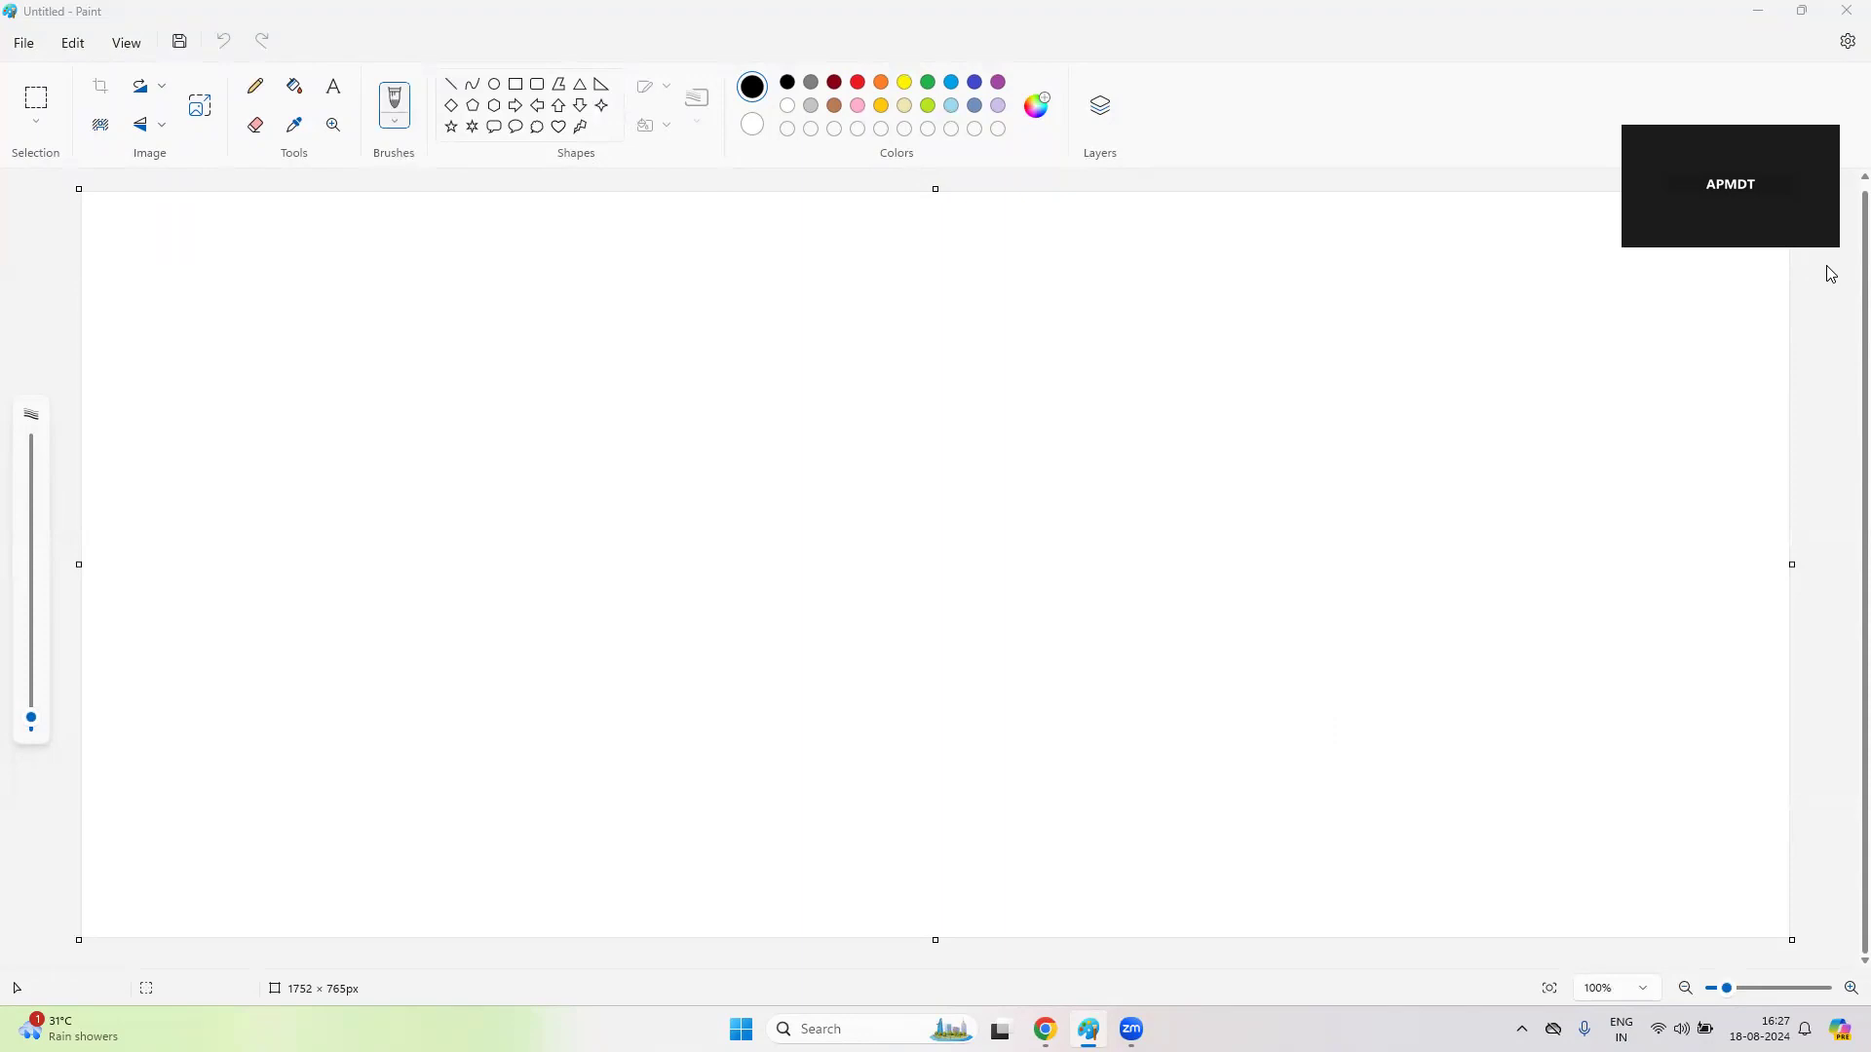
- Pencil 'Integrate Splunk cloud observability' on the Paint canvas, with an arrow down to an underlined 'AWS'
left_click_drag(159, 314, 155, 330)
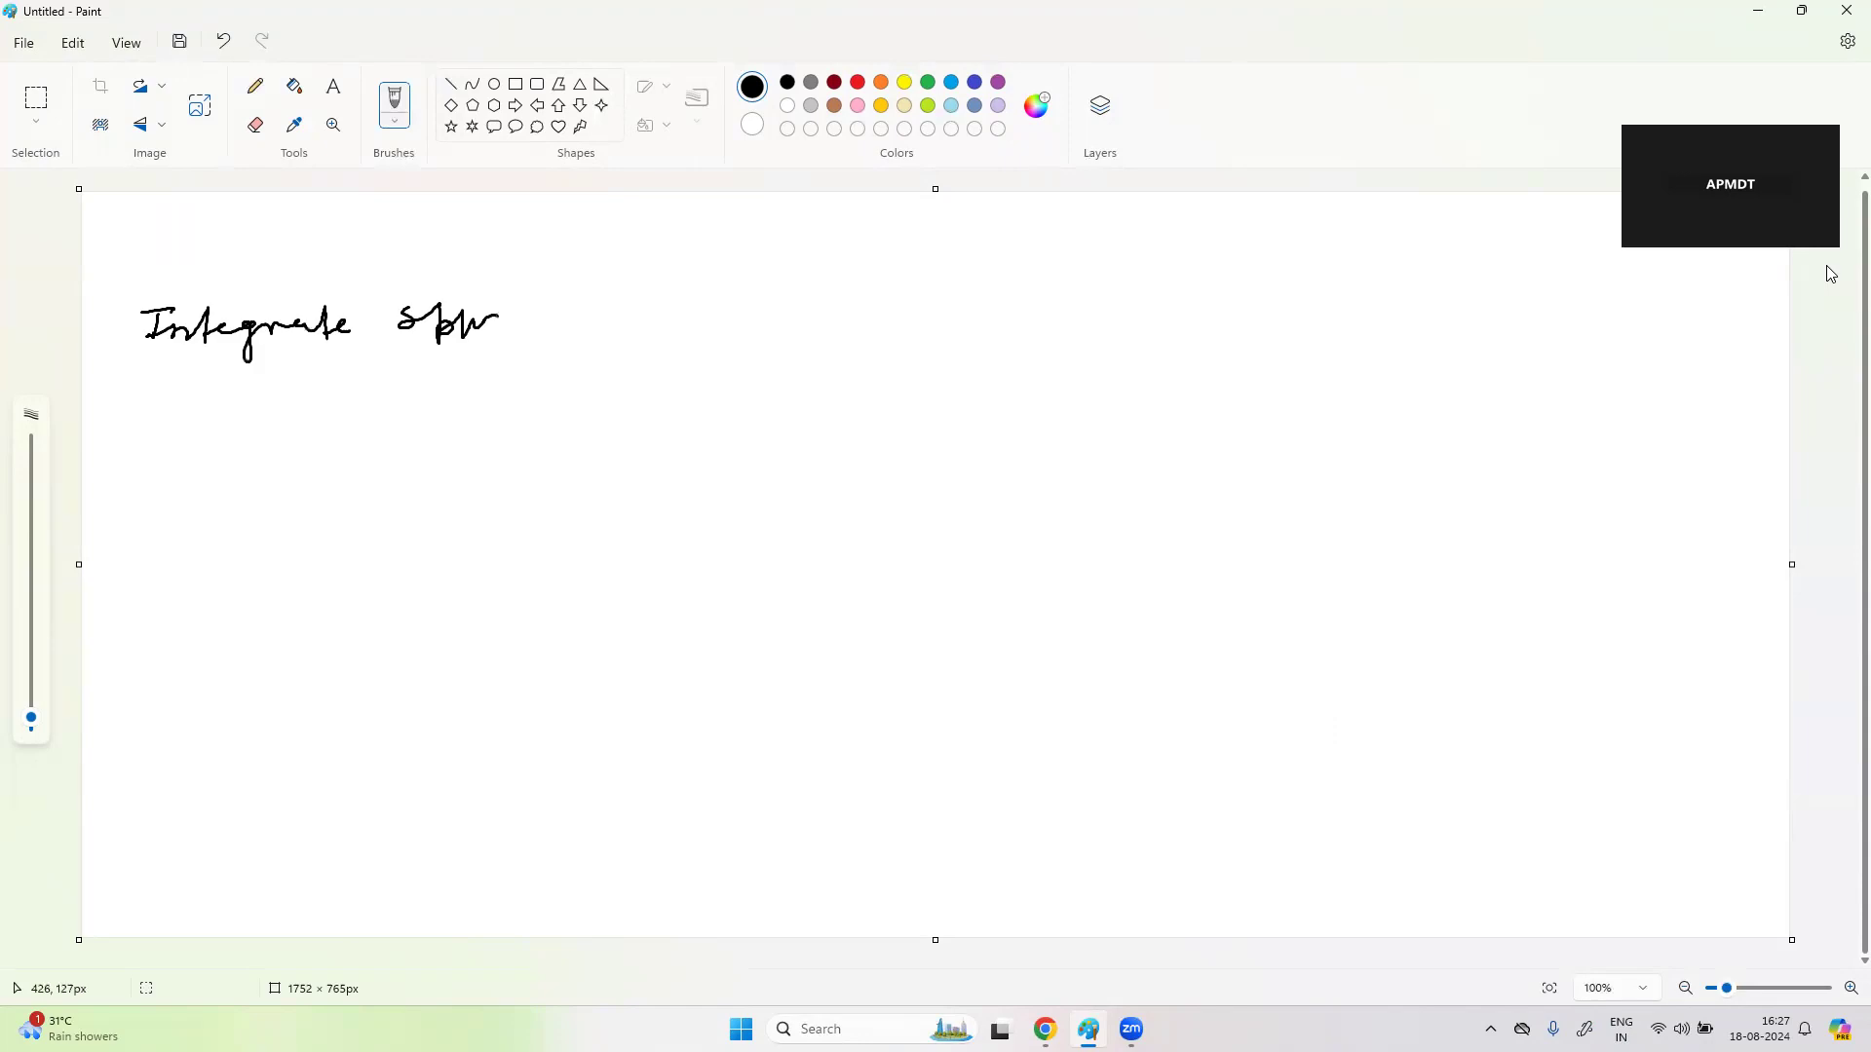
mouse_move(497, 324)
left_mouse_down()
mouse_move(552, 335)
mouse_move(612, 304)
mouse_move(629, 327)
mouse_move(721, 312)
mouse_move(723, 331)
mouse_move(805, 305)
mouse_move(903, 330)
left_mouse_up()
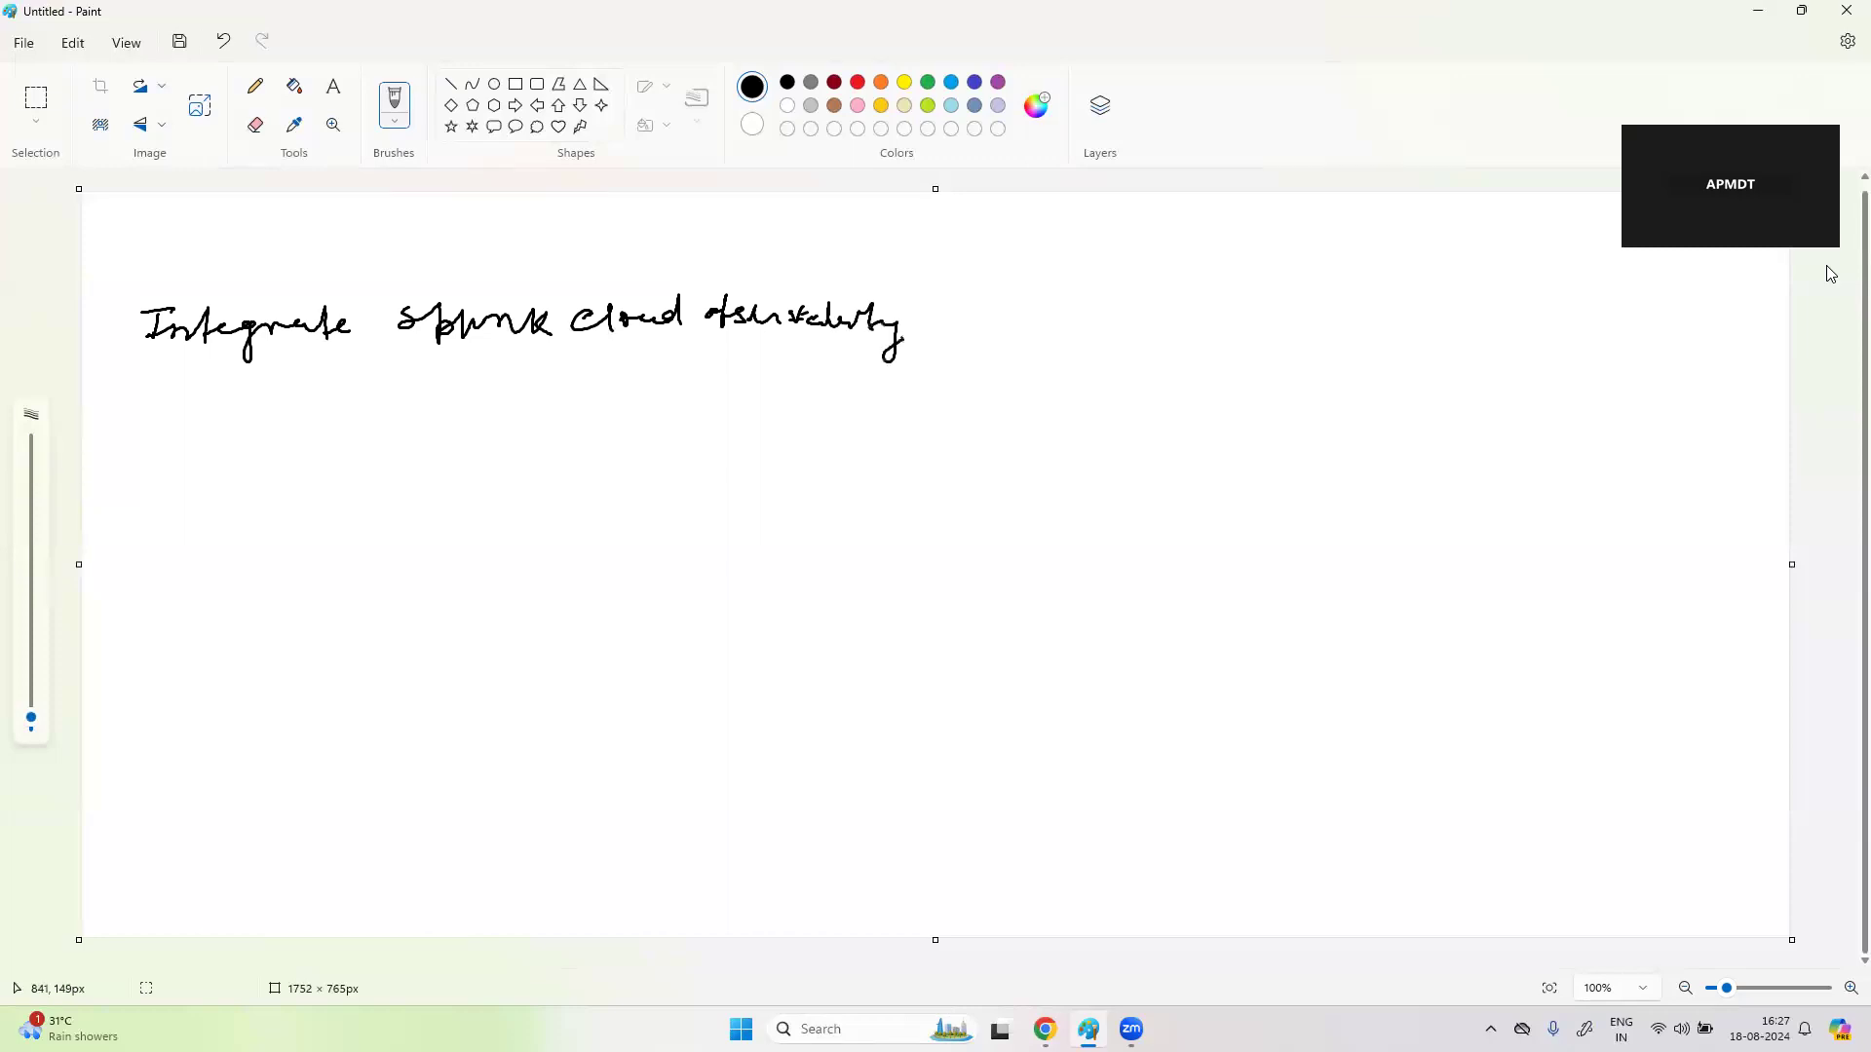
mouse_move(505, 376)
left_mouse_down()
mouse_move(514, 433)
mouse_move(540, 406)
left_mouse_up()
mouse_move(437, 496)
left_mouse_down()
mouse_move(465, 534)
mouse_move(505, 507)
mouse_move(505, 530)
mouse_move(548, 539)
left_mouse_up()
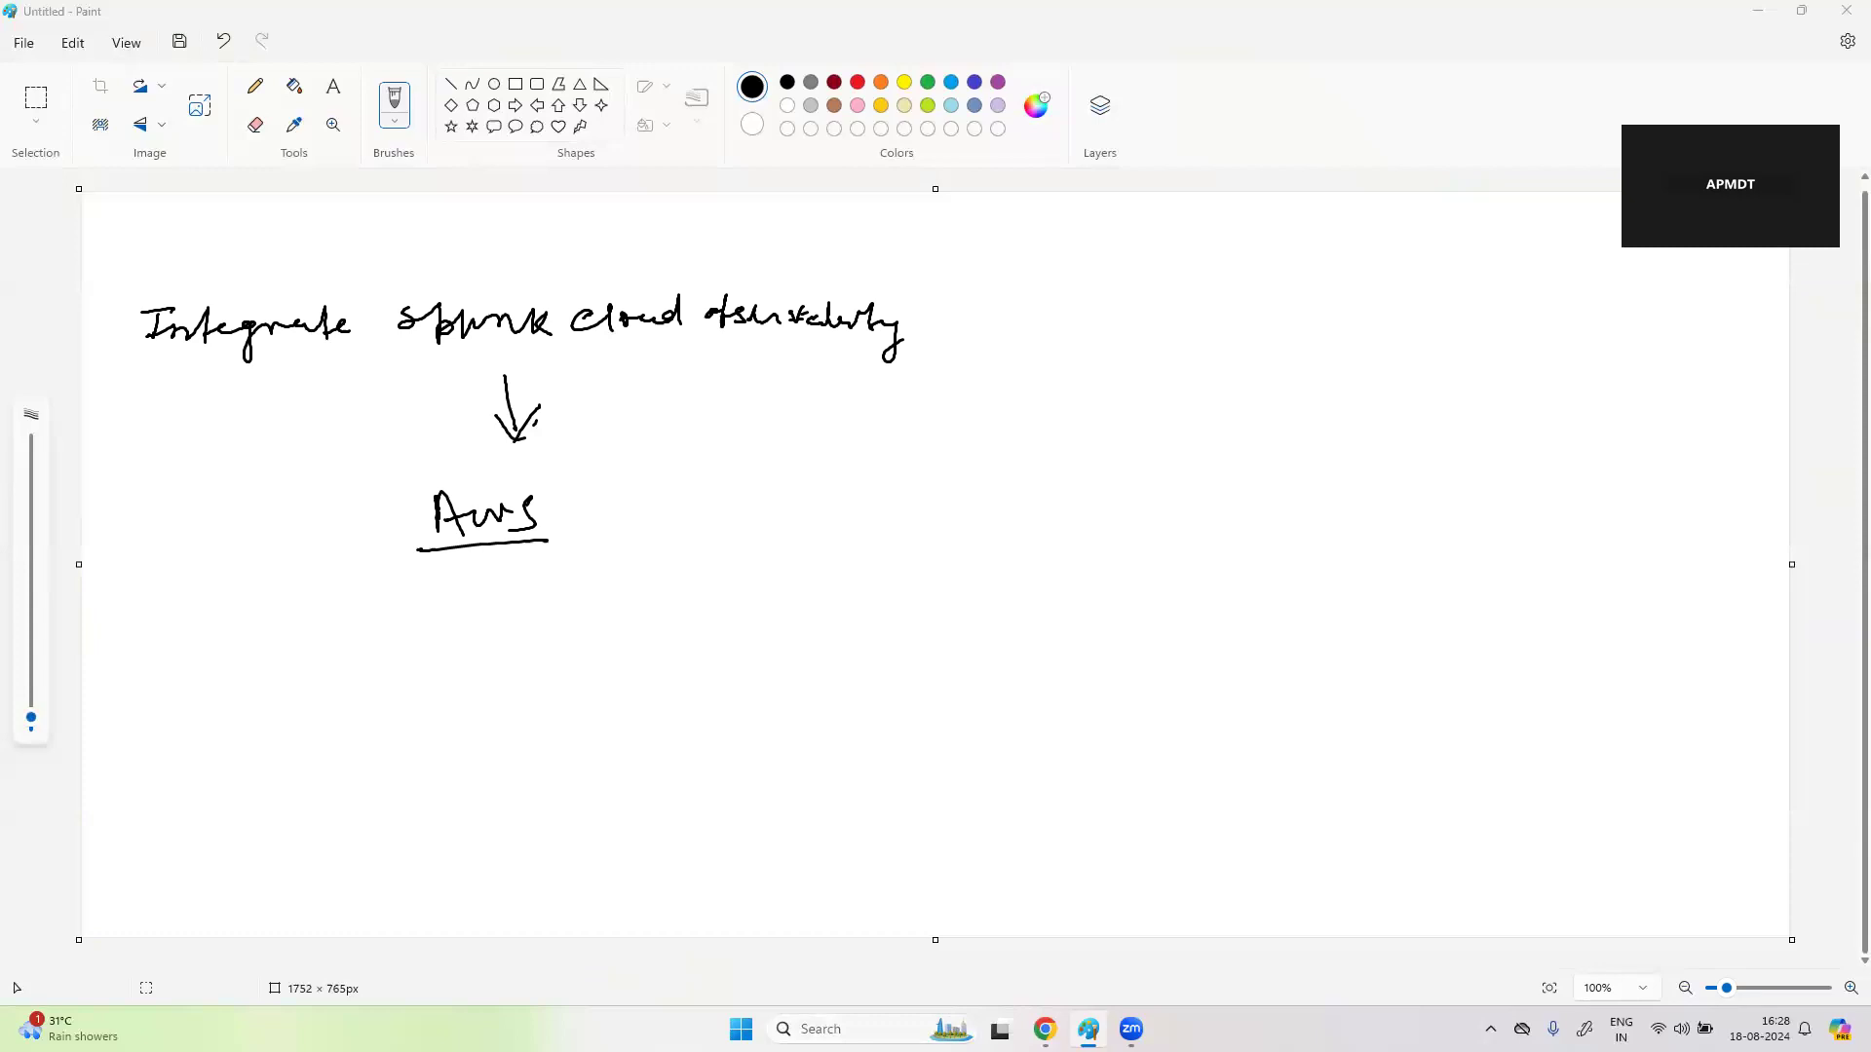
- Open Data Management's Available integrations in Splunk and search the catalogue for 'AM'
key("alt+Tab")
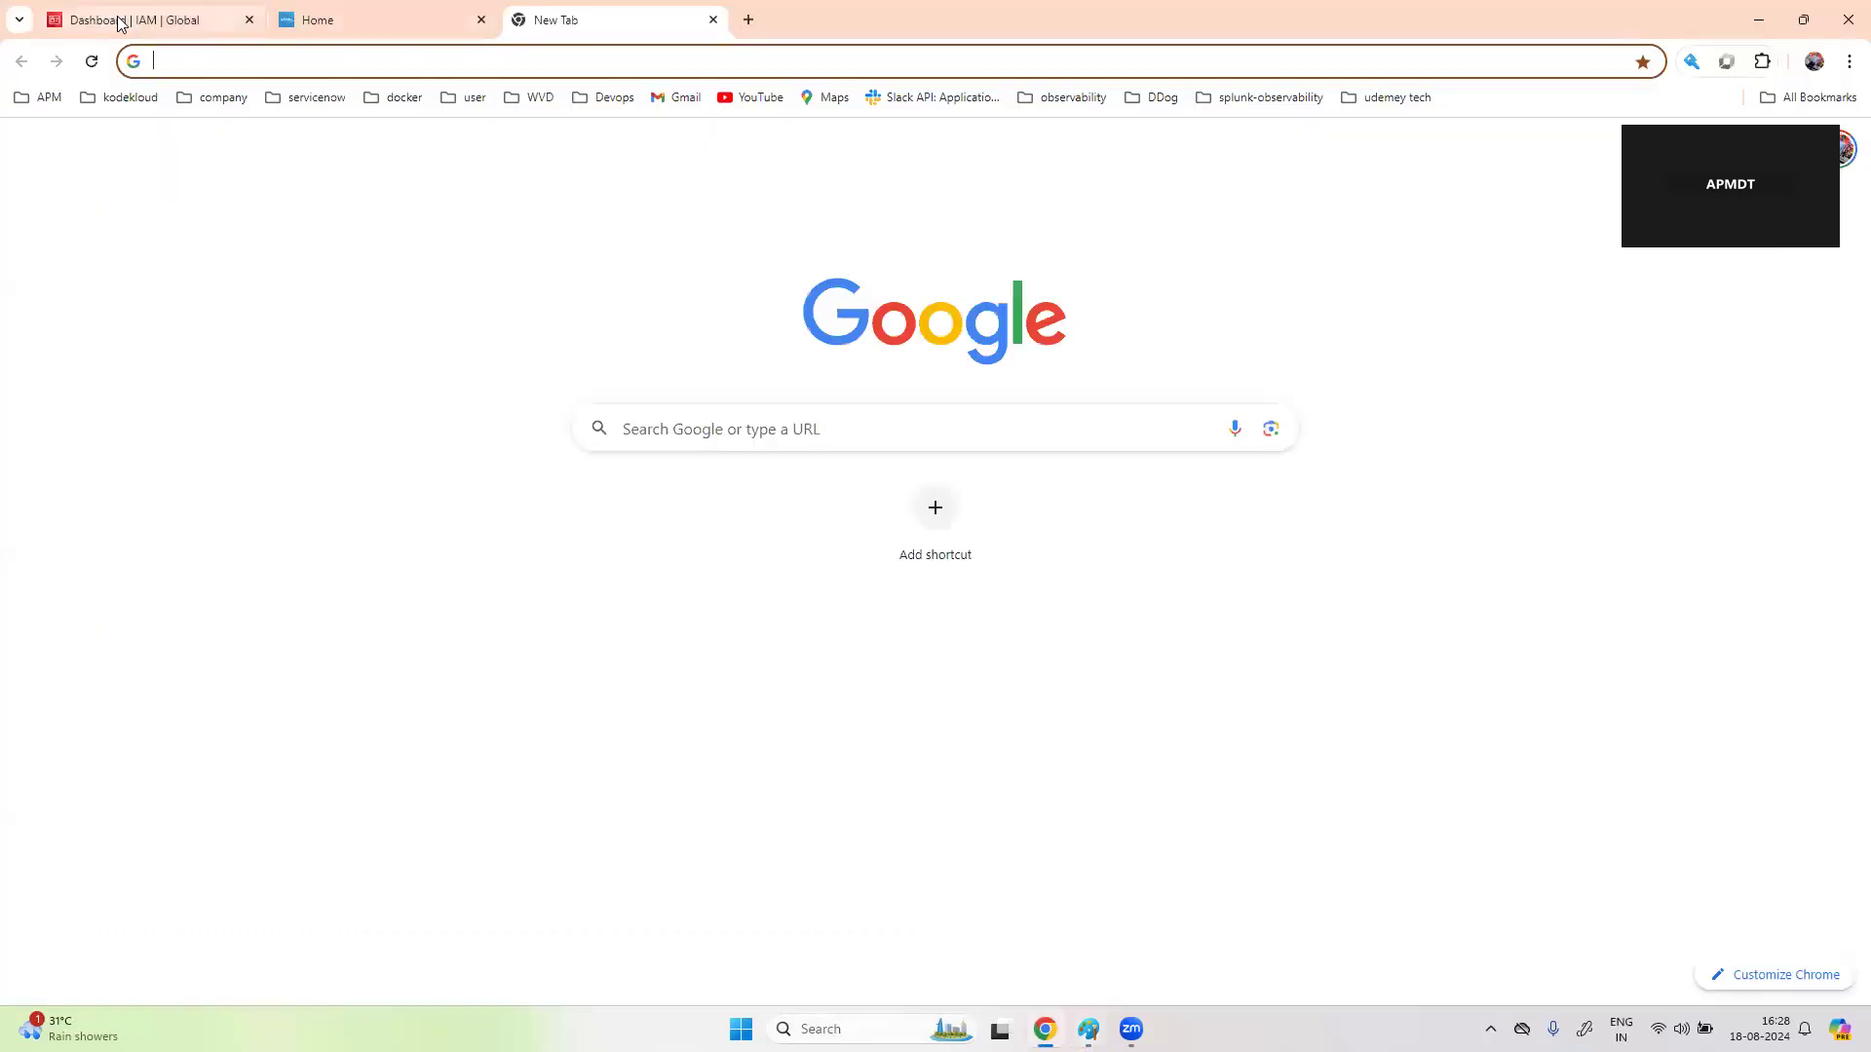
left_click(399, 11)
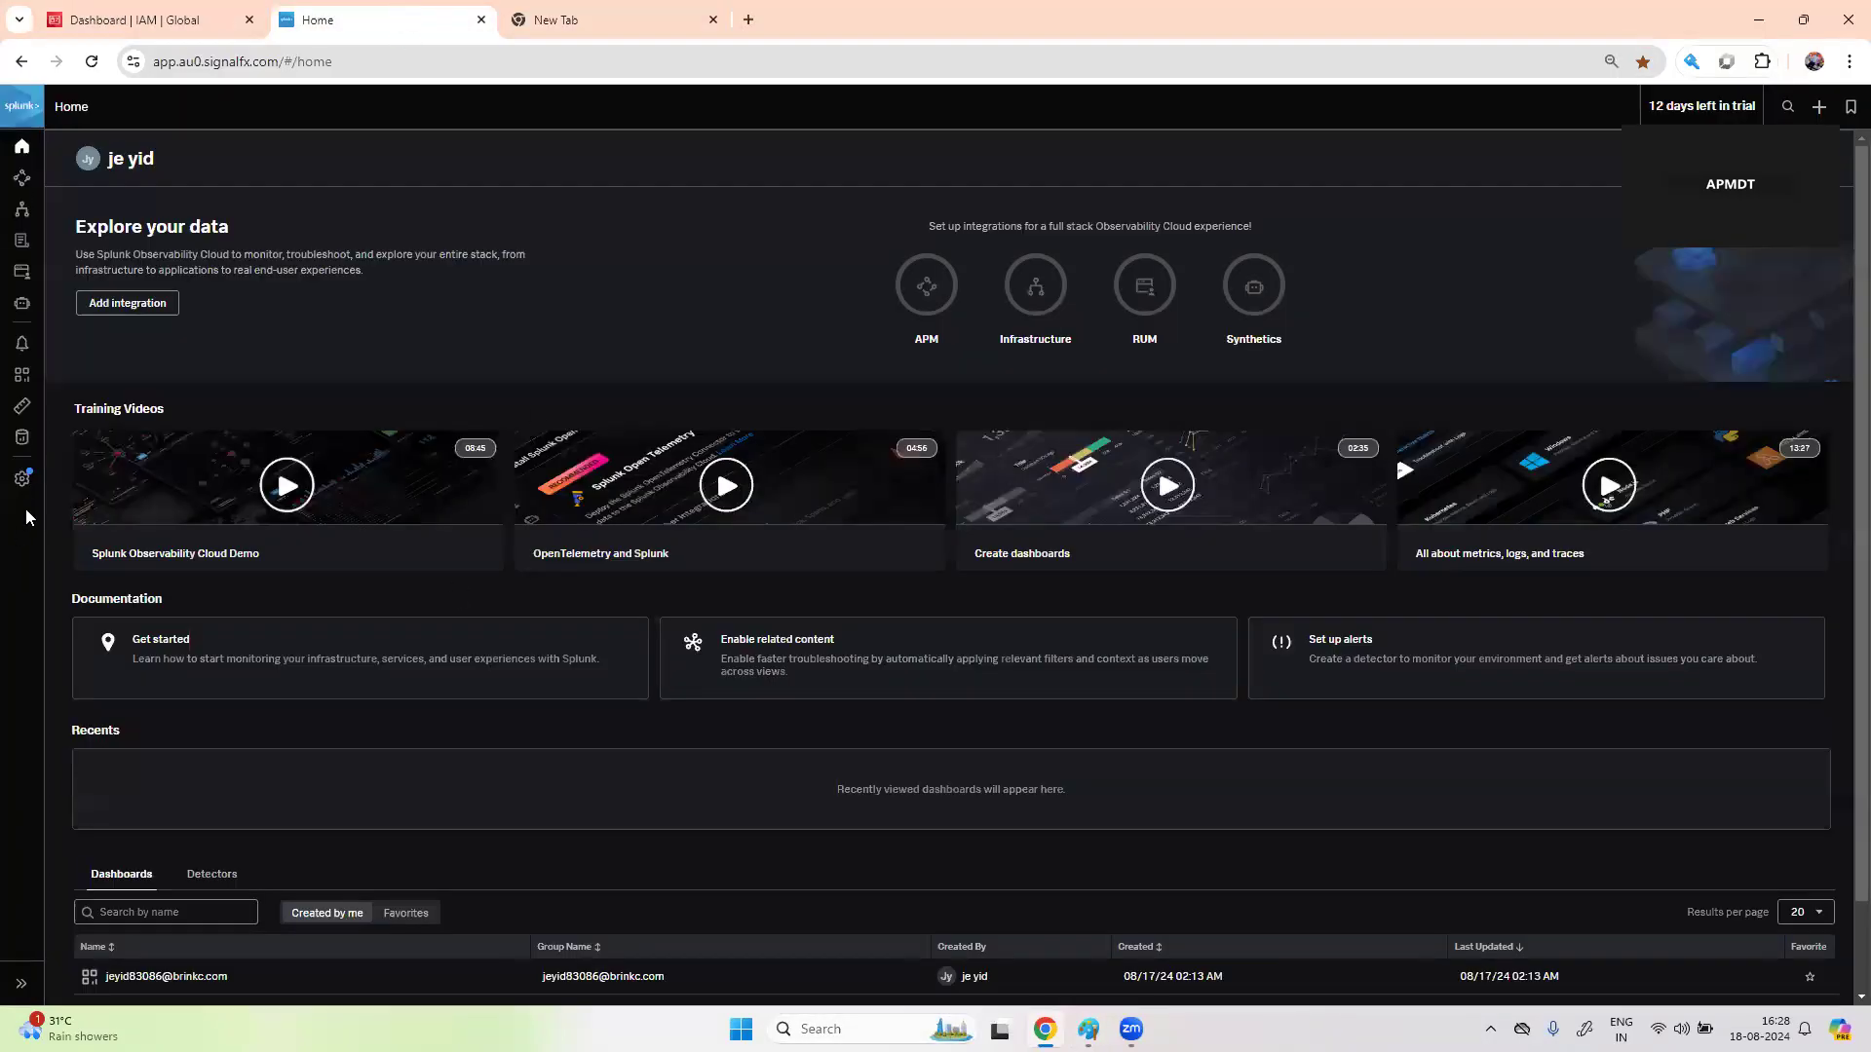
left_click(22, 440)
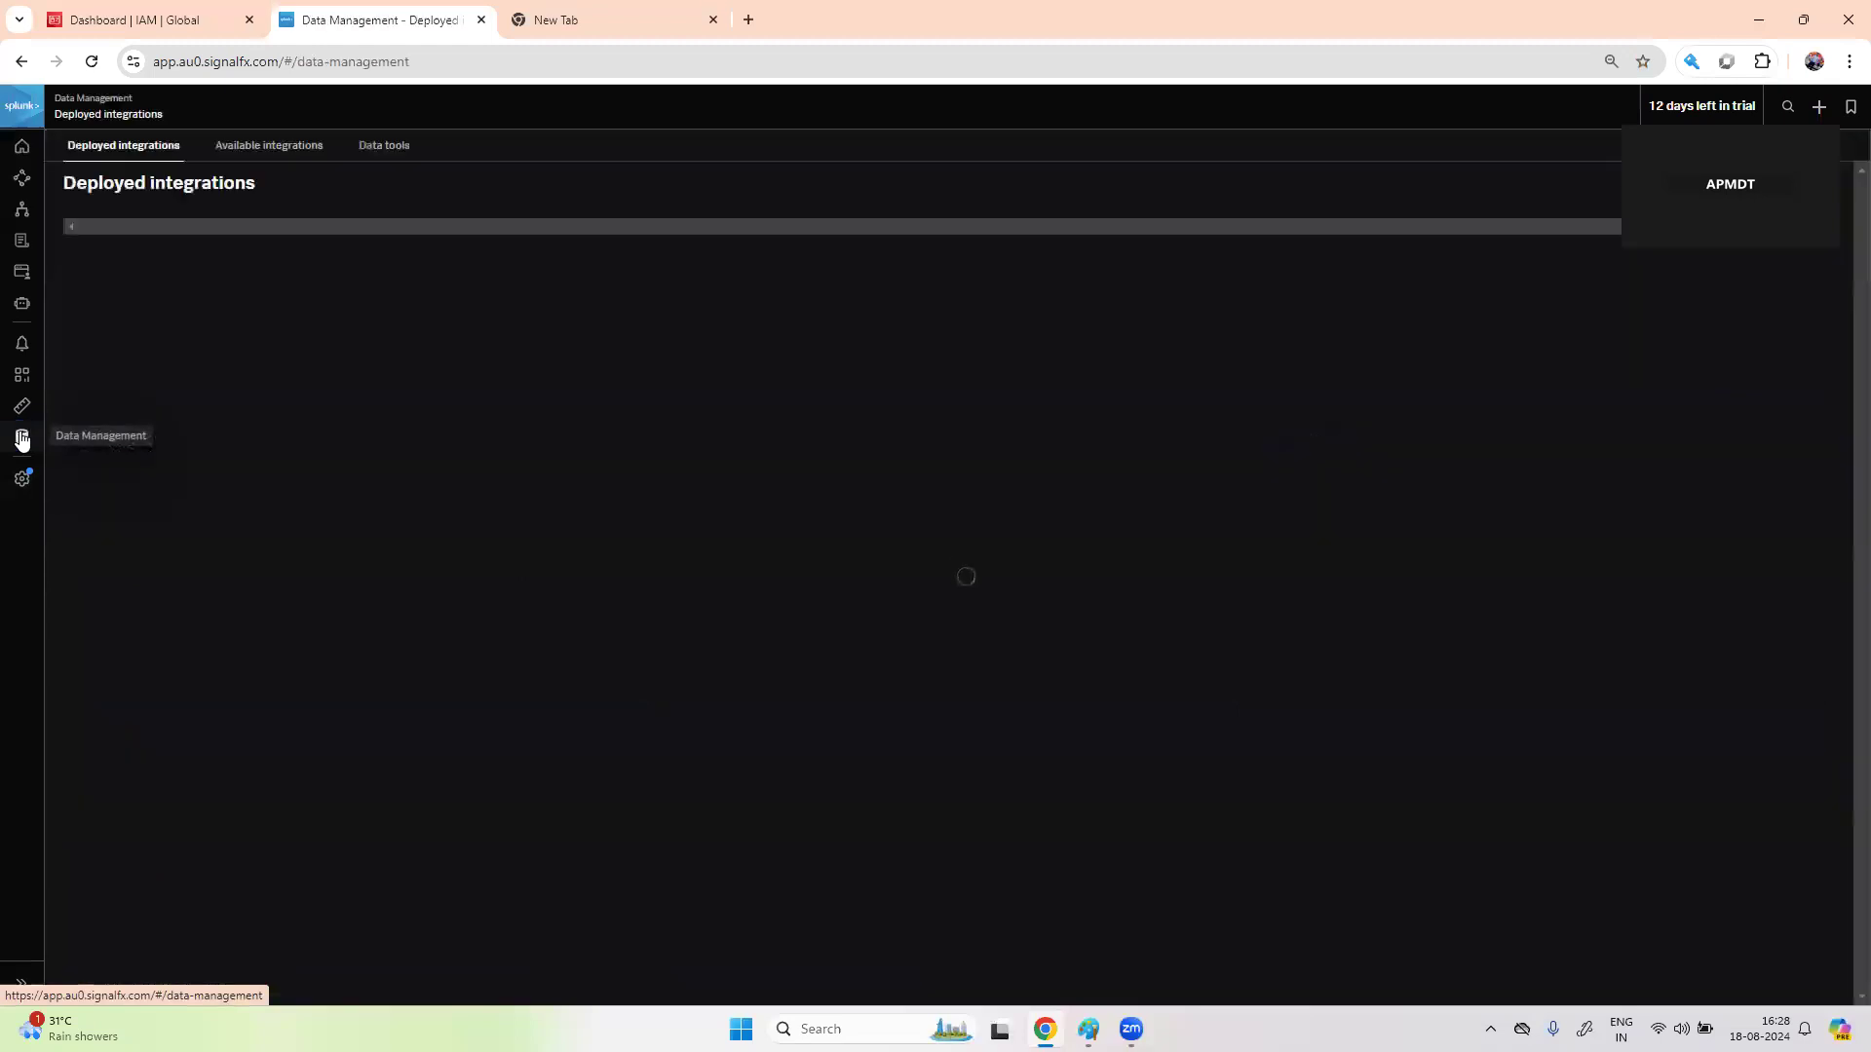
left_click(265, 148)
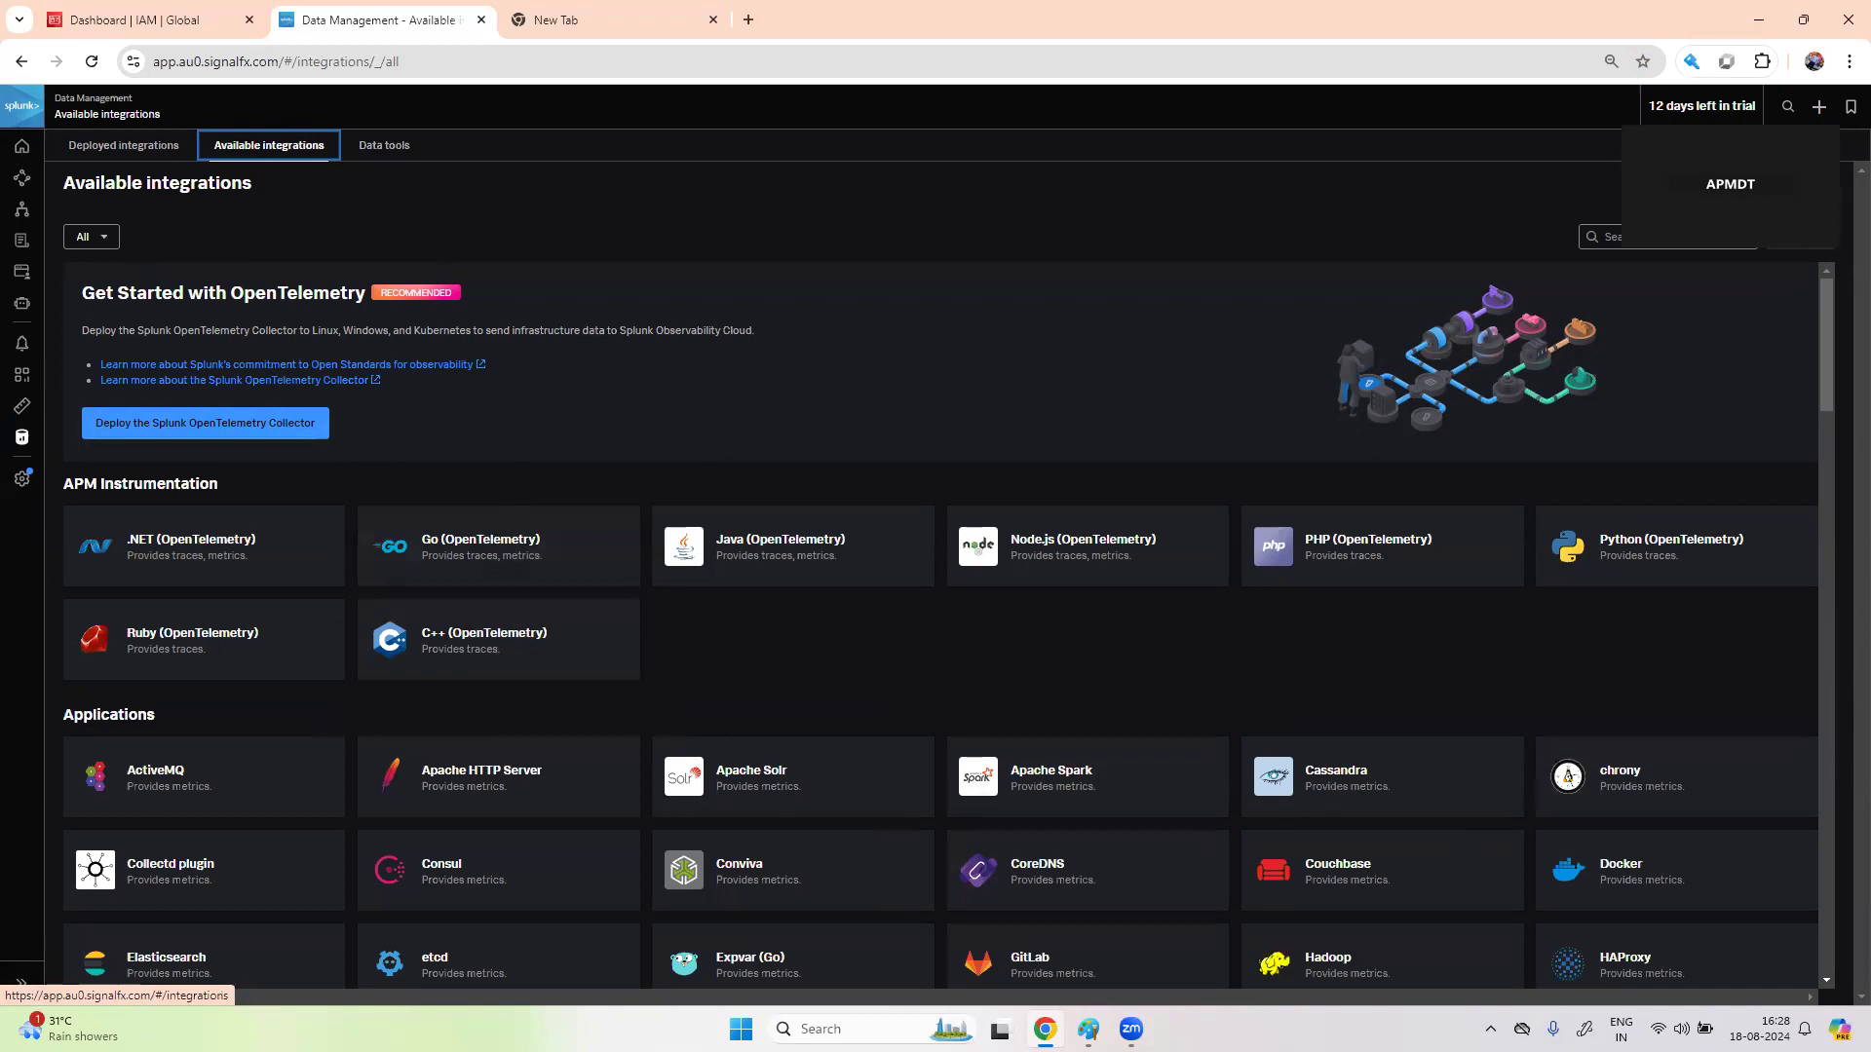
left_click(1621, 235)
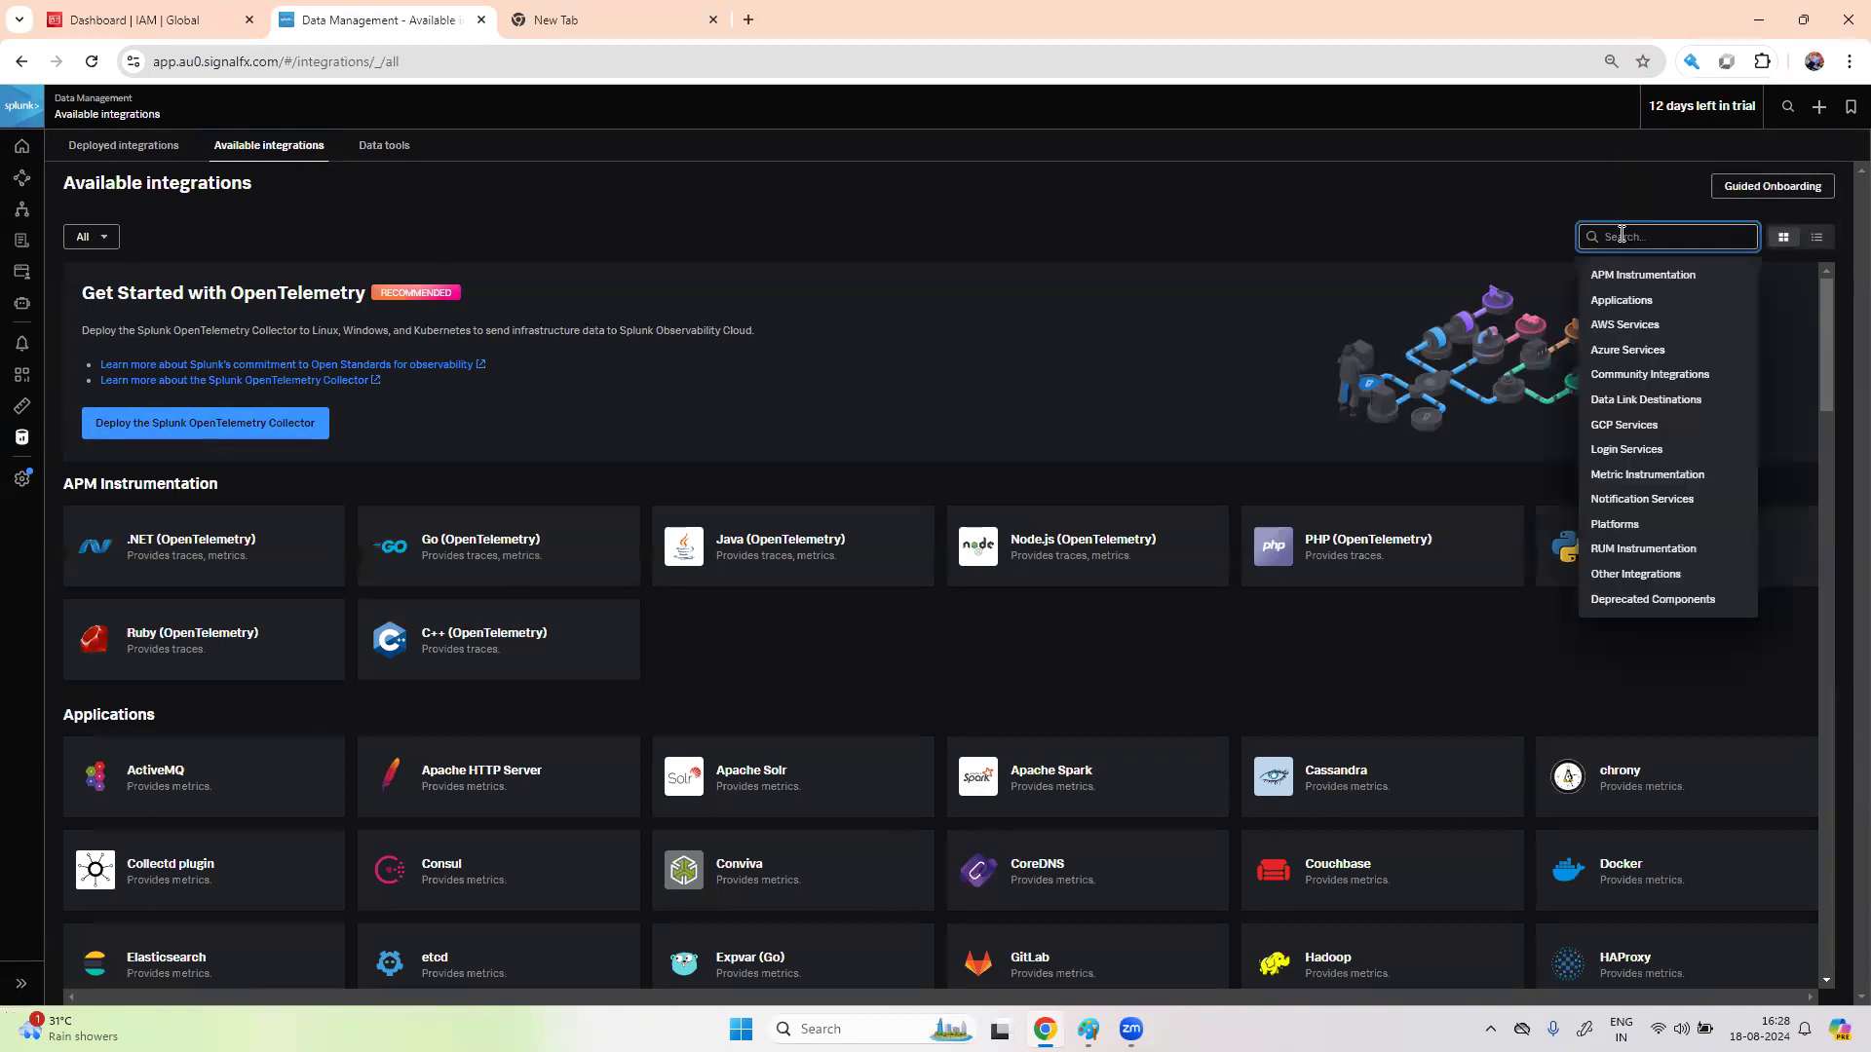
type("A")
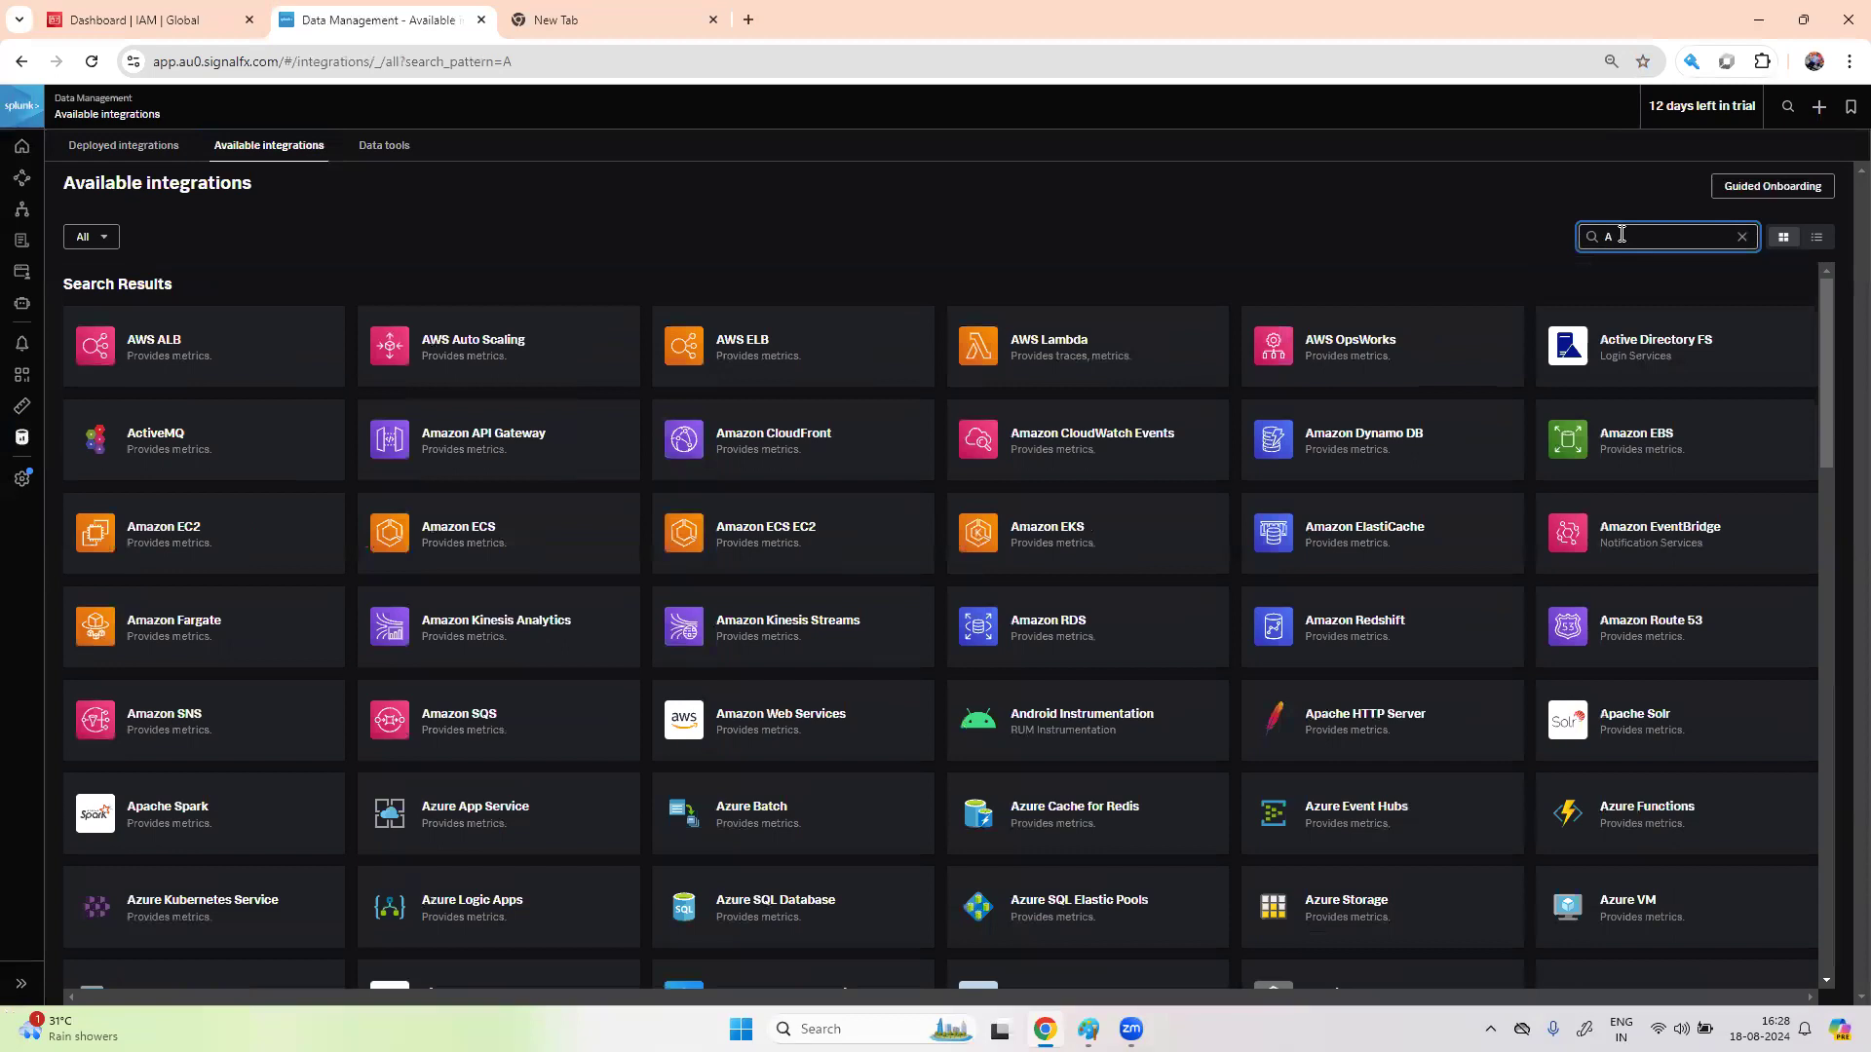
type("MA")
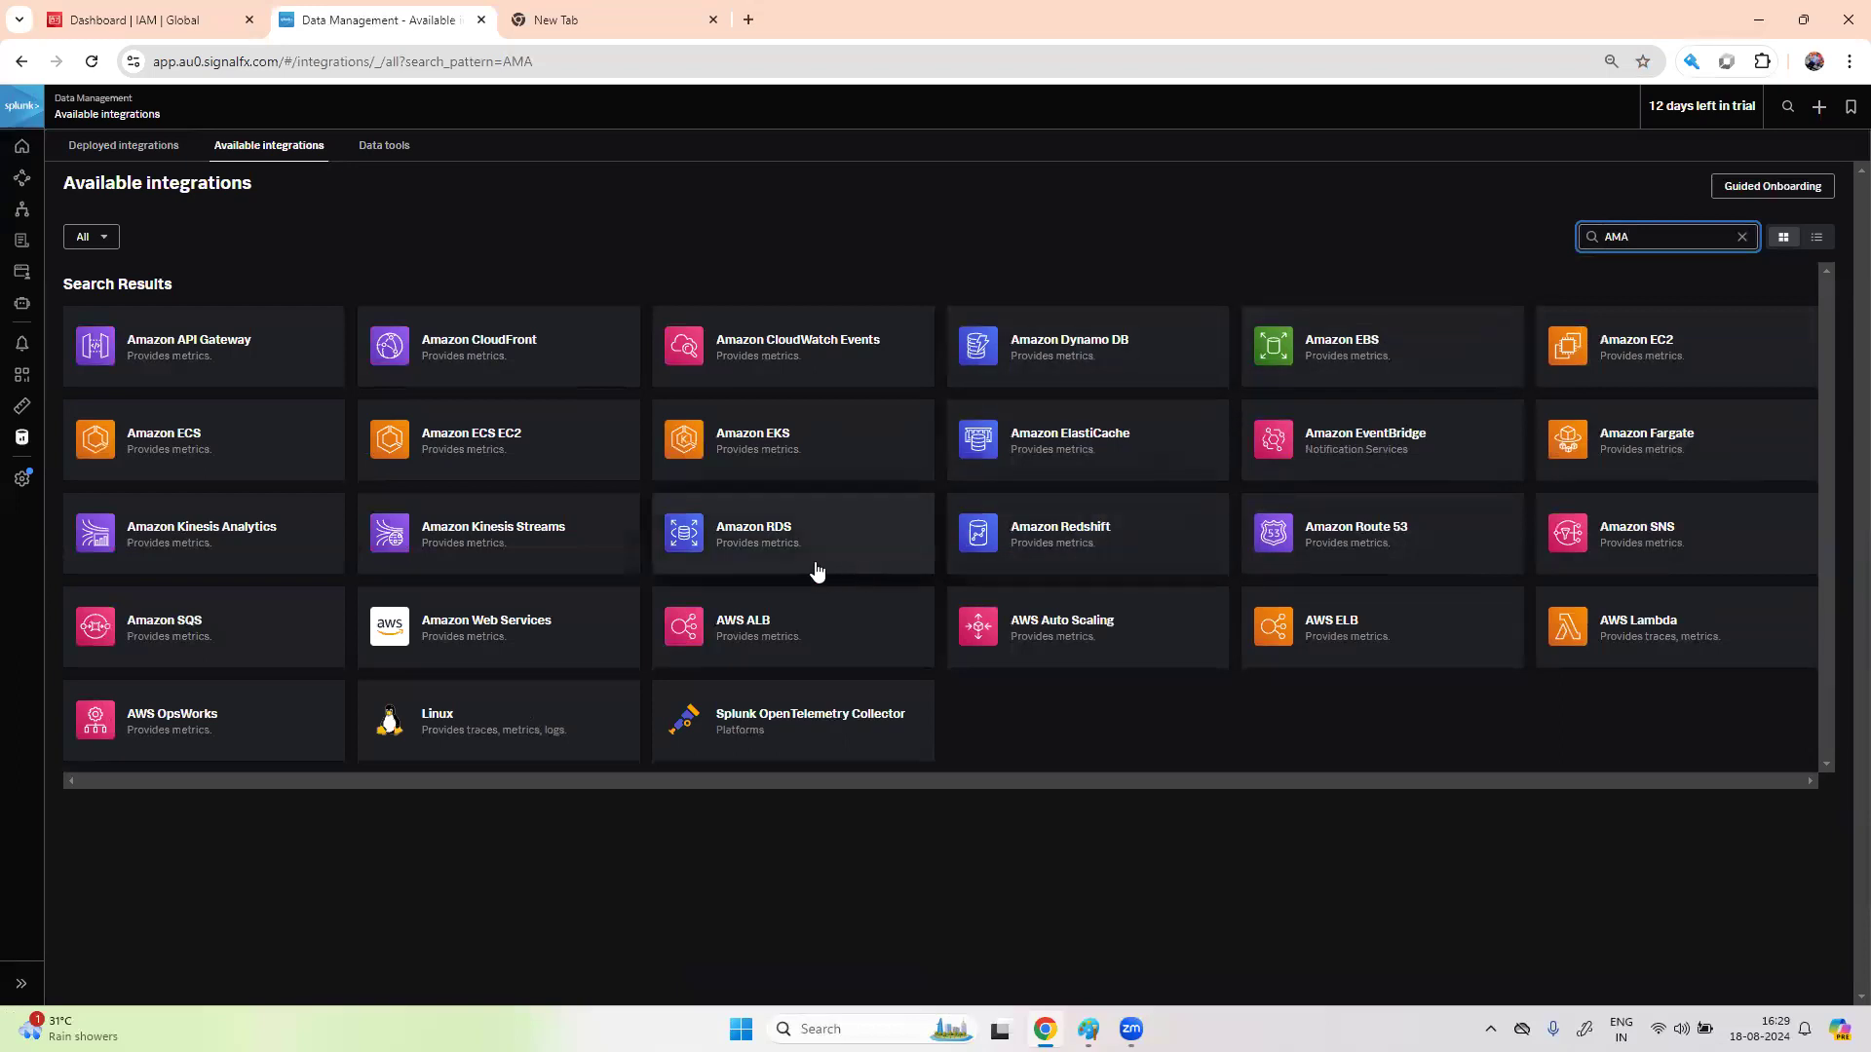
left_click(517, 637)
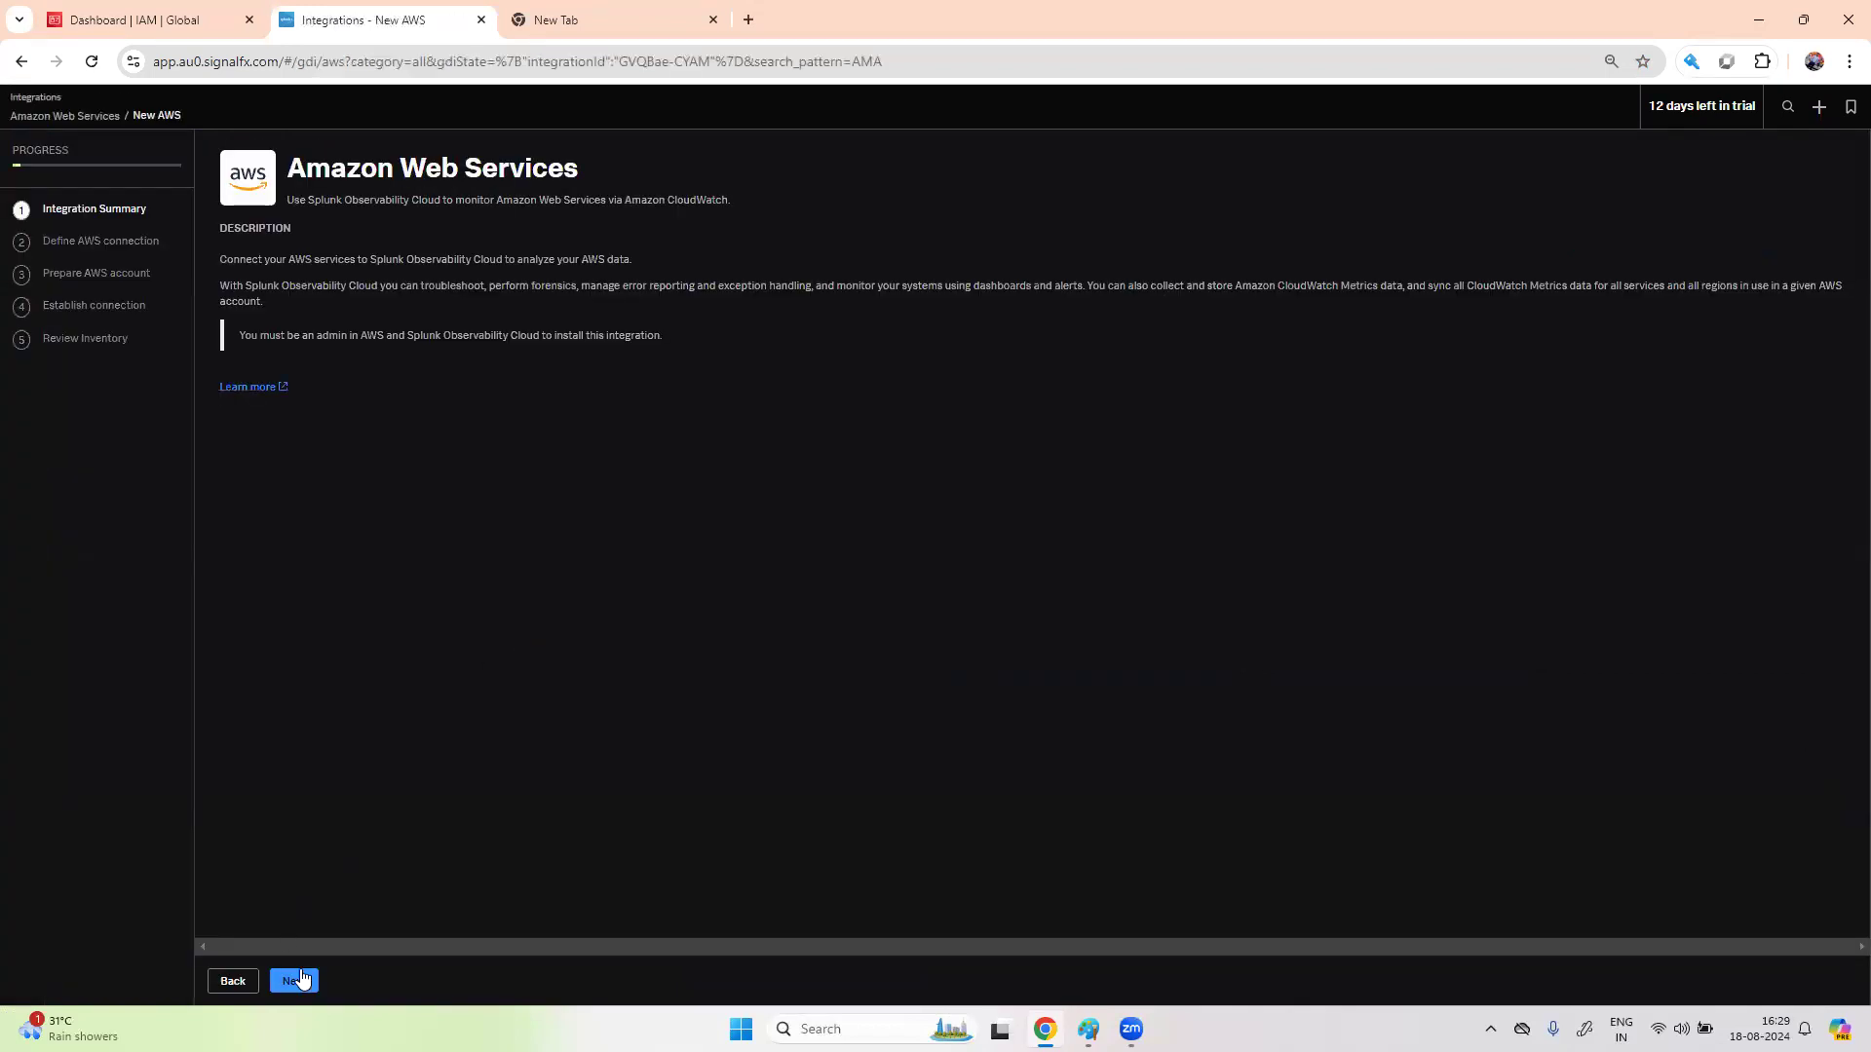
left_click(294, 981)
left_click(234, 981)
left_click(21, 61)
left_click(1052, 330)
left_click(234, 981)
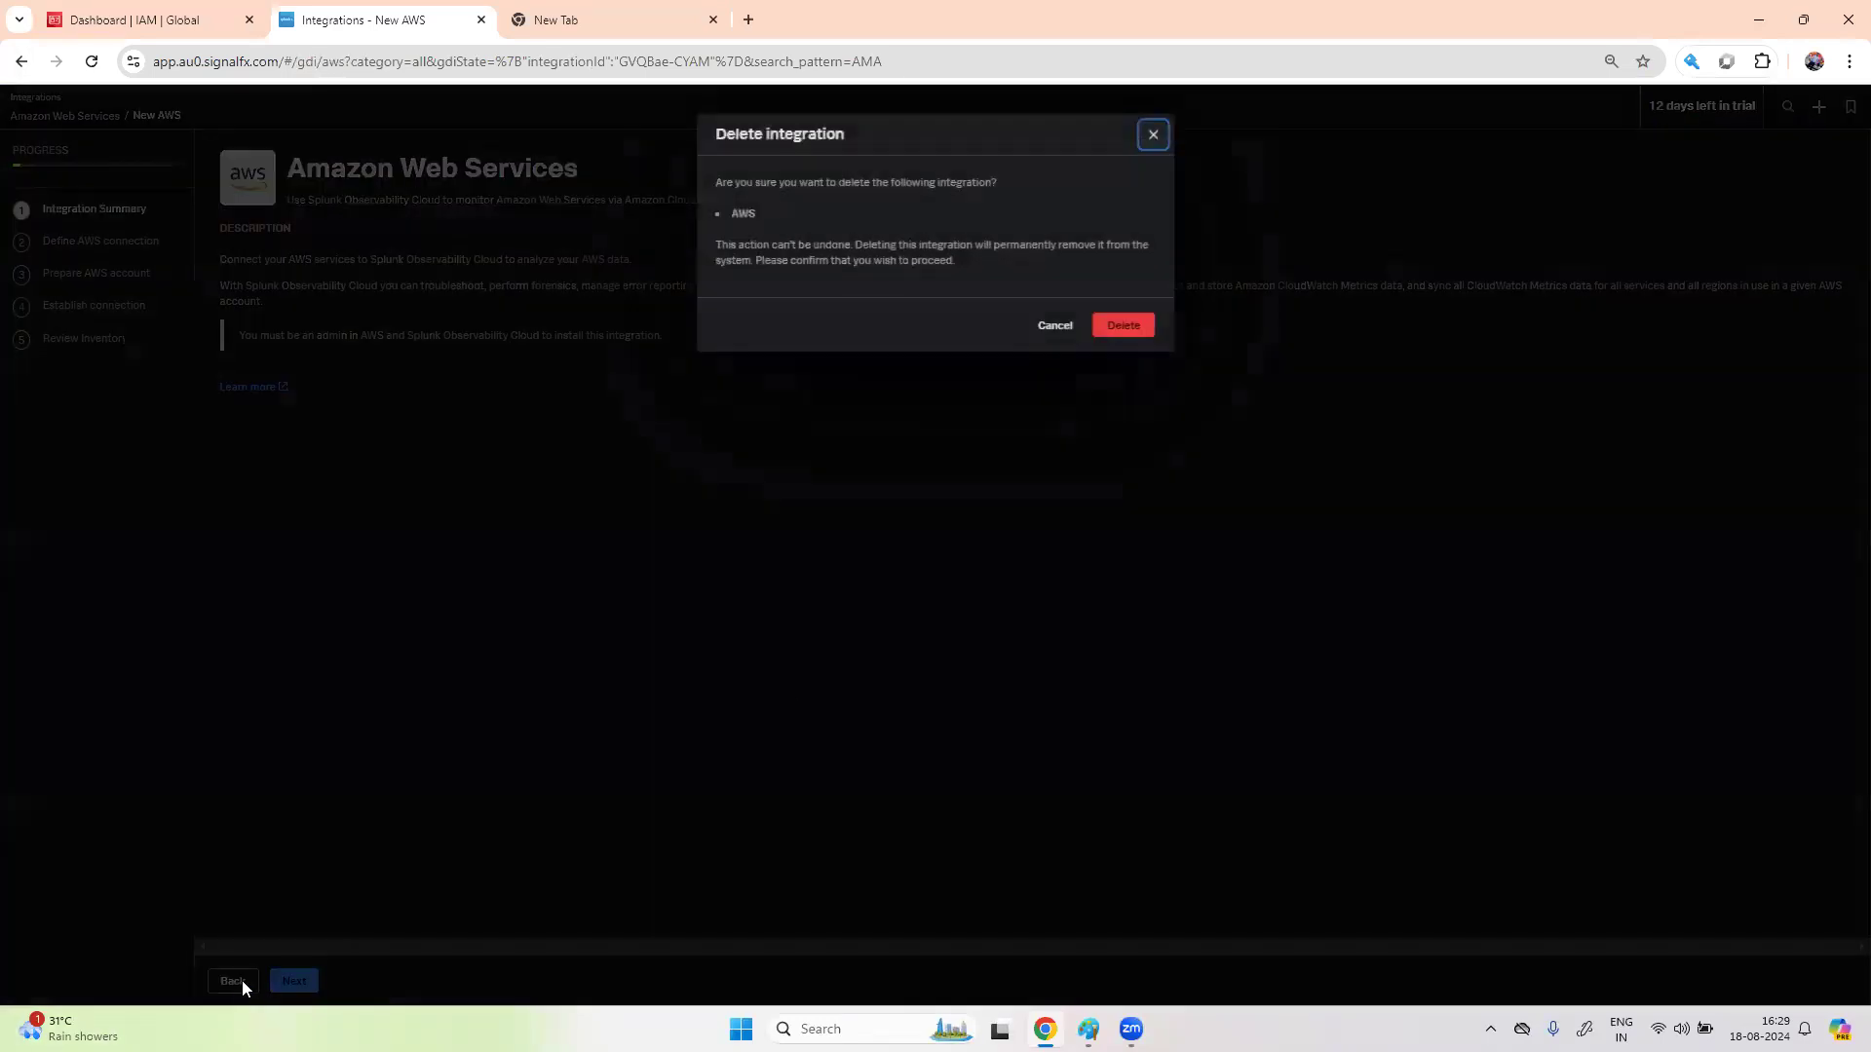
left_click(1122, 326)
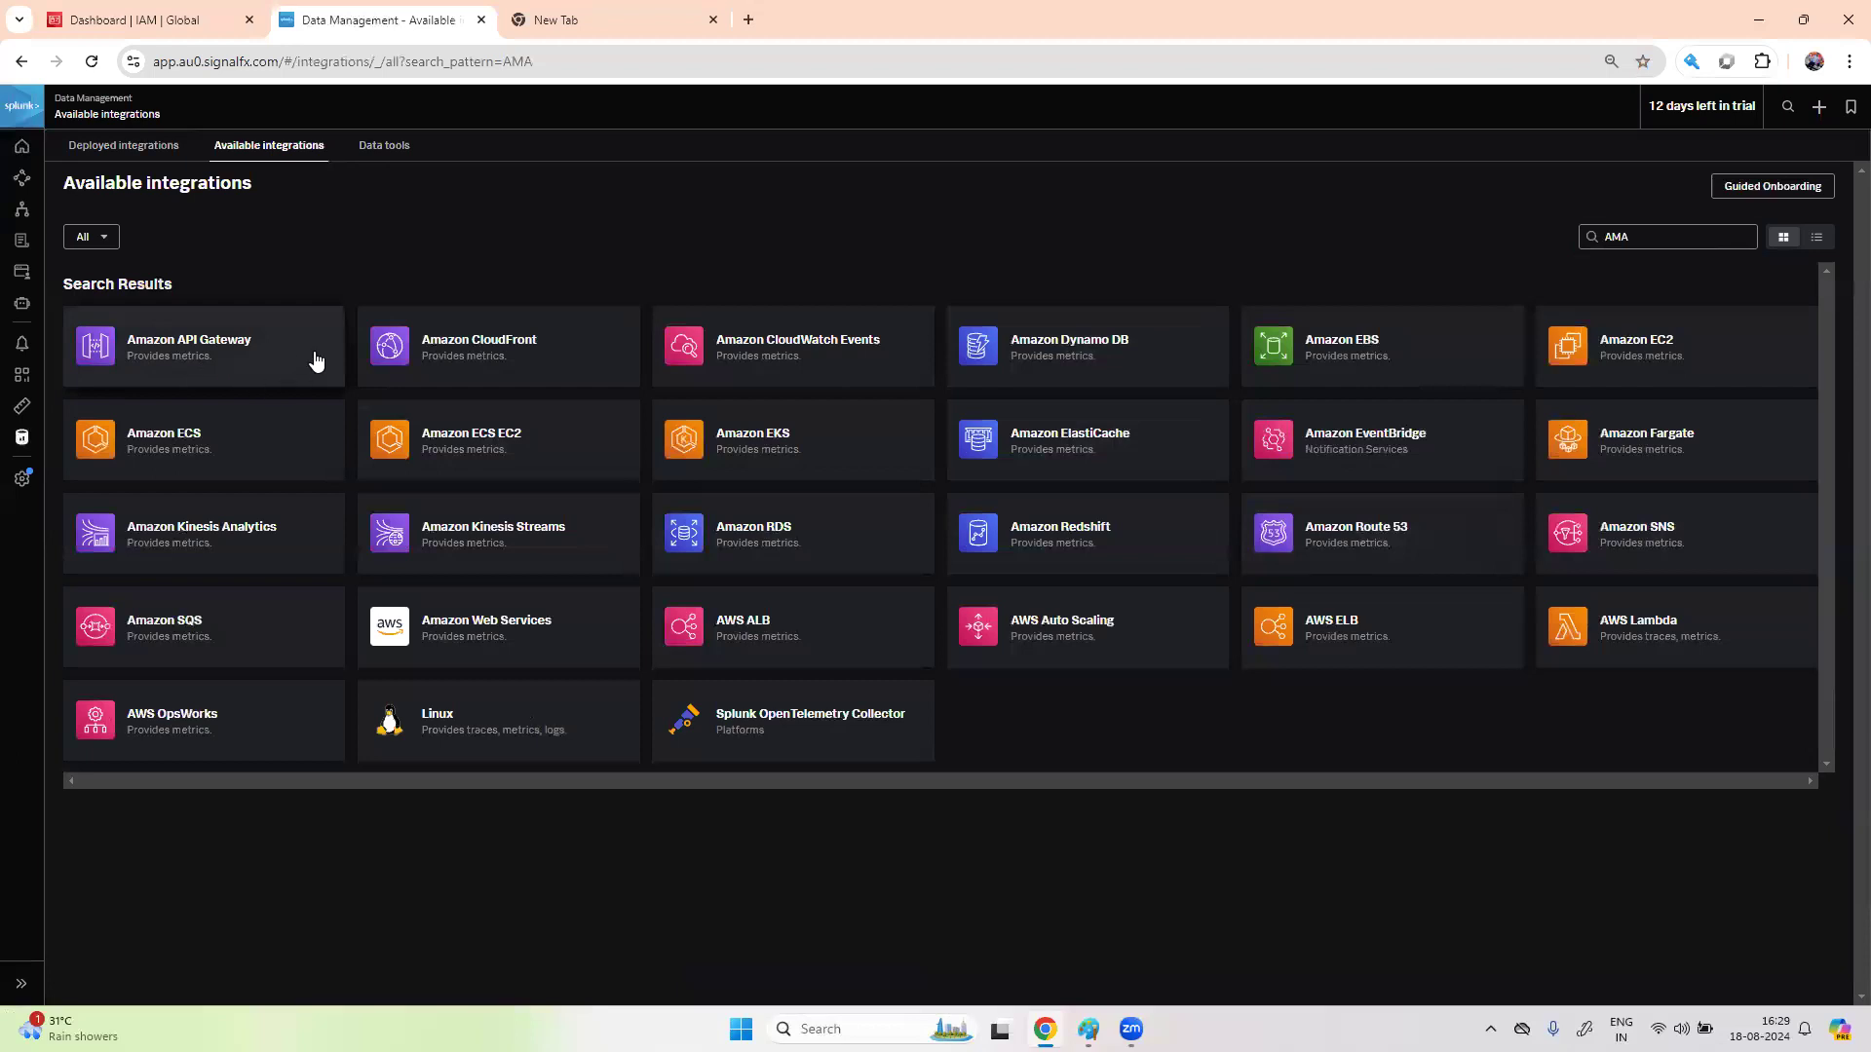
left_click(238, 339)
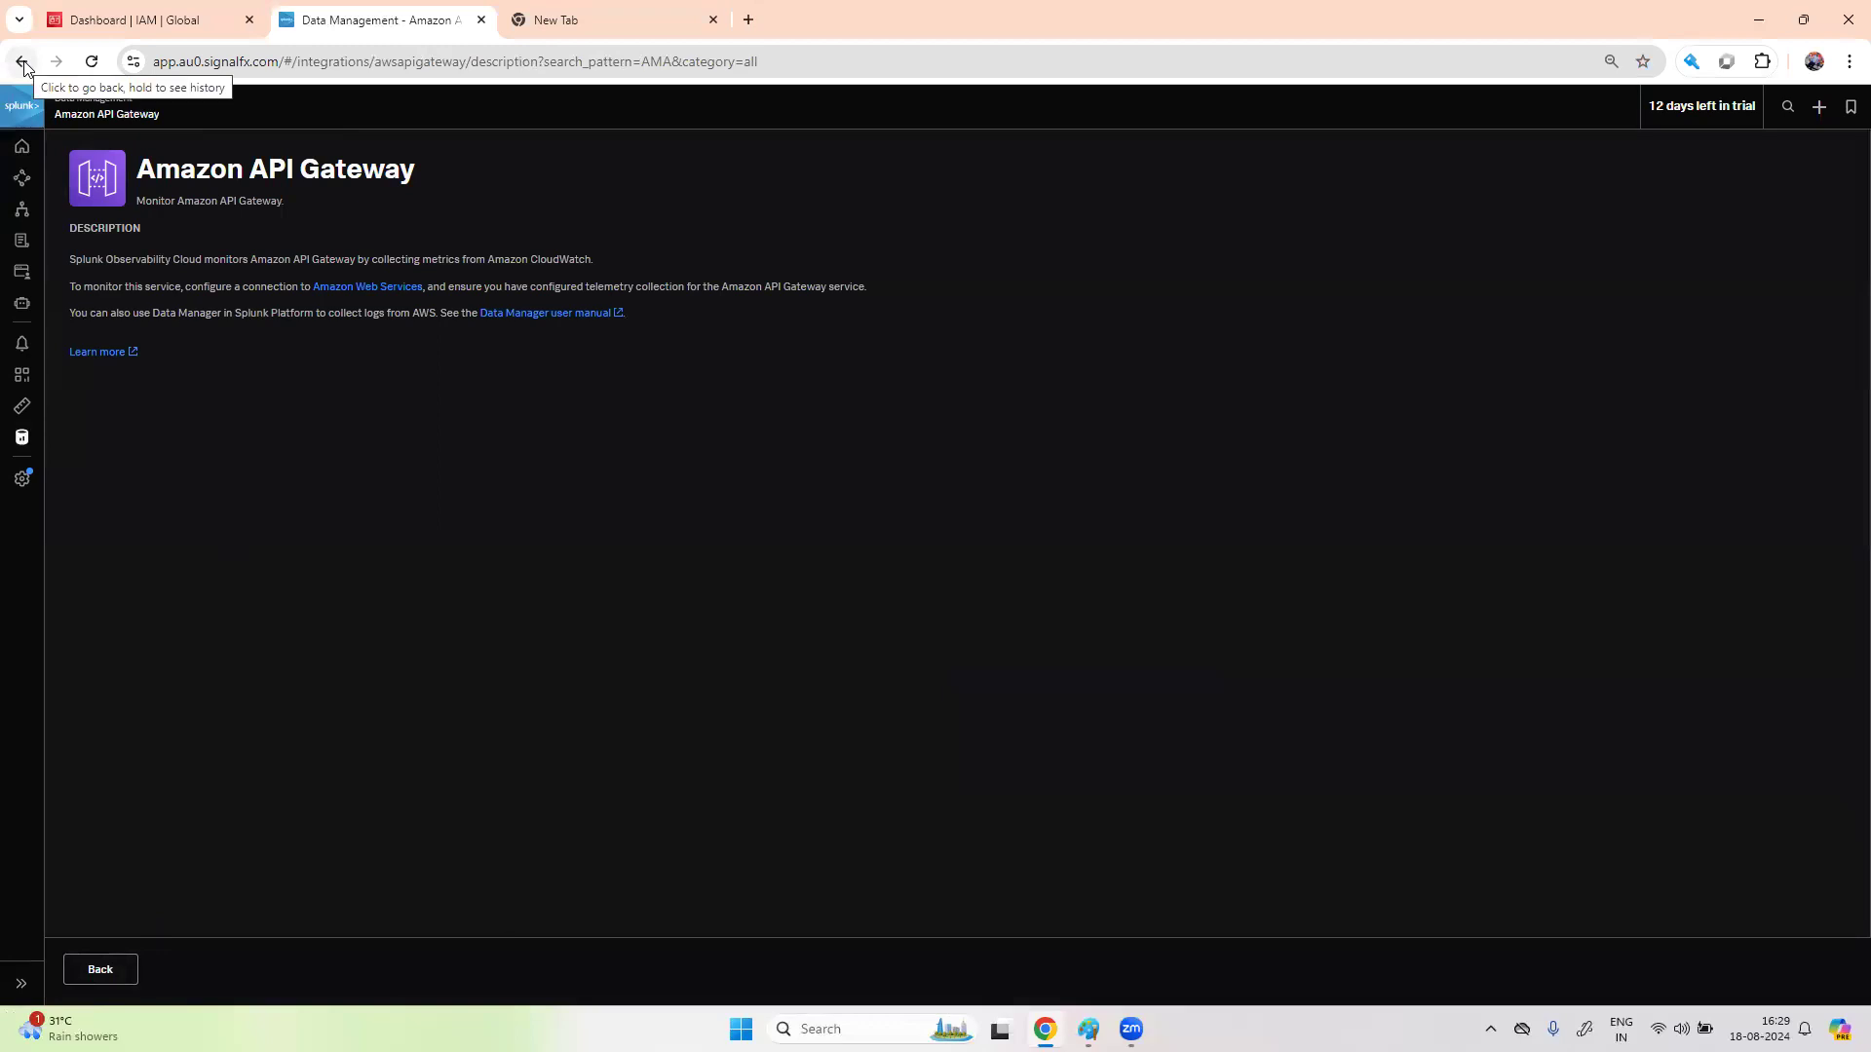
left_click(23, 440)
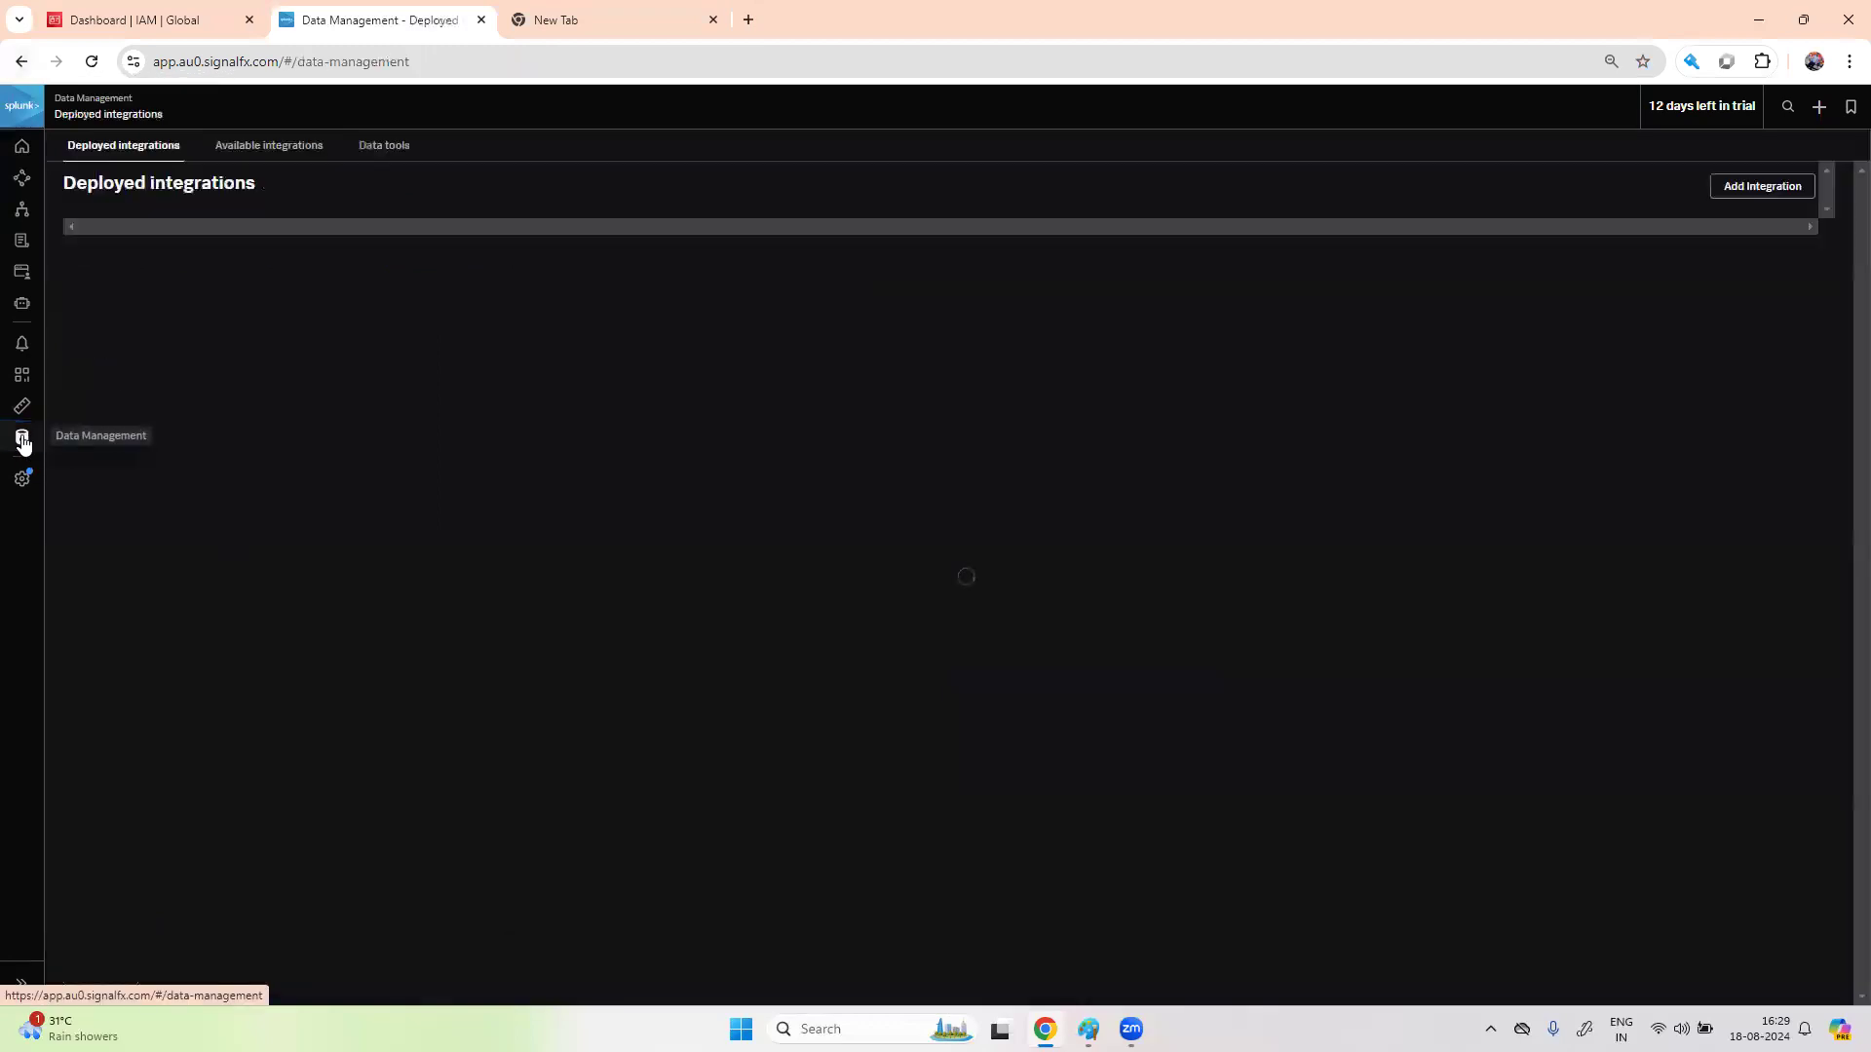
left_click(291, 143)
left_click(1643, 237)
type("ama")
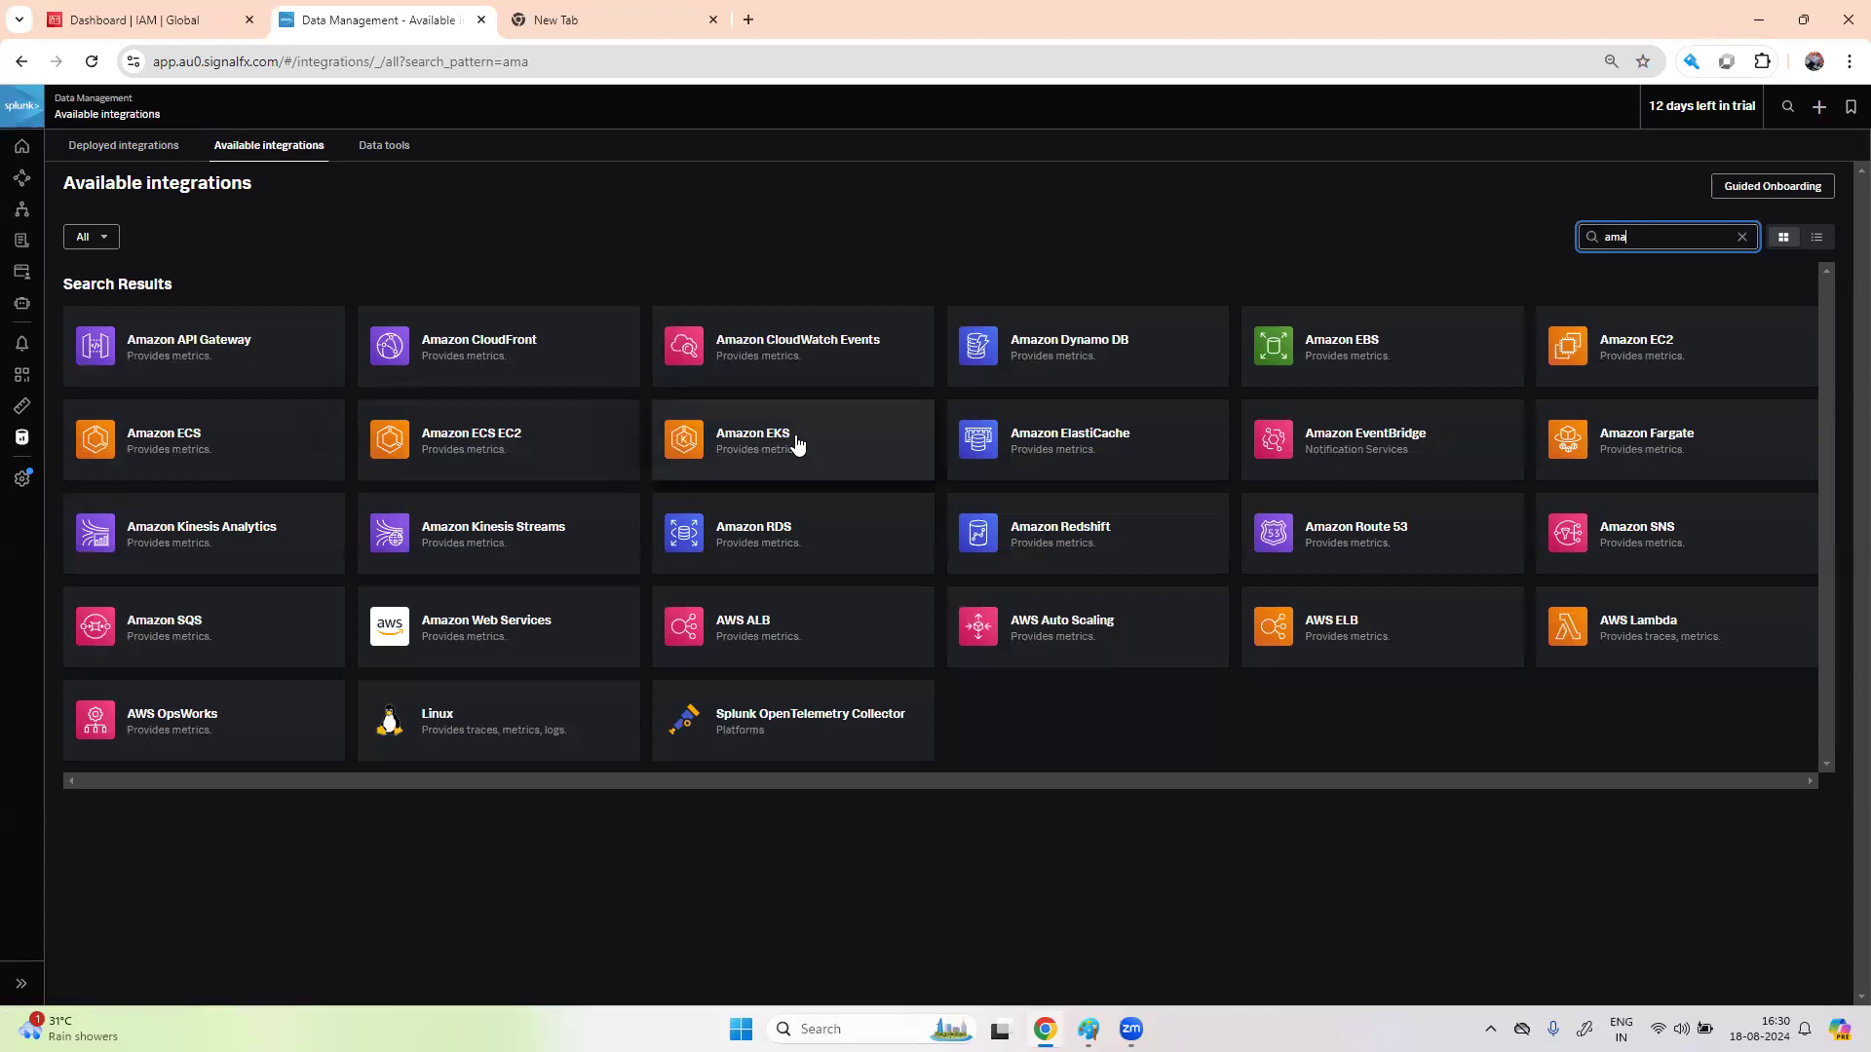
- Start an Amazon Web Services integration using 'Any AWS region' and External ID authentication
left_click(514, 633)
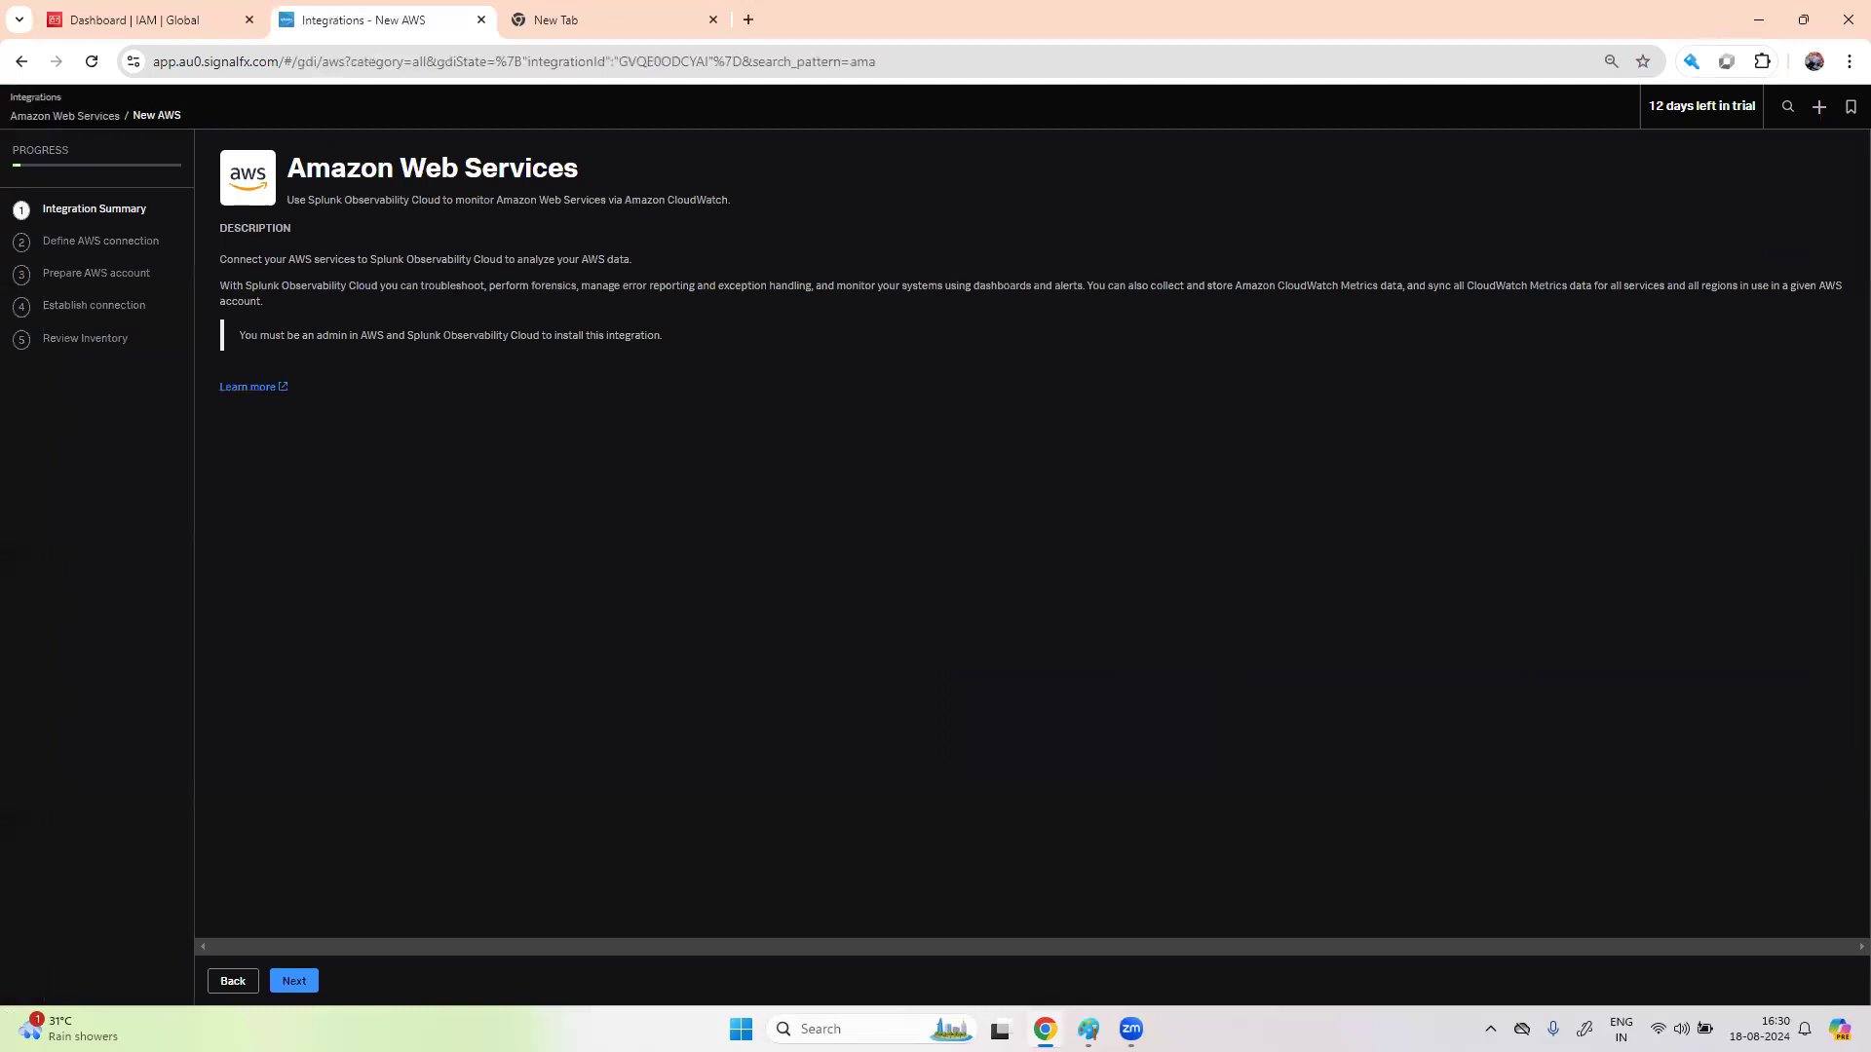
left_click(300, 984)
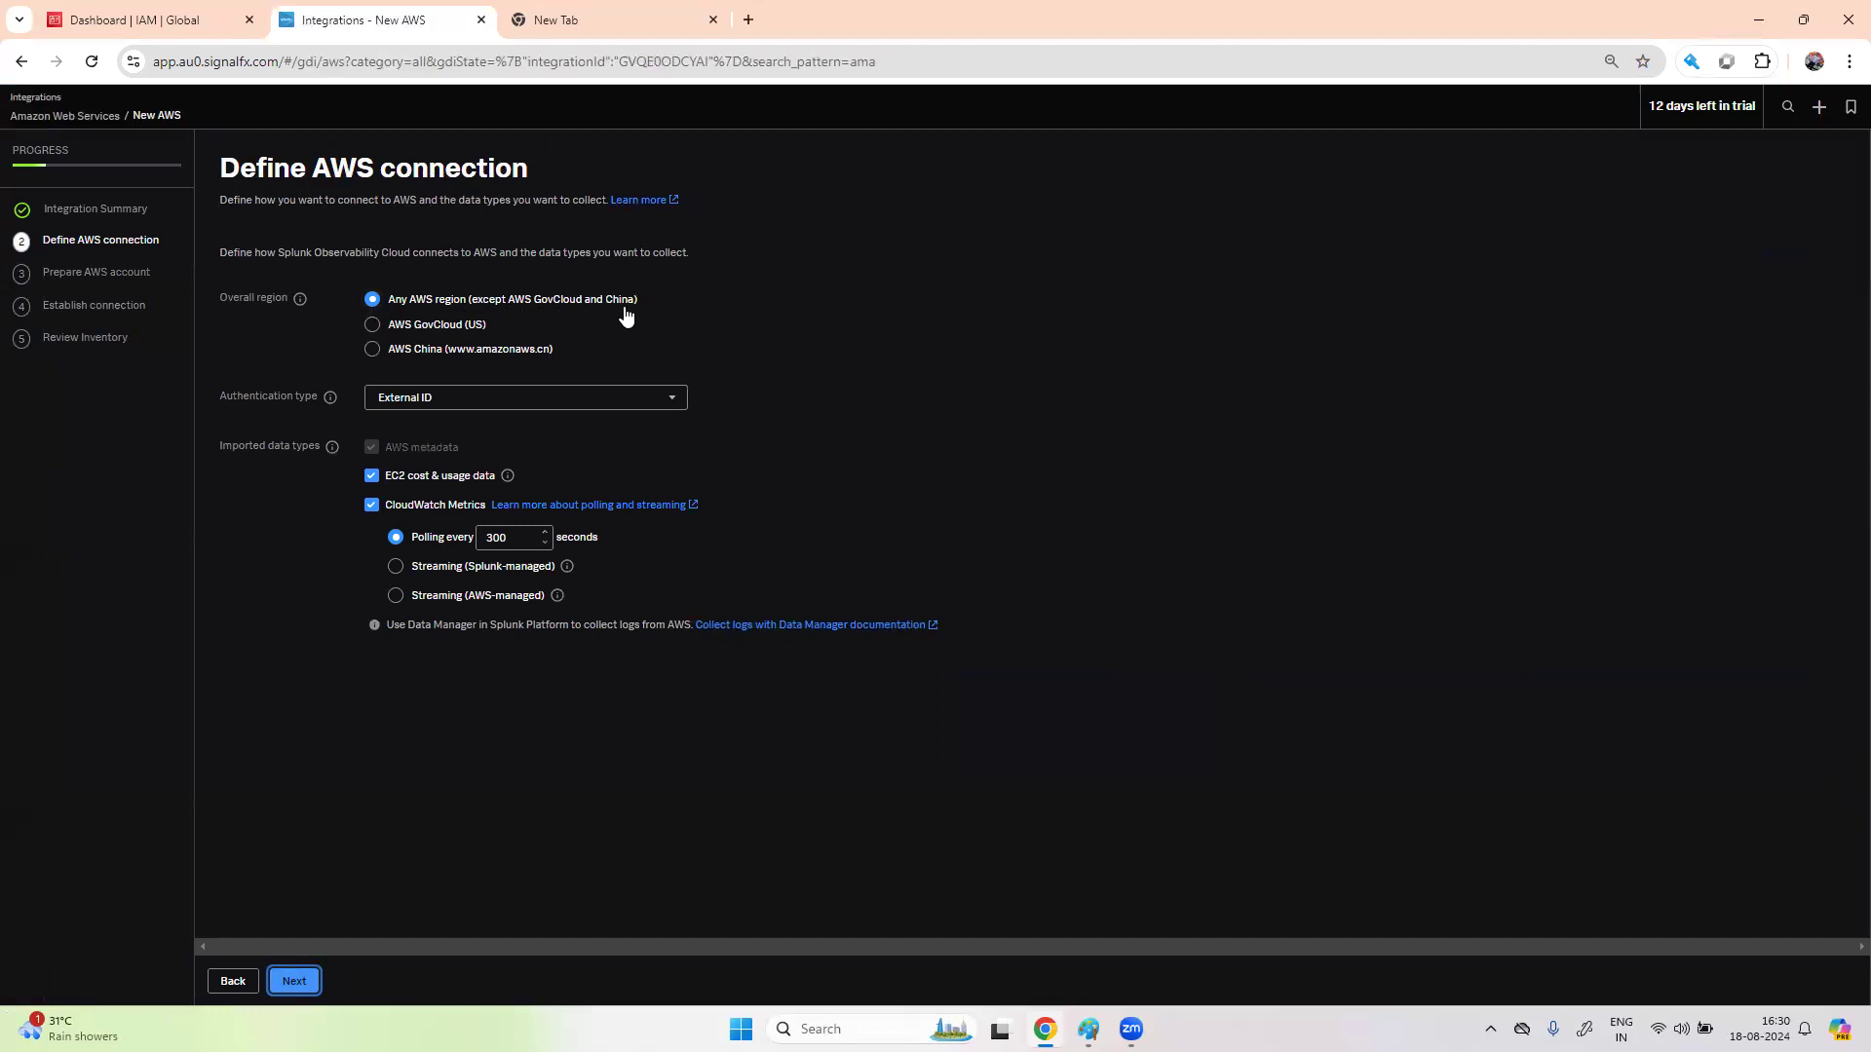
left_click(374, 327)
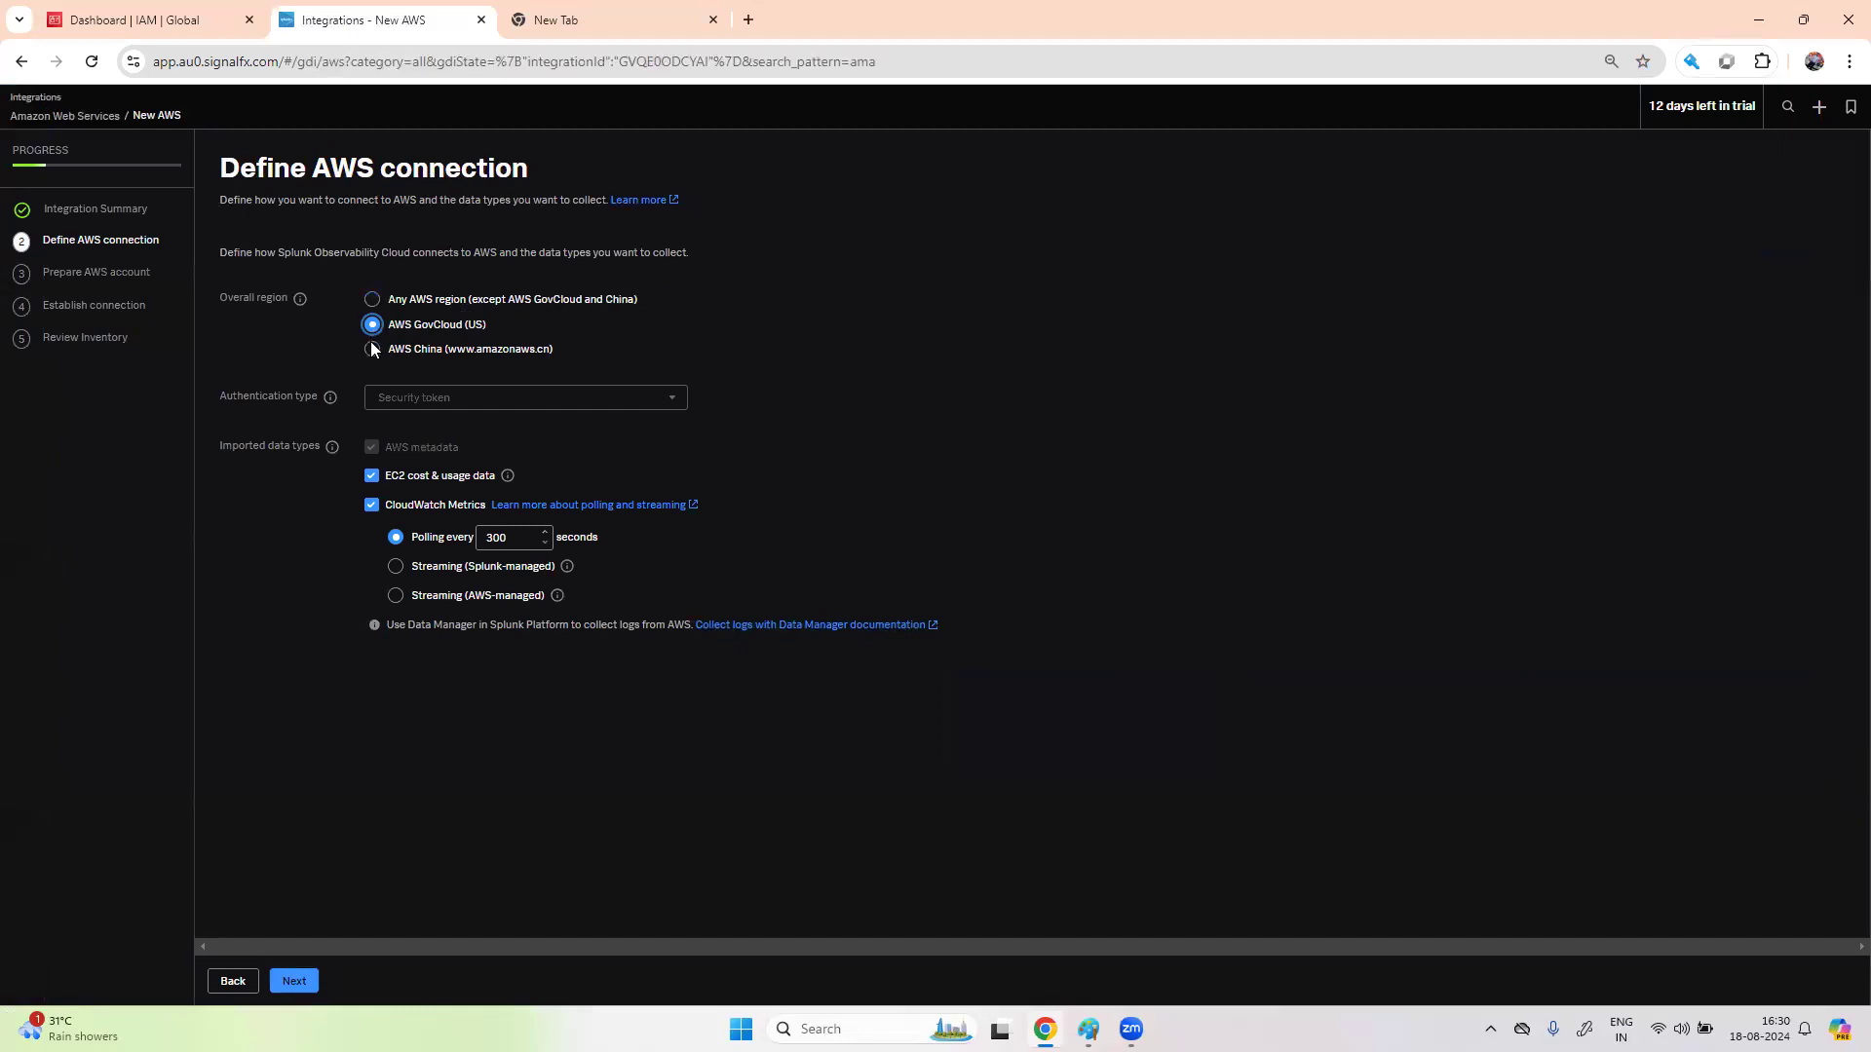
left_click(371, 351)
left_click(373, 300)
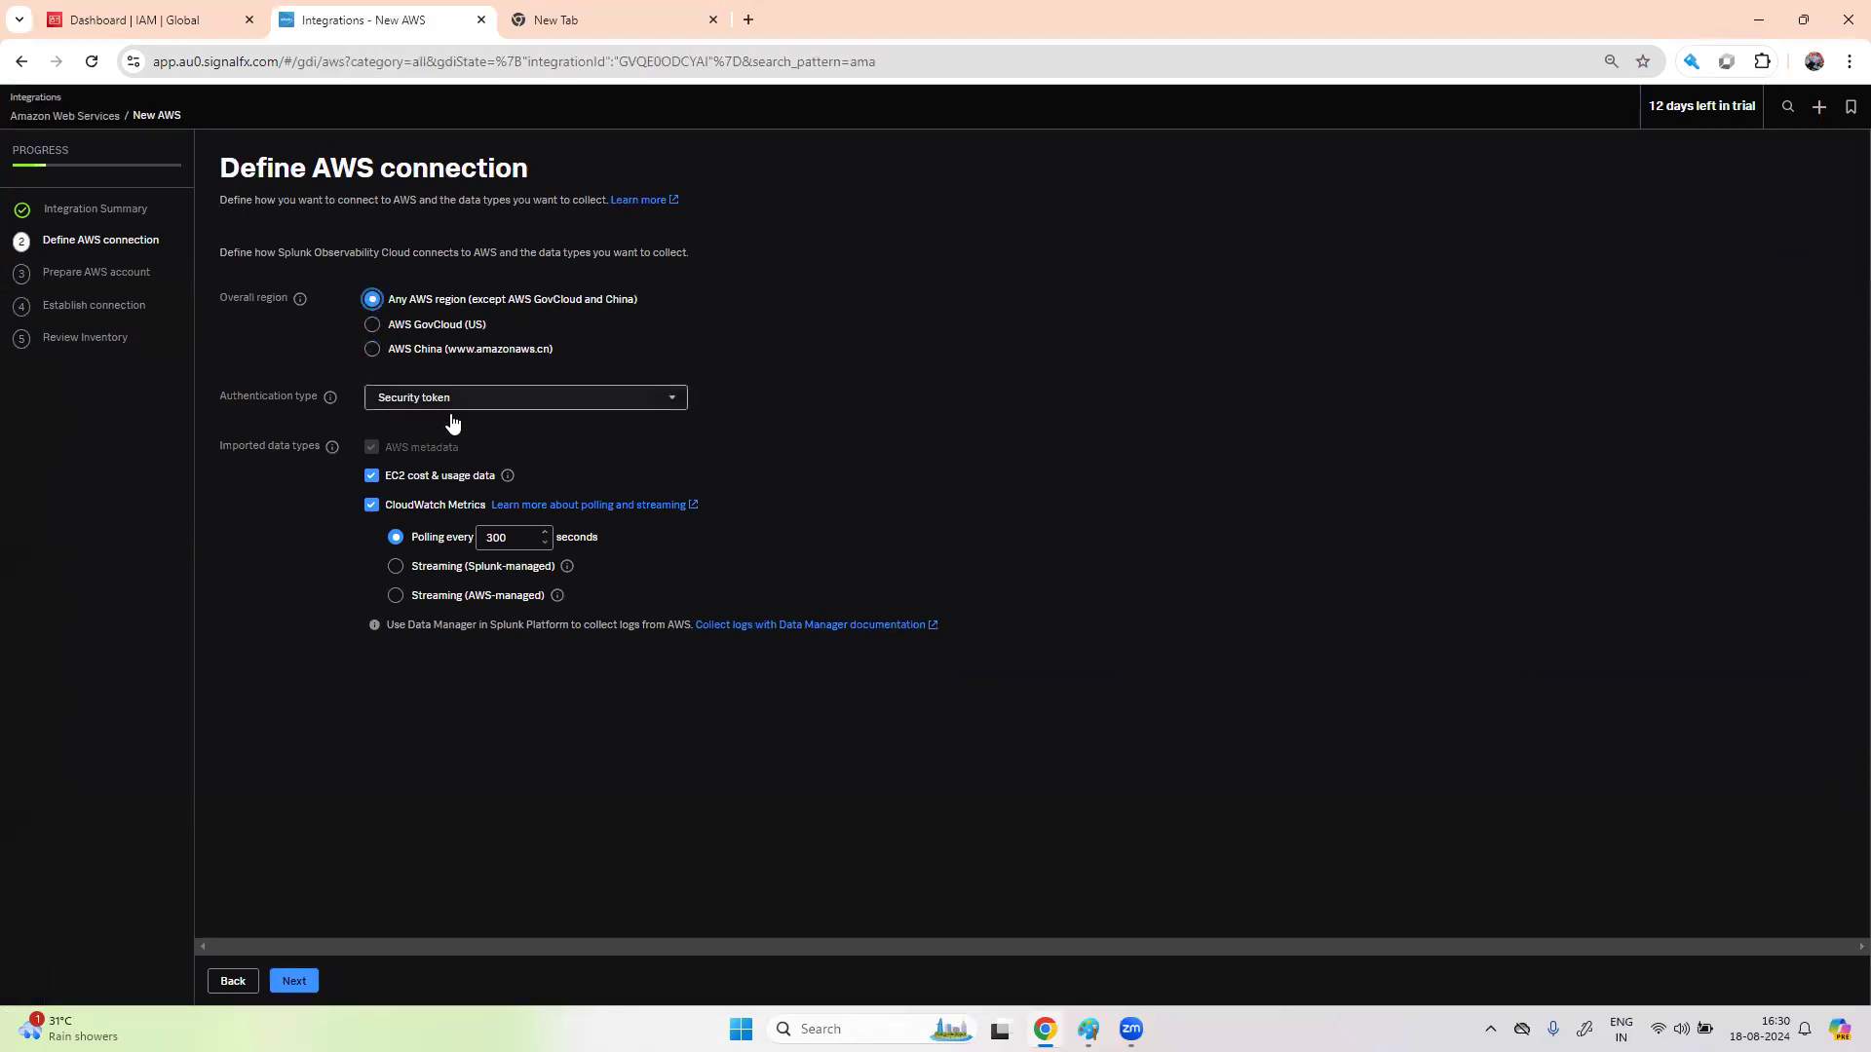
left_click(672, 406)
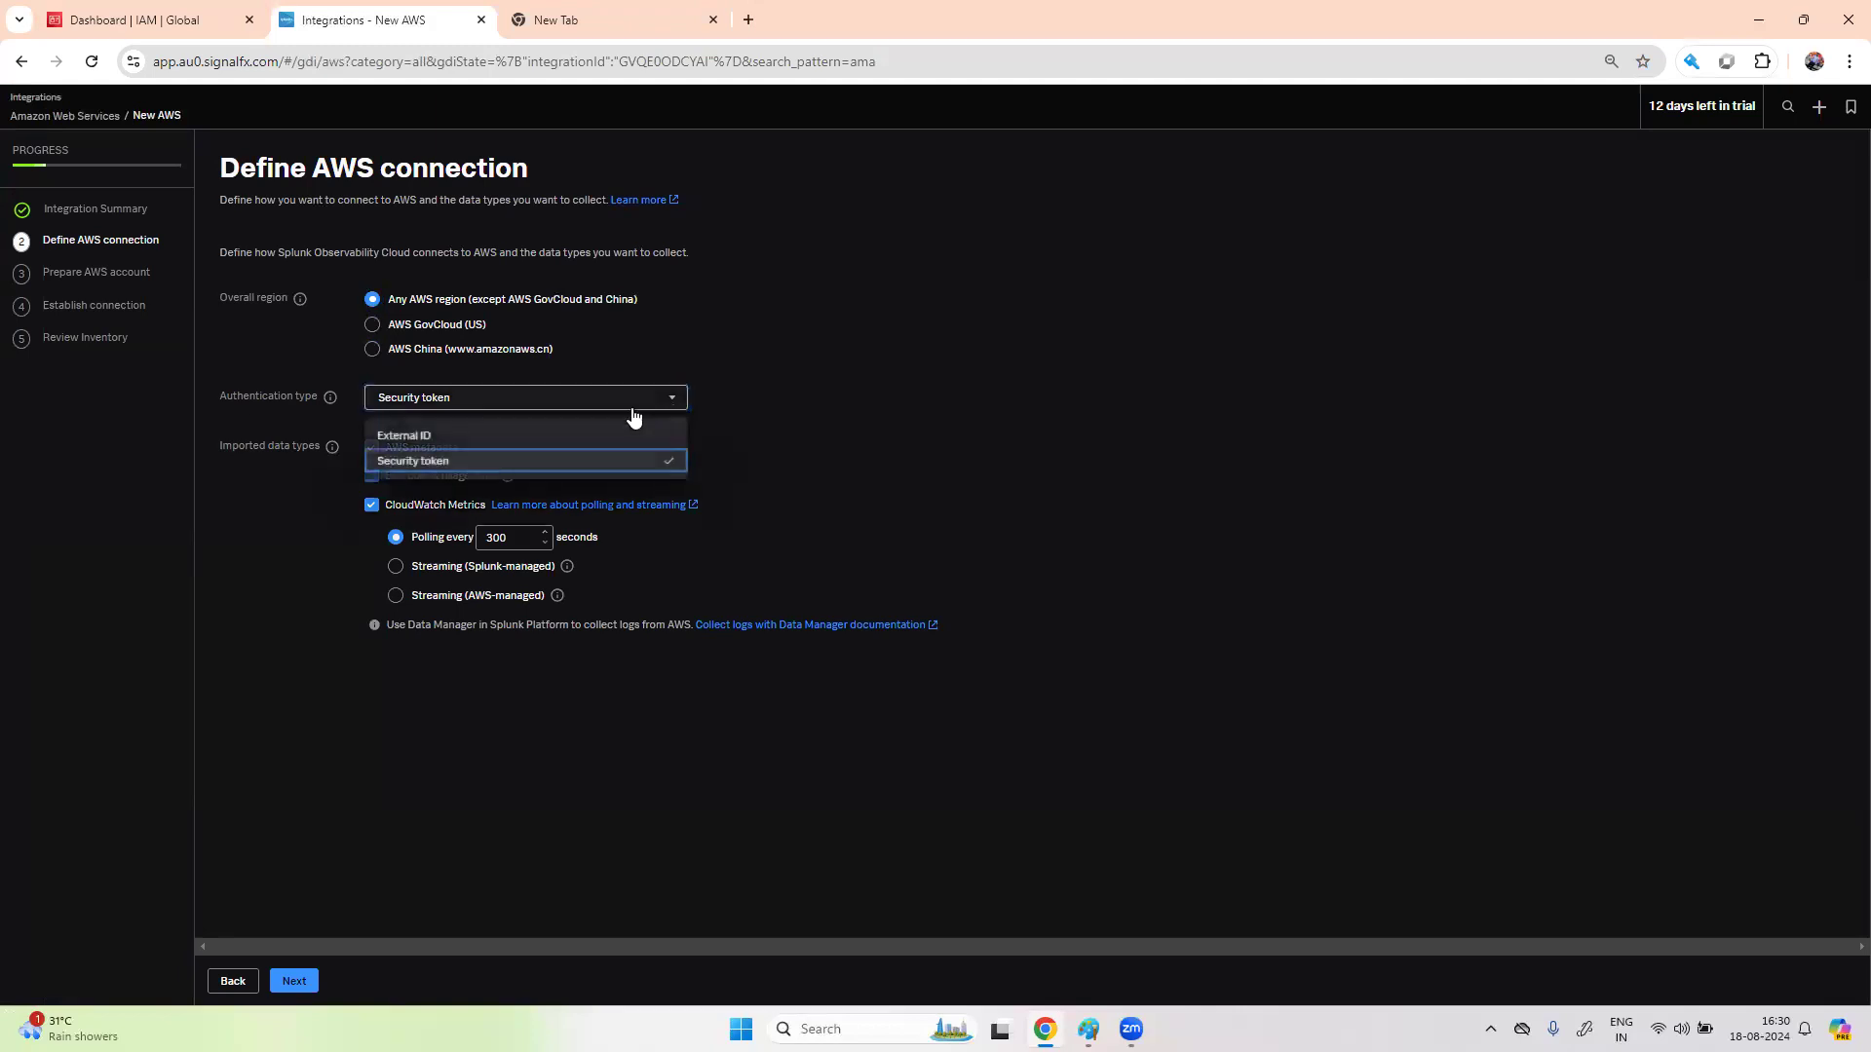
left_click(482, 439)
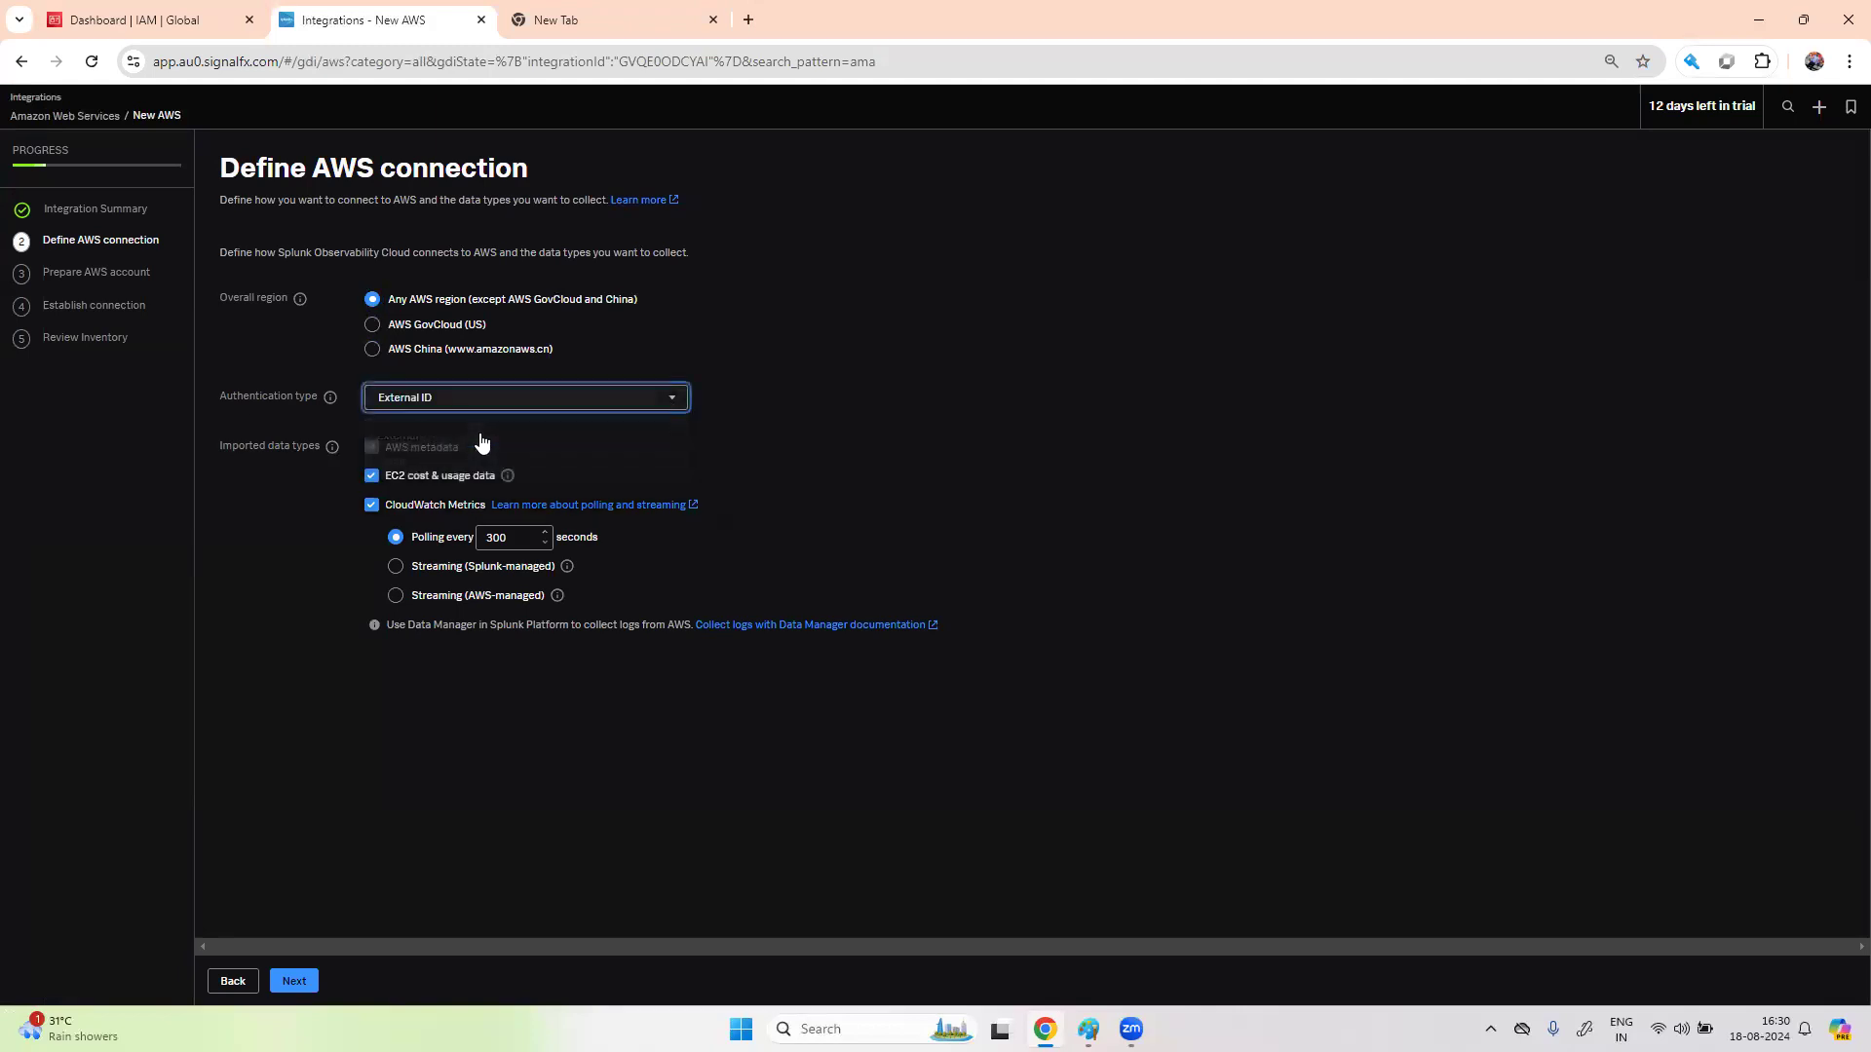
left_click(639, 401)
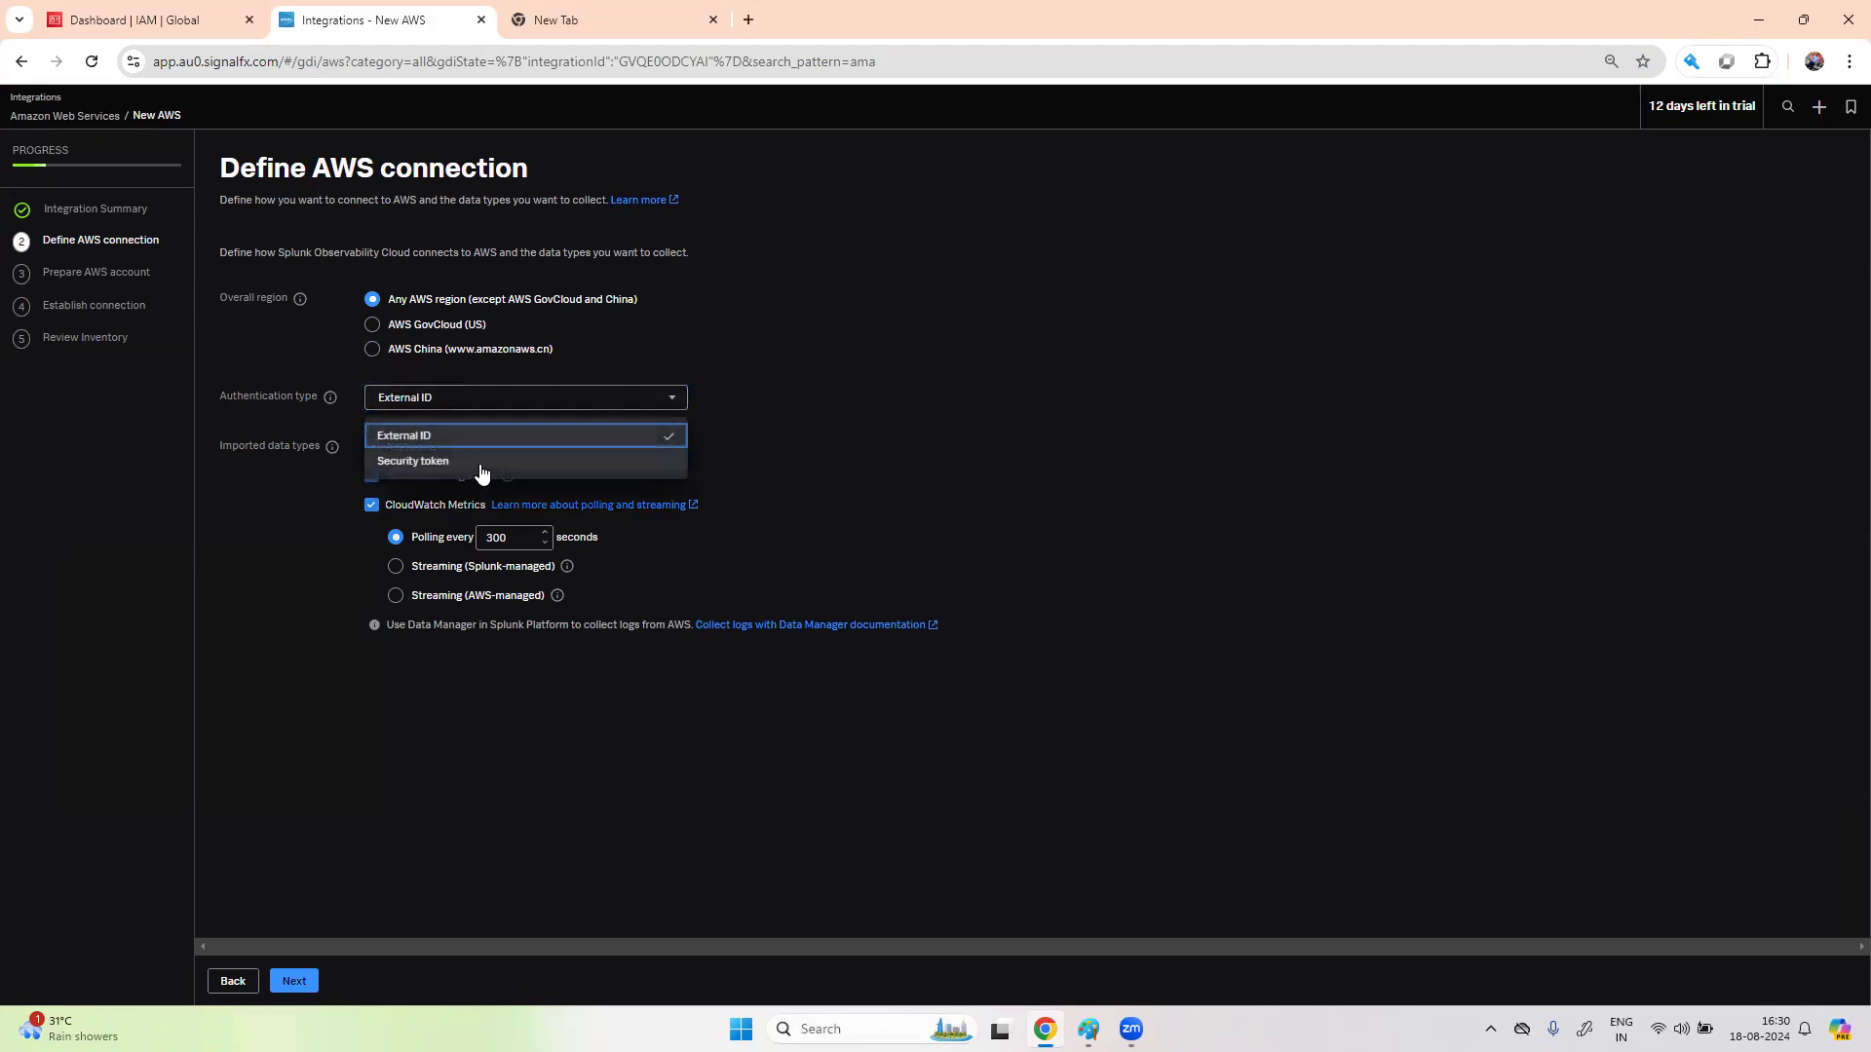
left_click(1087, 473)
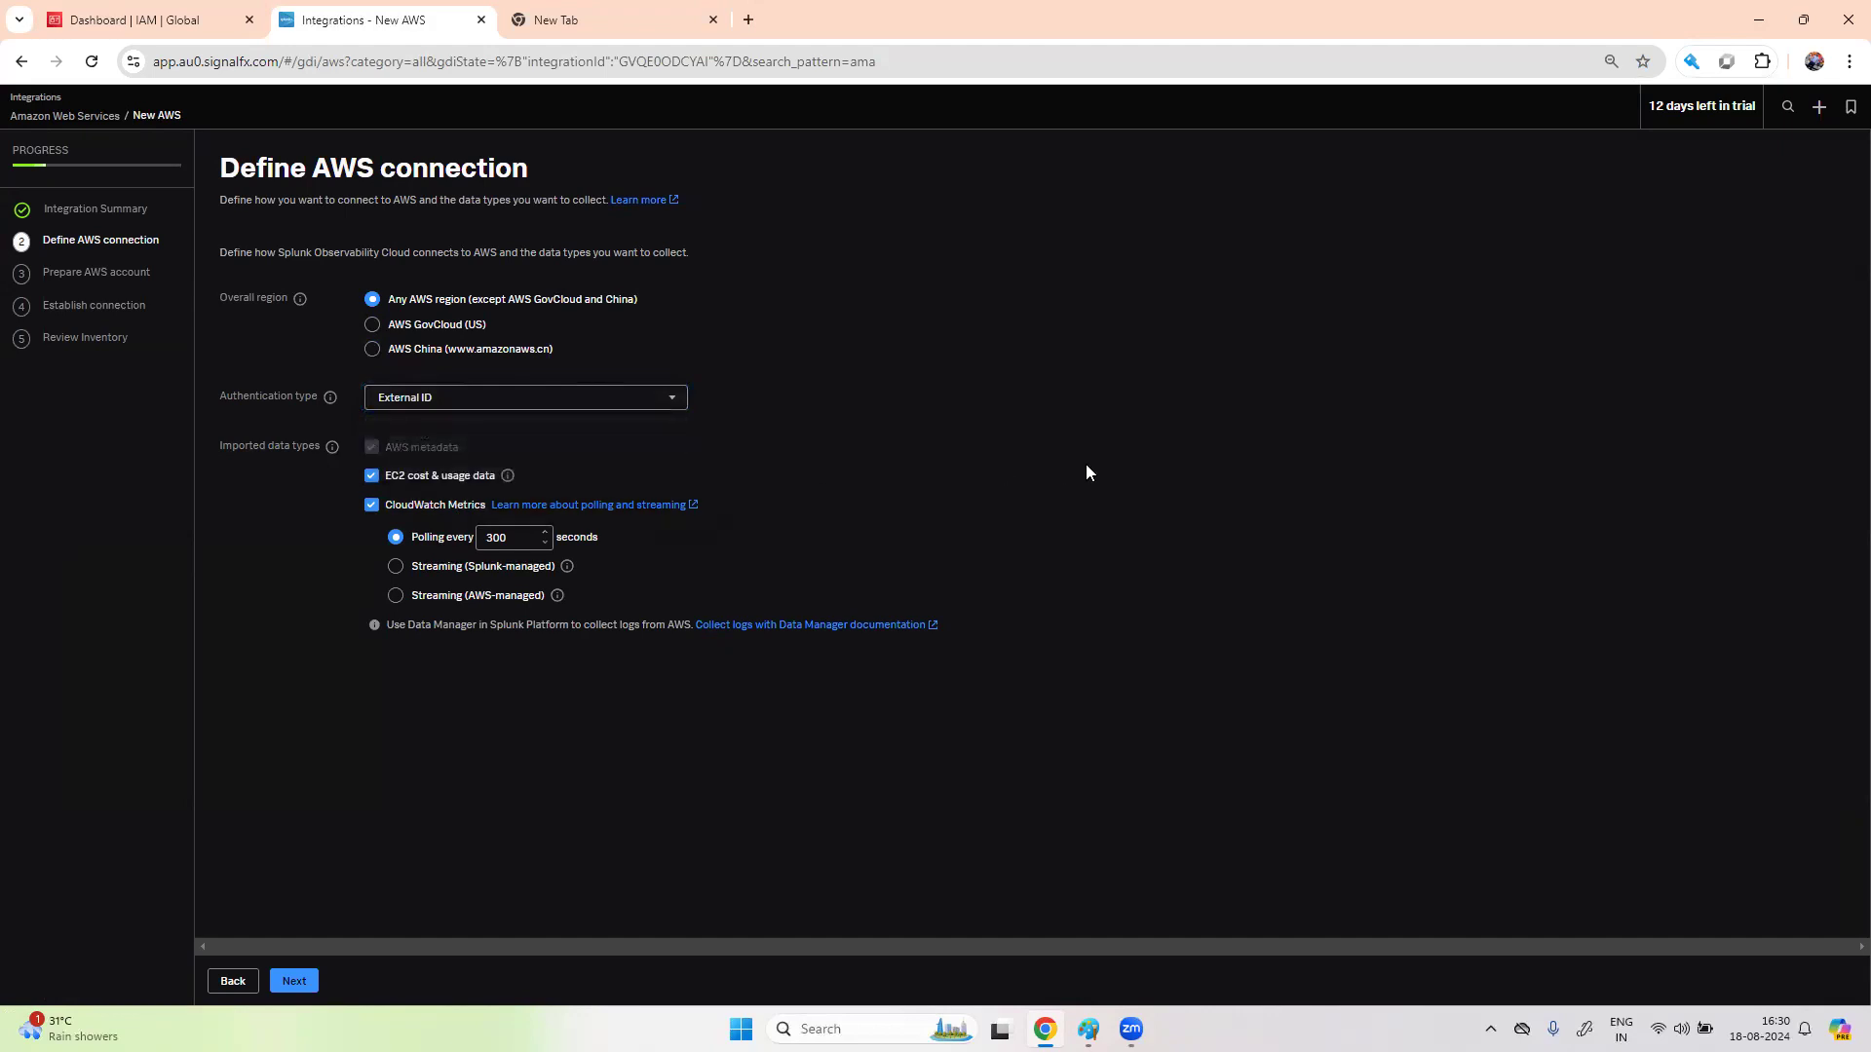
- Change CloudWatch Metrics polling from 300 to 60 seconds and advance to Prepare AWS account
left_click(519, 541)
key("BackSpace")
key("BackSpace")
key("BackSpace")
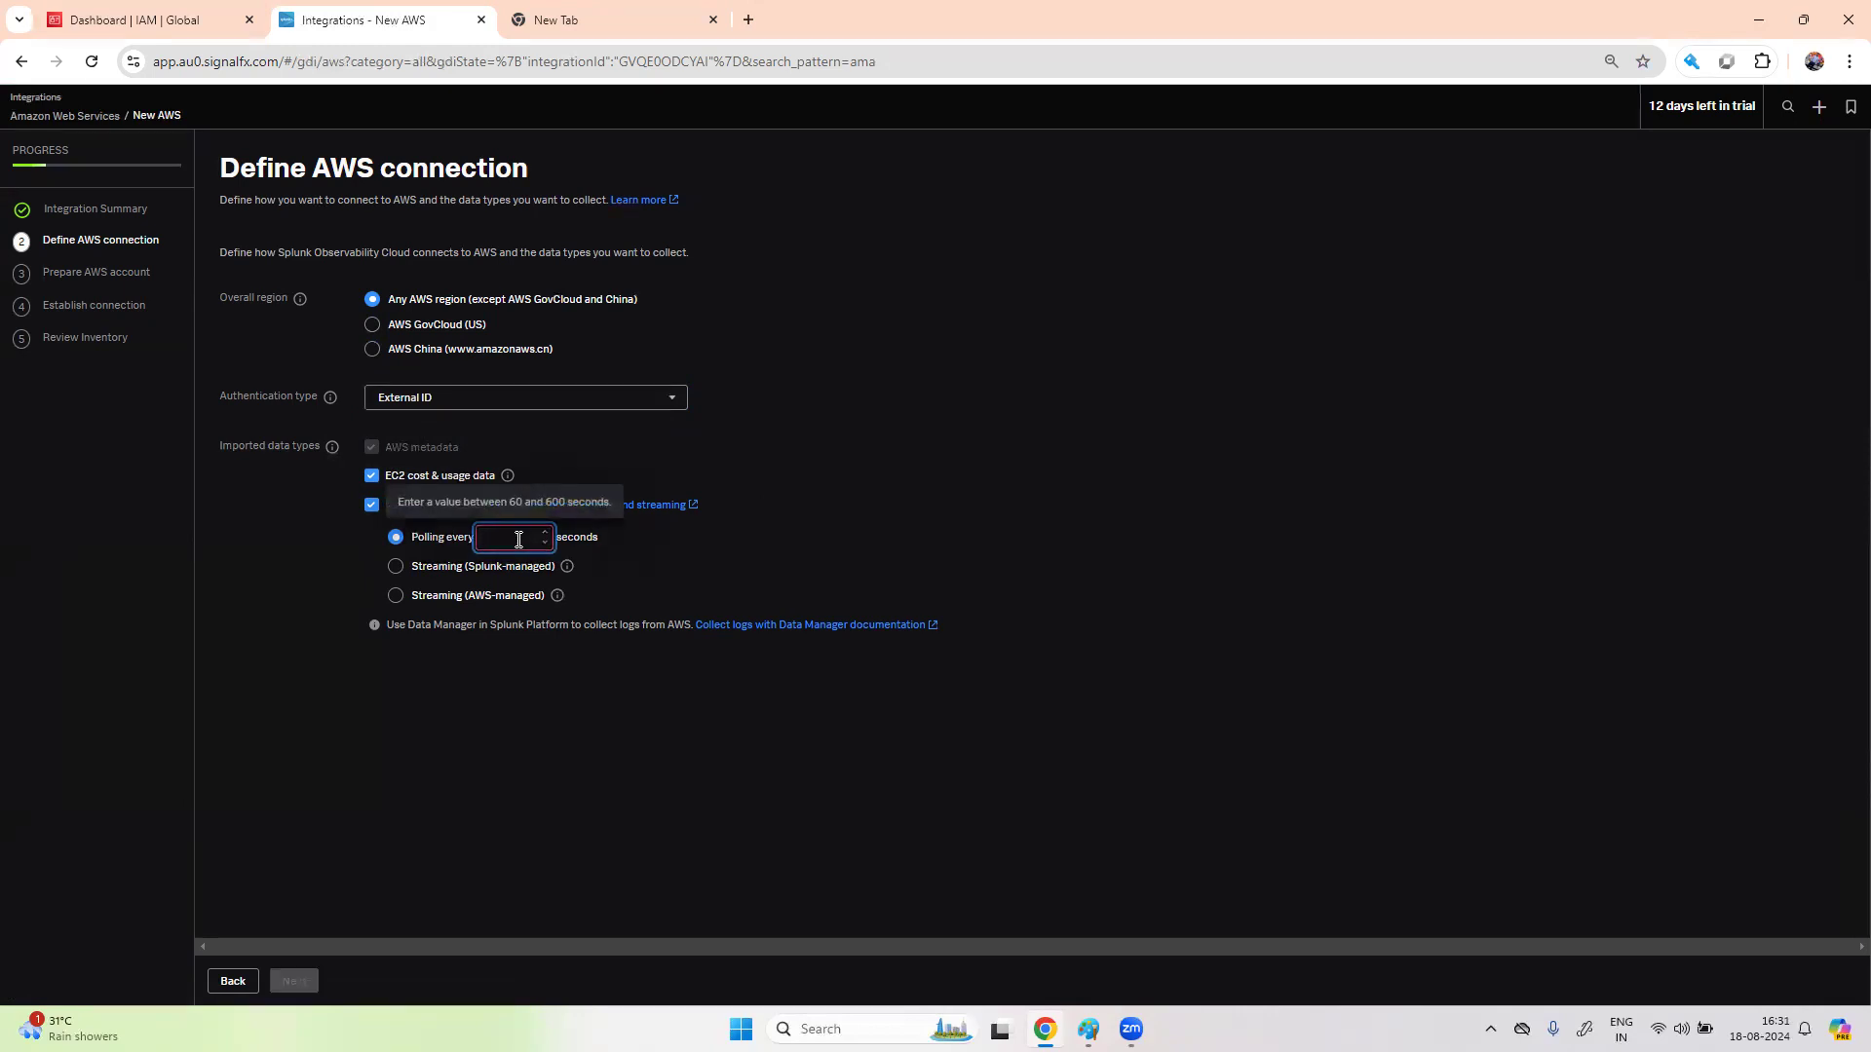
type("60")
left_click(1164, 506)
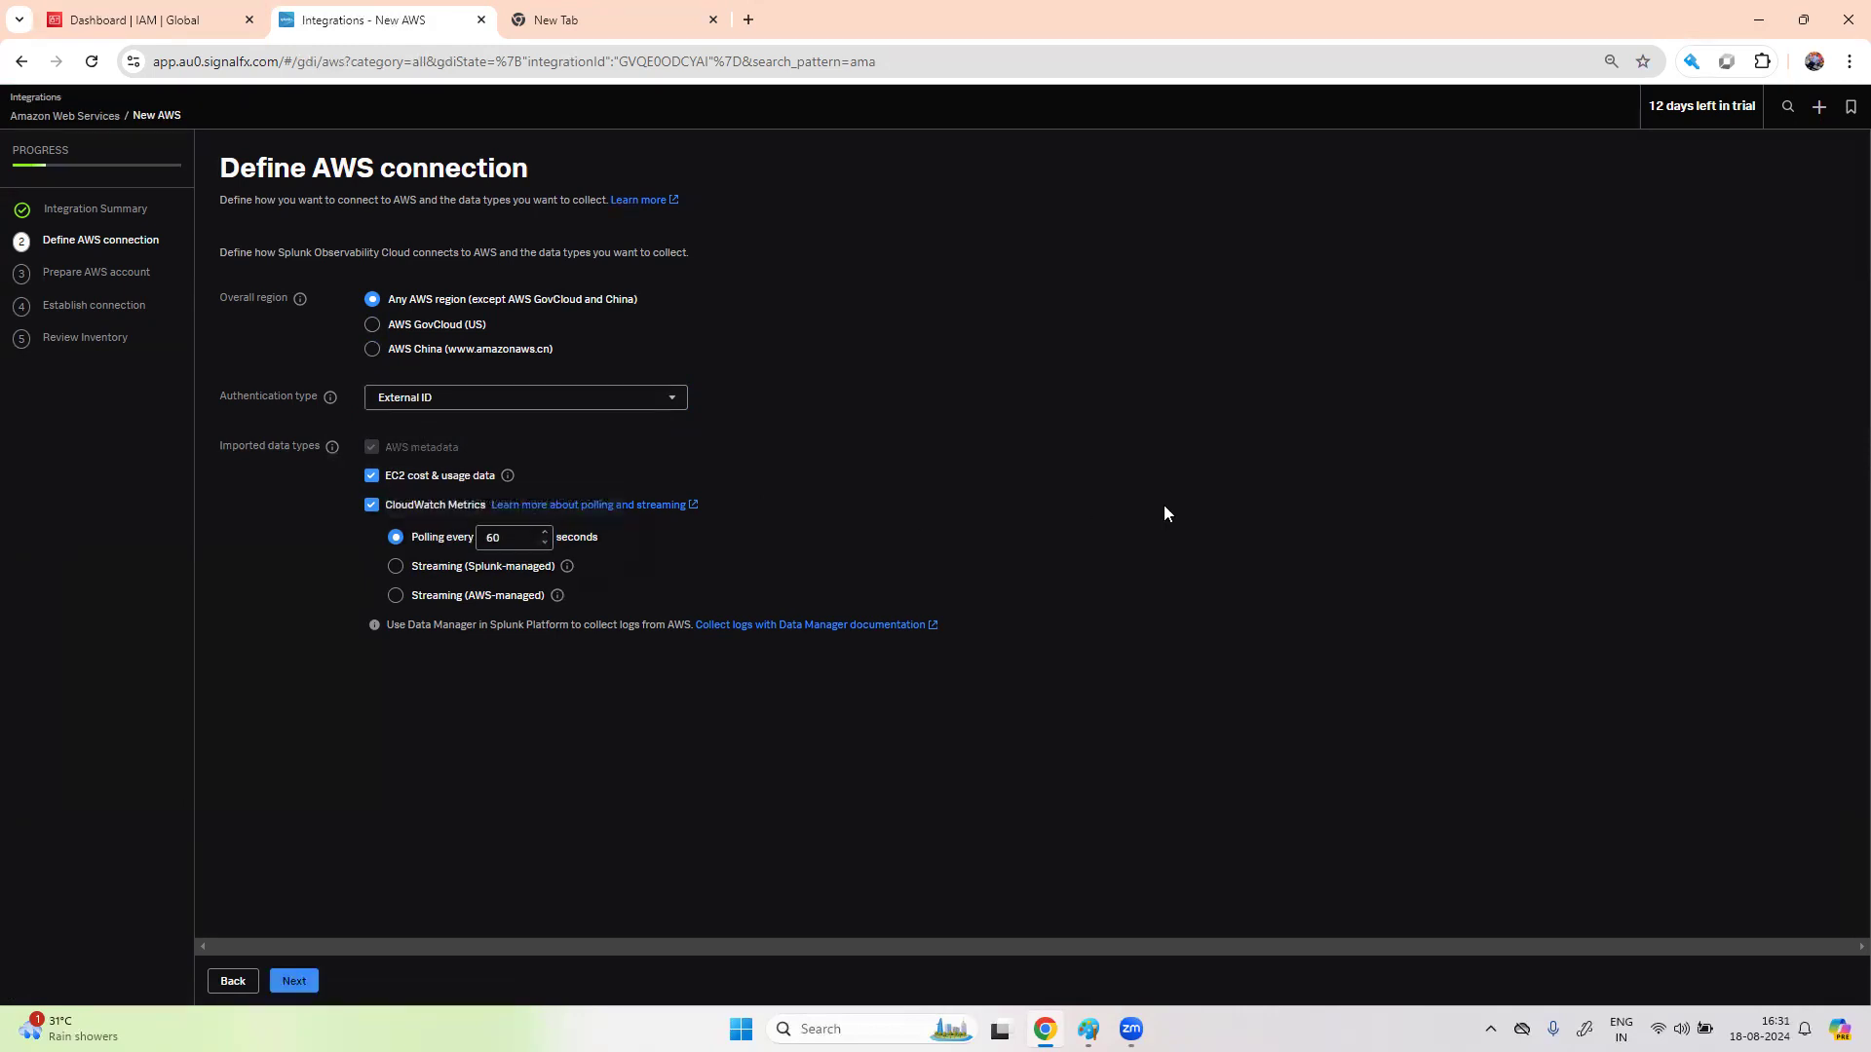
left_click(511, 537)
type("00")
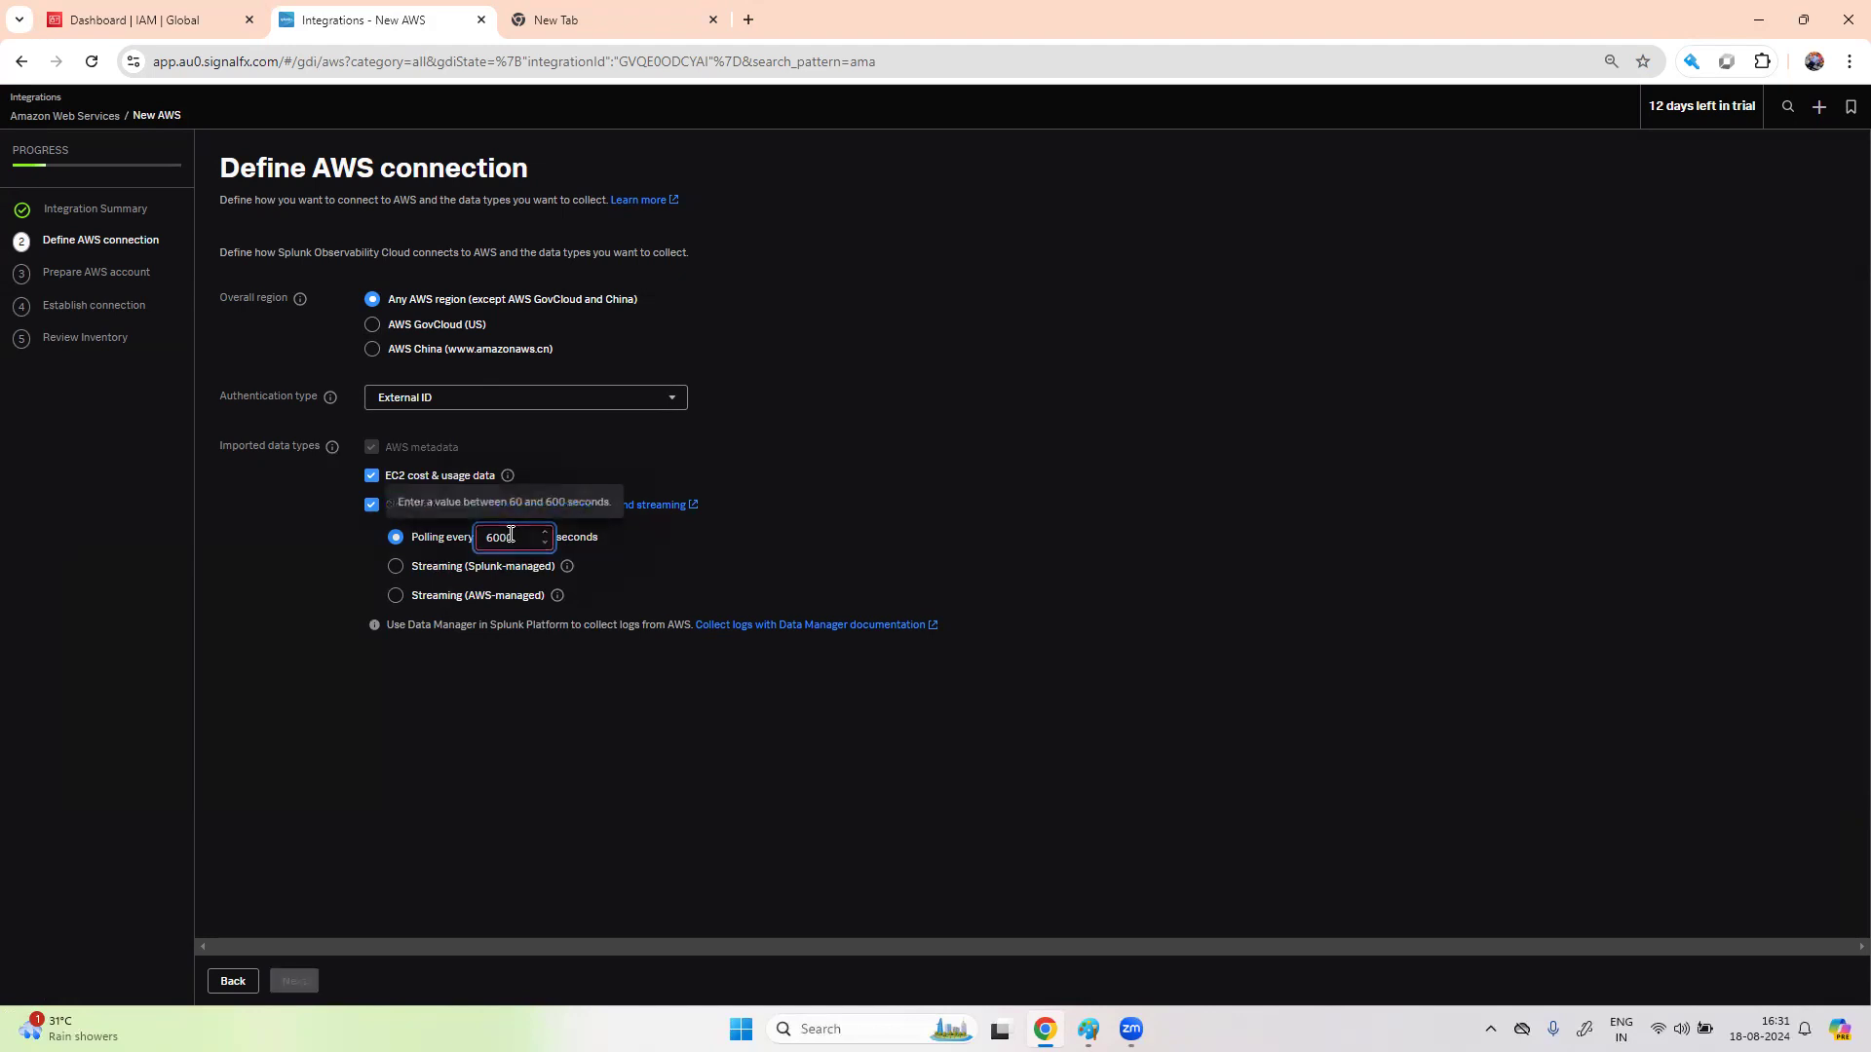
key("BackSpace")
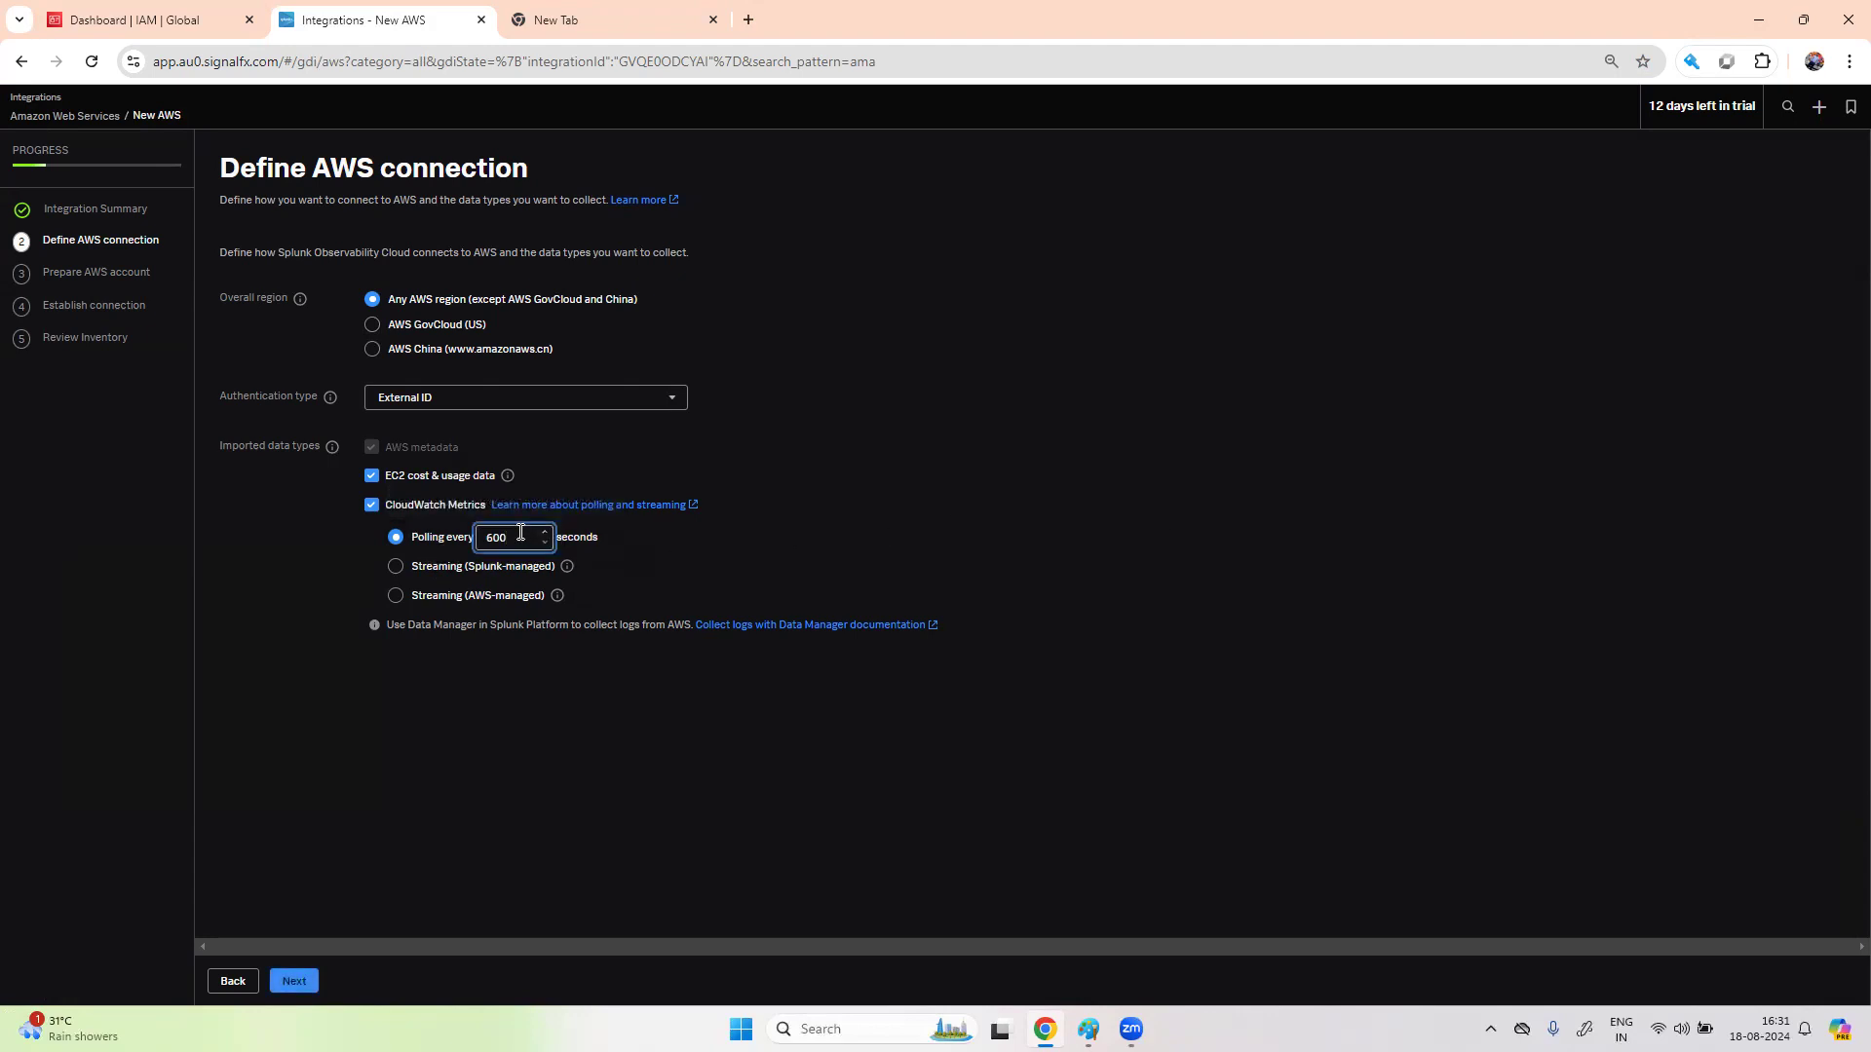
type("0")
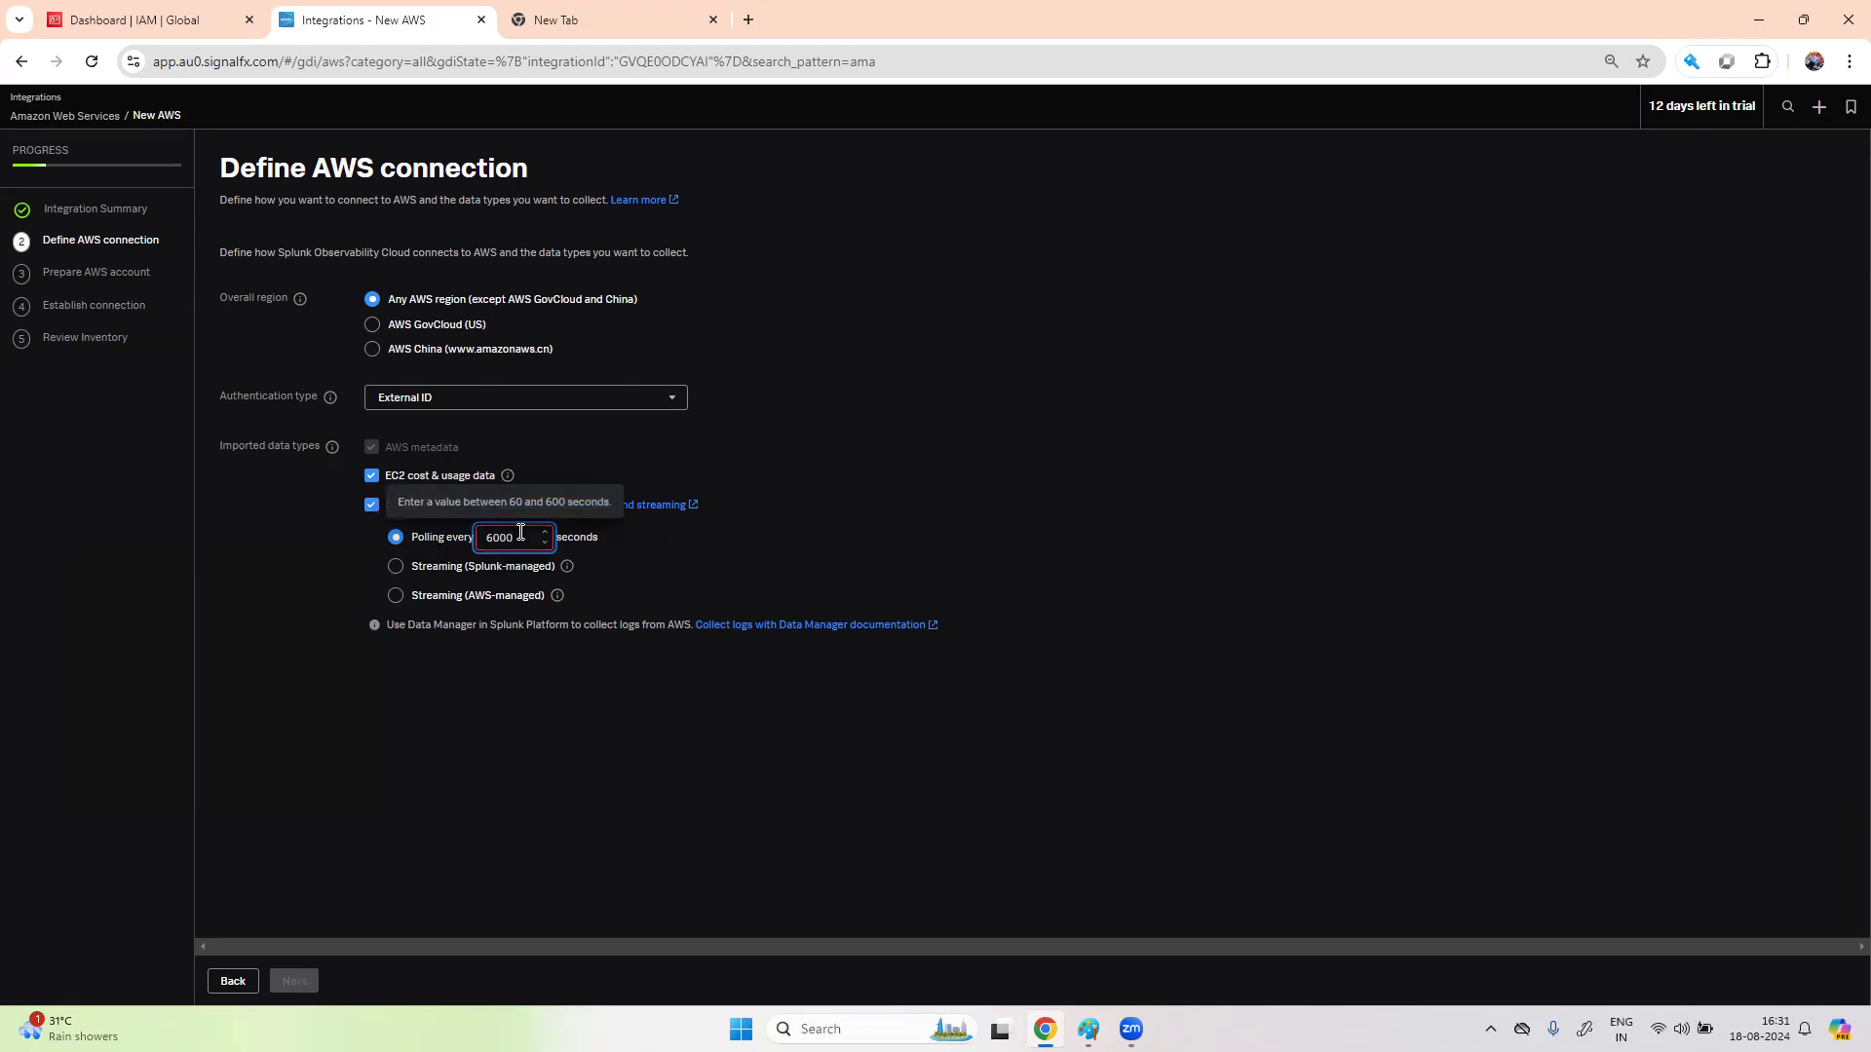
key("BackSpace")
key("BackSpace")
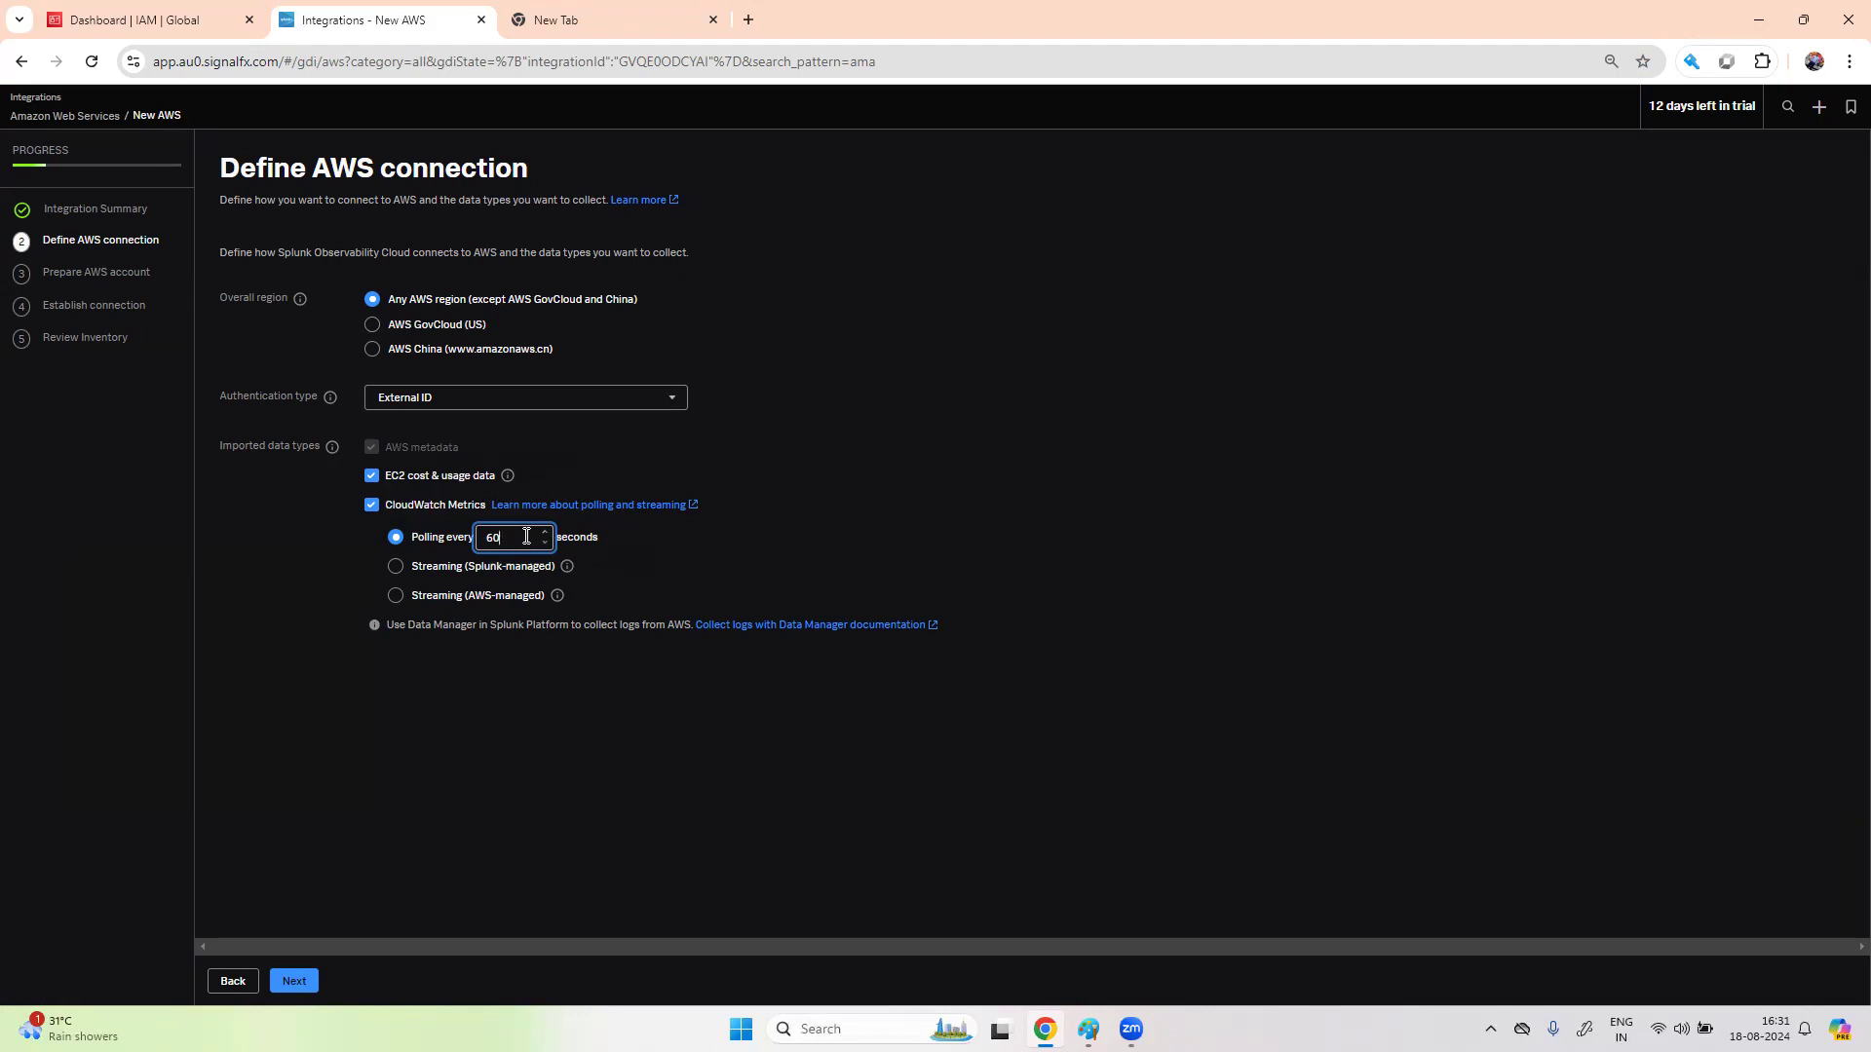
left_click(295, 983)
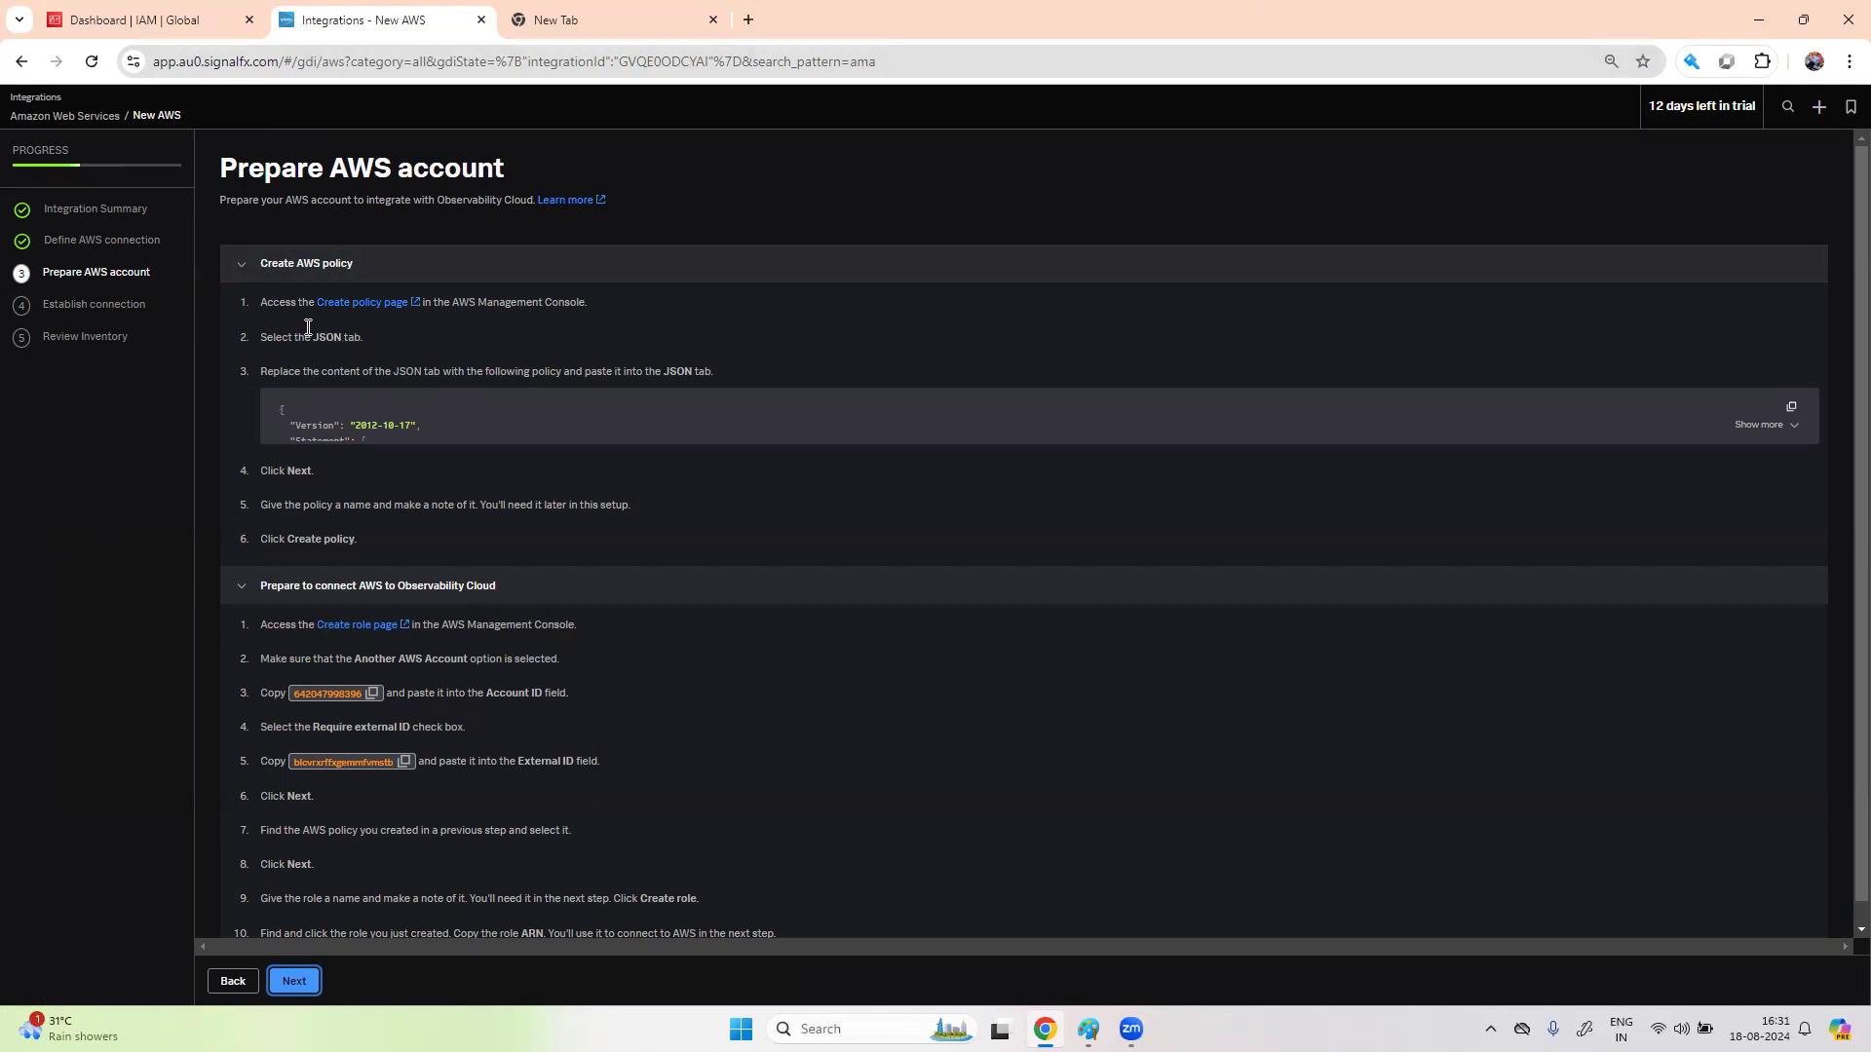
- Start a new IAM policy in the JSON editor and copy Splunk's policy JSON
left_click(187, 13)
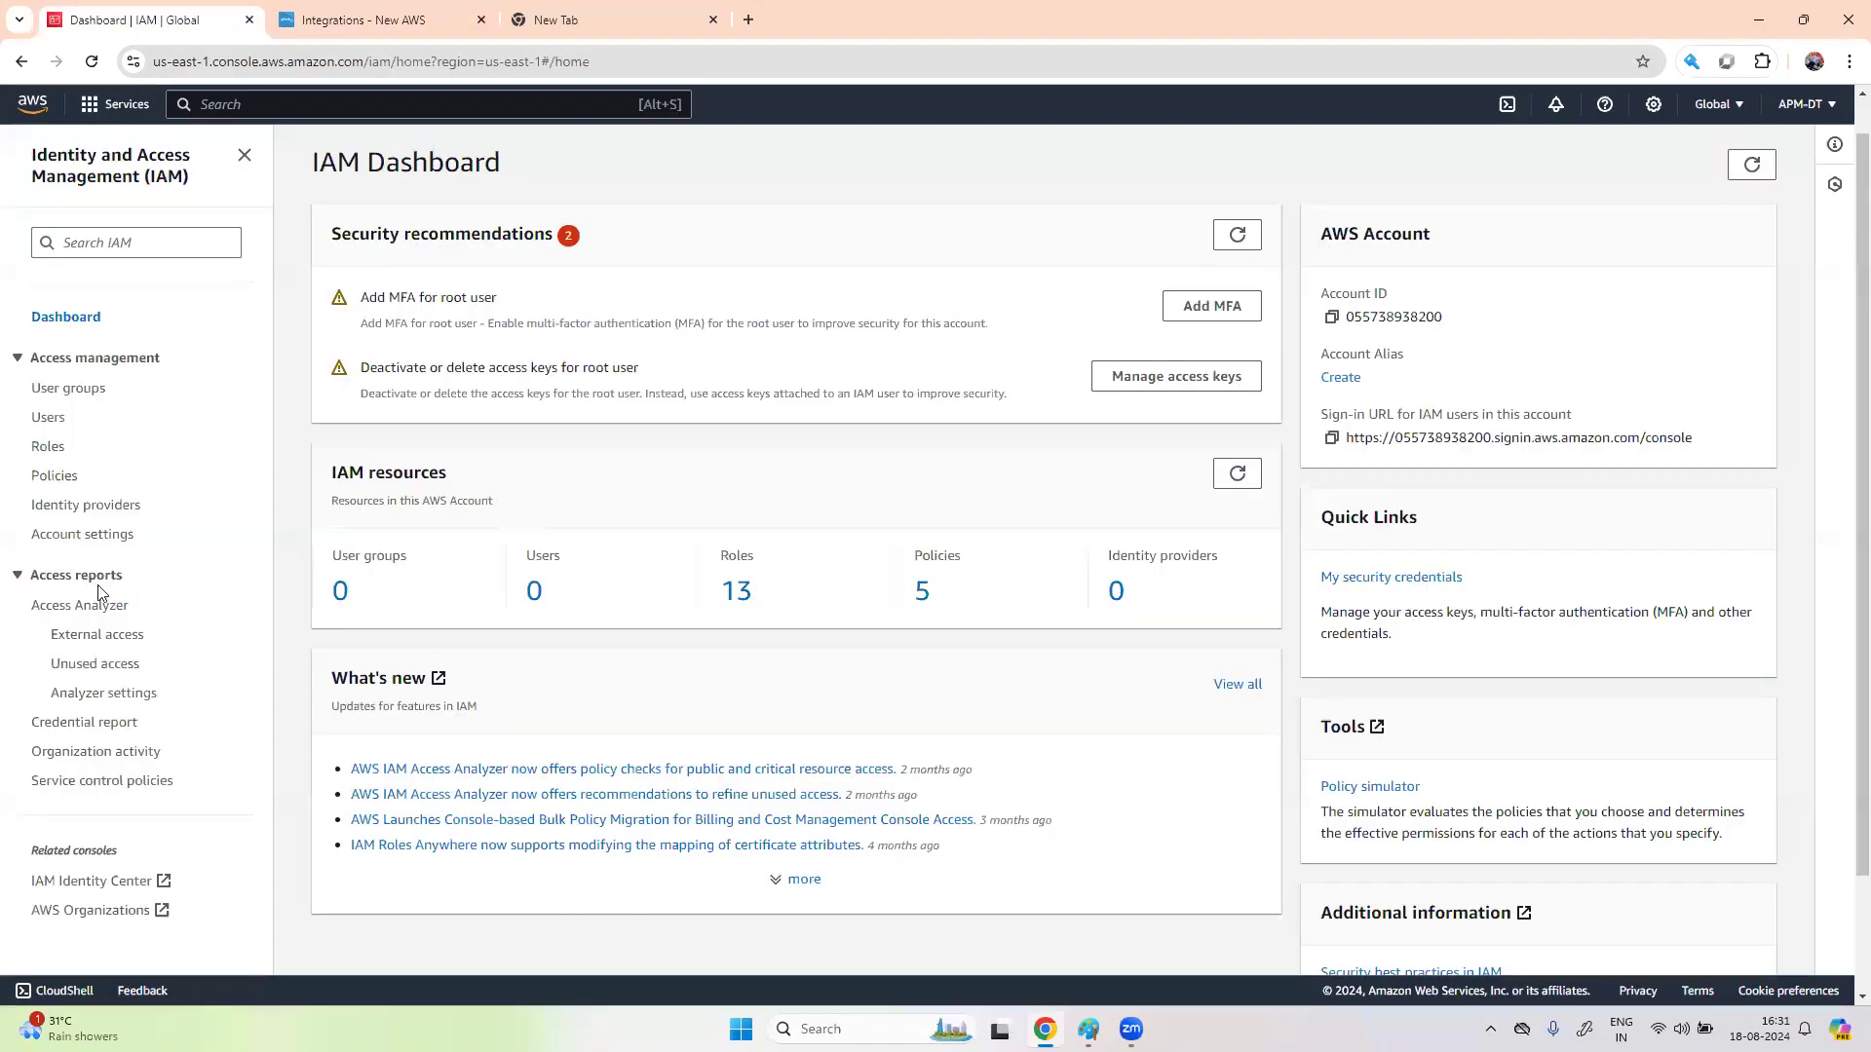
left_click(61, 476)
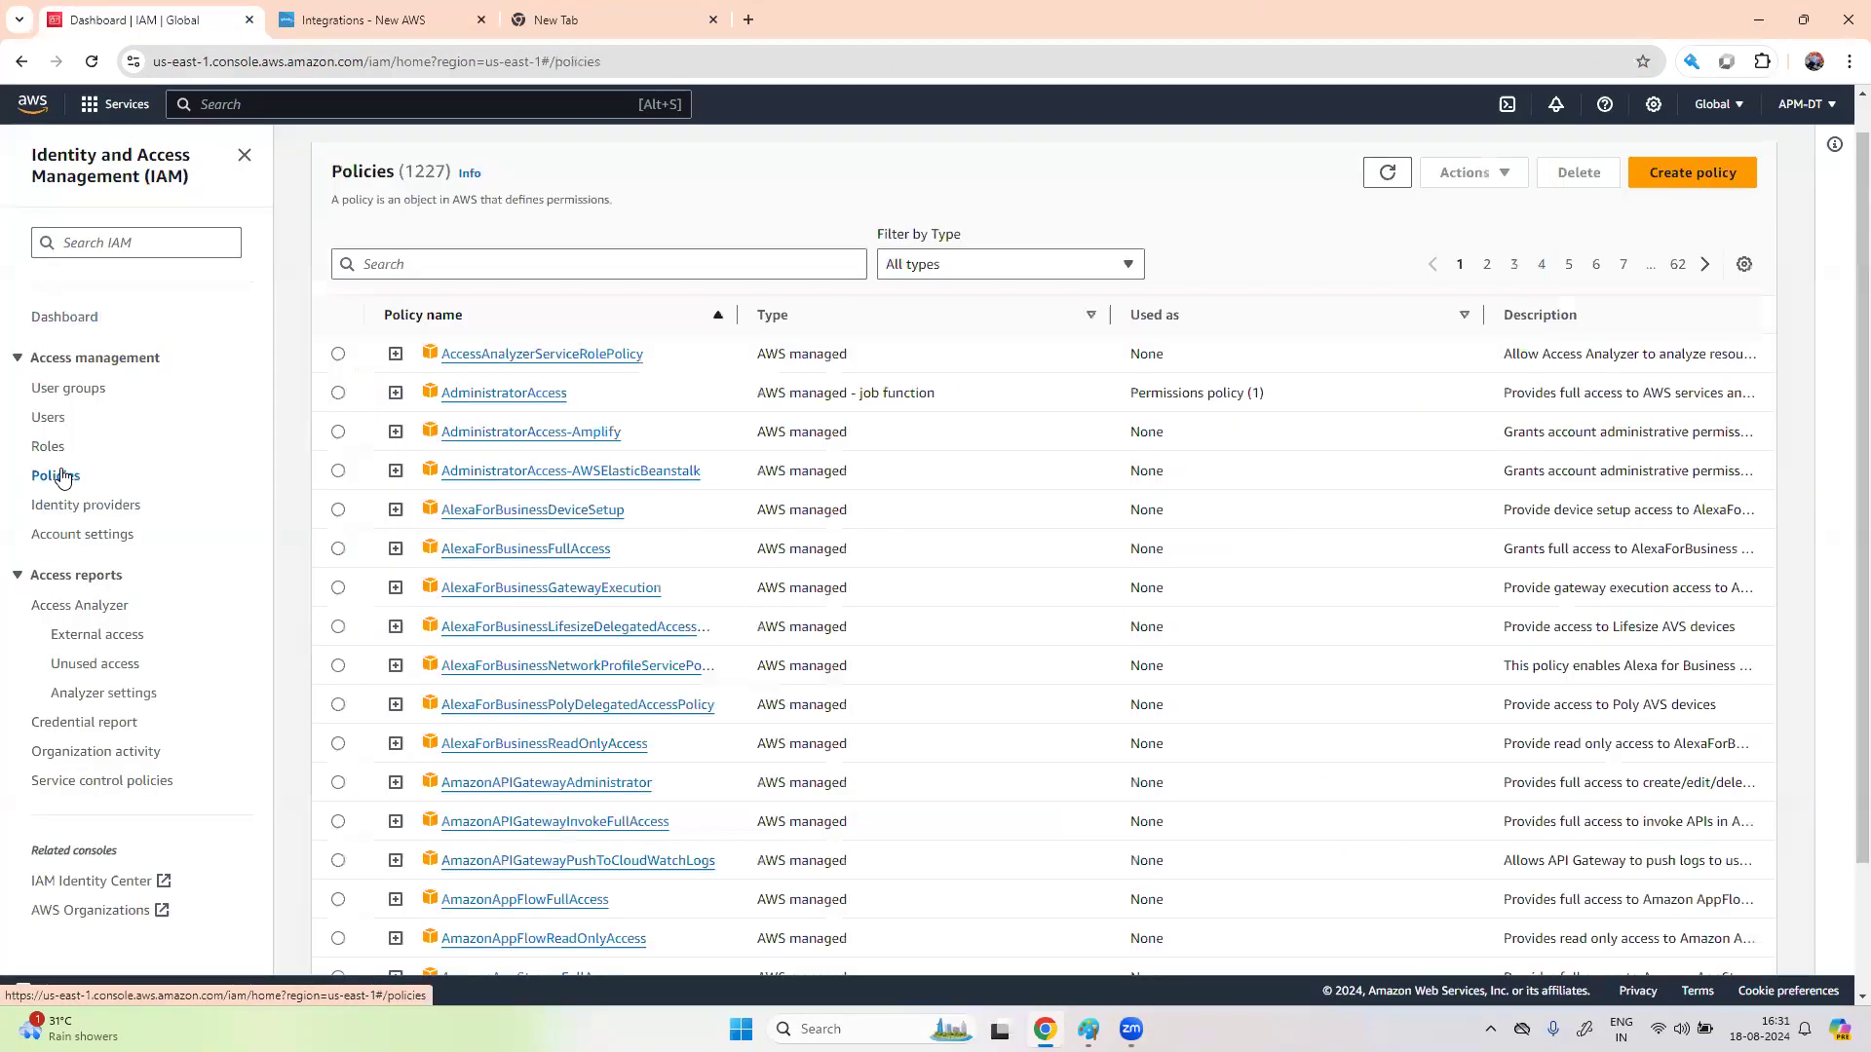
left_click(1722, 191)
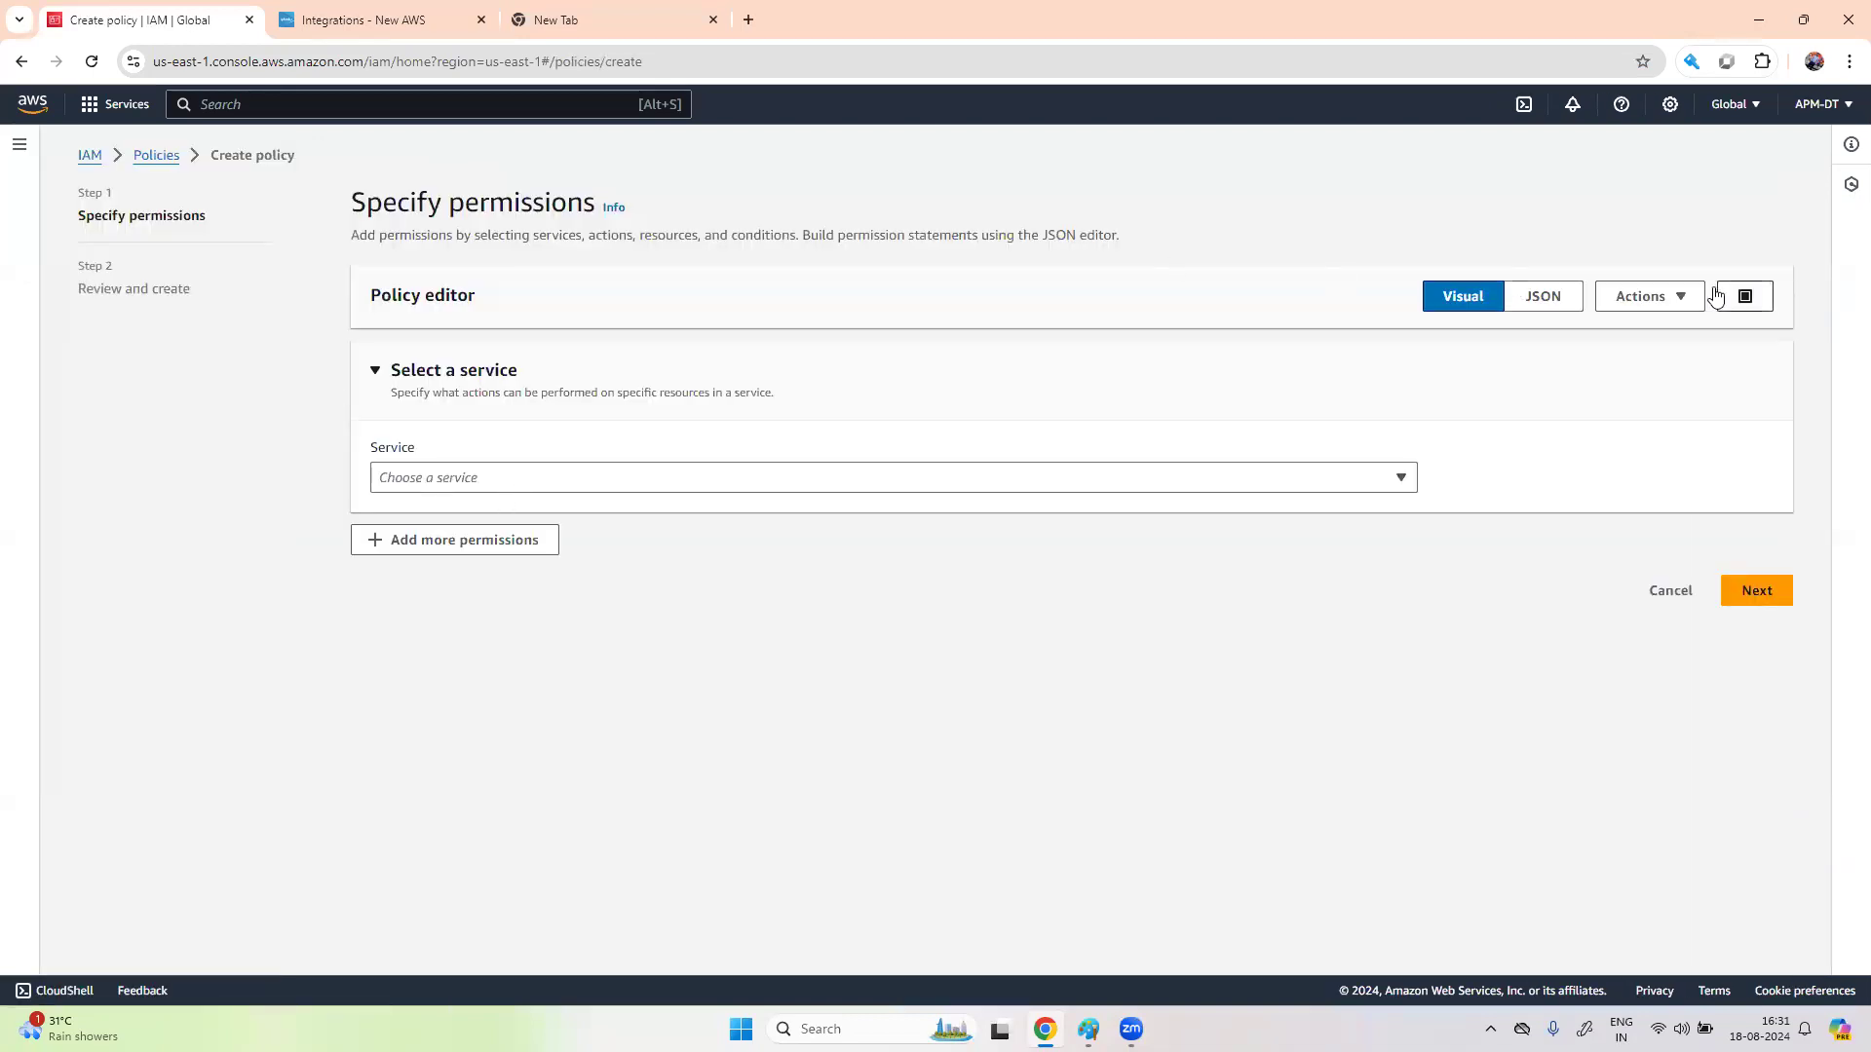
left_click(1520, 297)
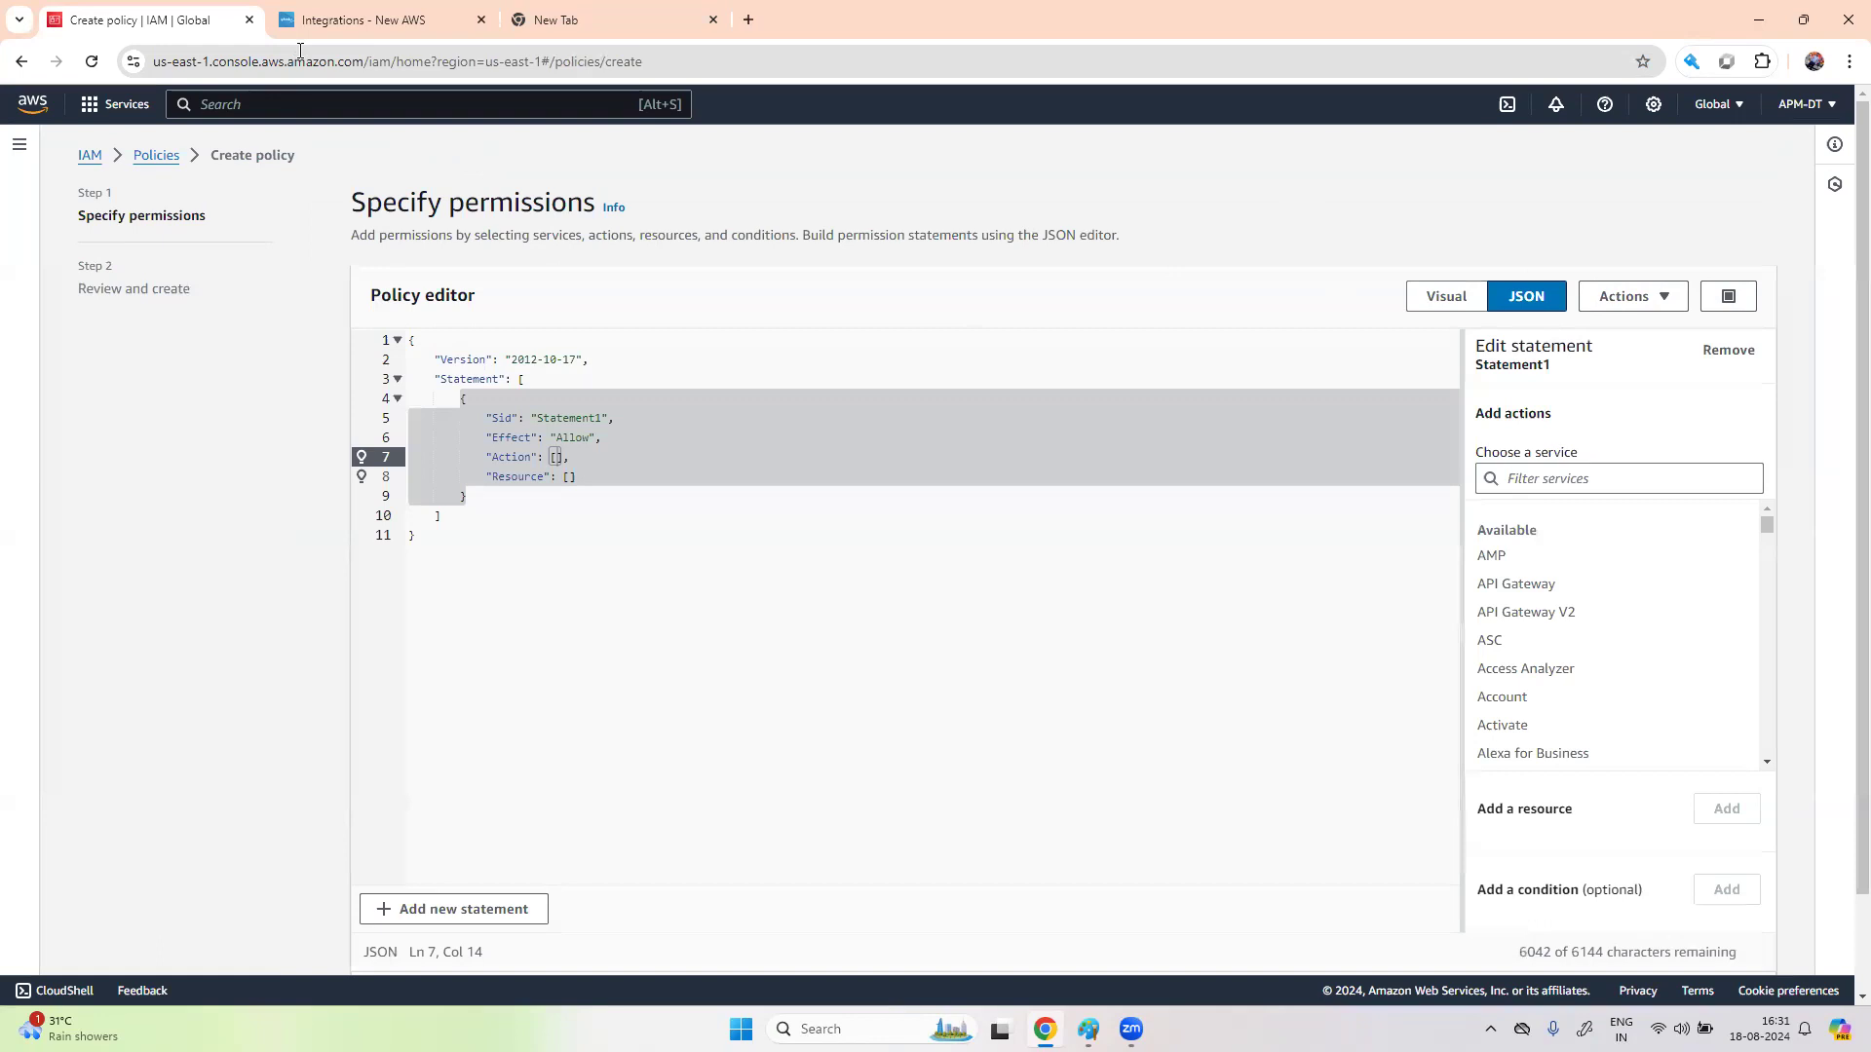
left_click(366, 19)
left_click(1790, 406)
left_click(125, 14)
- Replace the default policy text with Splunk's 106-line permissions policy and review it
left_click(436, 538)
key("ctrl+a")
left_click_drag(437, 538, 402, 343)
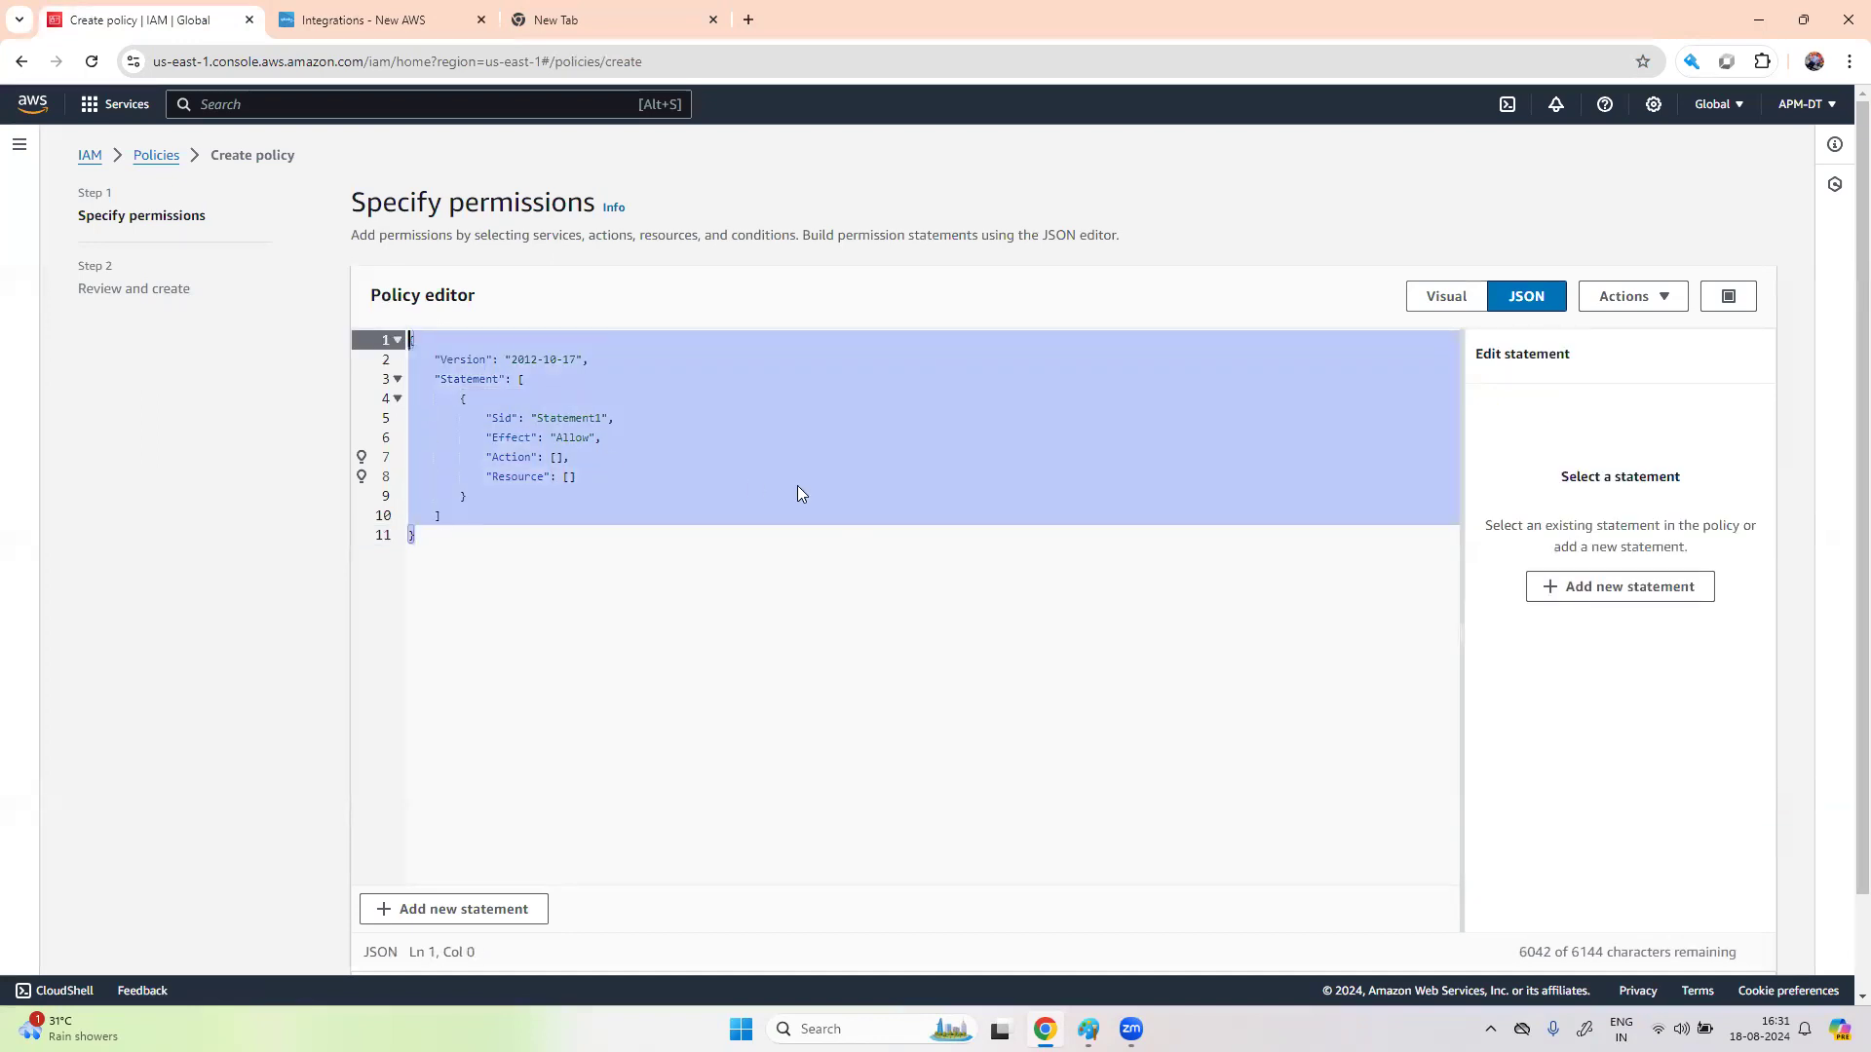
left_click(429, 539)
key("BackSpace")
key("BackSpace")
key("BackSpace")
key("BackSpace")
key("BackSpace")
key("BackSpace")
key("BackSpace")
key("BackSpace")
key("BackSpace")
key("BackSpace")
key("BackSpace")
key("BackSpace")
key("BackSpace")
key("BackSpace")
key("BackSpace")
key("BackSpace")
key("BackSpace")
key("BackSpace")
key("BackSpace")
key("BackSpace")
key("BackSpace")
key("BackSpace")
key("BackSpace")
key("BackSpace")
key("BackSpace")
key("BackSpace")
key("BackSpace")
key("BackSpace")
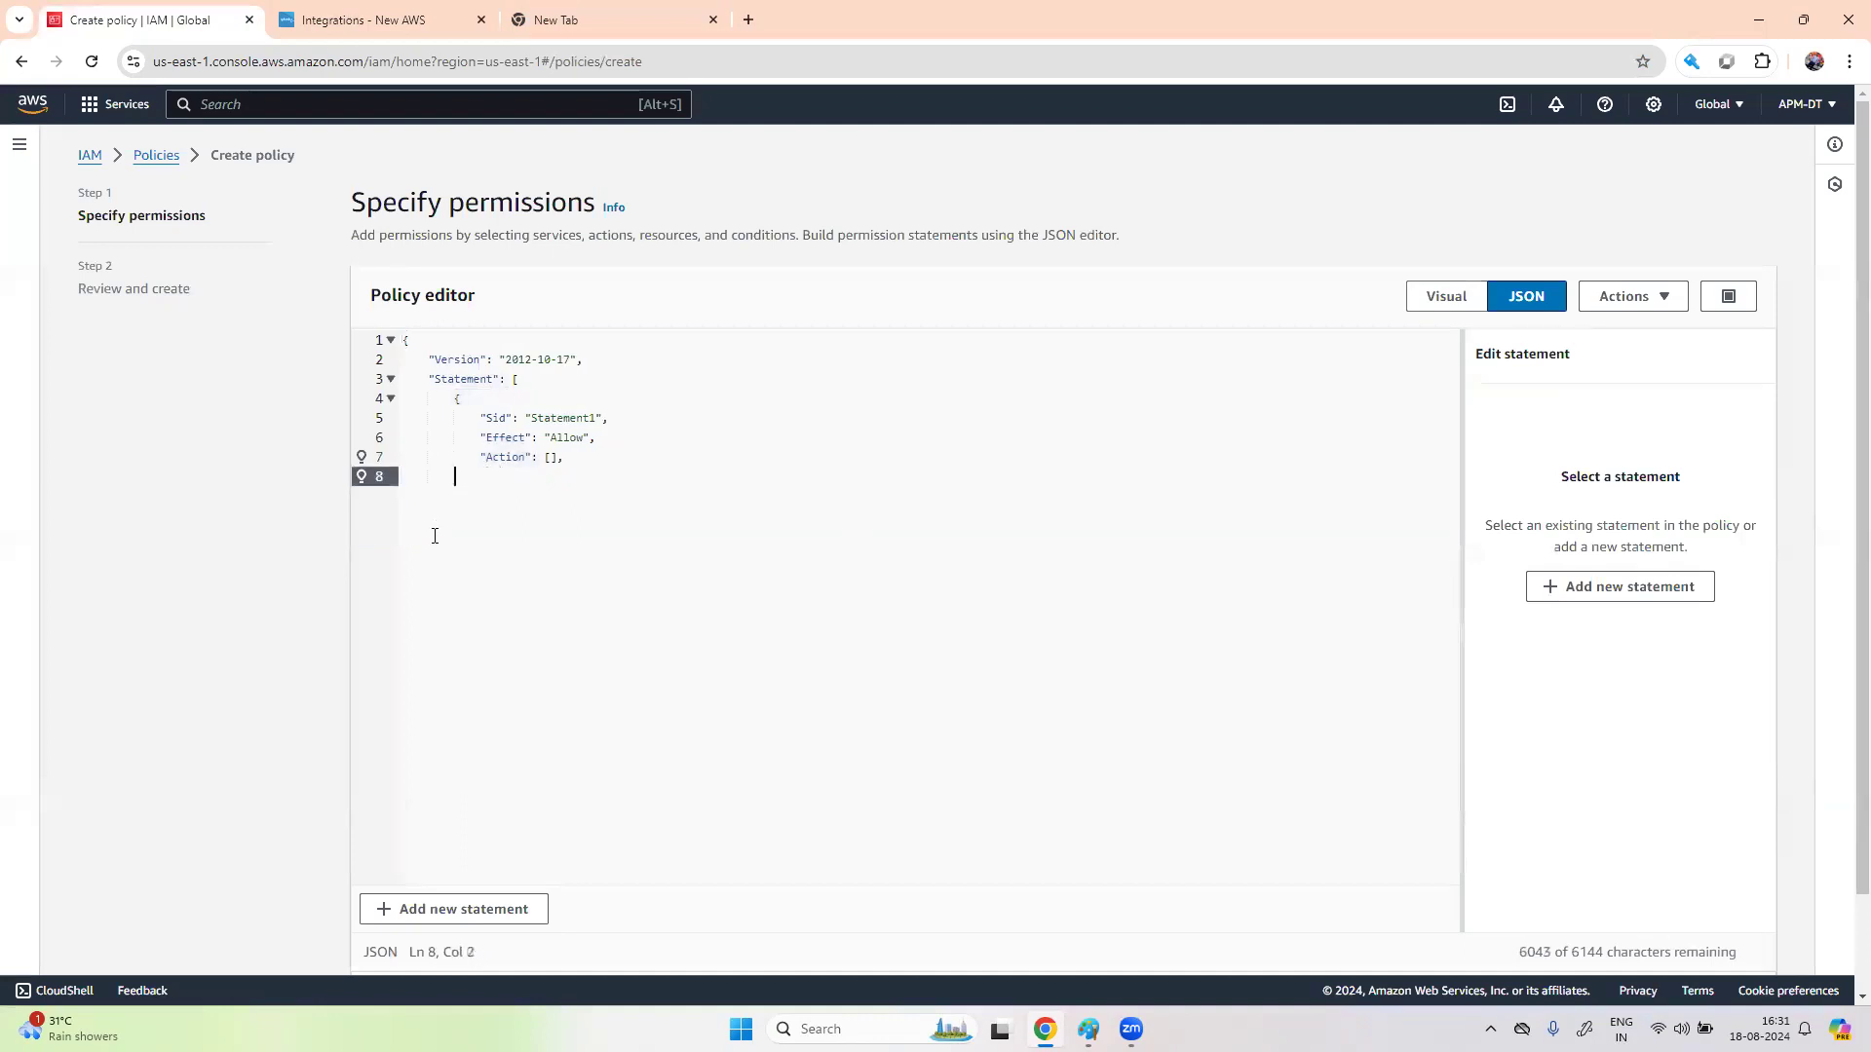
key("BackSpace")
key("BackSpace")
key("BackSpace")
key("BackSpace")
key("BackSpace")
key("BackSpace")
key("BackSpace")
key("BackSpace")
key("BackSpace")
key("BackSpace")
key("BackSpace")
key("BackSpace")
key("BackSpace")
key("BackSpace")
key("BackSpace")
key("BackSpace")
key("BackSpace")
key("BackSpace")
key("BackSpace")
key("BackSpace")
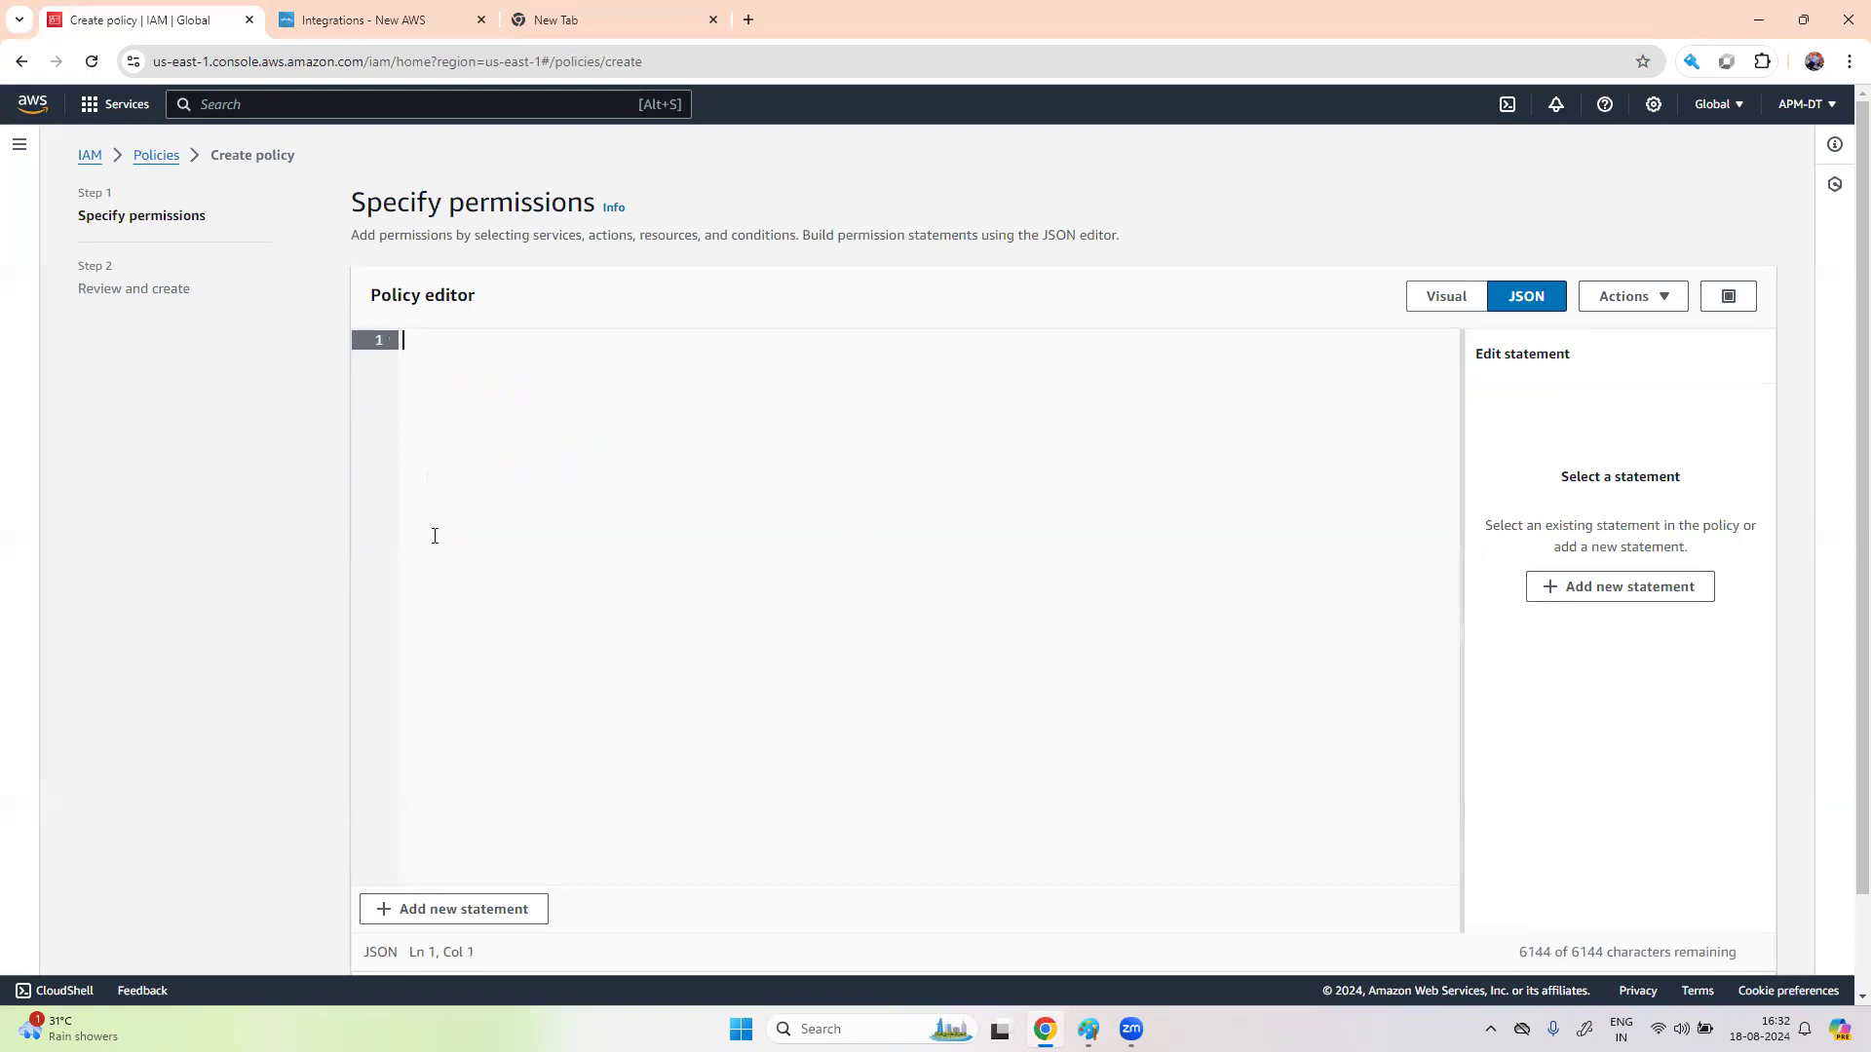
key("ctrl+v")
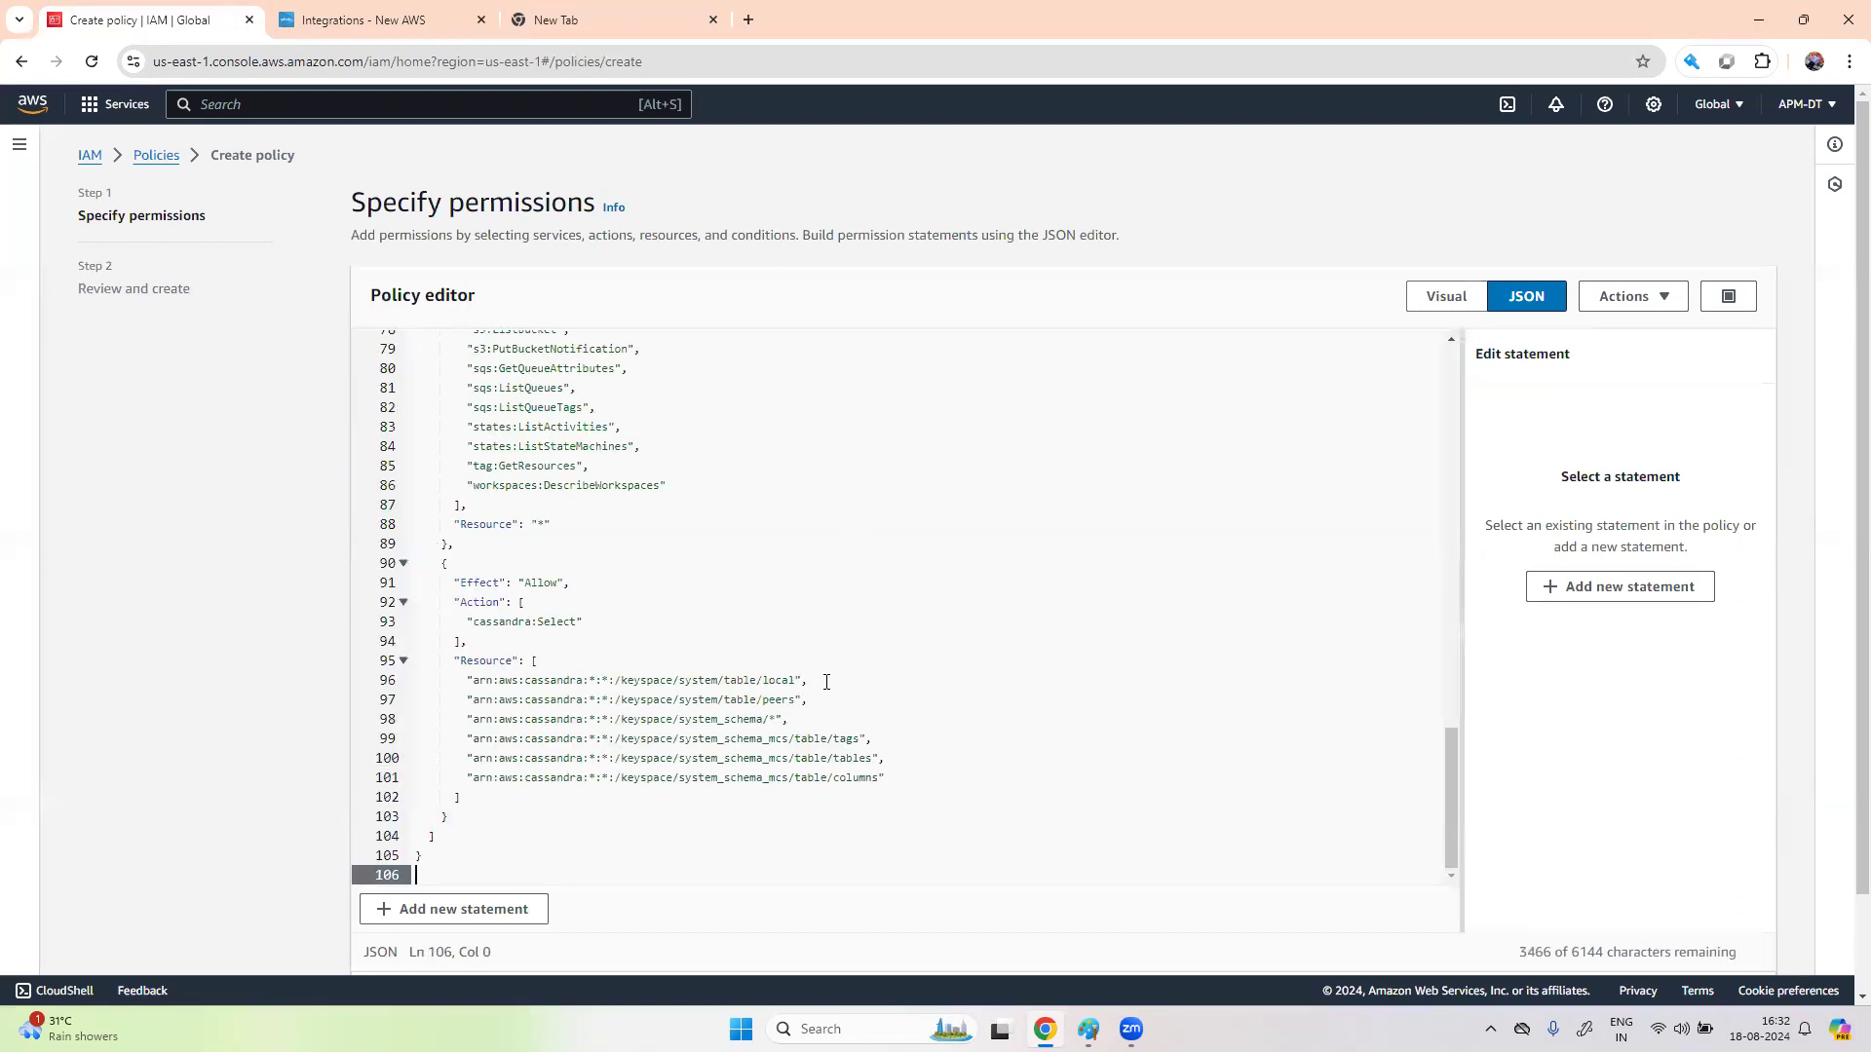
scroll(827, 682, "up", 10)
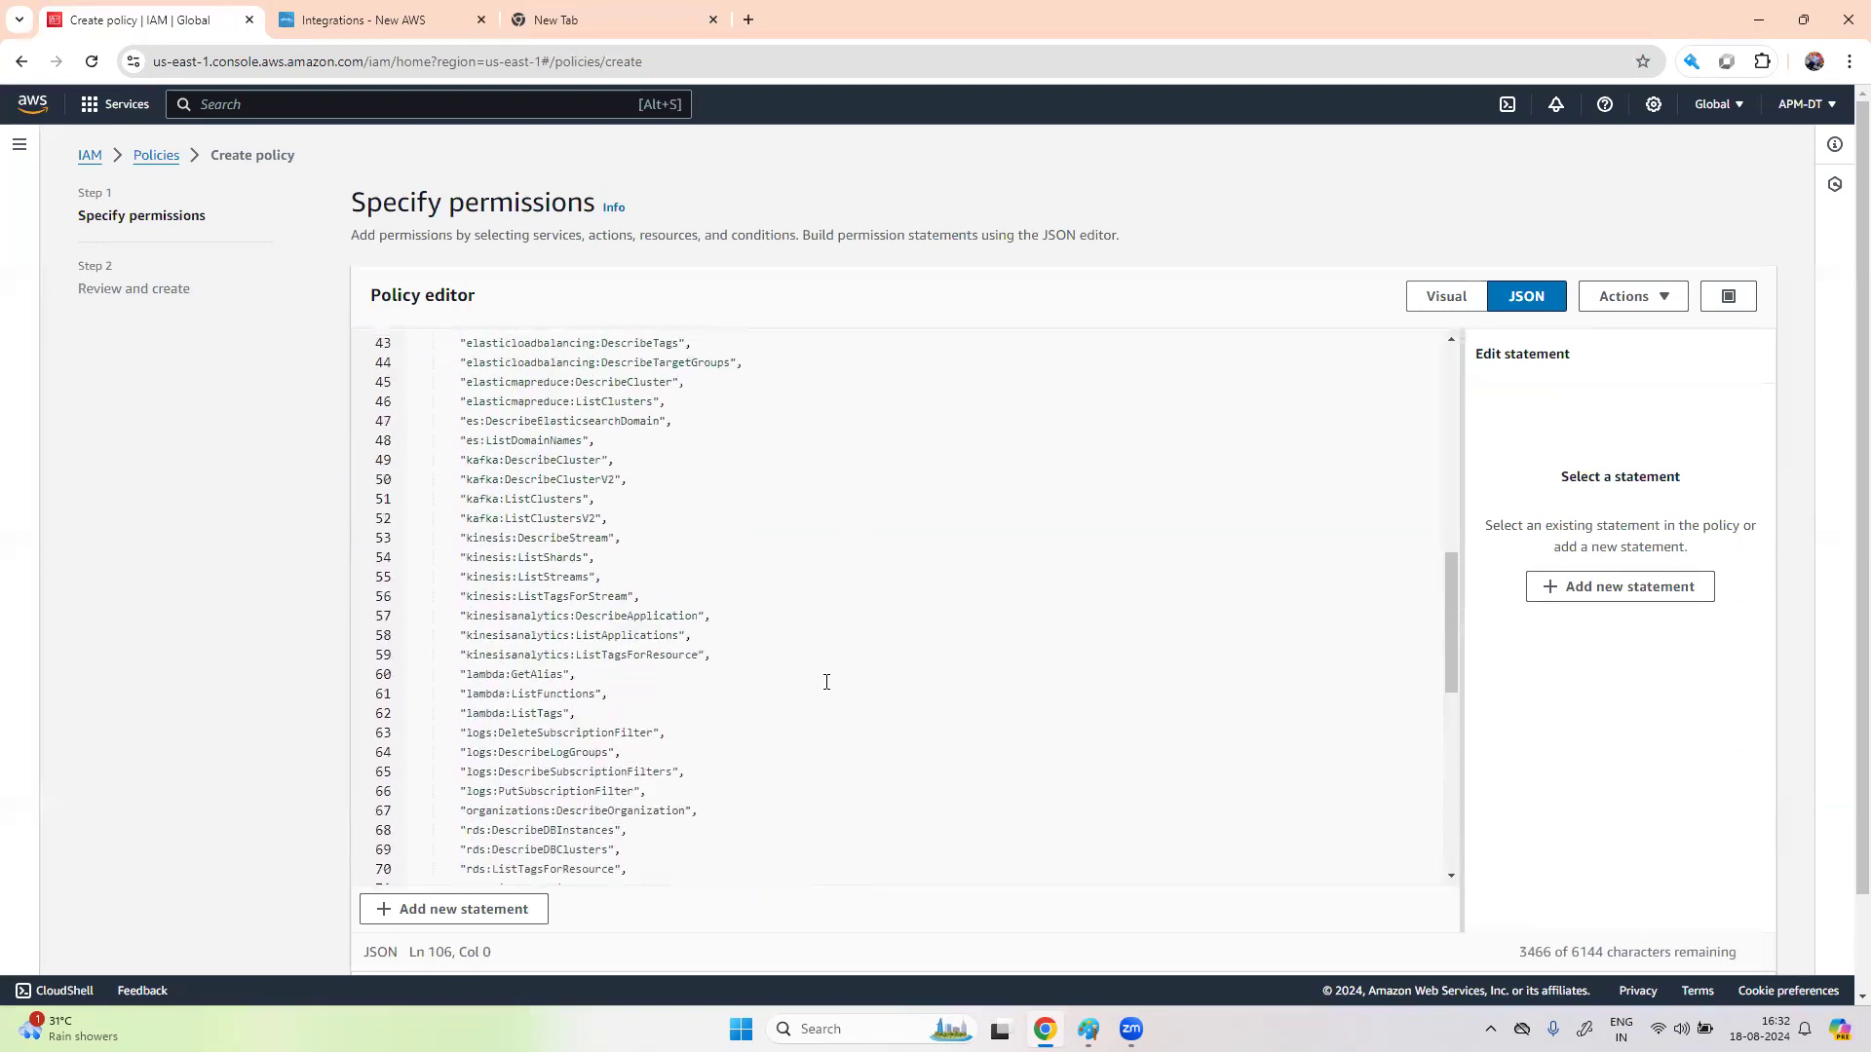
scroll(827, 682, "up", 5)
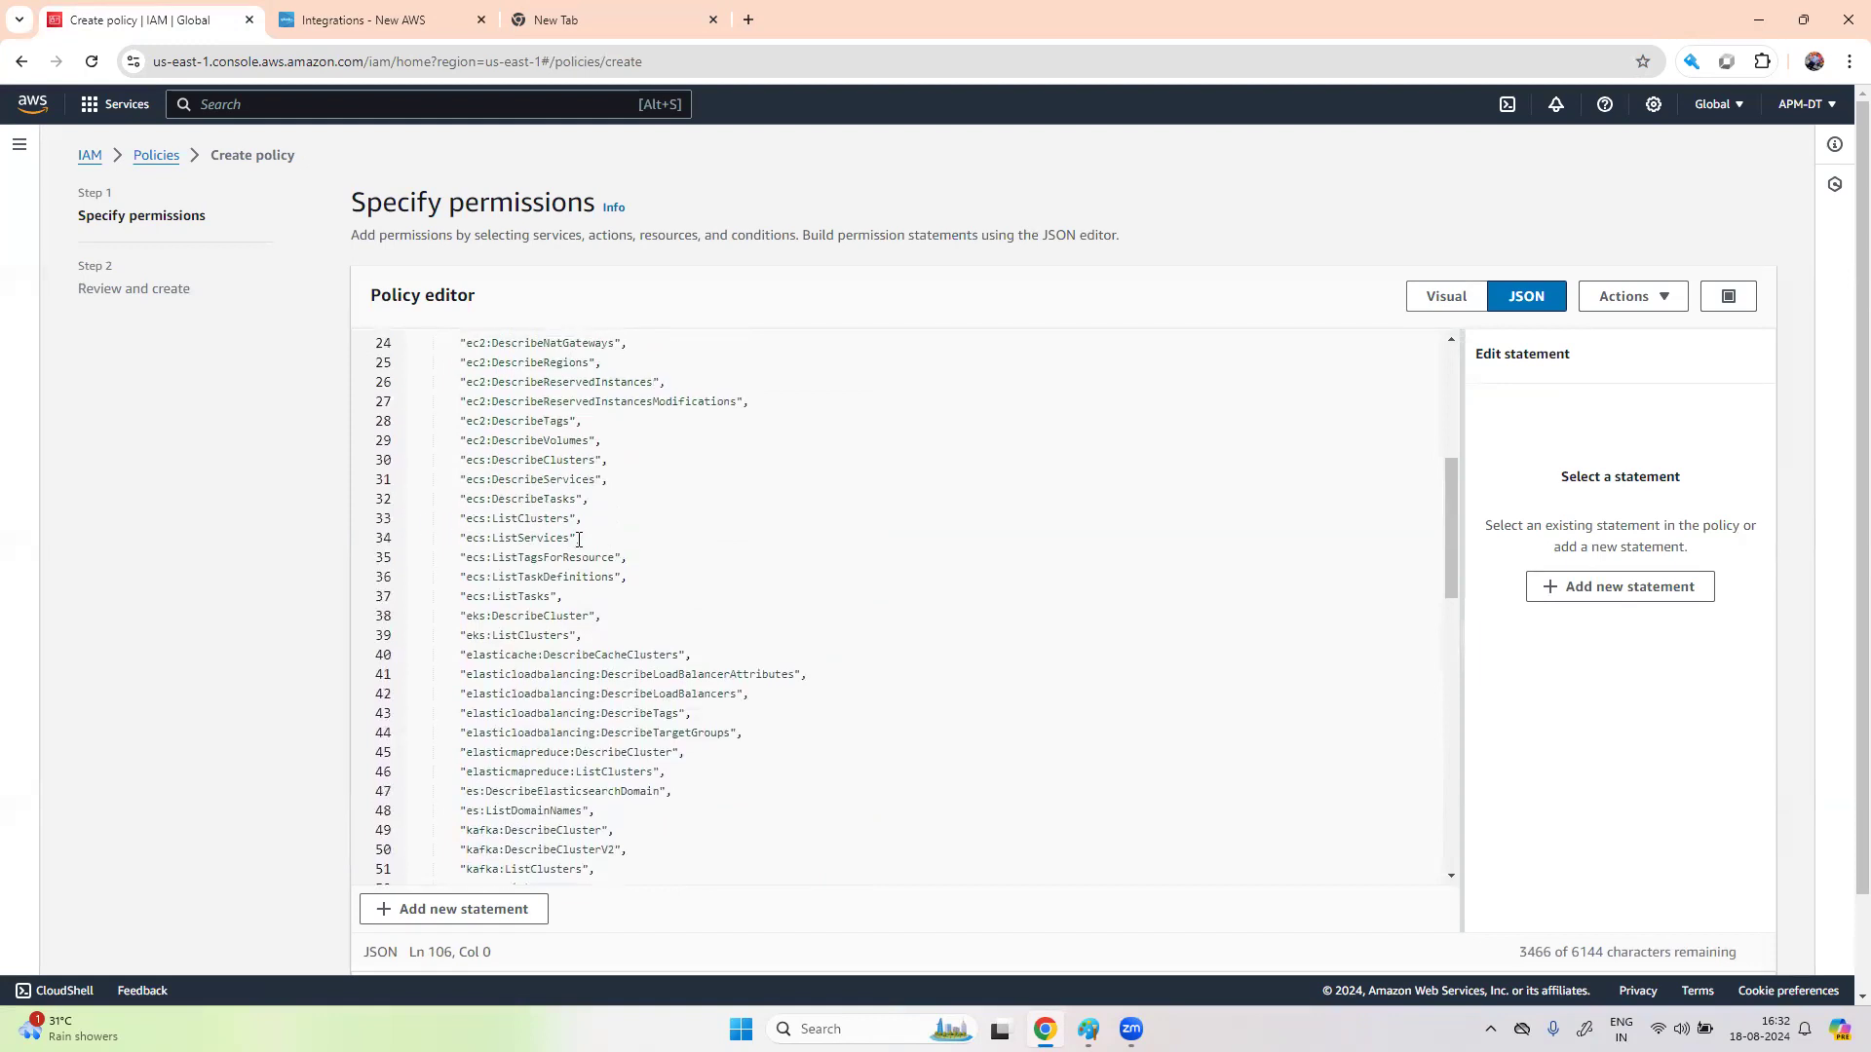
left_click_drag(588, 499, 440, 493)
left_click(733, 493)
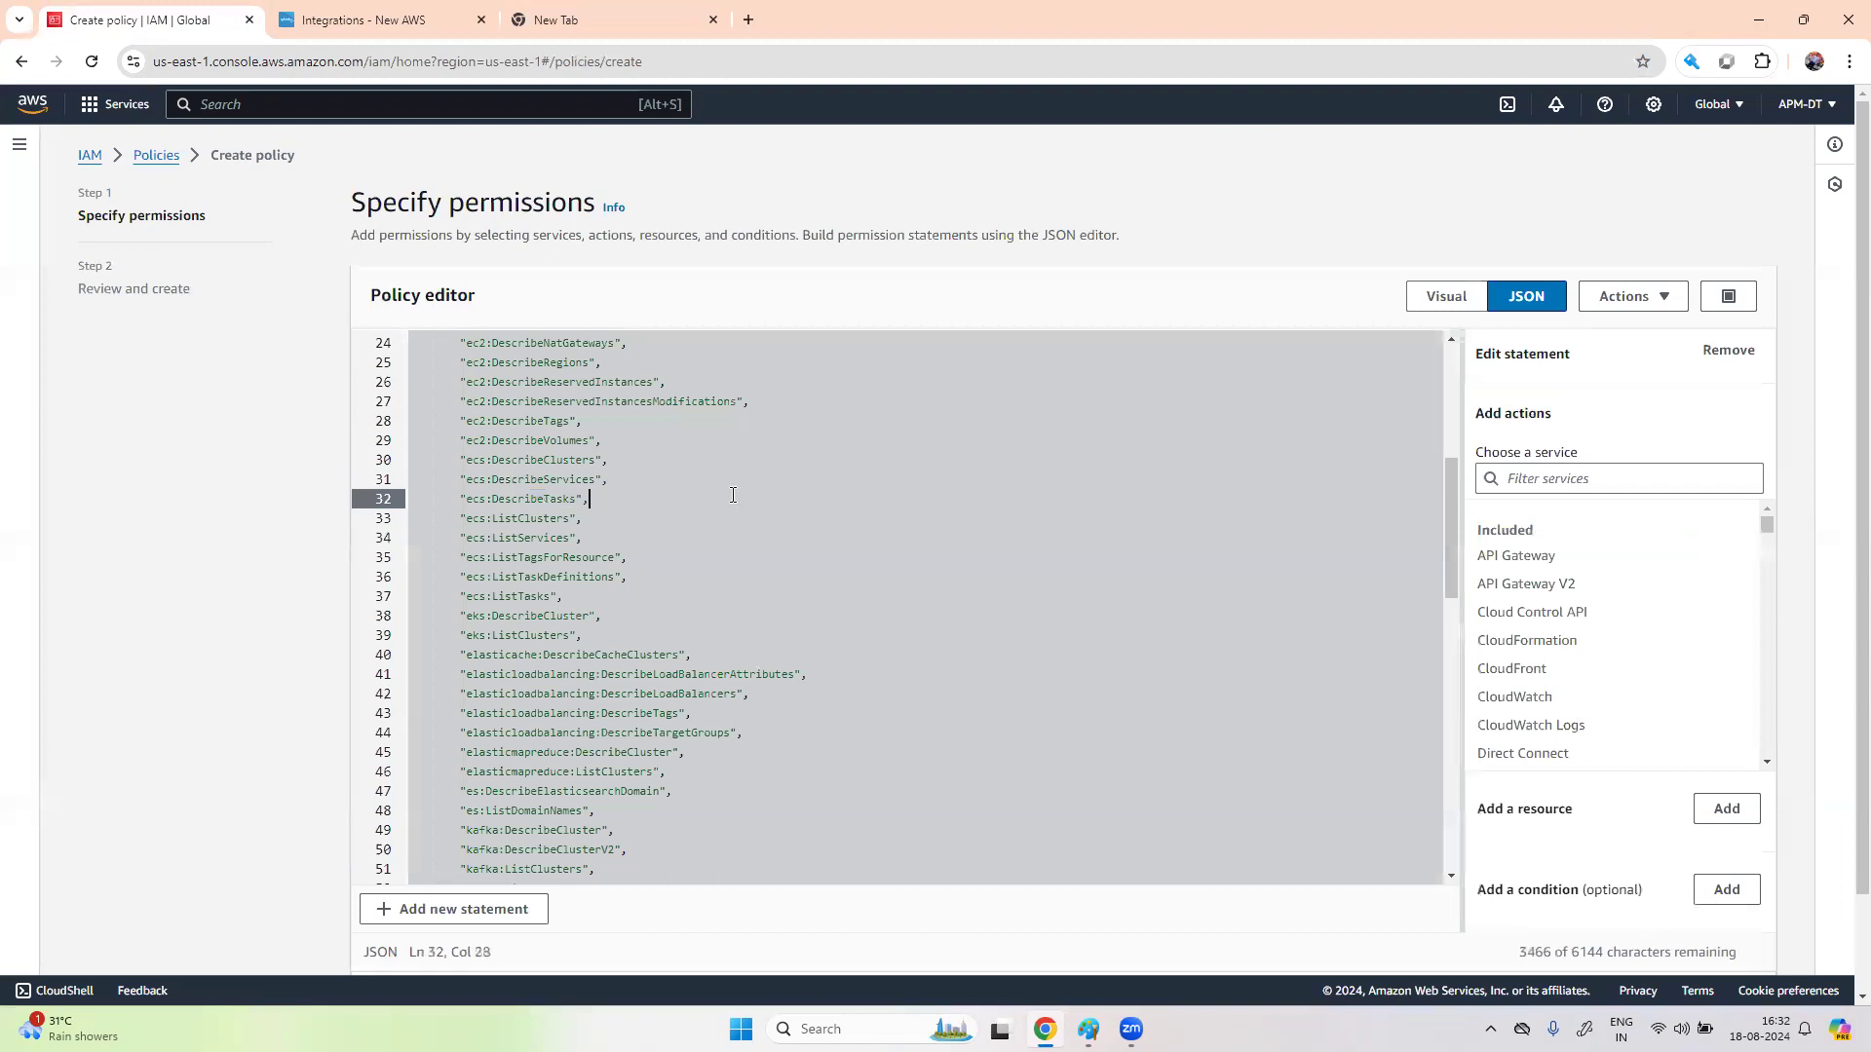
left_click(727, 552)
scroll(727, 552, "down", 10)
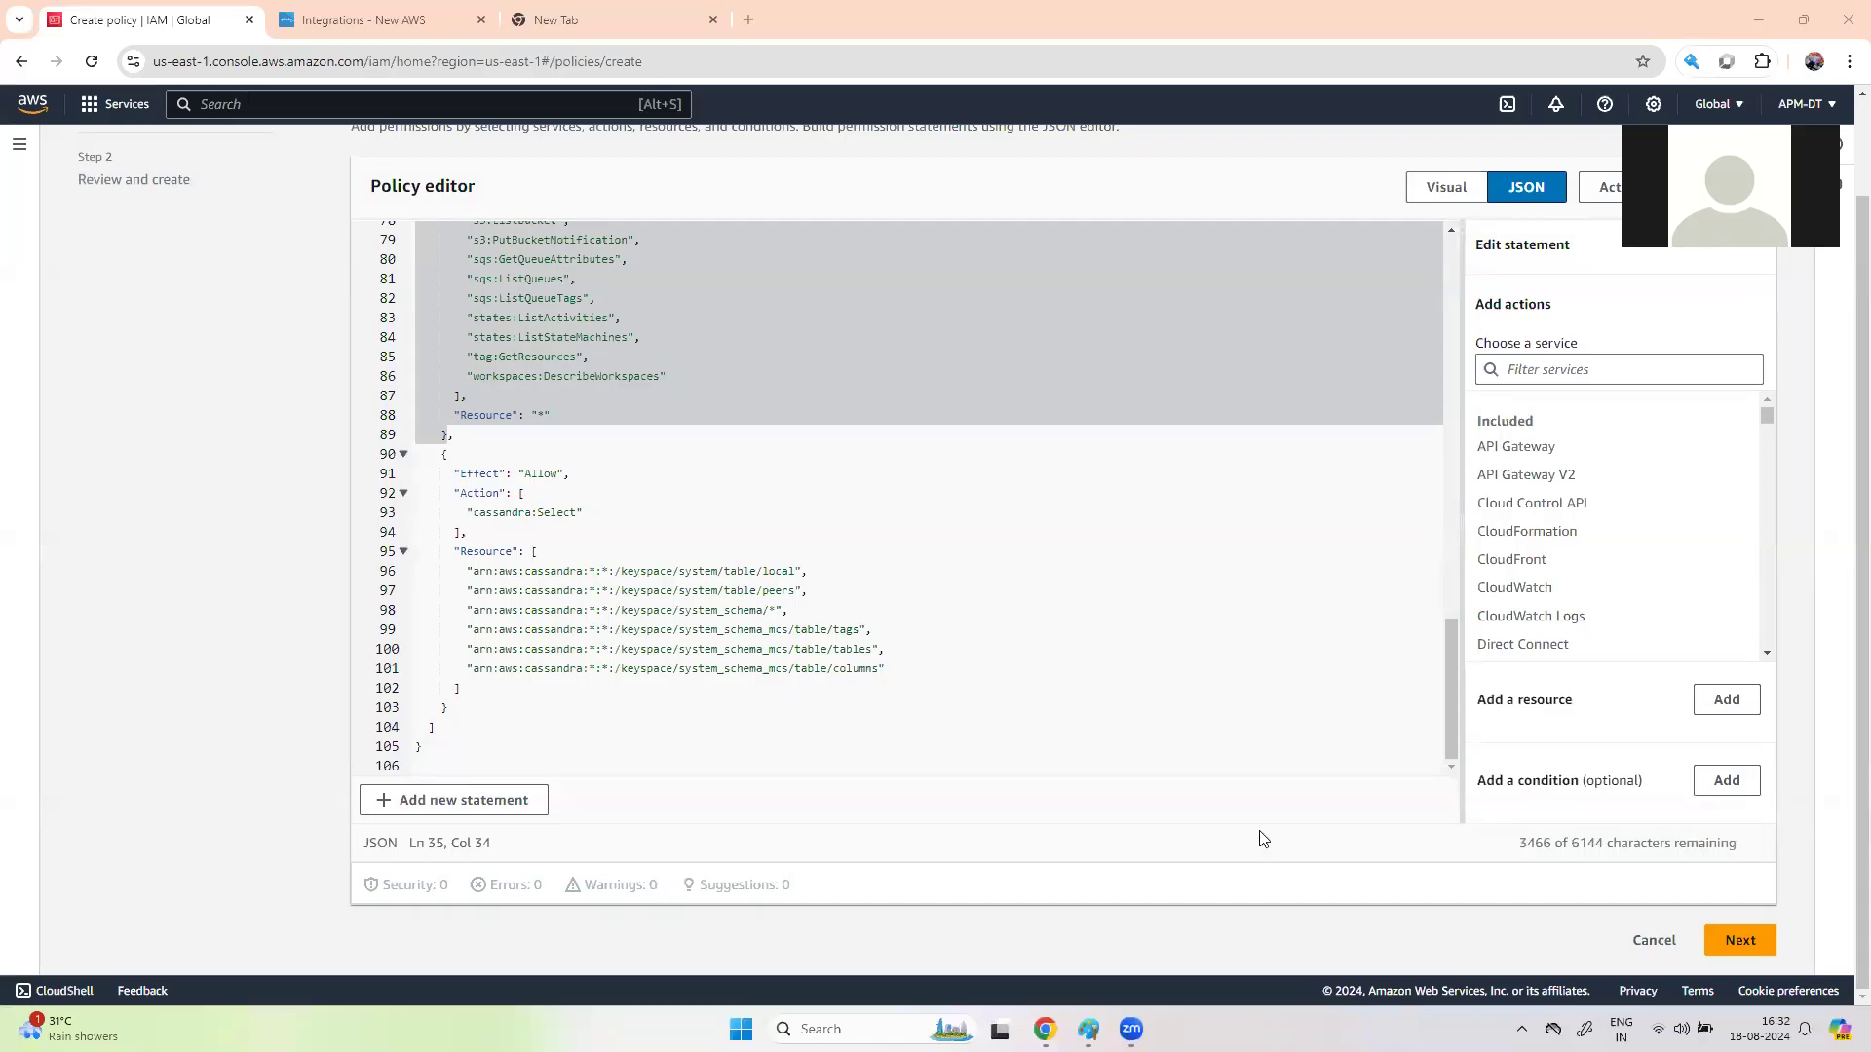
- Name the new IAM policy splunkotelpolicy and create it
left_click(1751, 942)
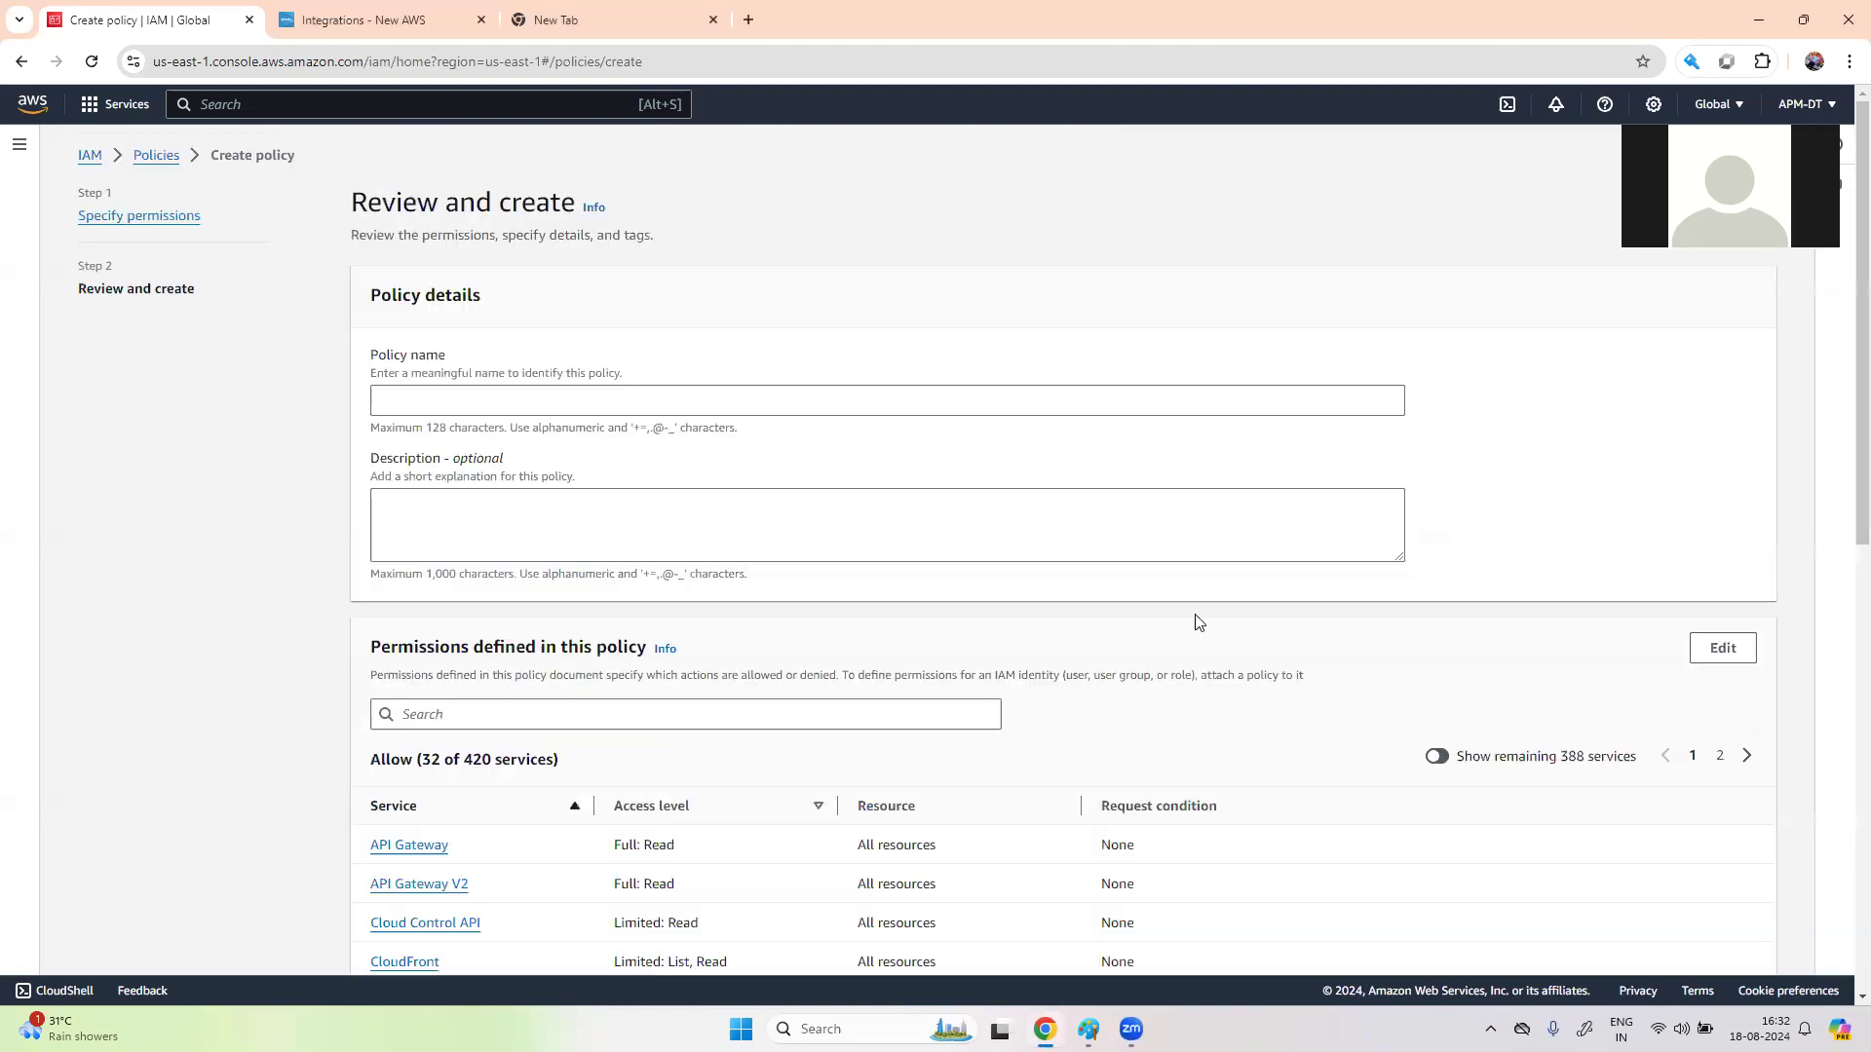
left_click(577, 410)
type("splunk")
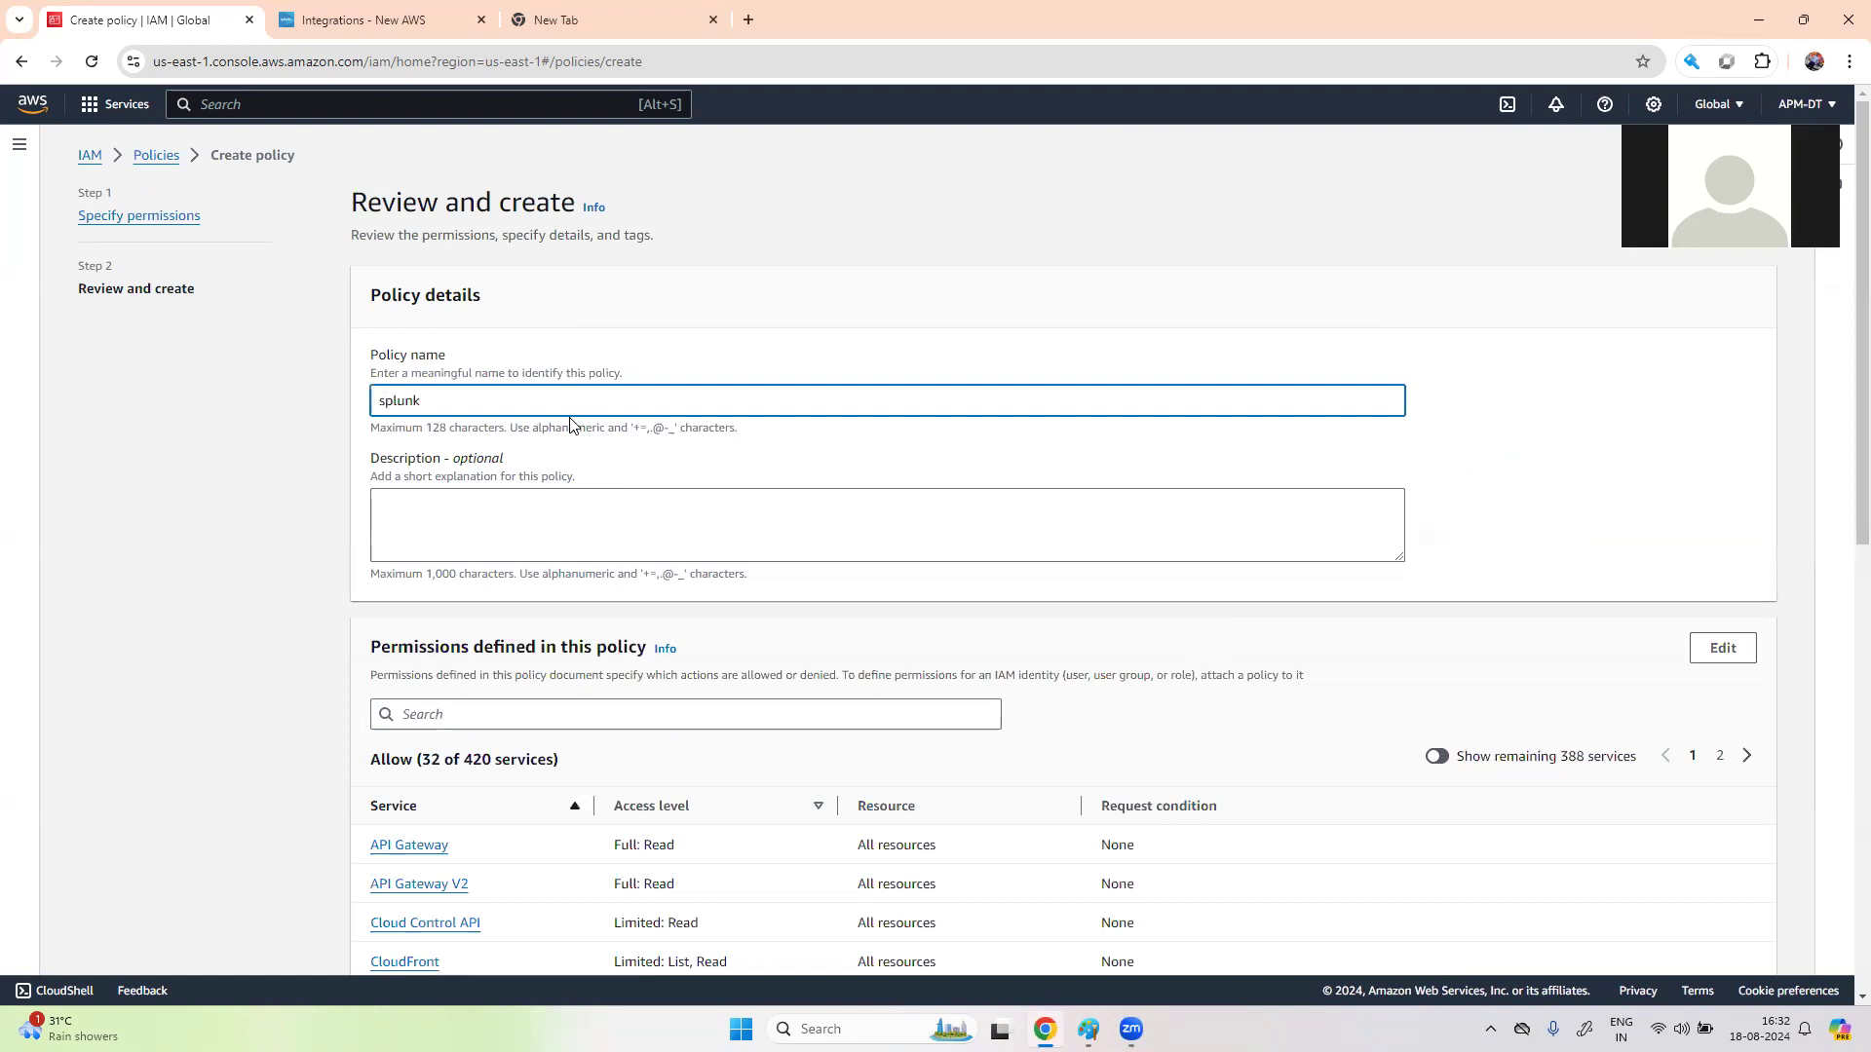
type("otelpolicy")
scroll(1598, 726, "down", 10)
left_click(1719, 942)
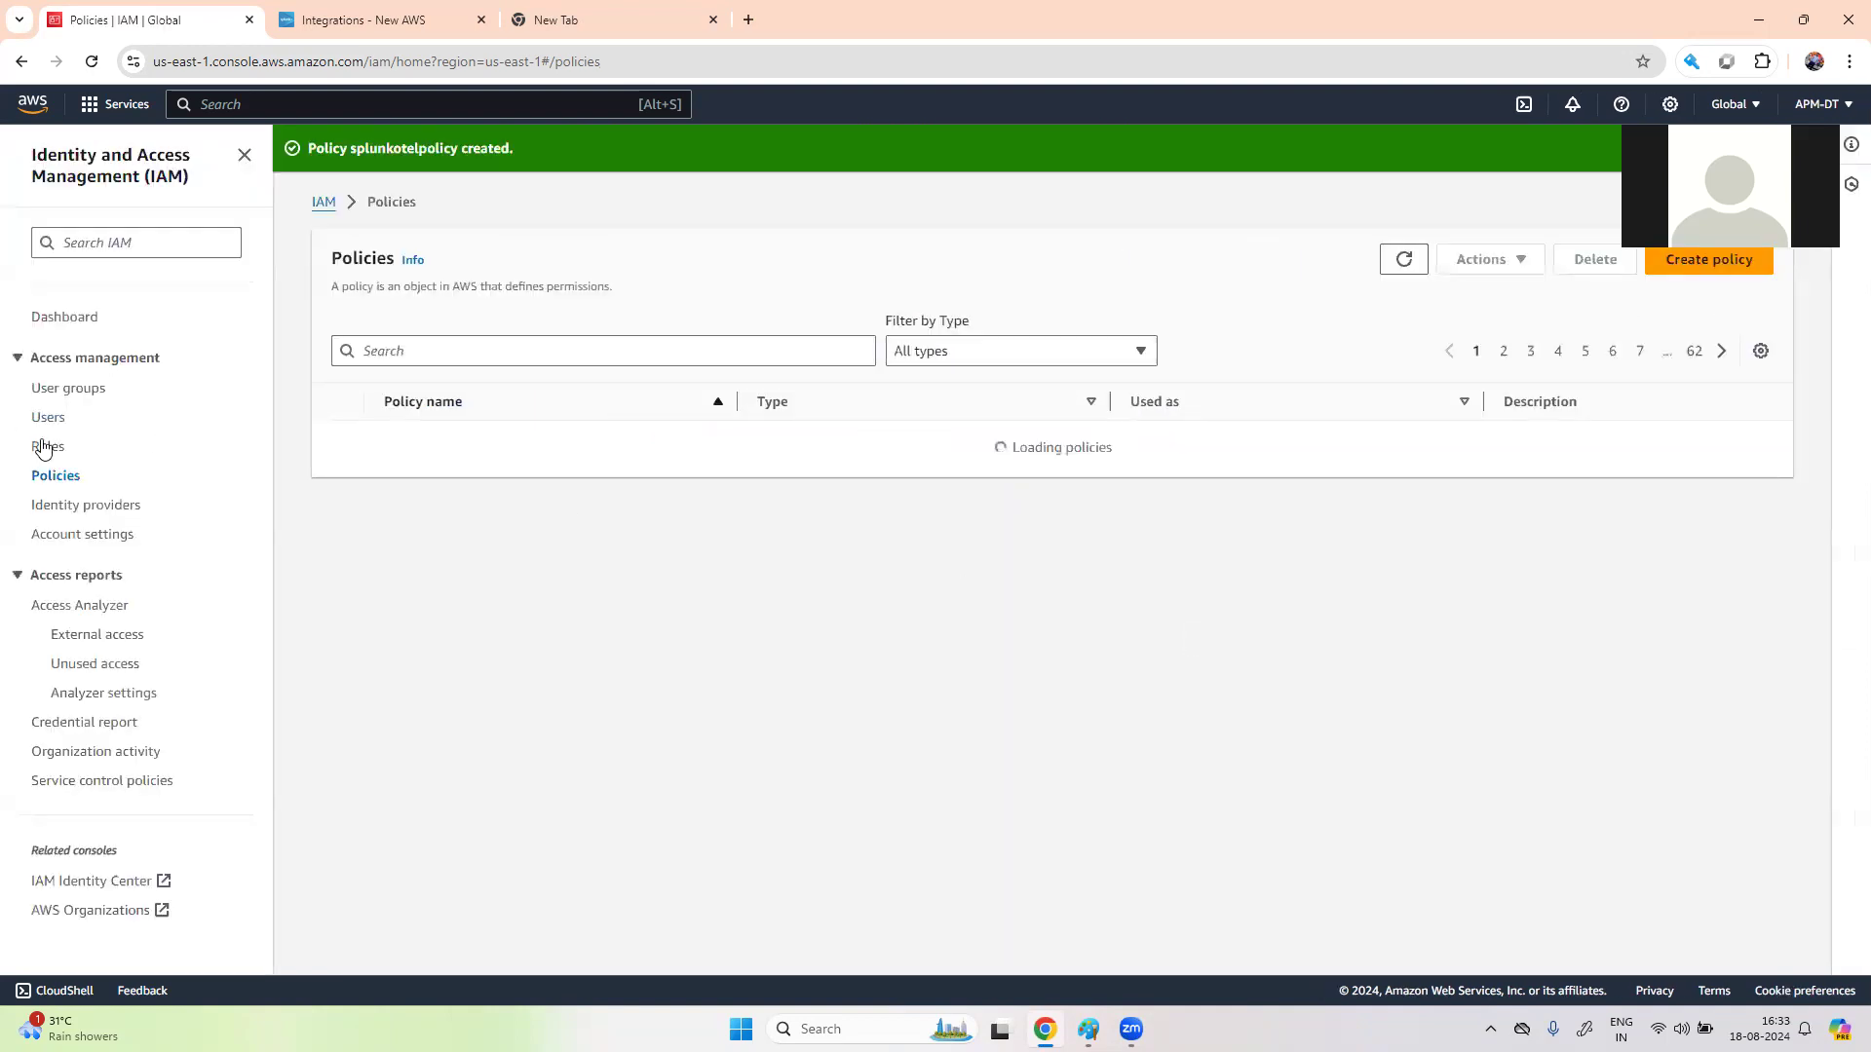
left_click(44, 448)
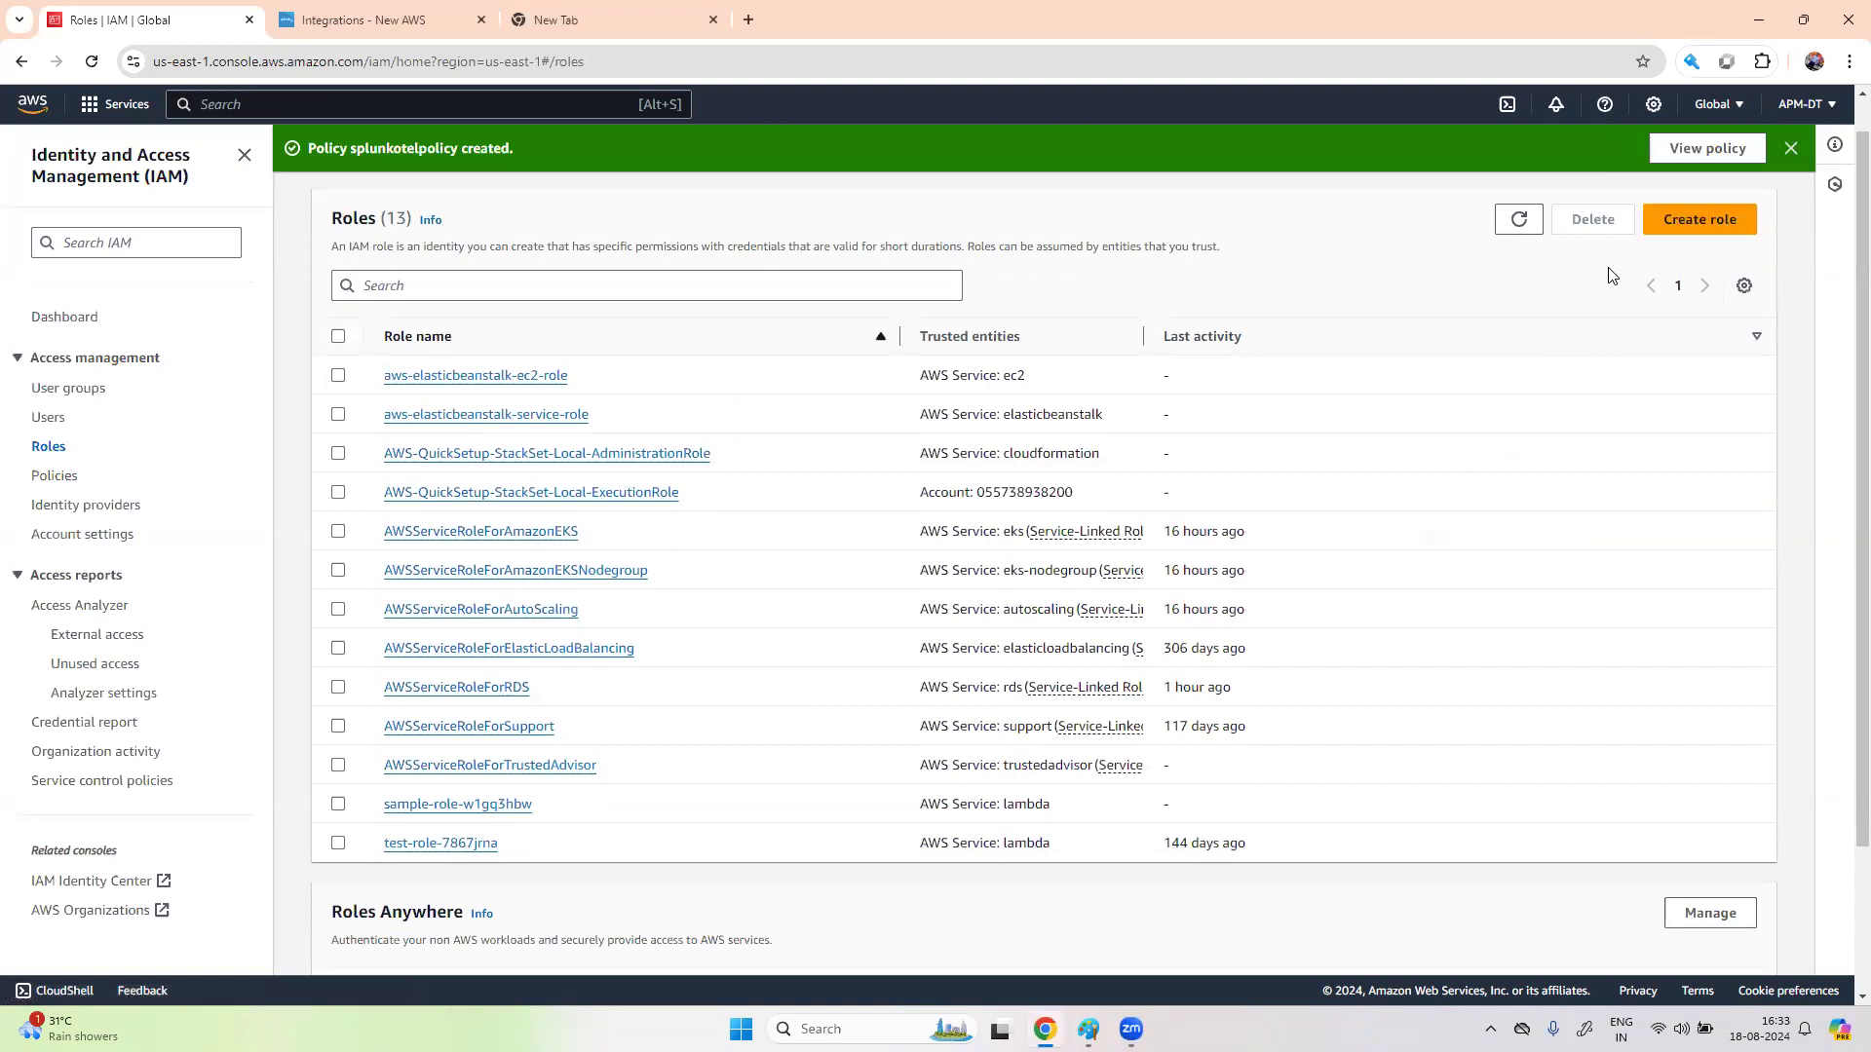
left_click(1699, 219)
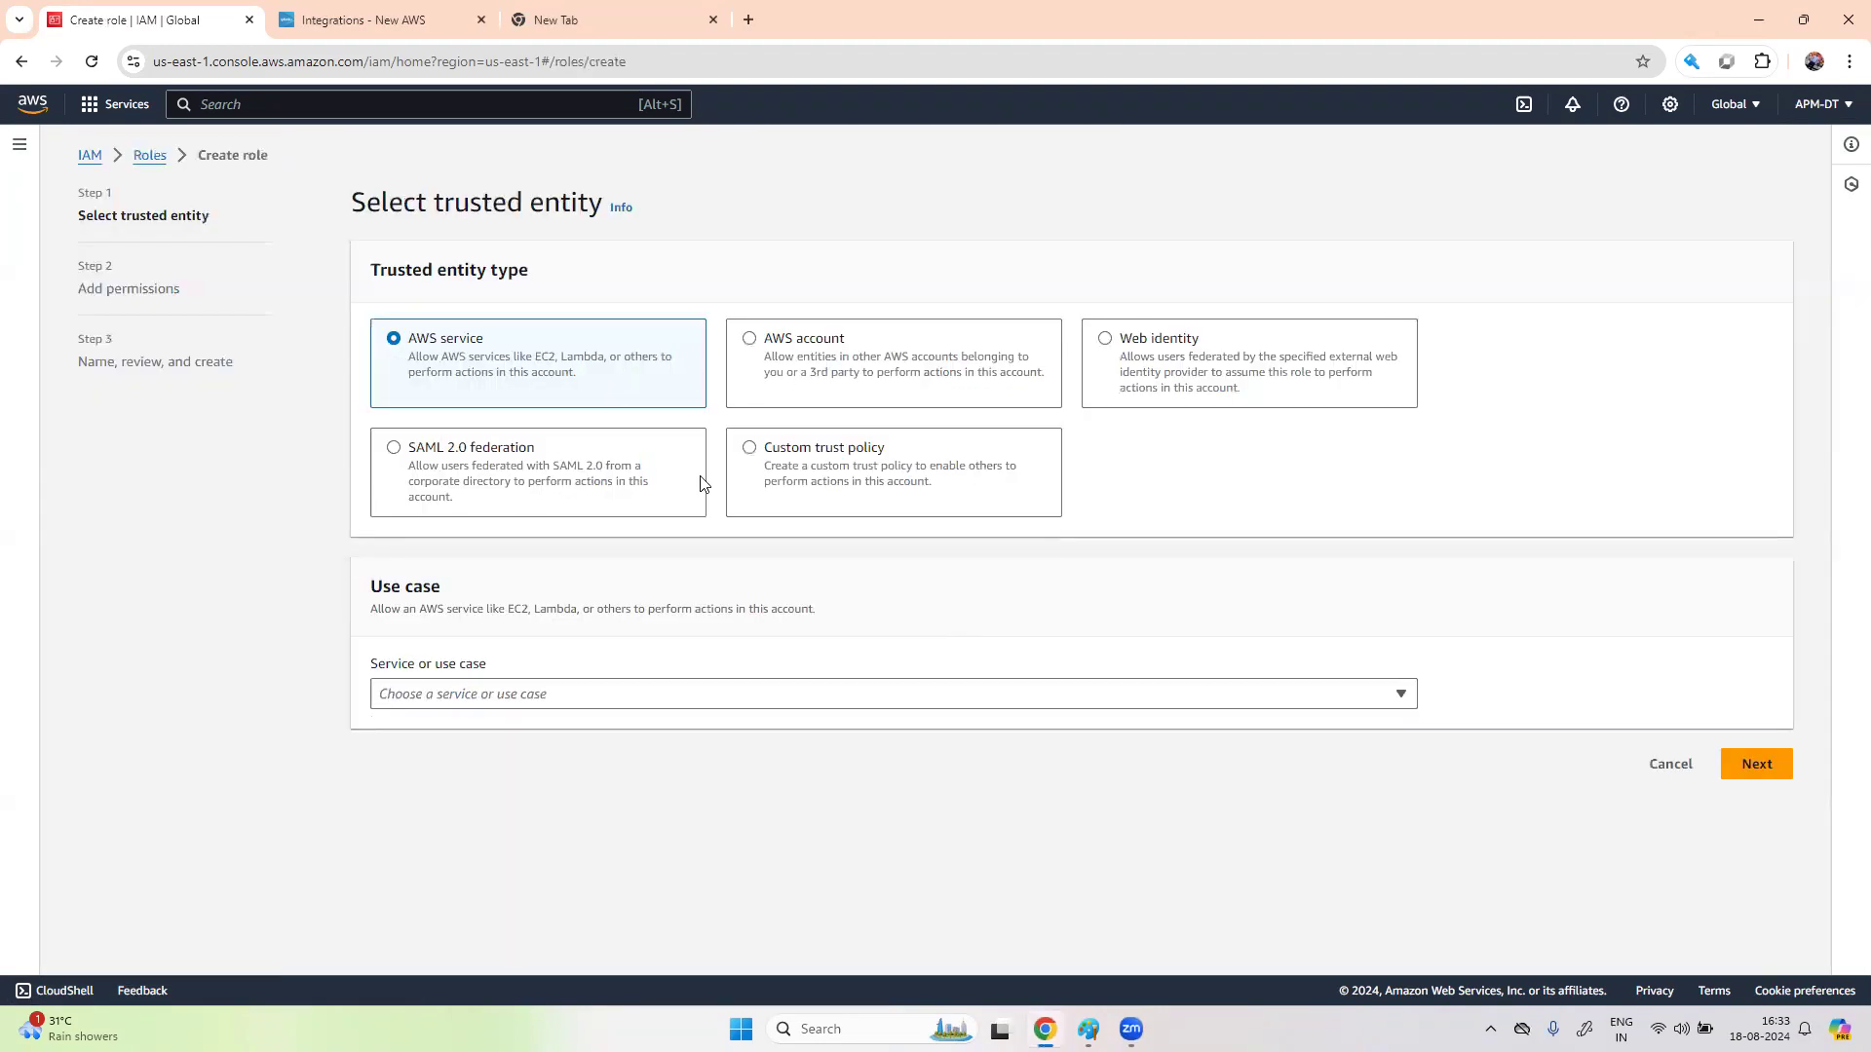
left_click(751, 345)
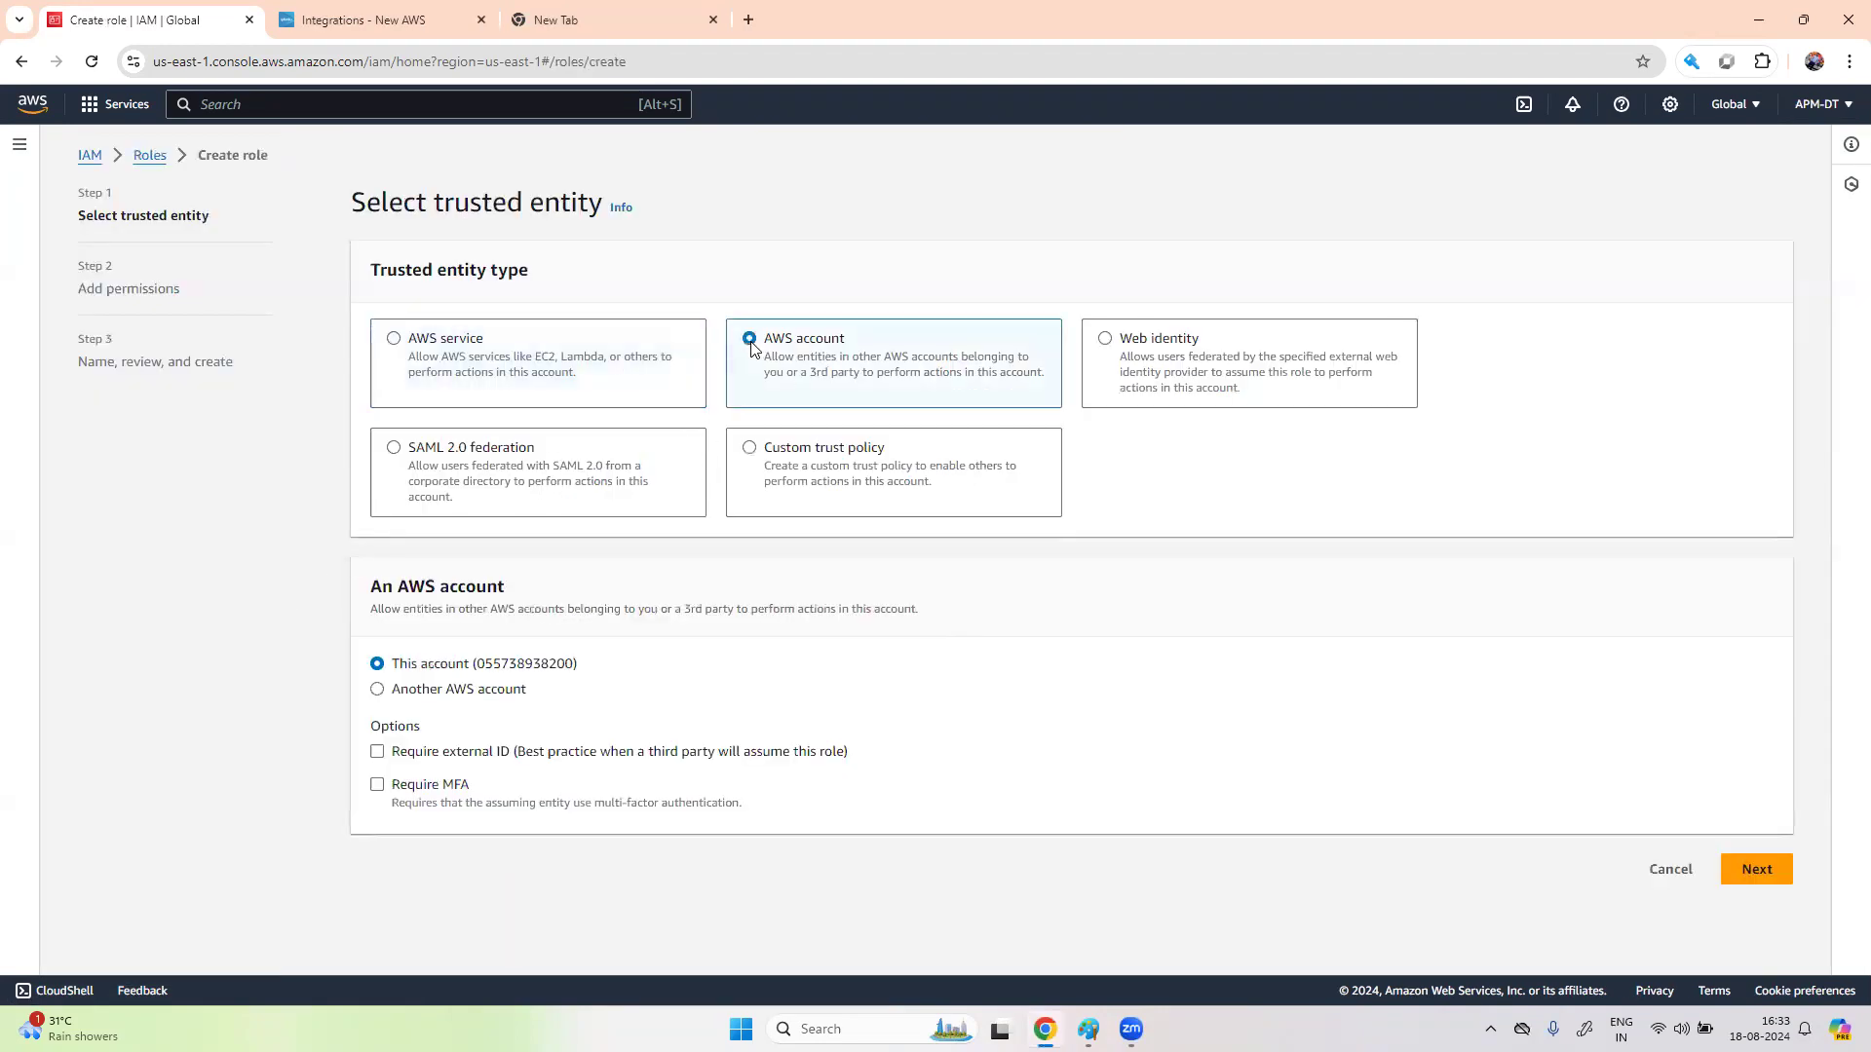
left_click(382, 694)
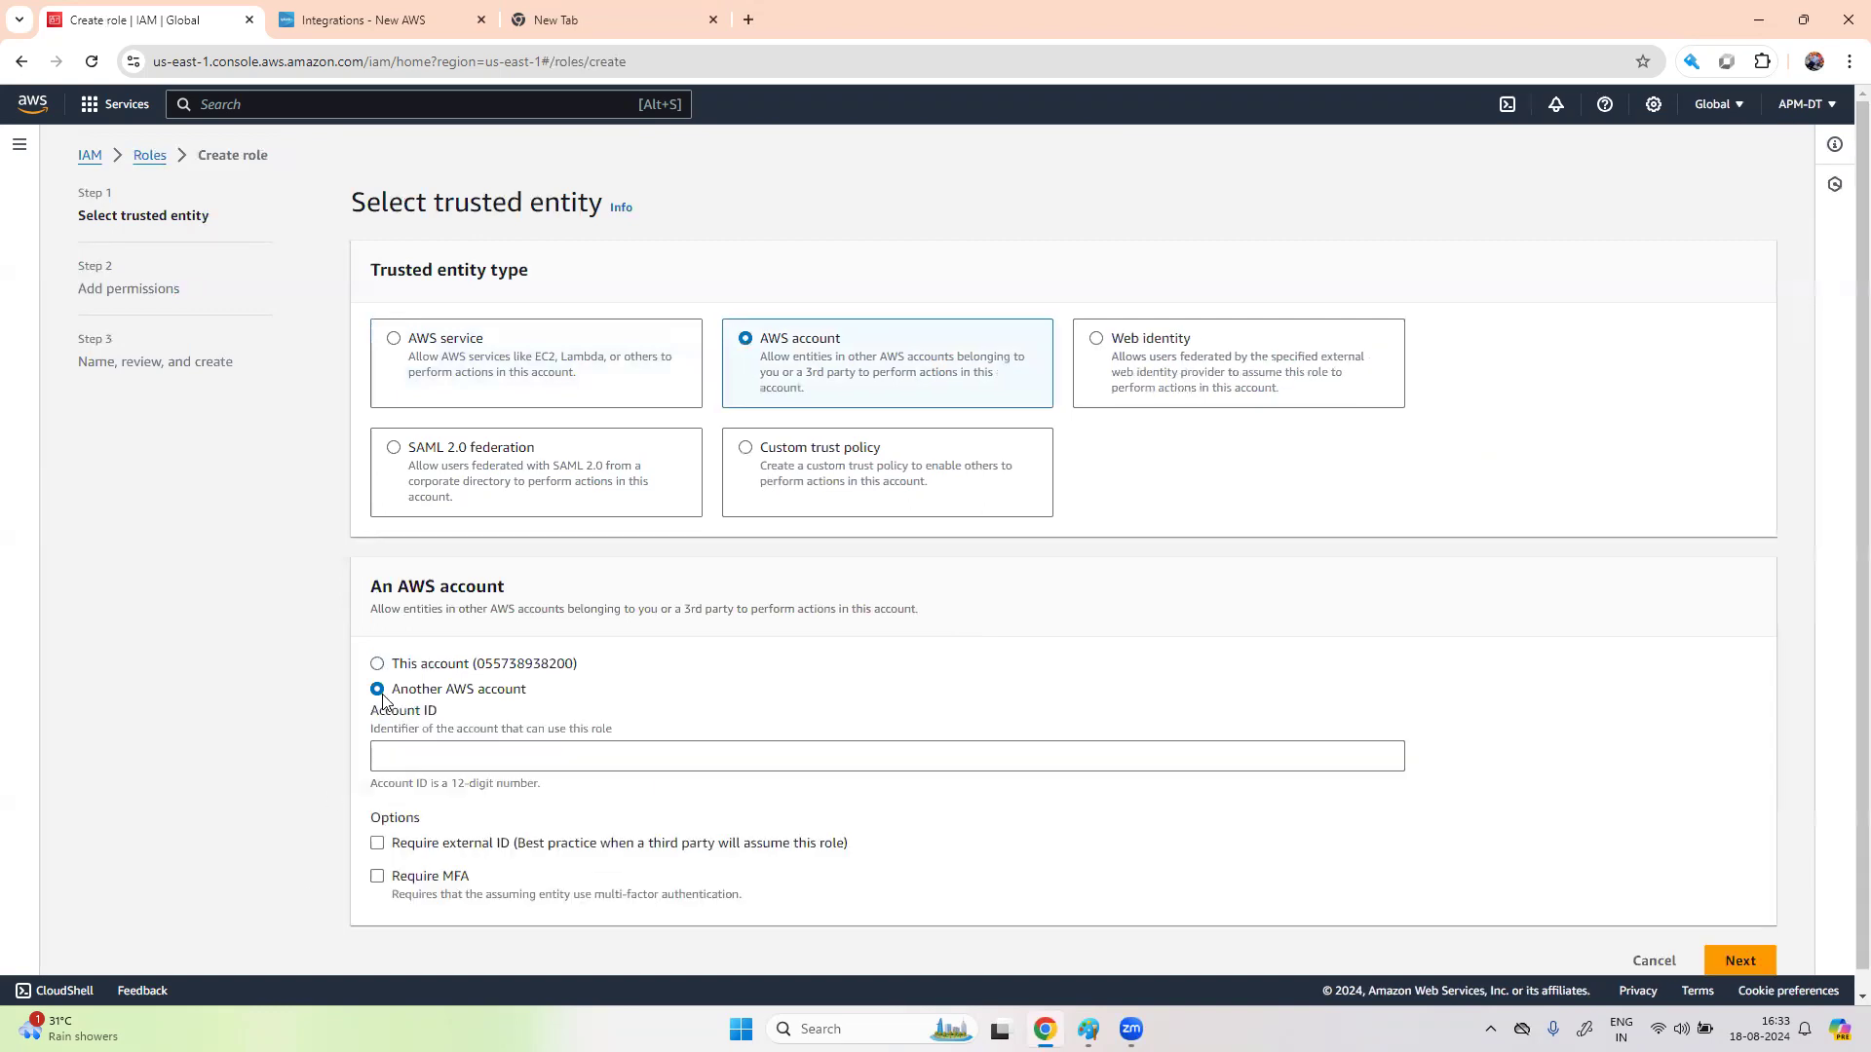
left_click(376, 757)
left_click(357, 20)
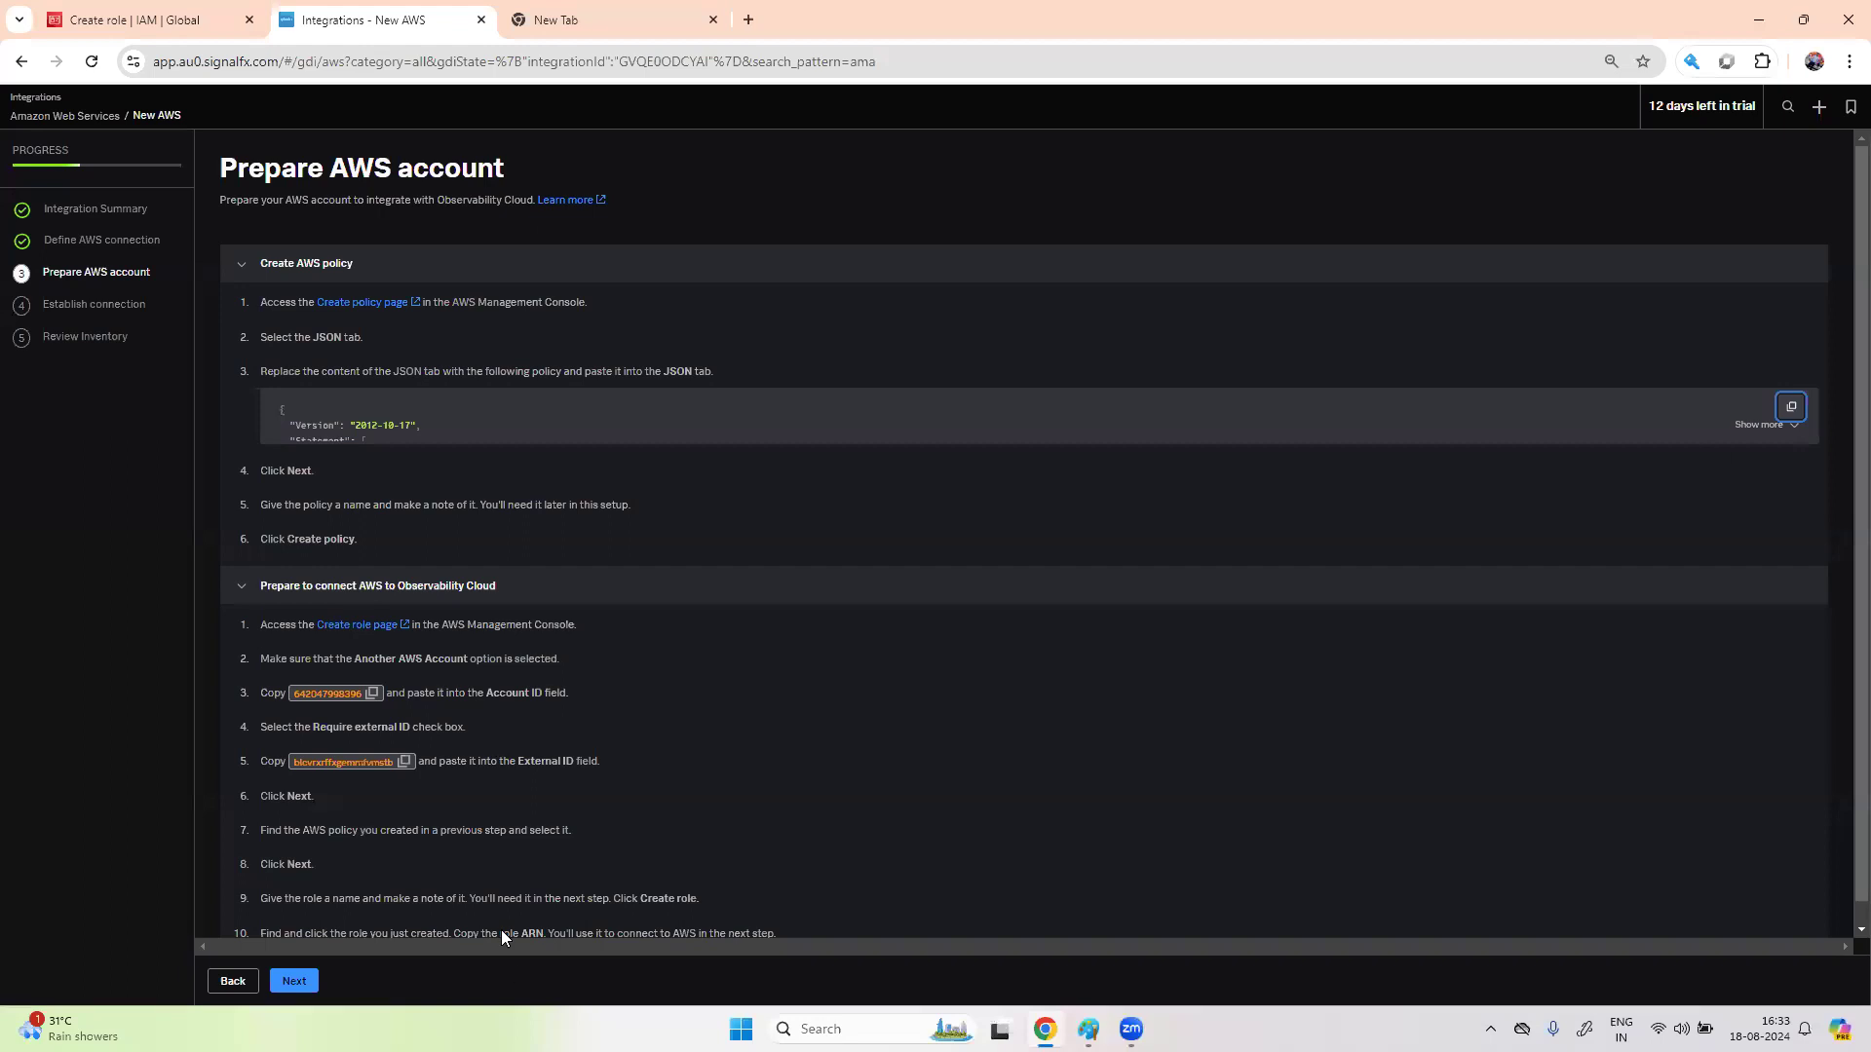
left_click(374, 700)
left_click(170, 22)
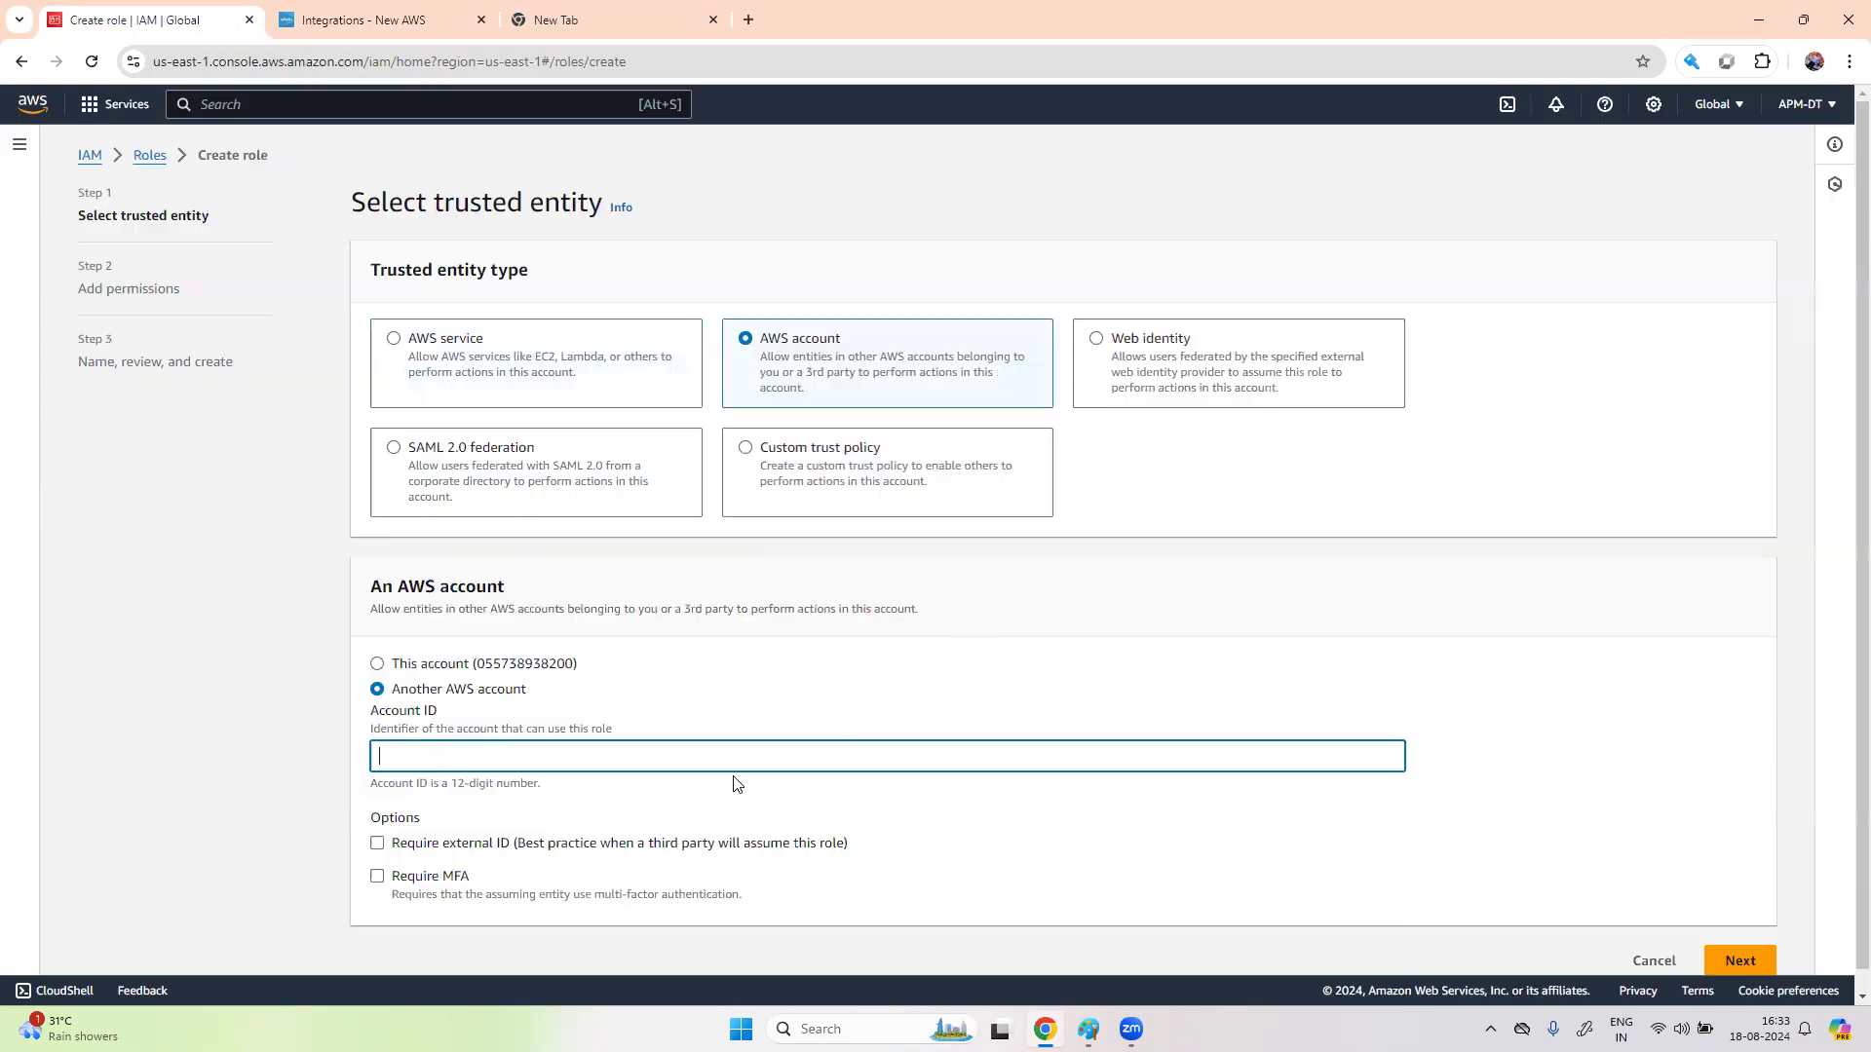
key("ctrl+v")
- Require an external ID on the role and paste Splunk's external ID
scroll(768, 855, "down", 1)
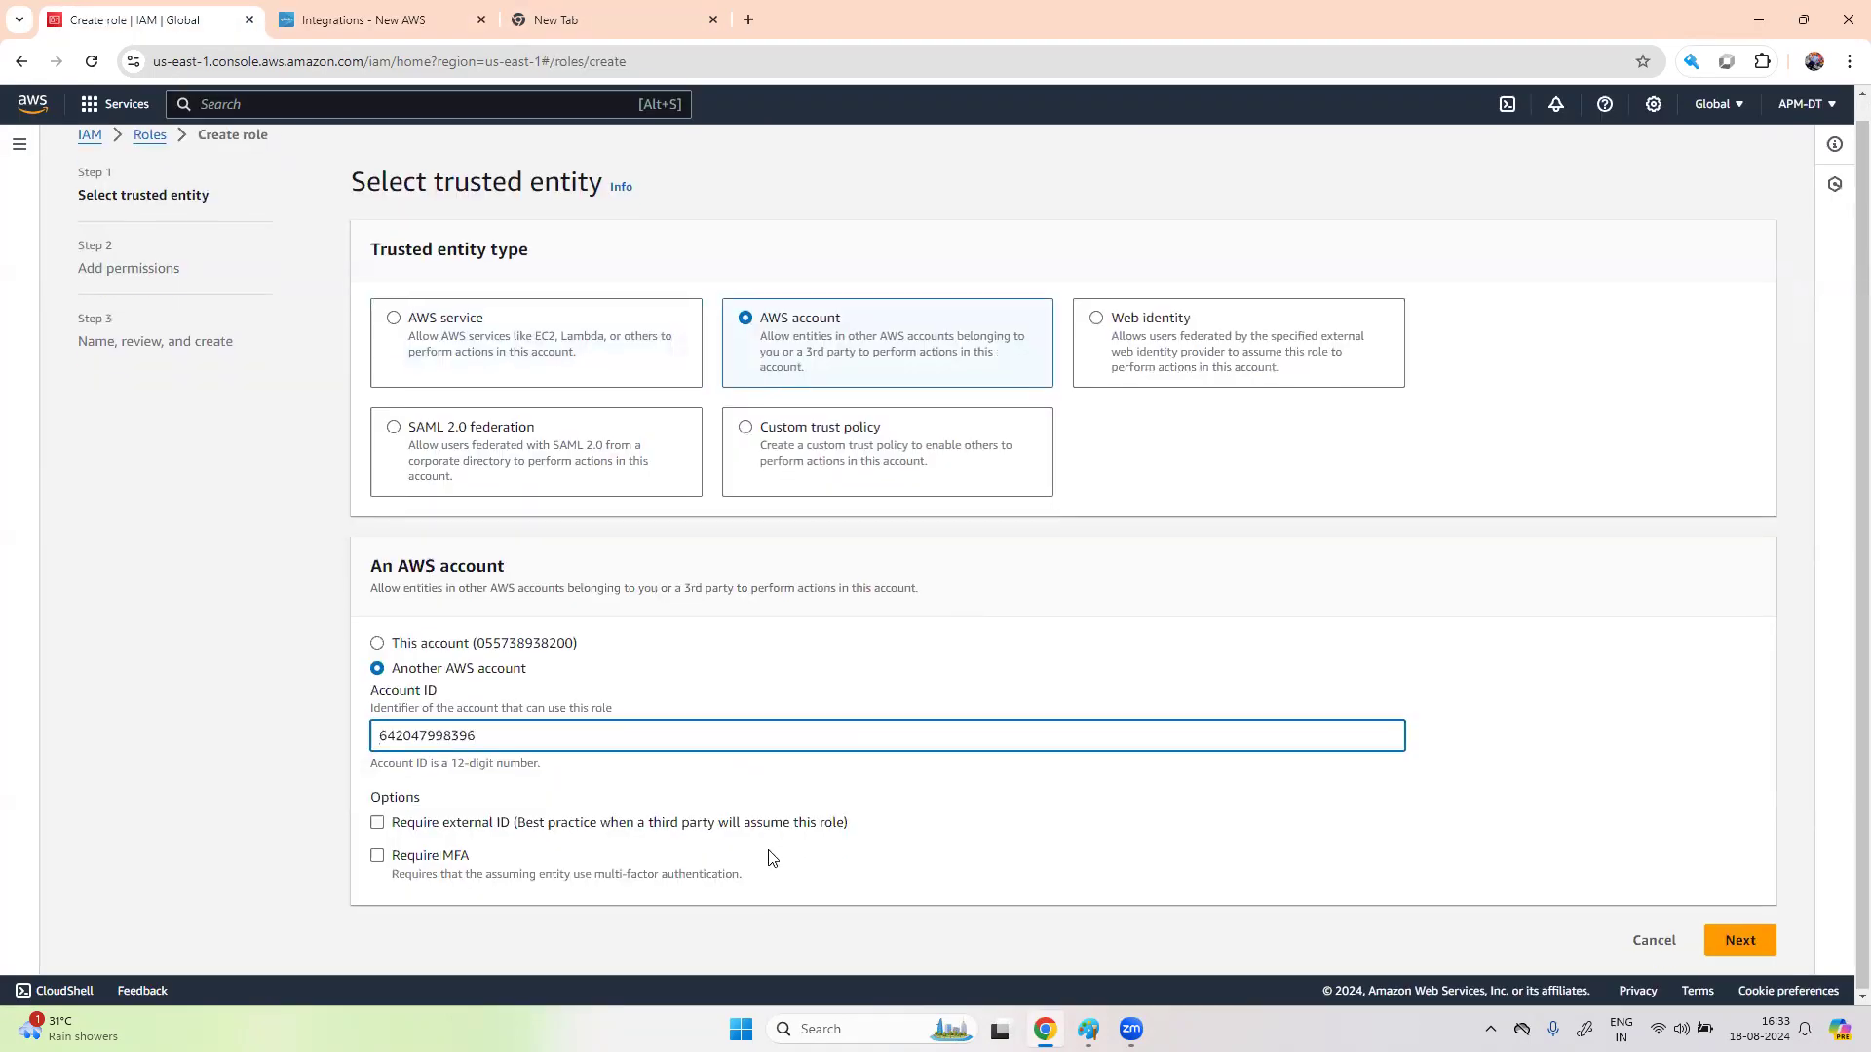
left_click(377, 823)
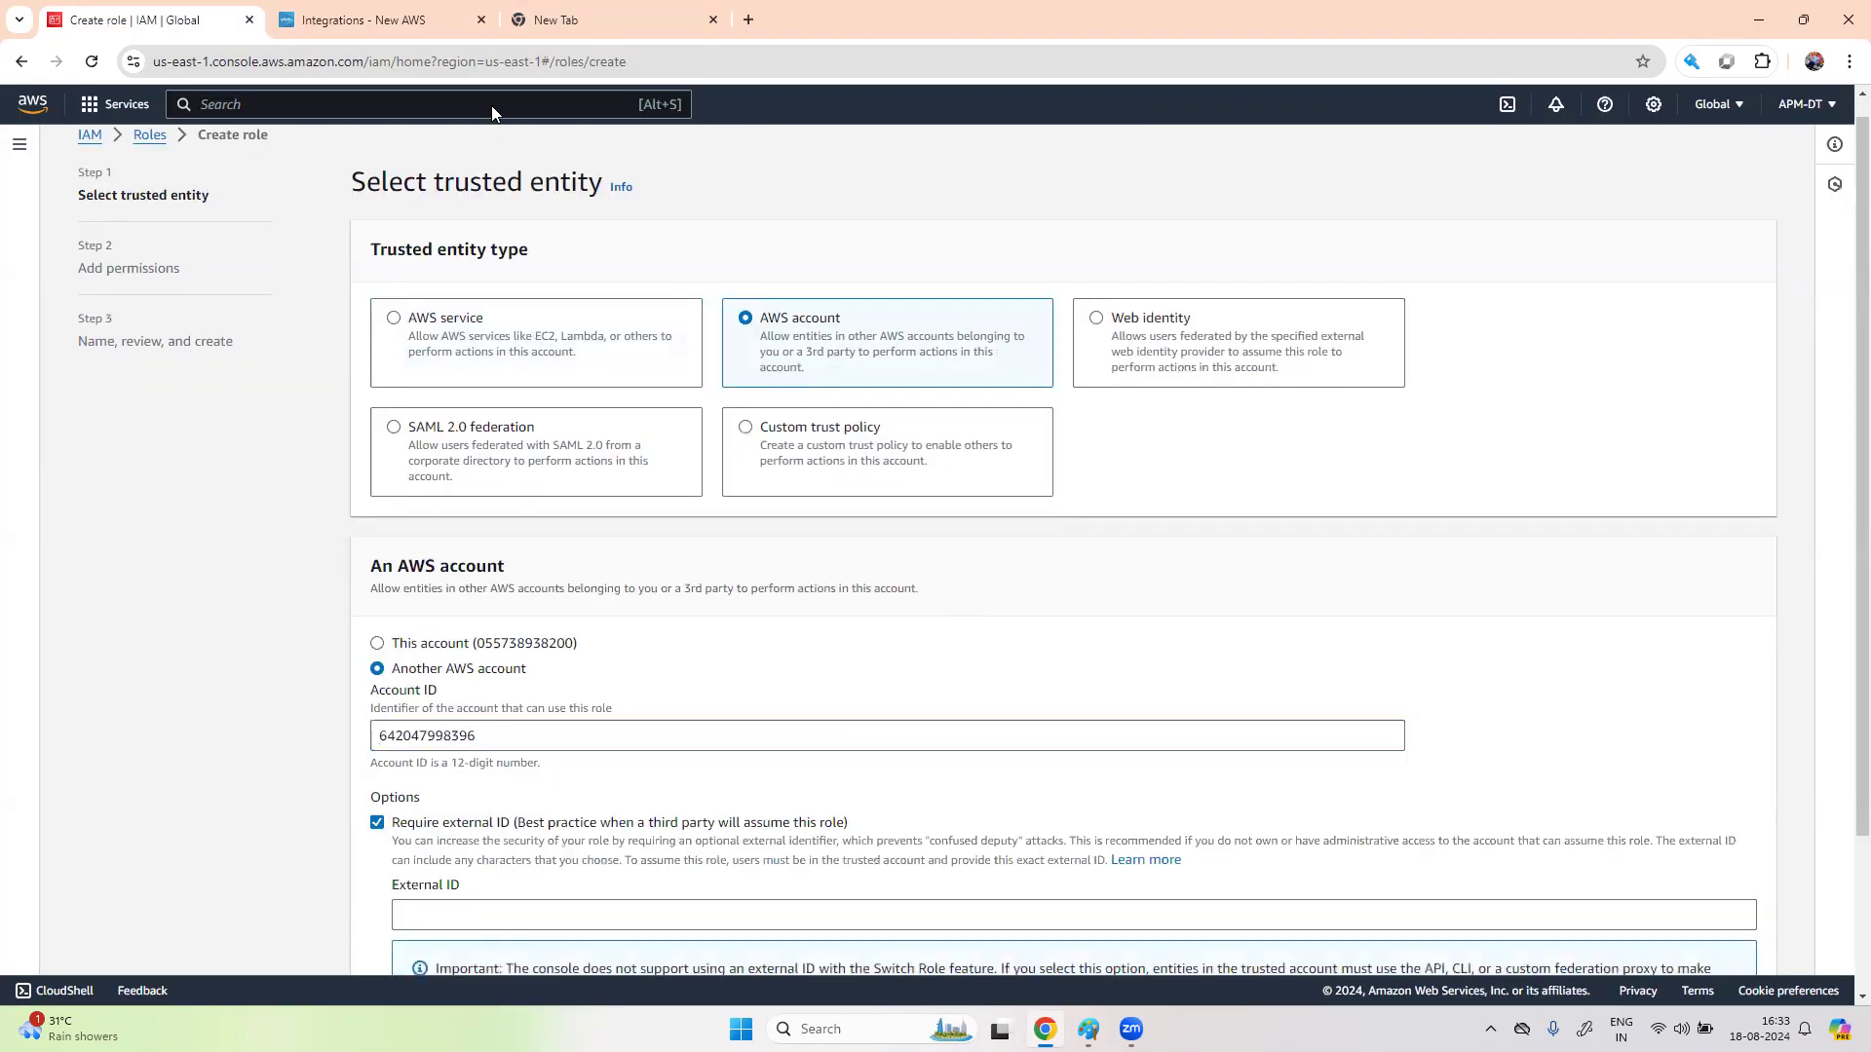
left_click(381, 14)
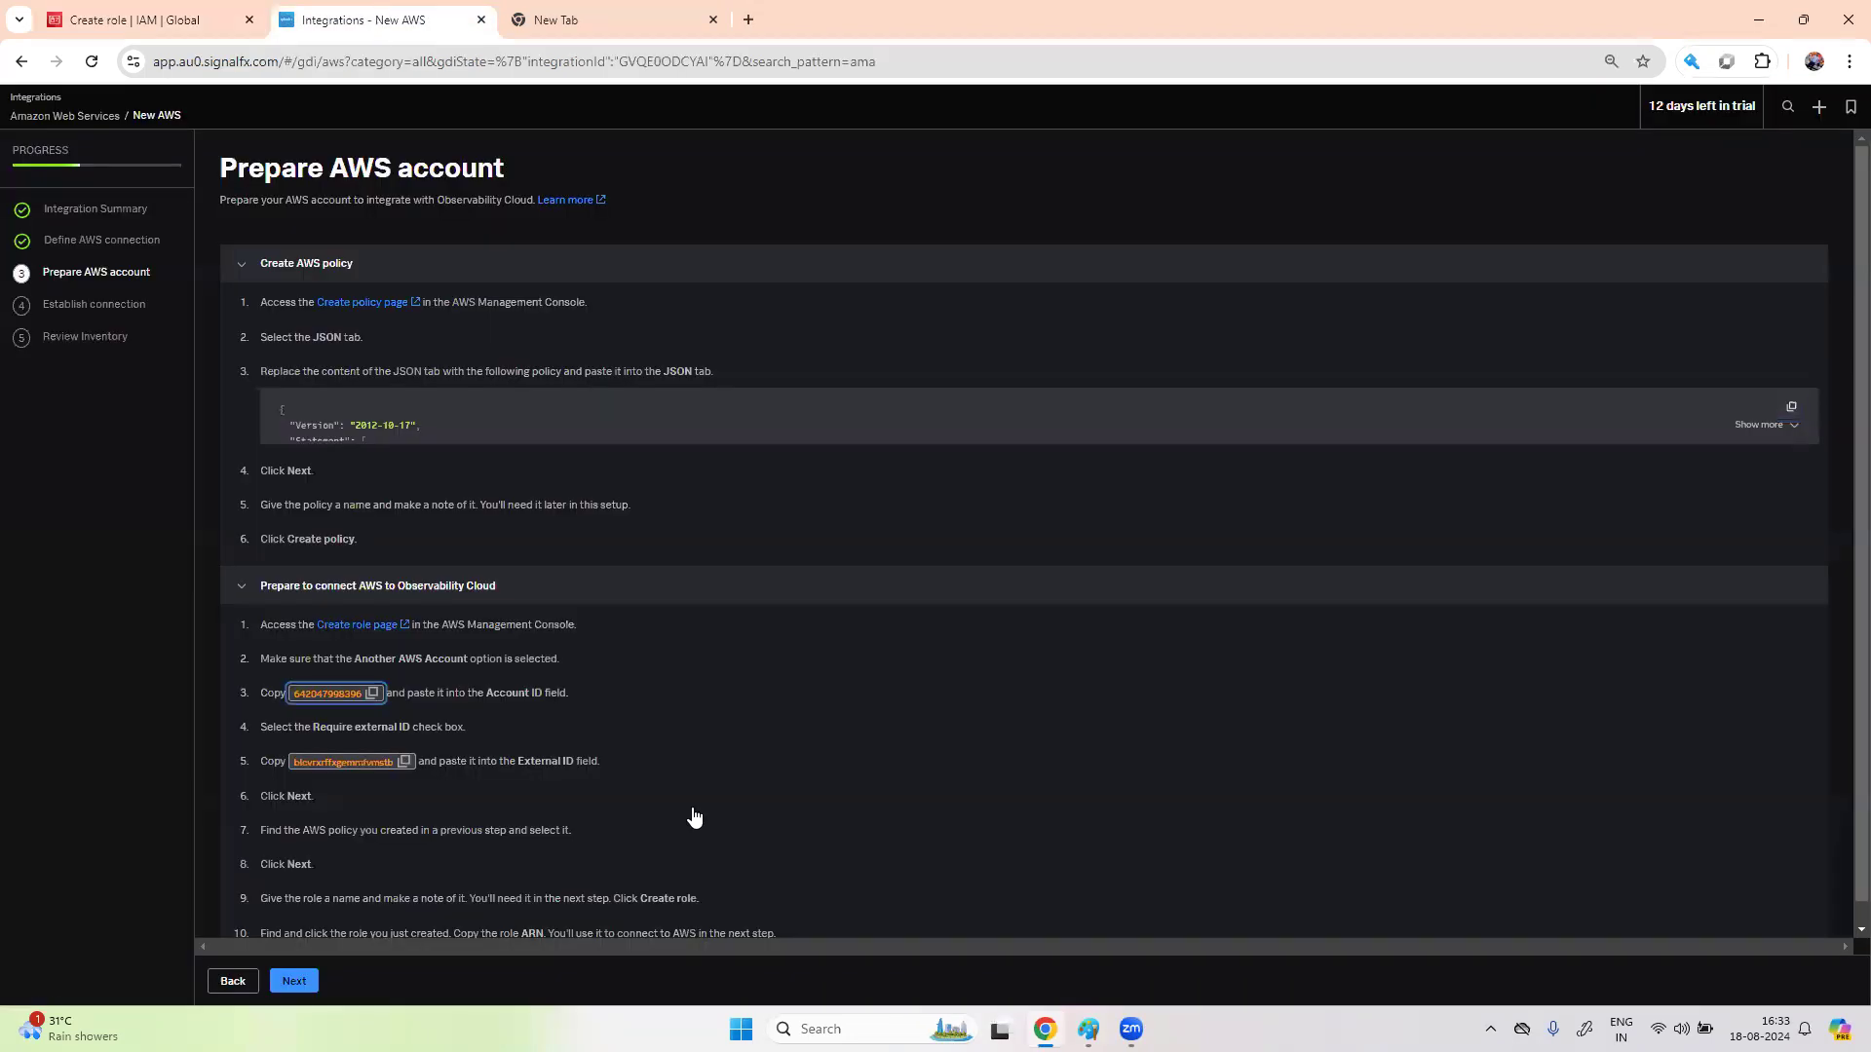
left_click(403, 762)
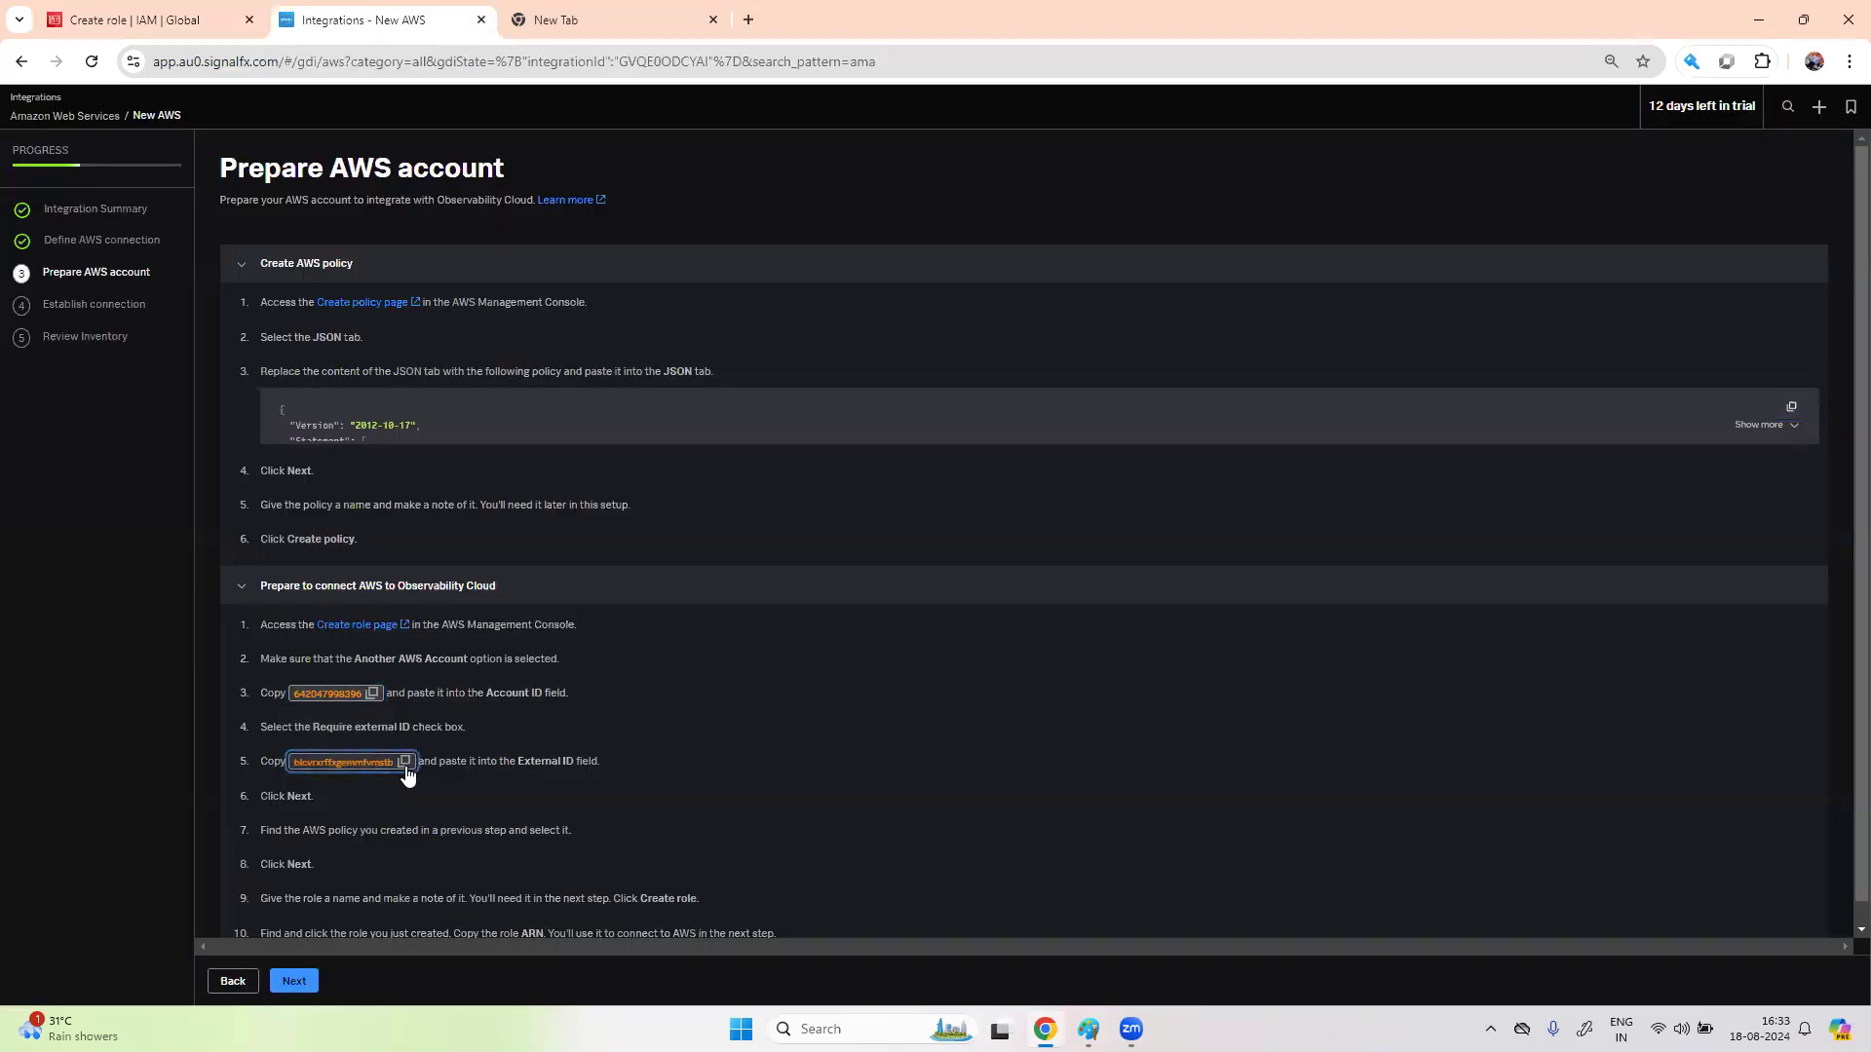
left_click(130, 19)
left_click(428, 905)
key("ctrl+v")
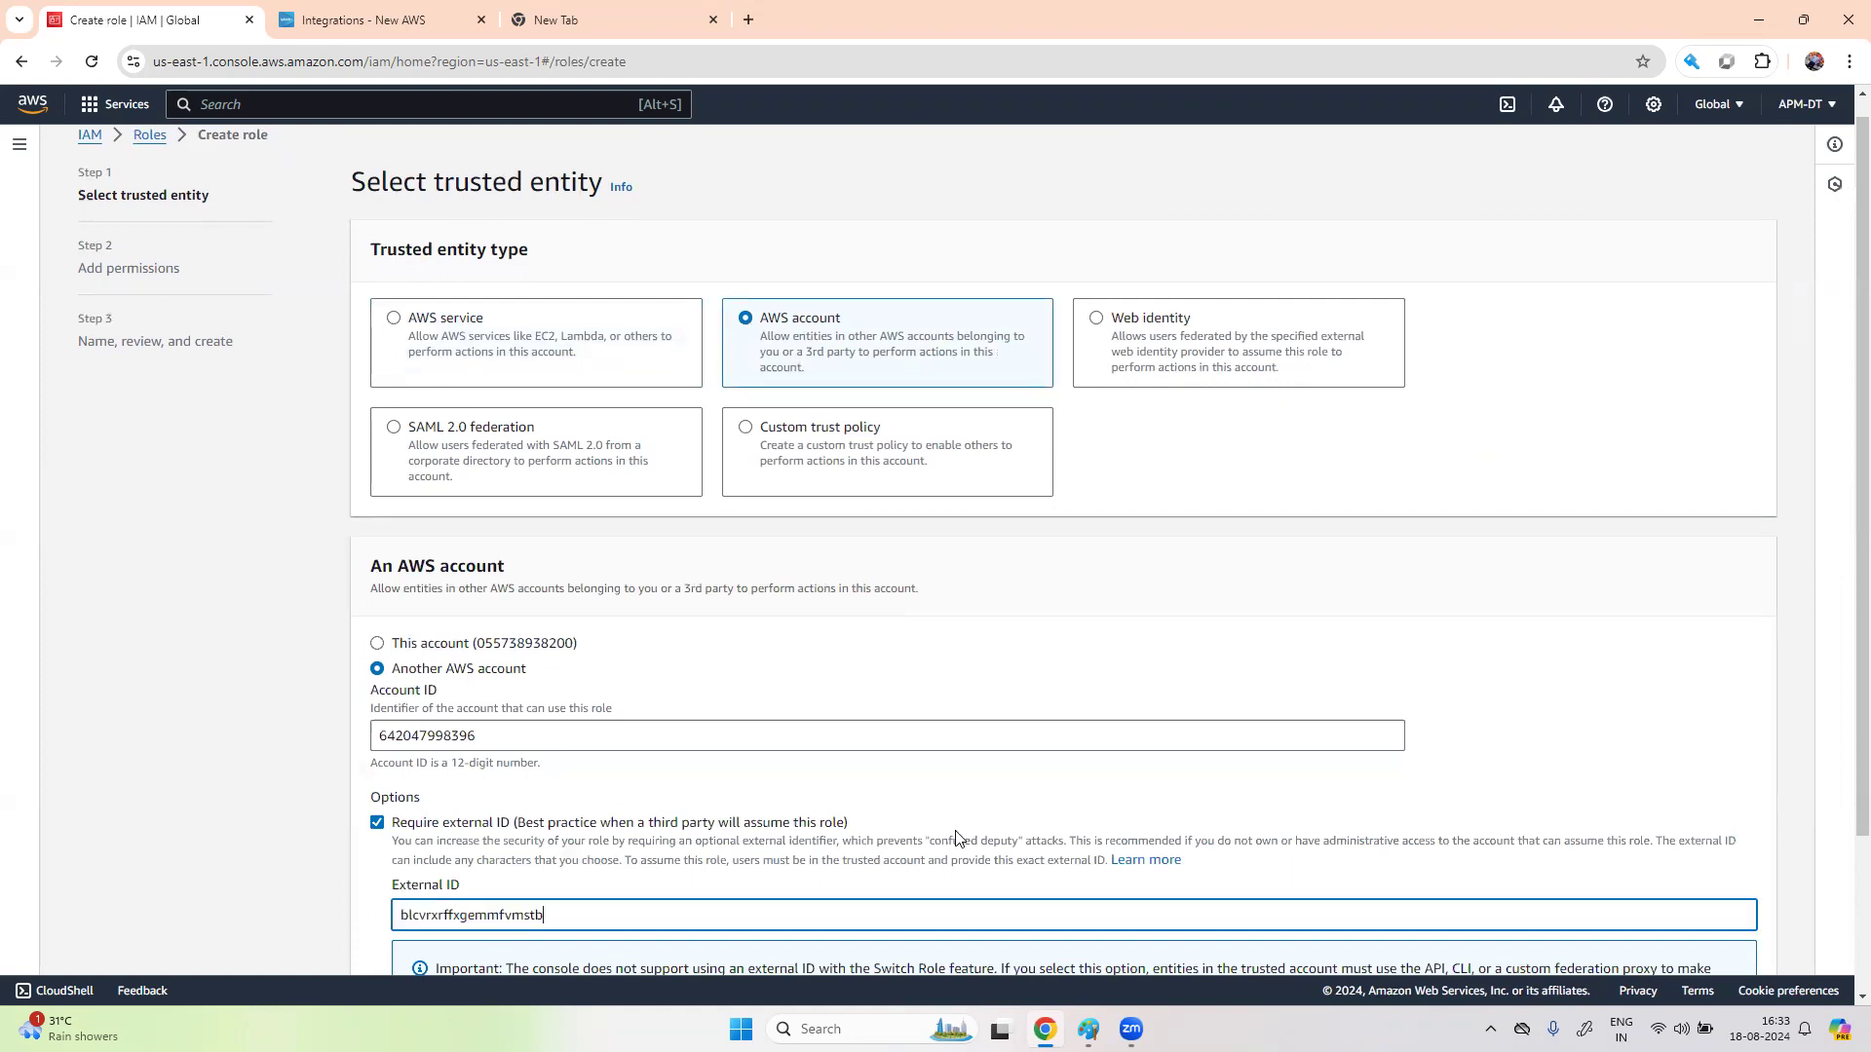
scroll(1739, 960, "down", 2)
- Attach splunkotelpolicy to the role and name it splunkotelrole
left_click(1742, 941)
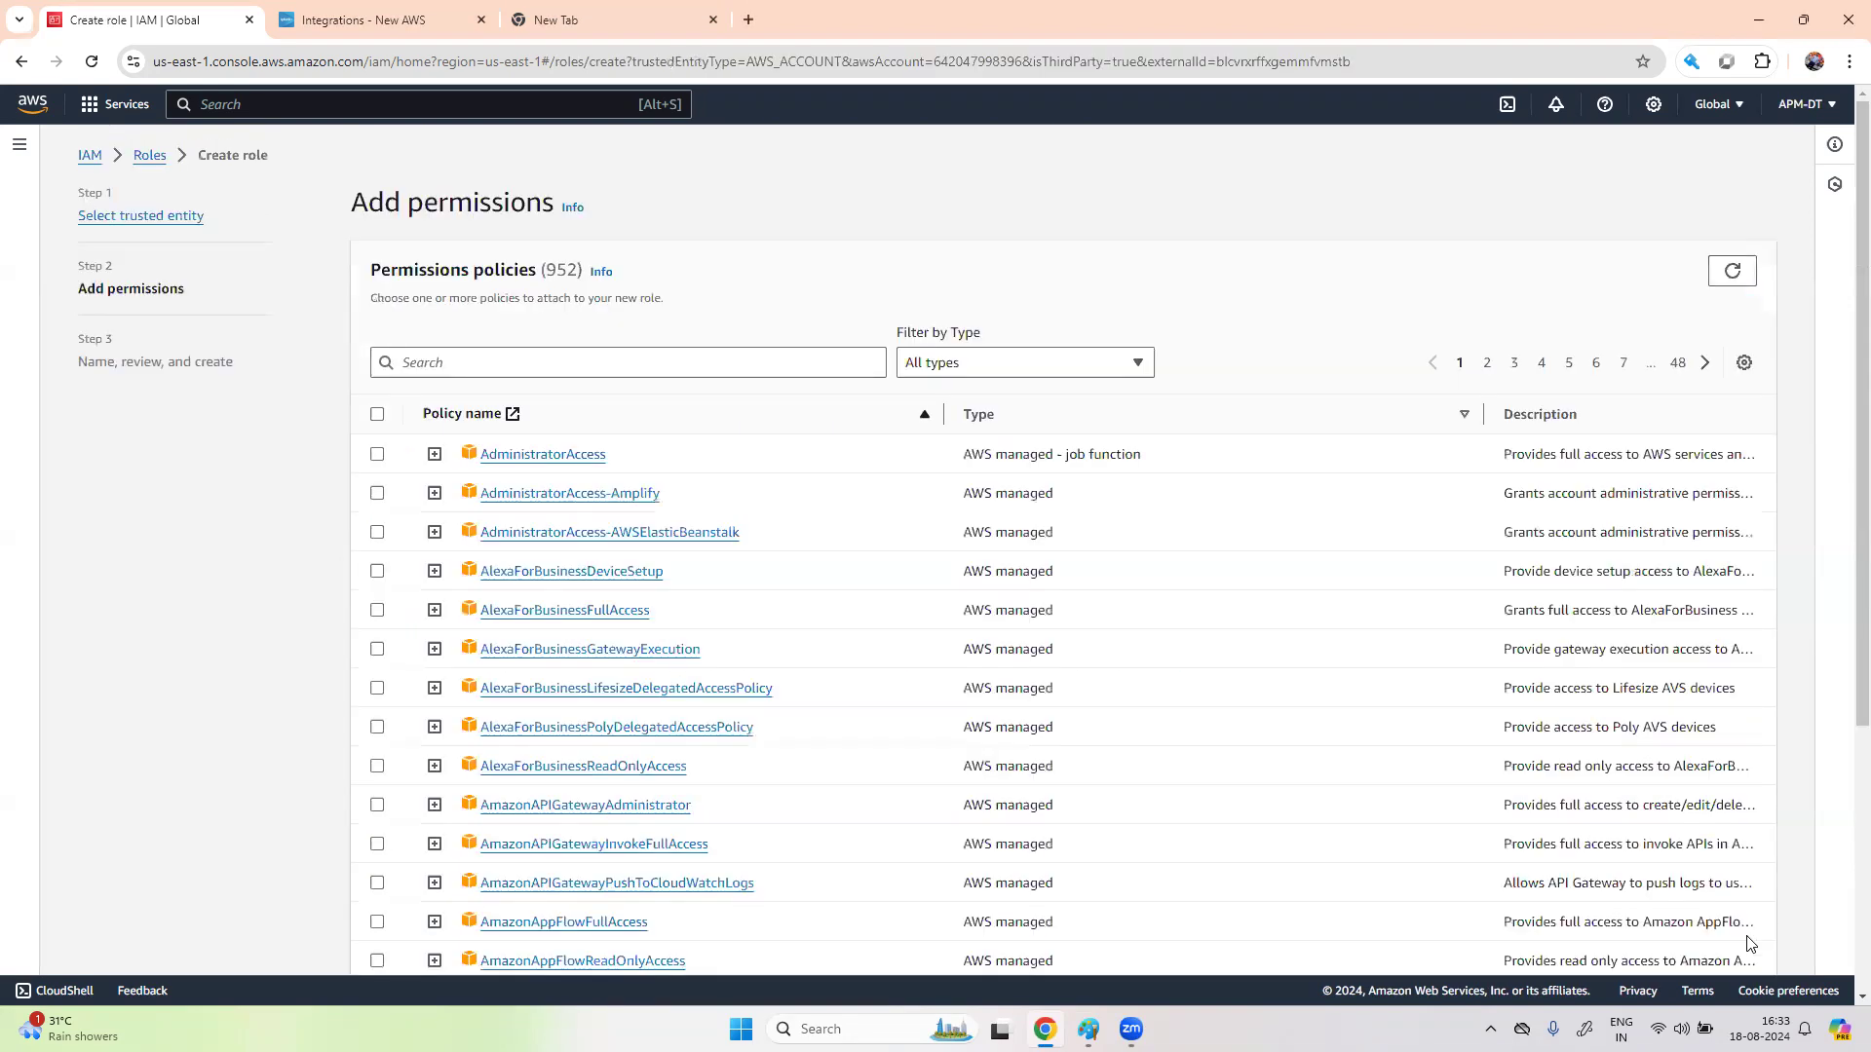
left_click(558, 365)
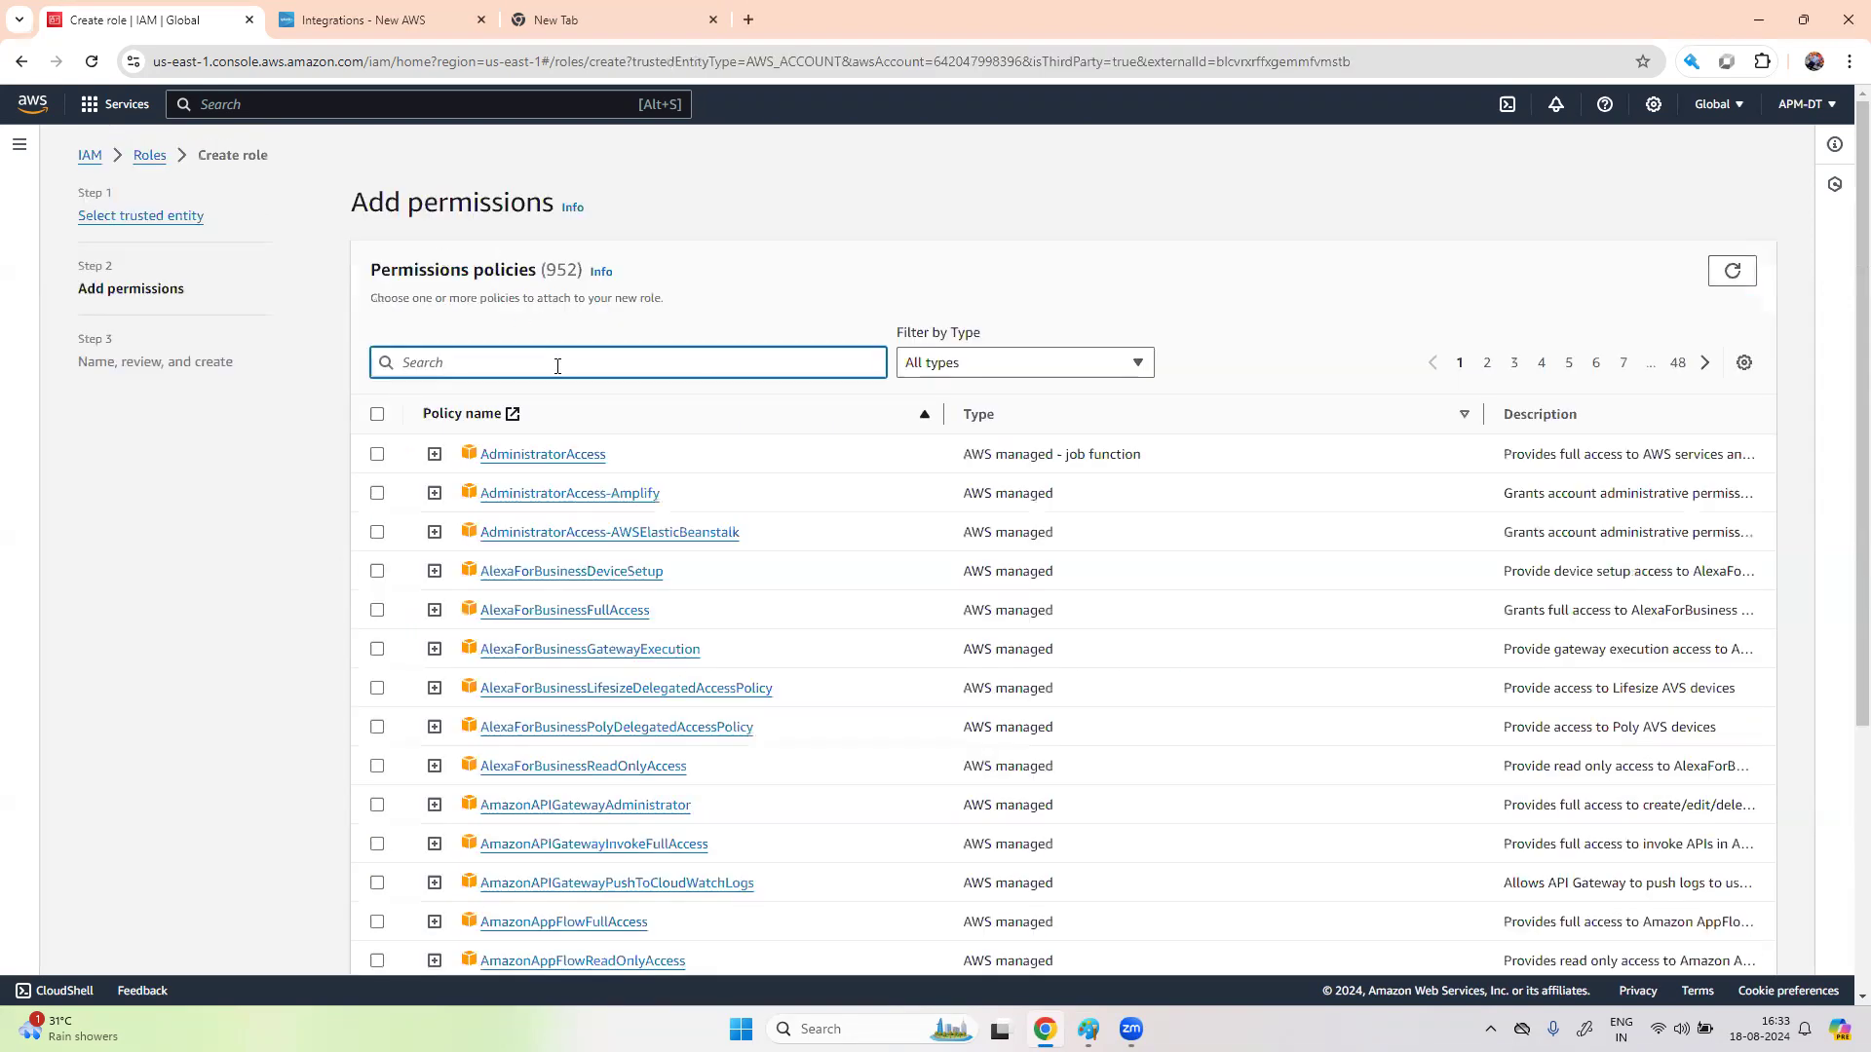
type("splu")
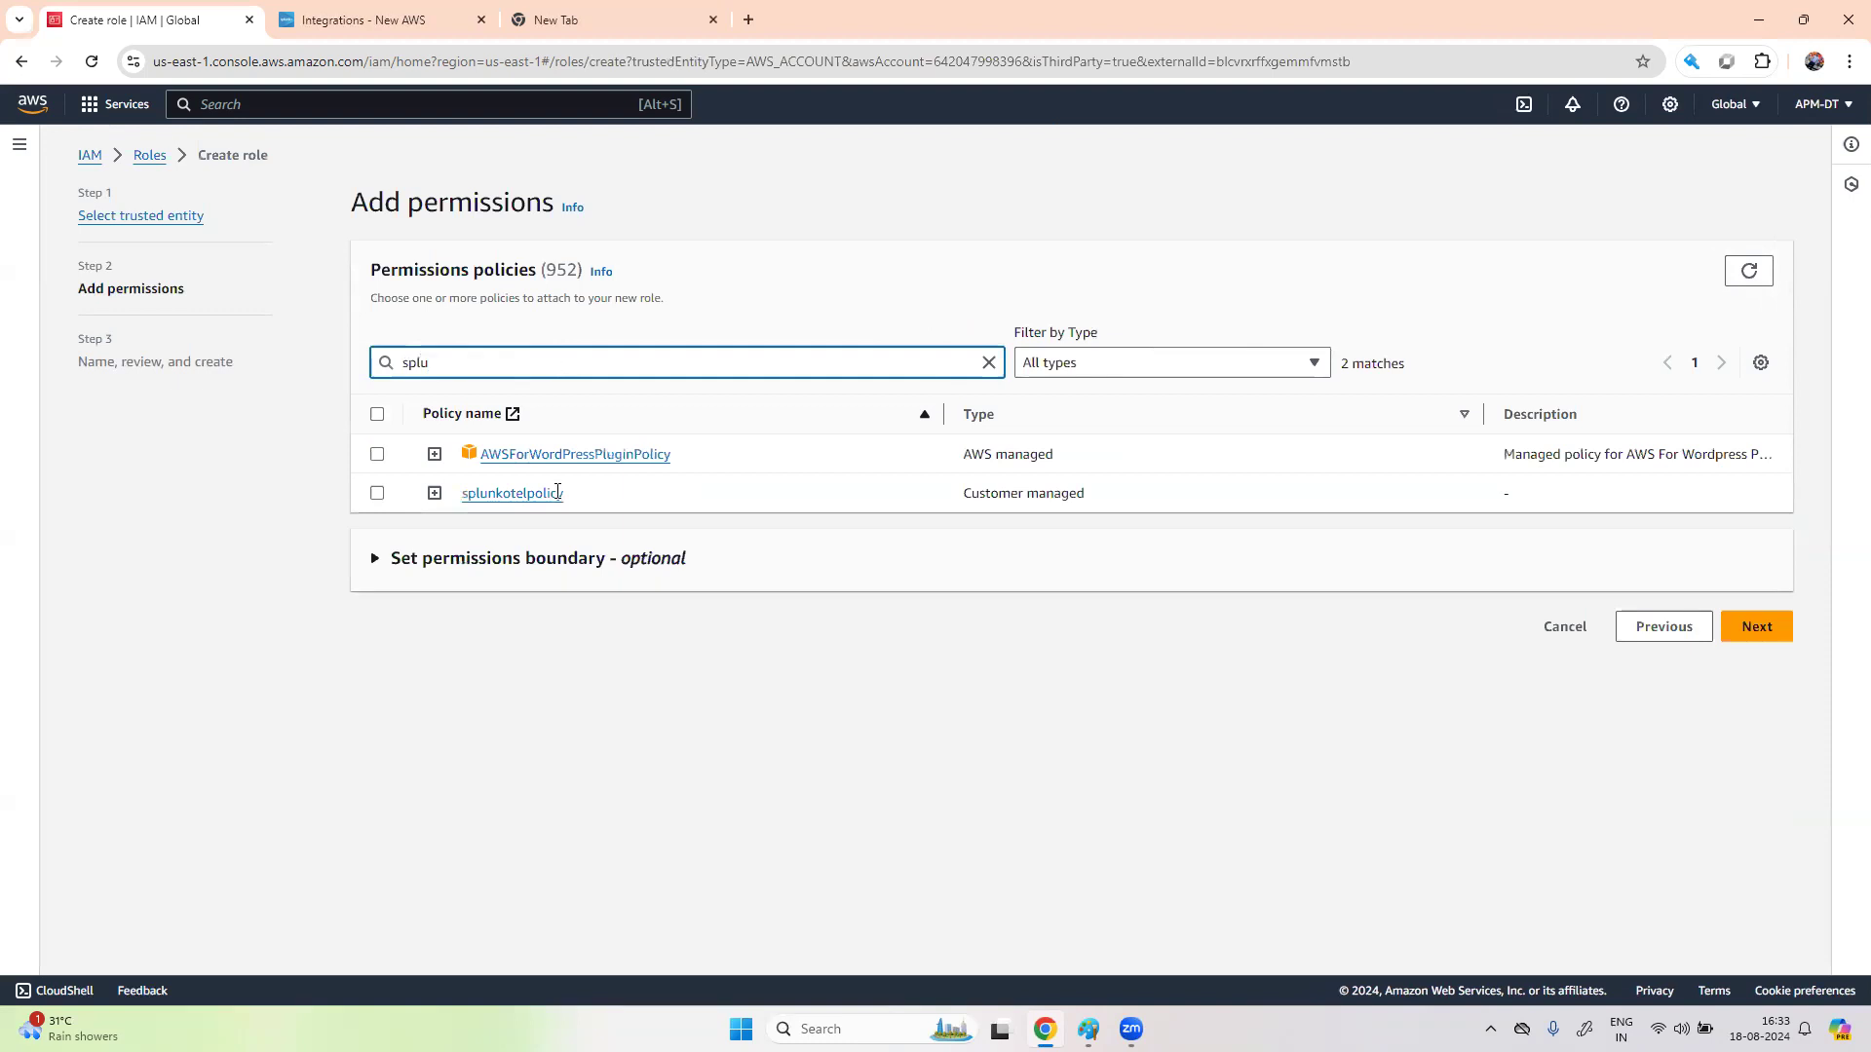
left_click(377, 493)
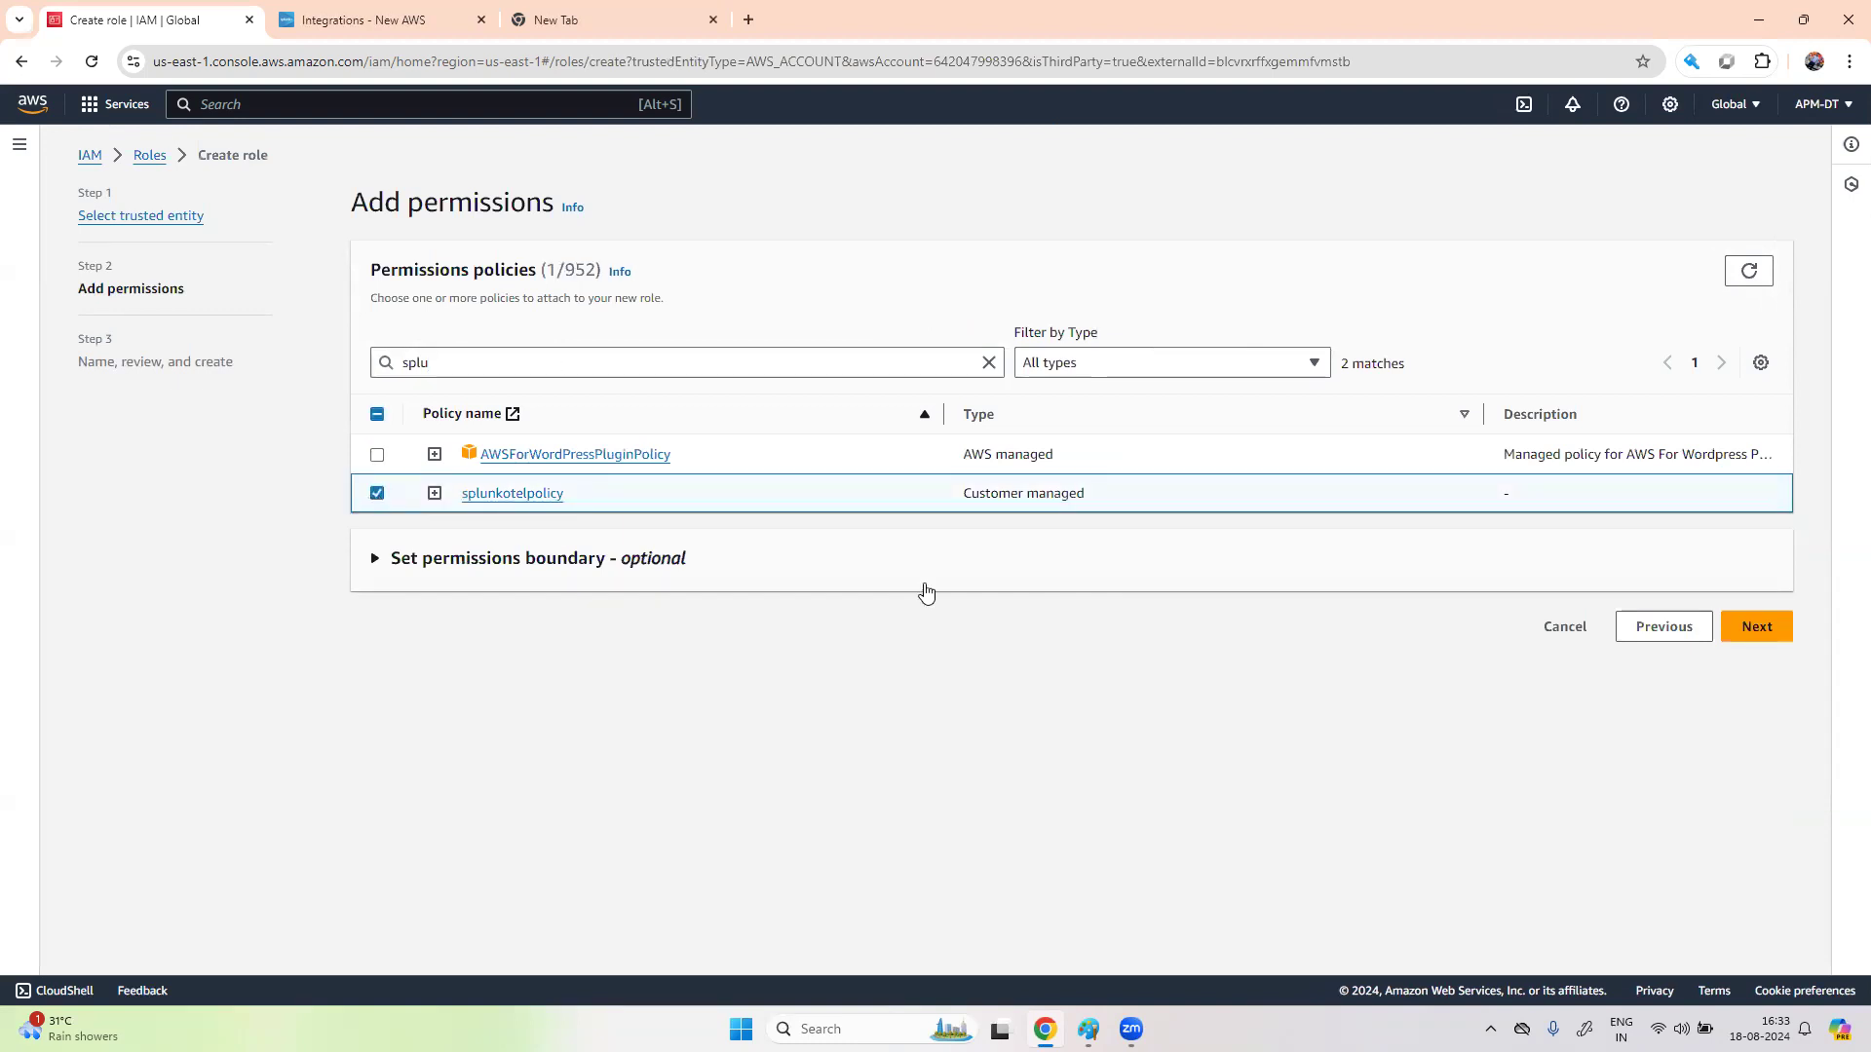
left_click(1775, 633)
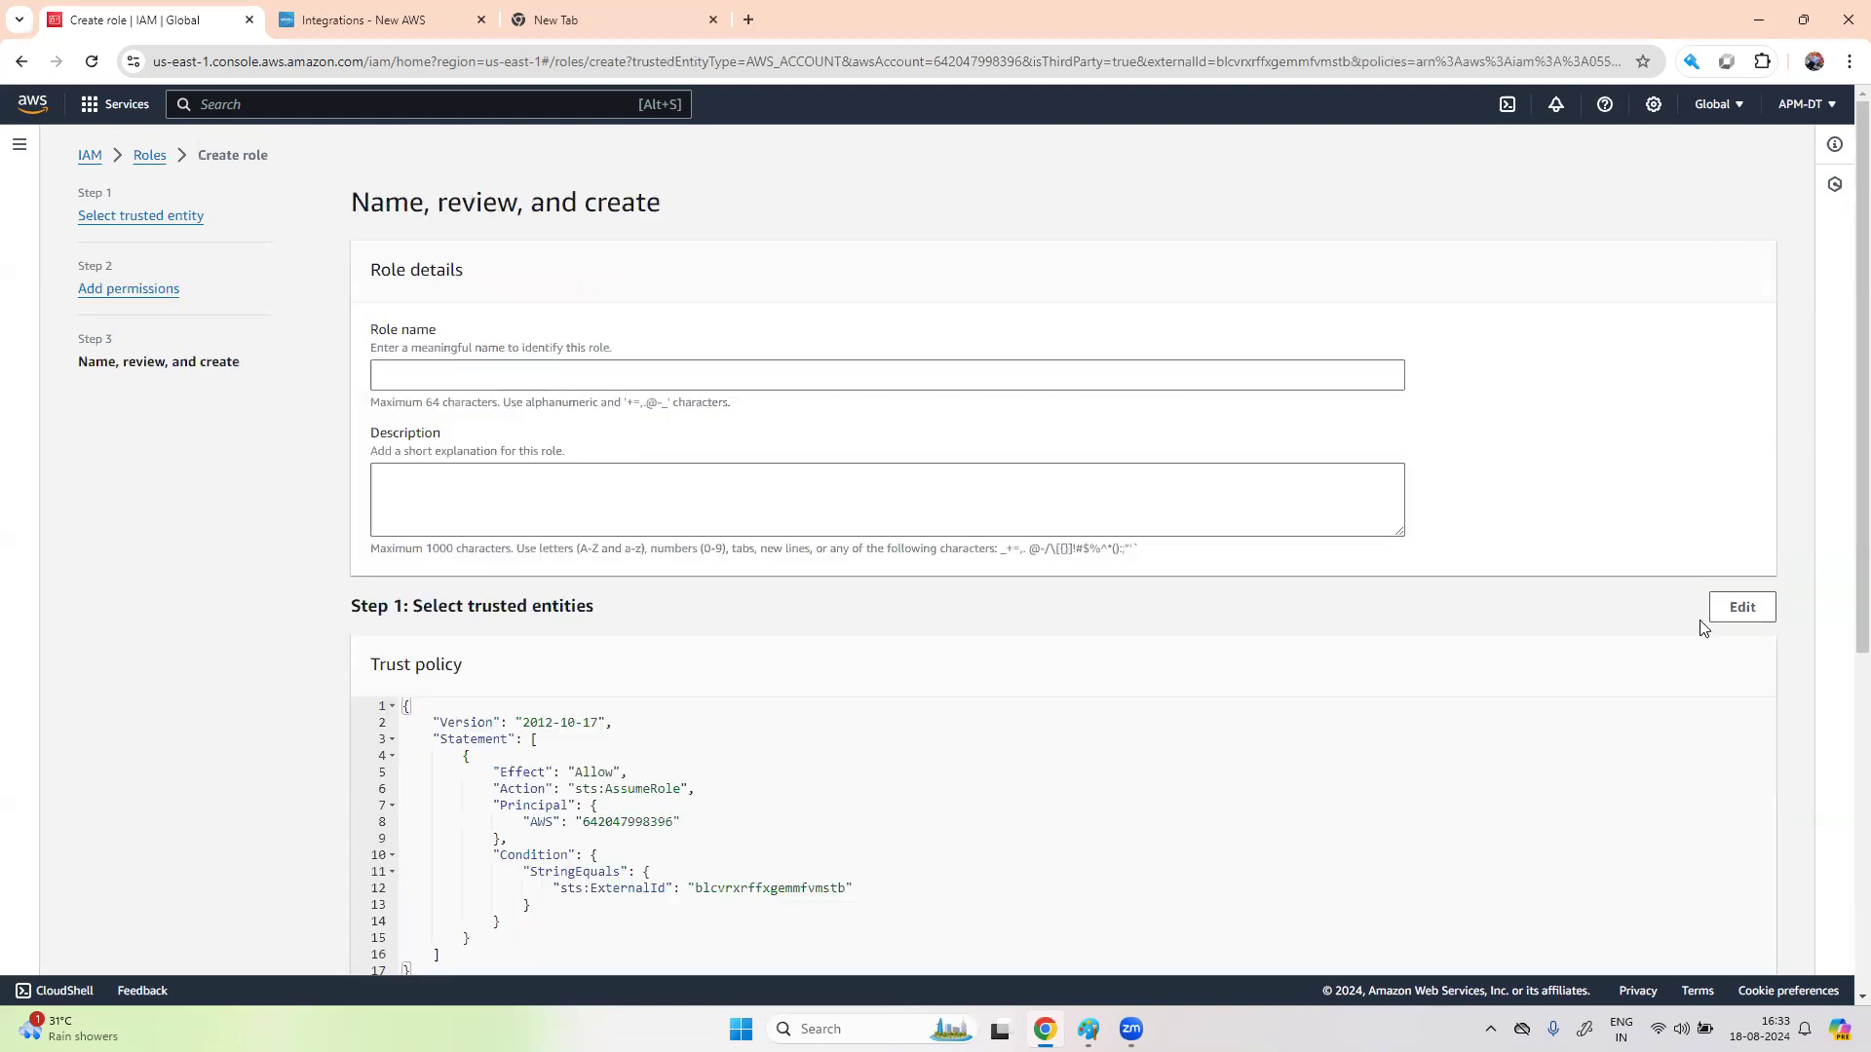
left_click(594, 376)
type("splunk")
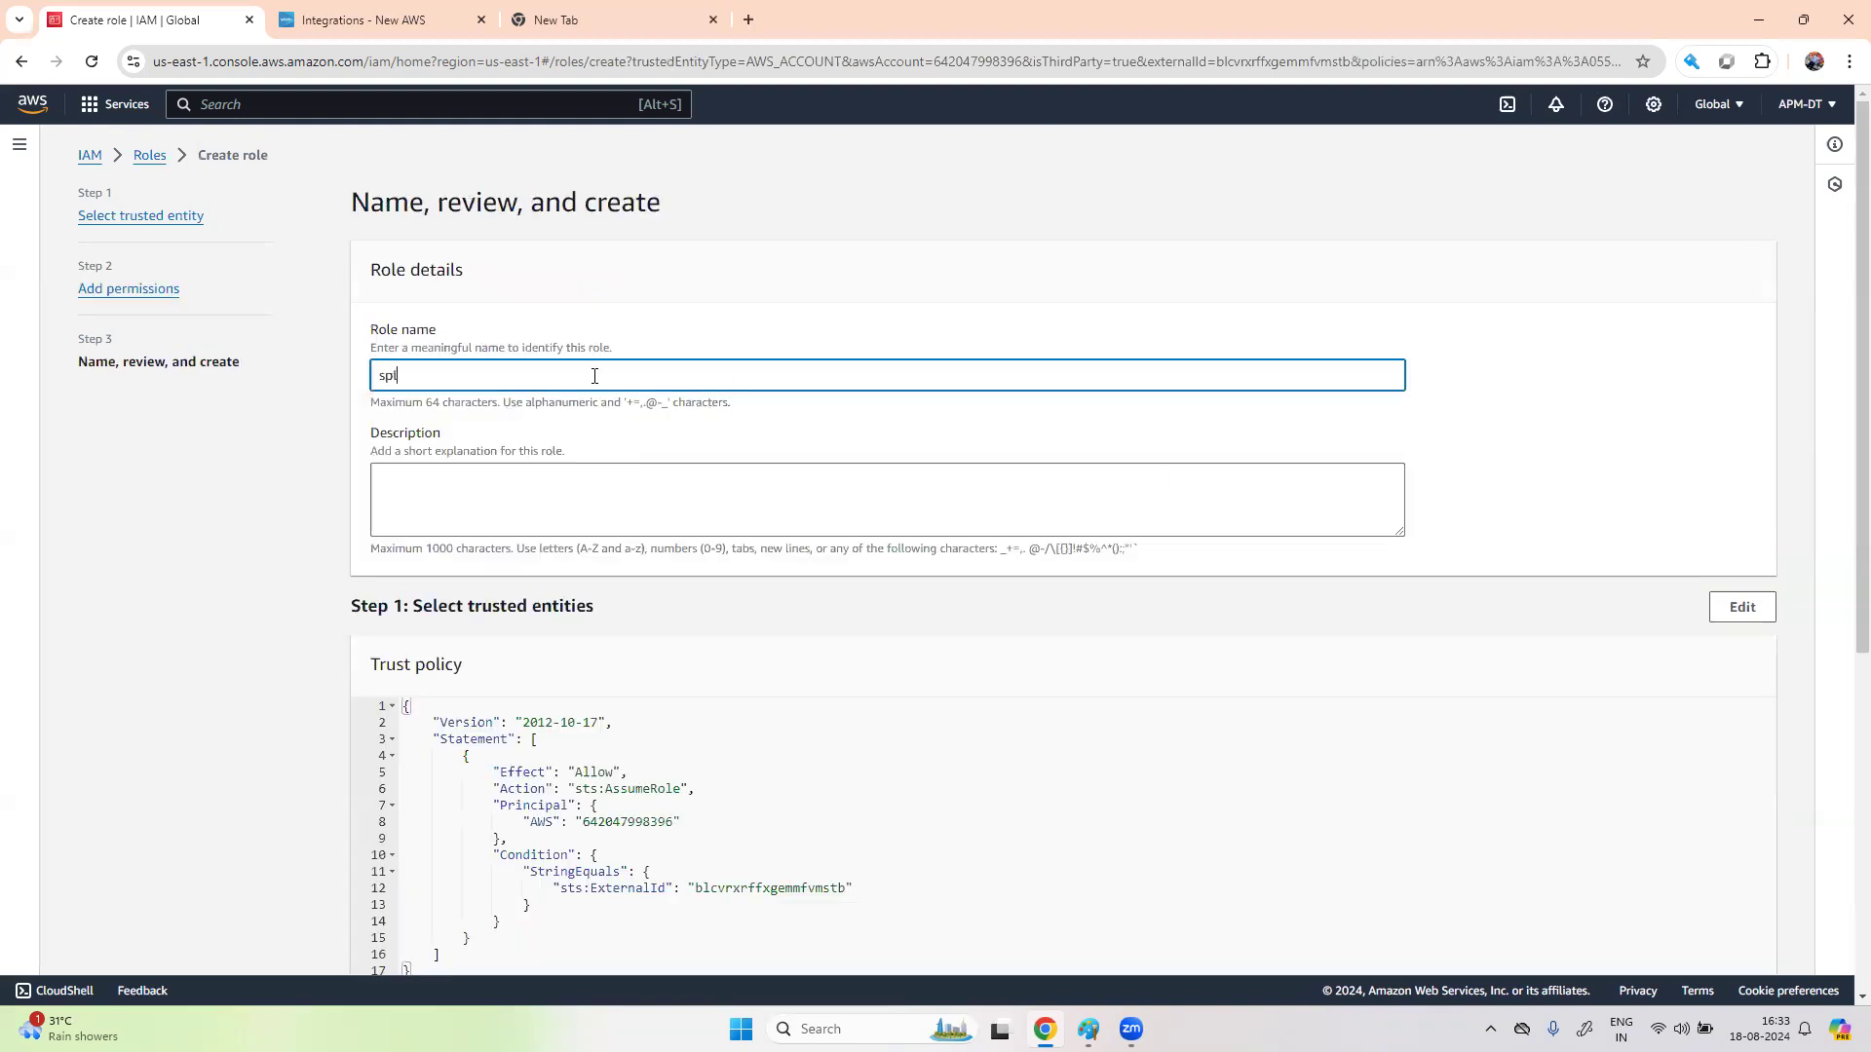
type("otelrole")
scroll(1242, 805, "down", 6)
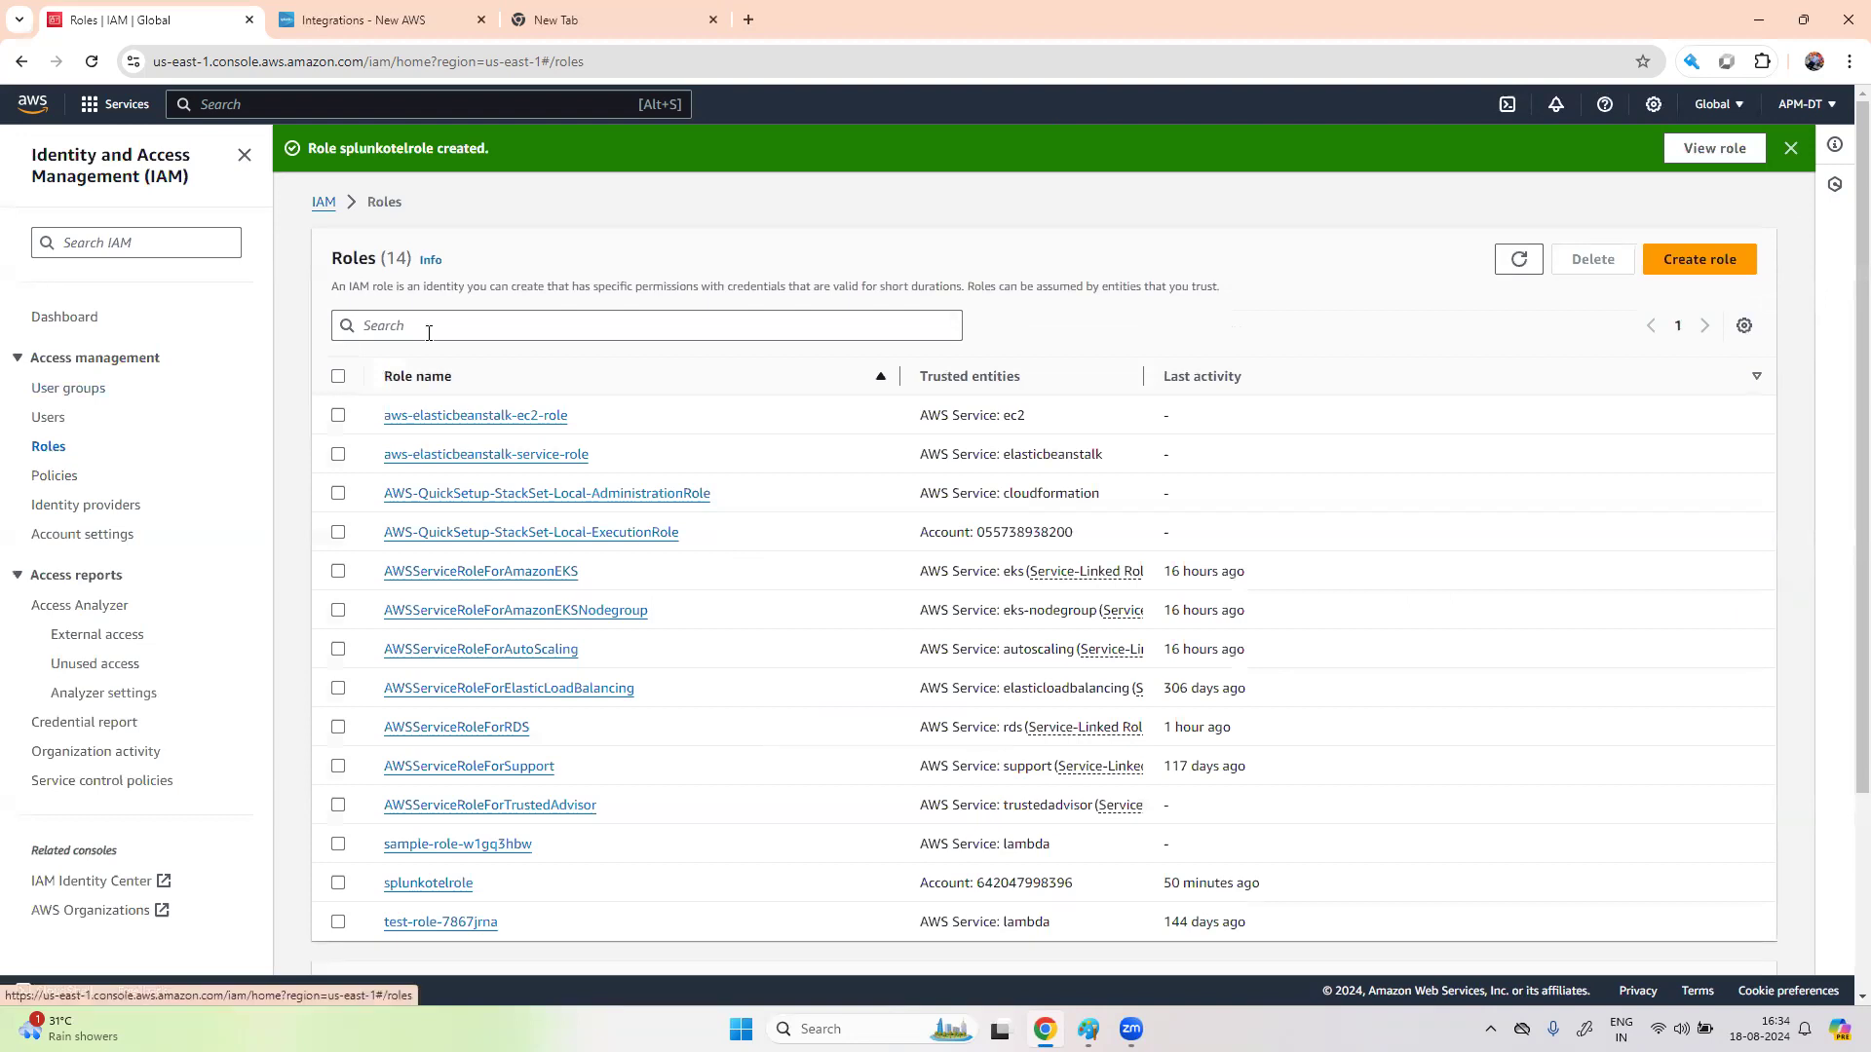
- Find splunkotelrole in the role list and copy its ARN for Splunk's wizard
left_click(509, 324)
type("spl")
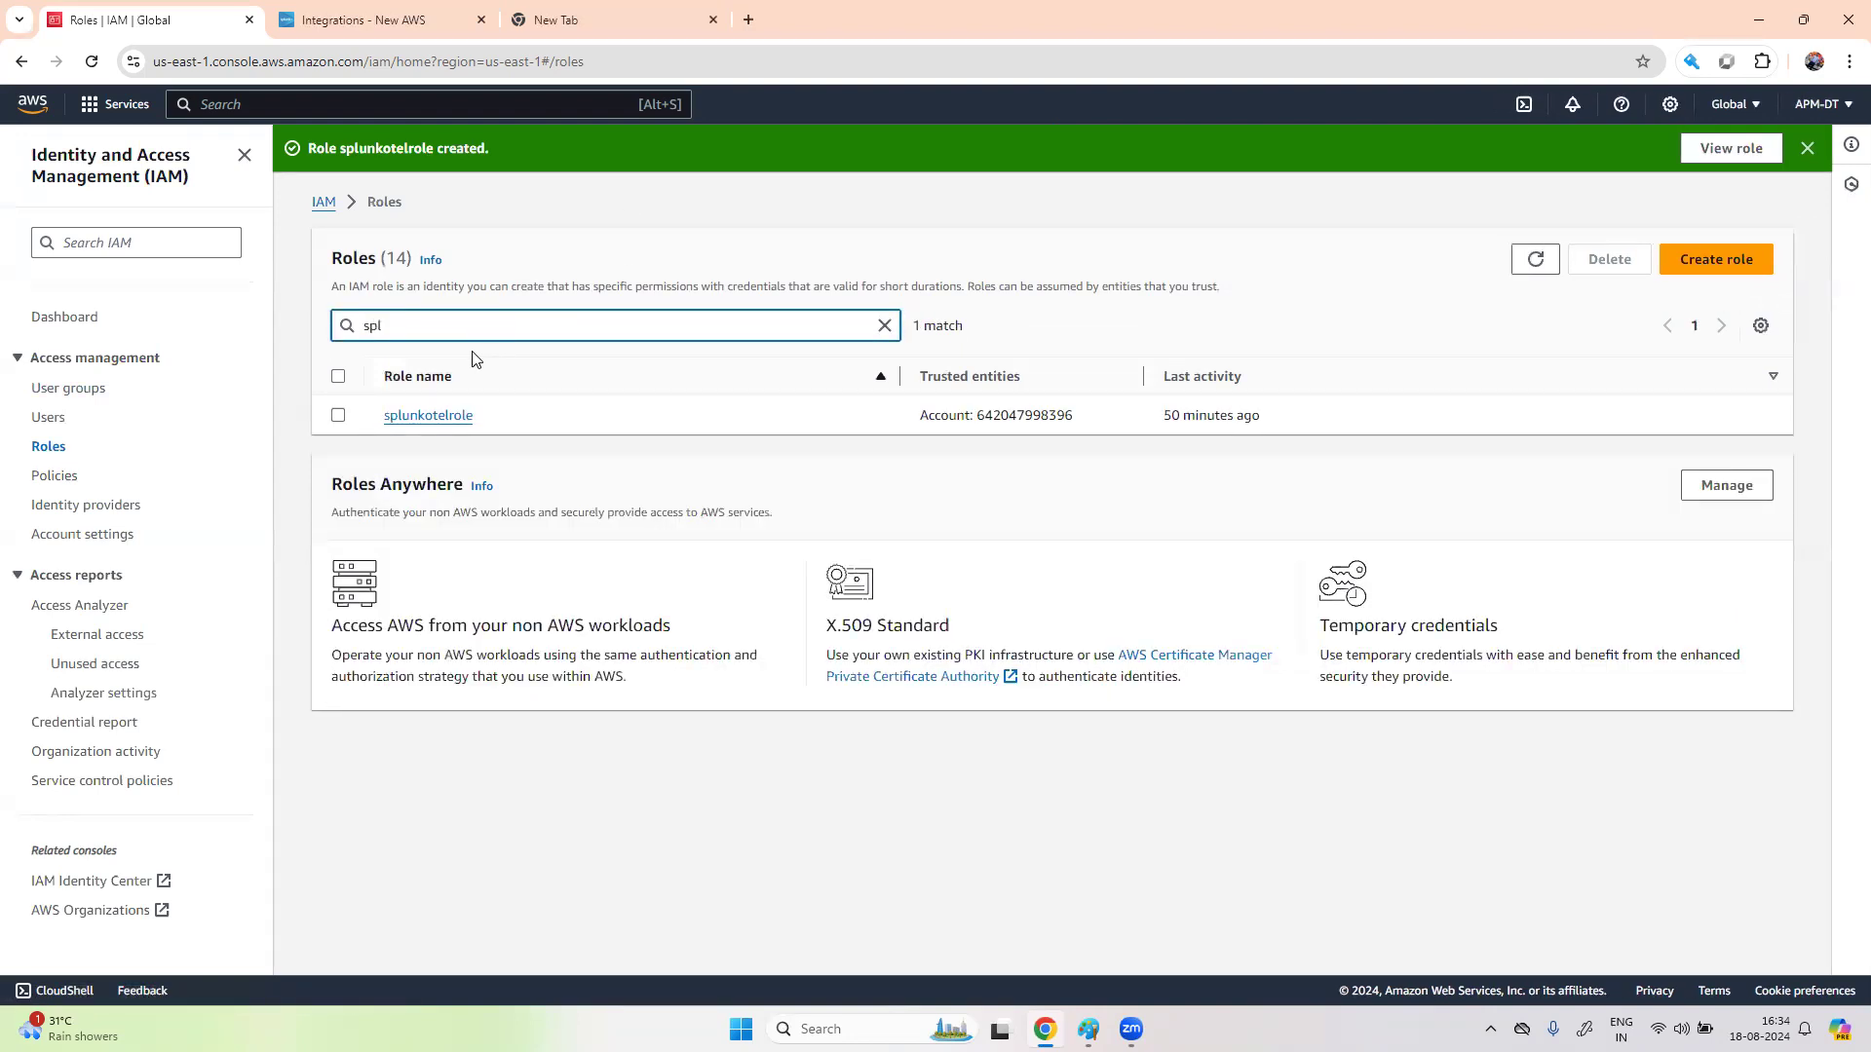
left_click(447, 417)
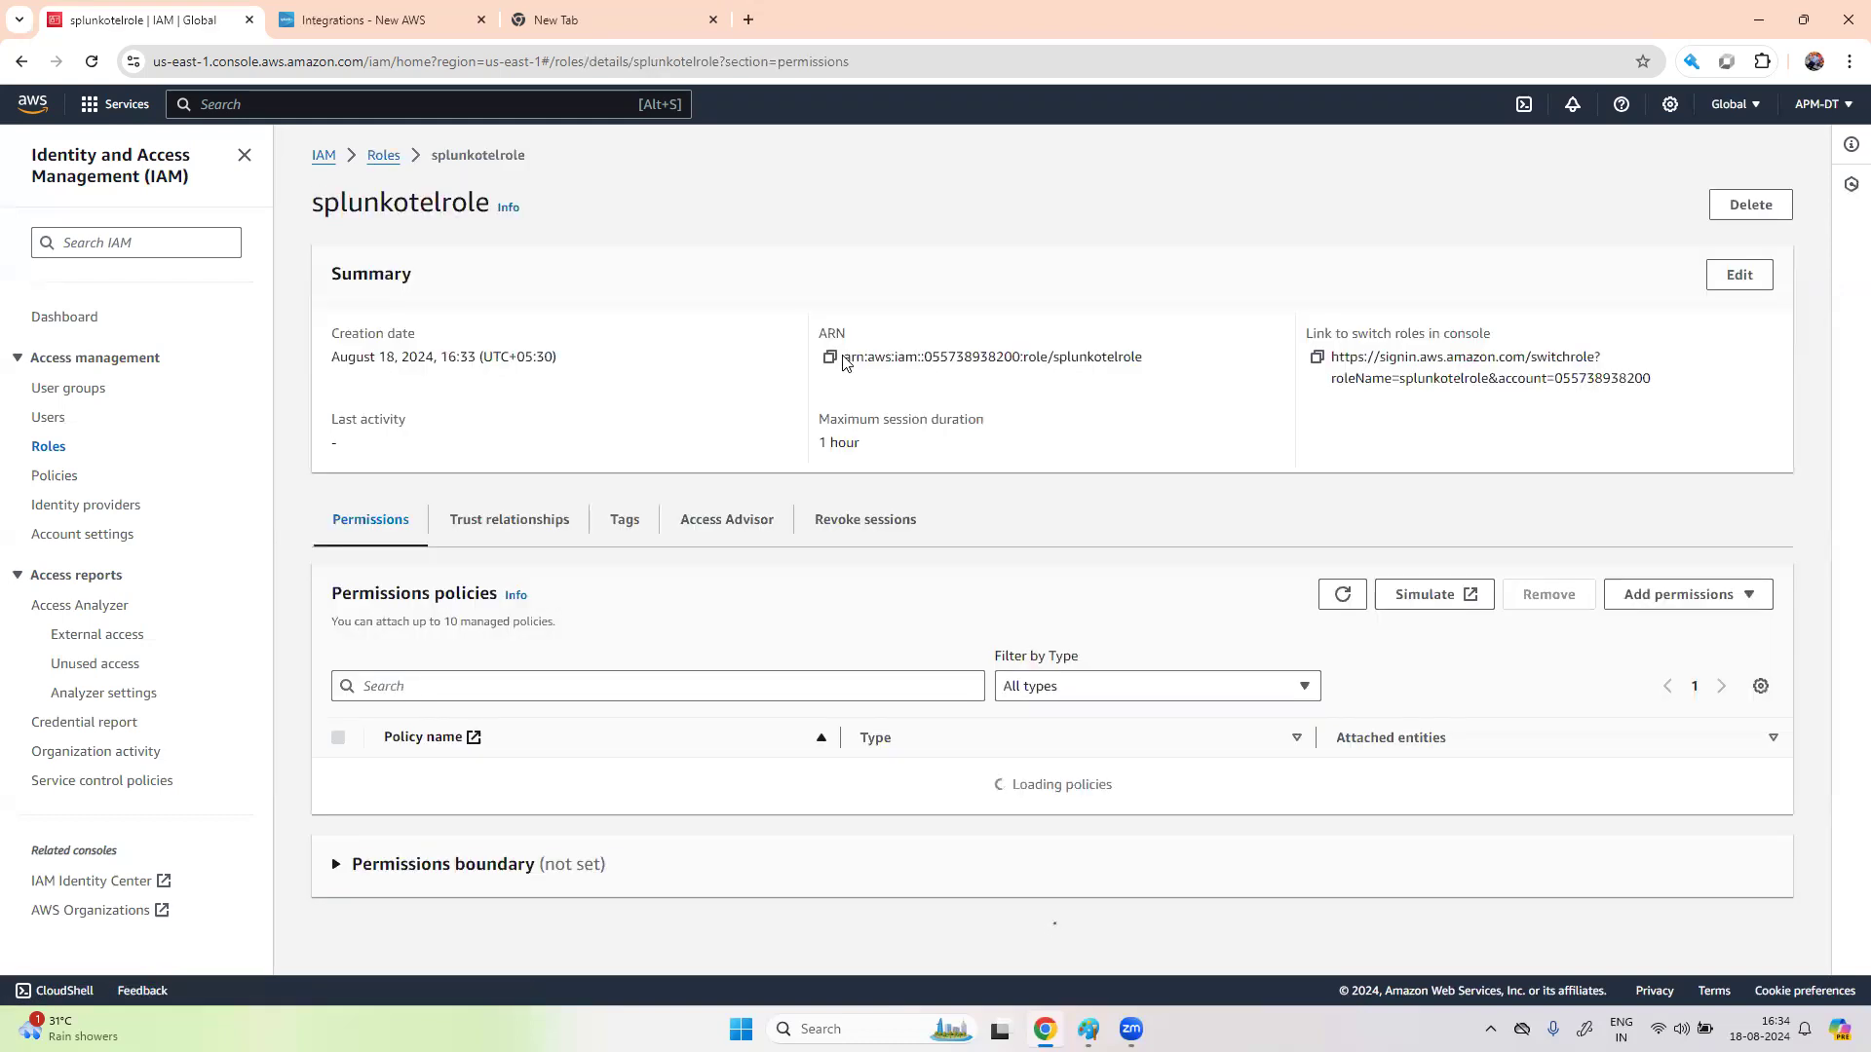
left_click(826, 360)
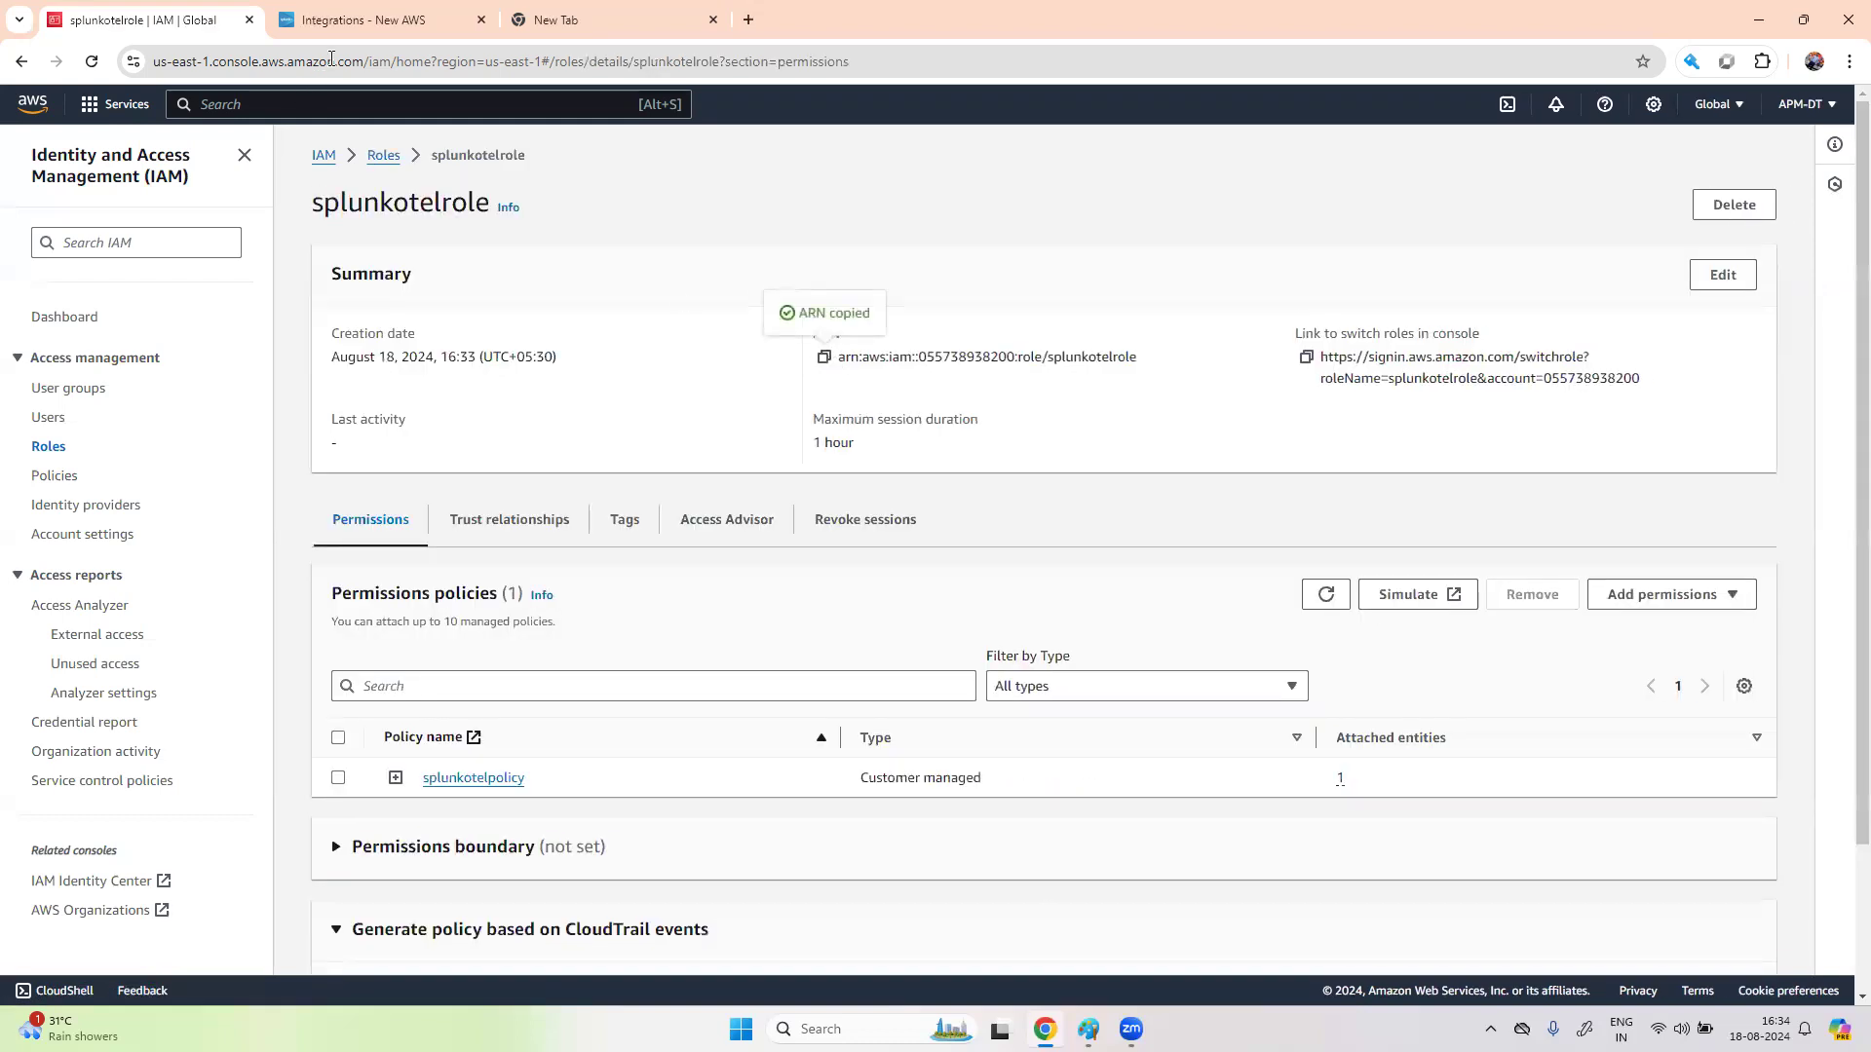
left_click(380, 20)
scroll(645, 865, "down", 1)
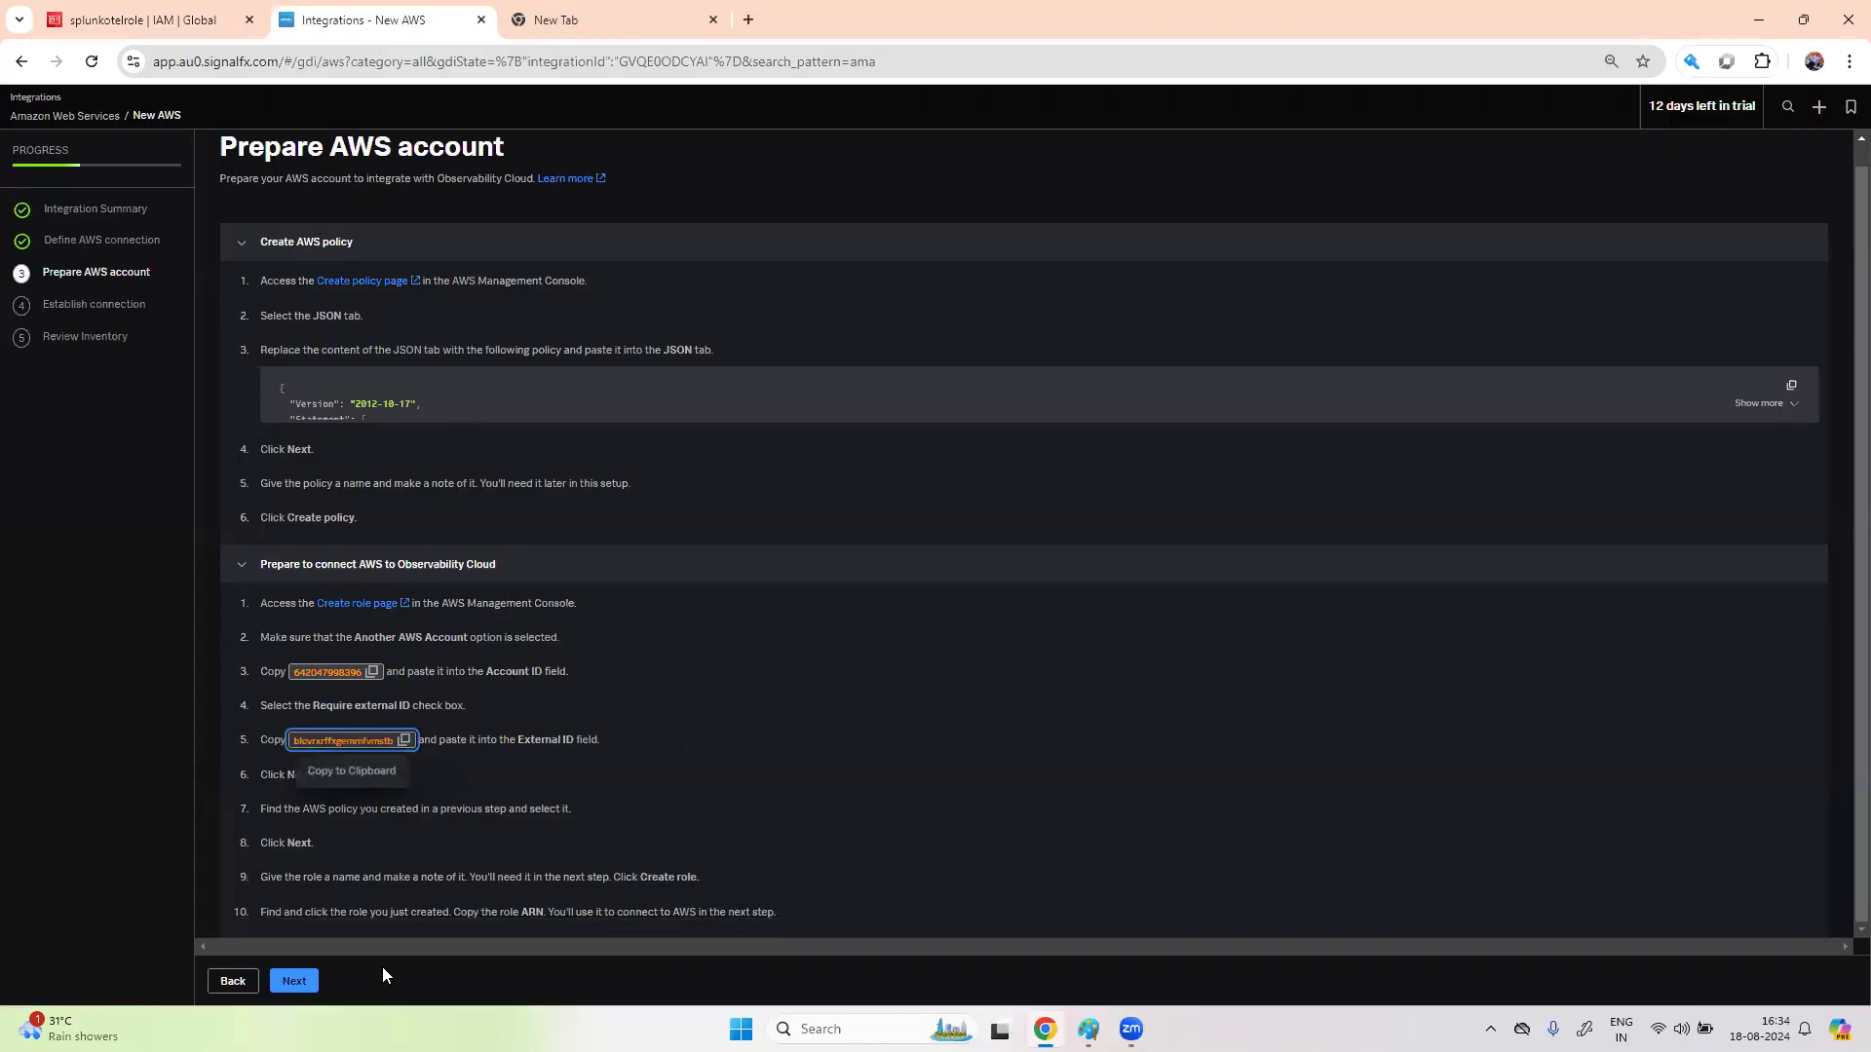
- Advance to Establish connection and paste the splunkotelrole ARN as the Role ARN
left_click(293, 981)
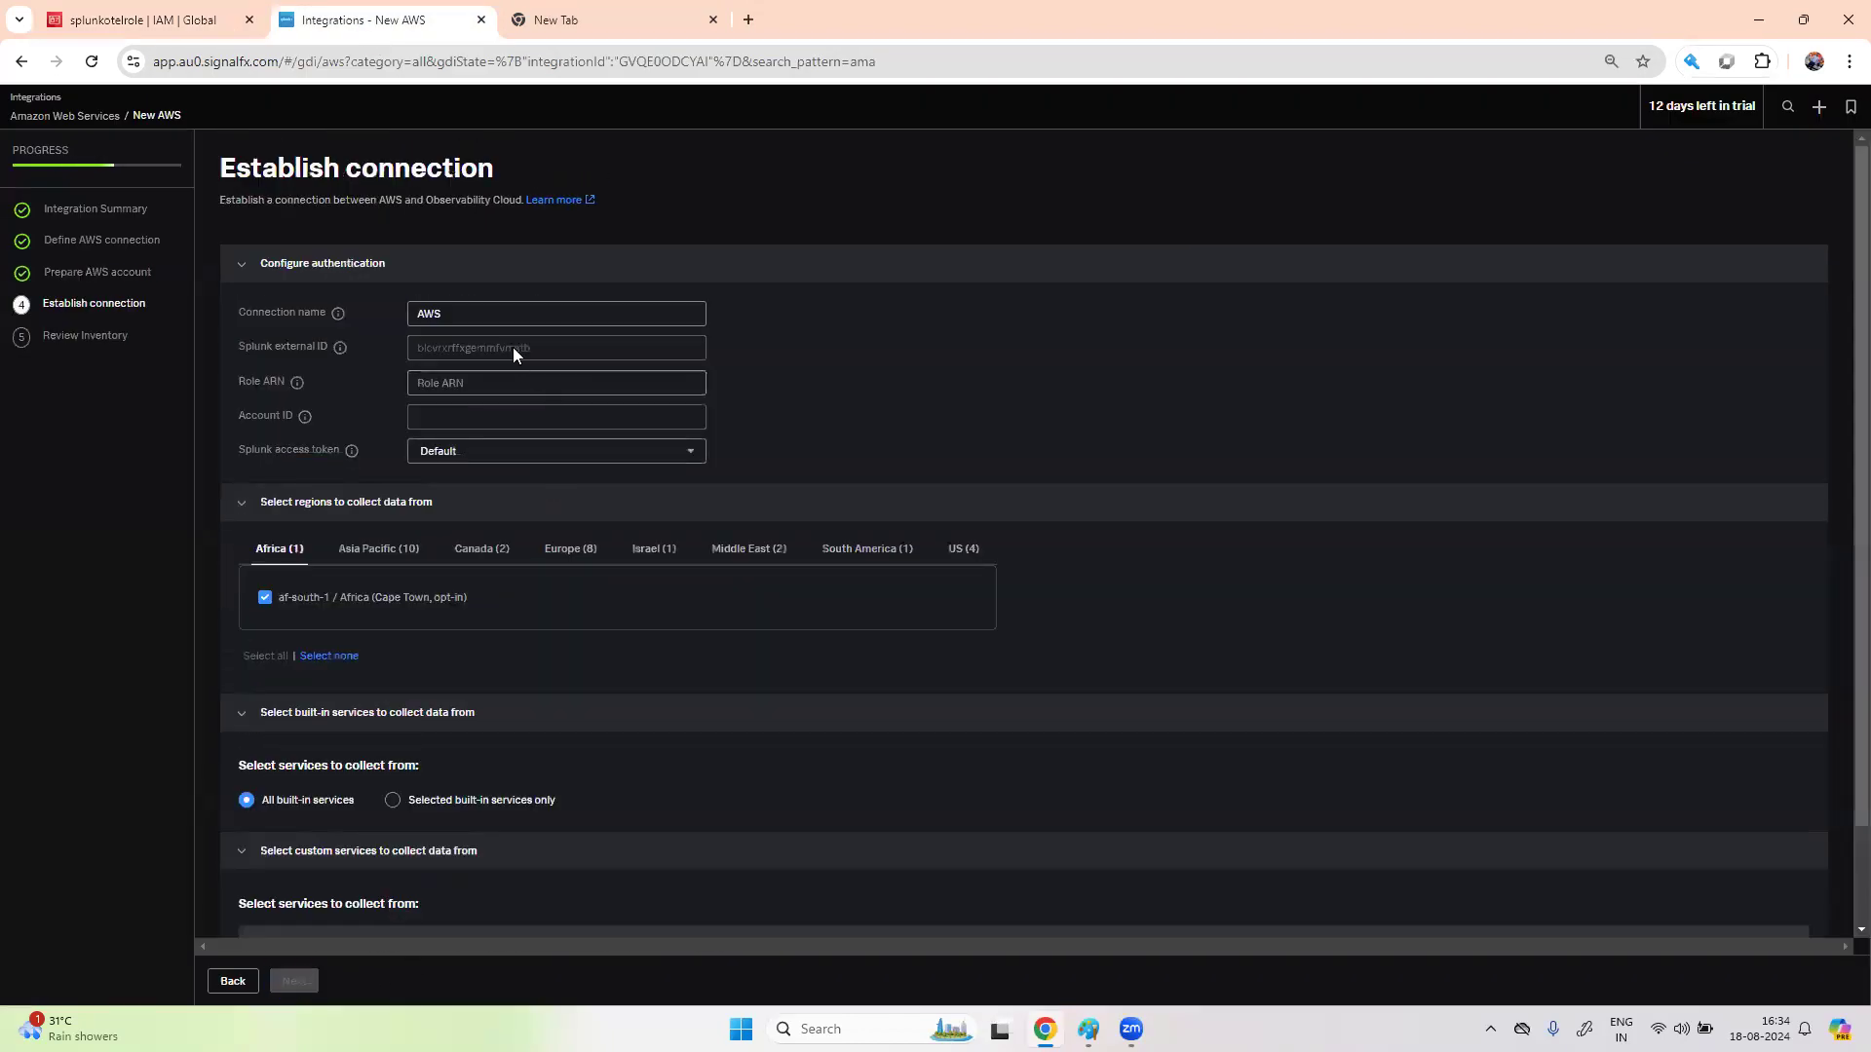
left_click(494, 380)
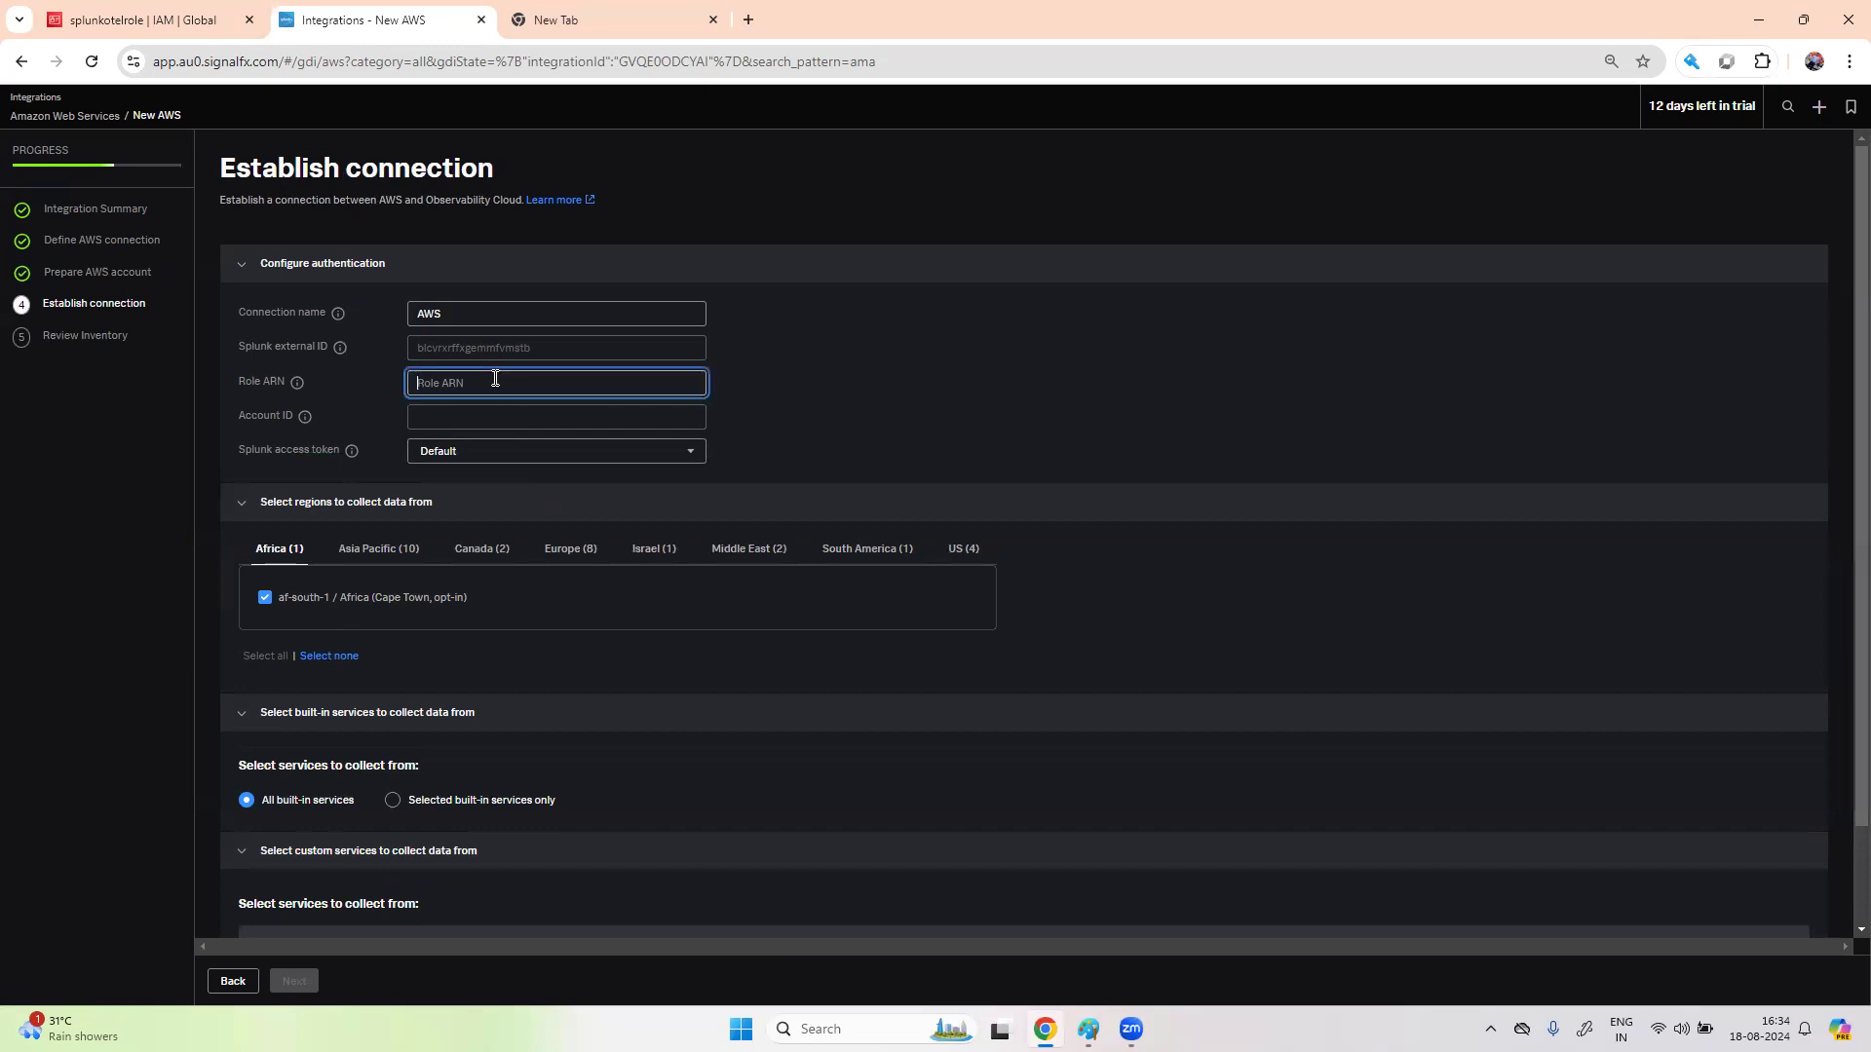
key("ctrl+v")
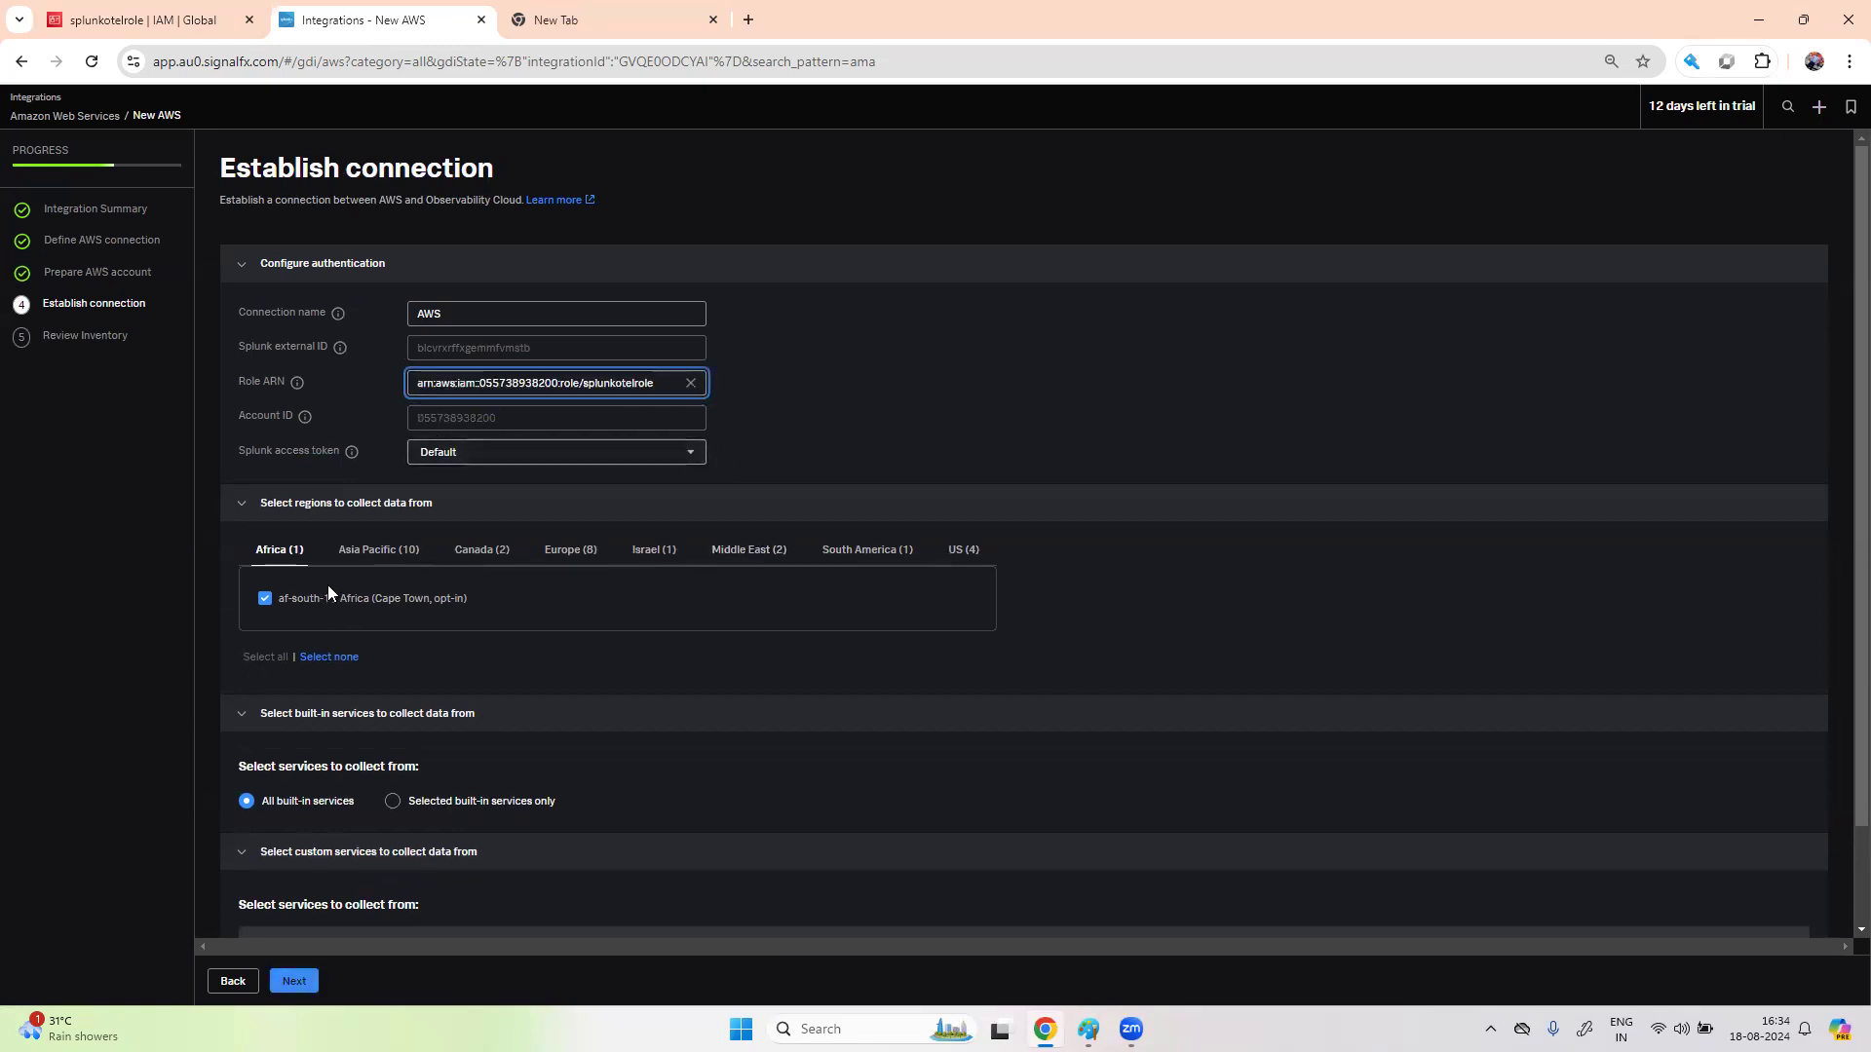
- Deselect Cape Town, Asia Pacific, Canada, Europe, Israel, Middle East and Sao Paulo regions, keeping four US
left_click(263, 600)
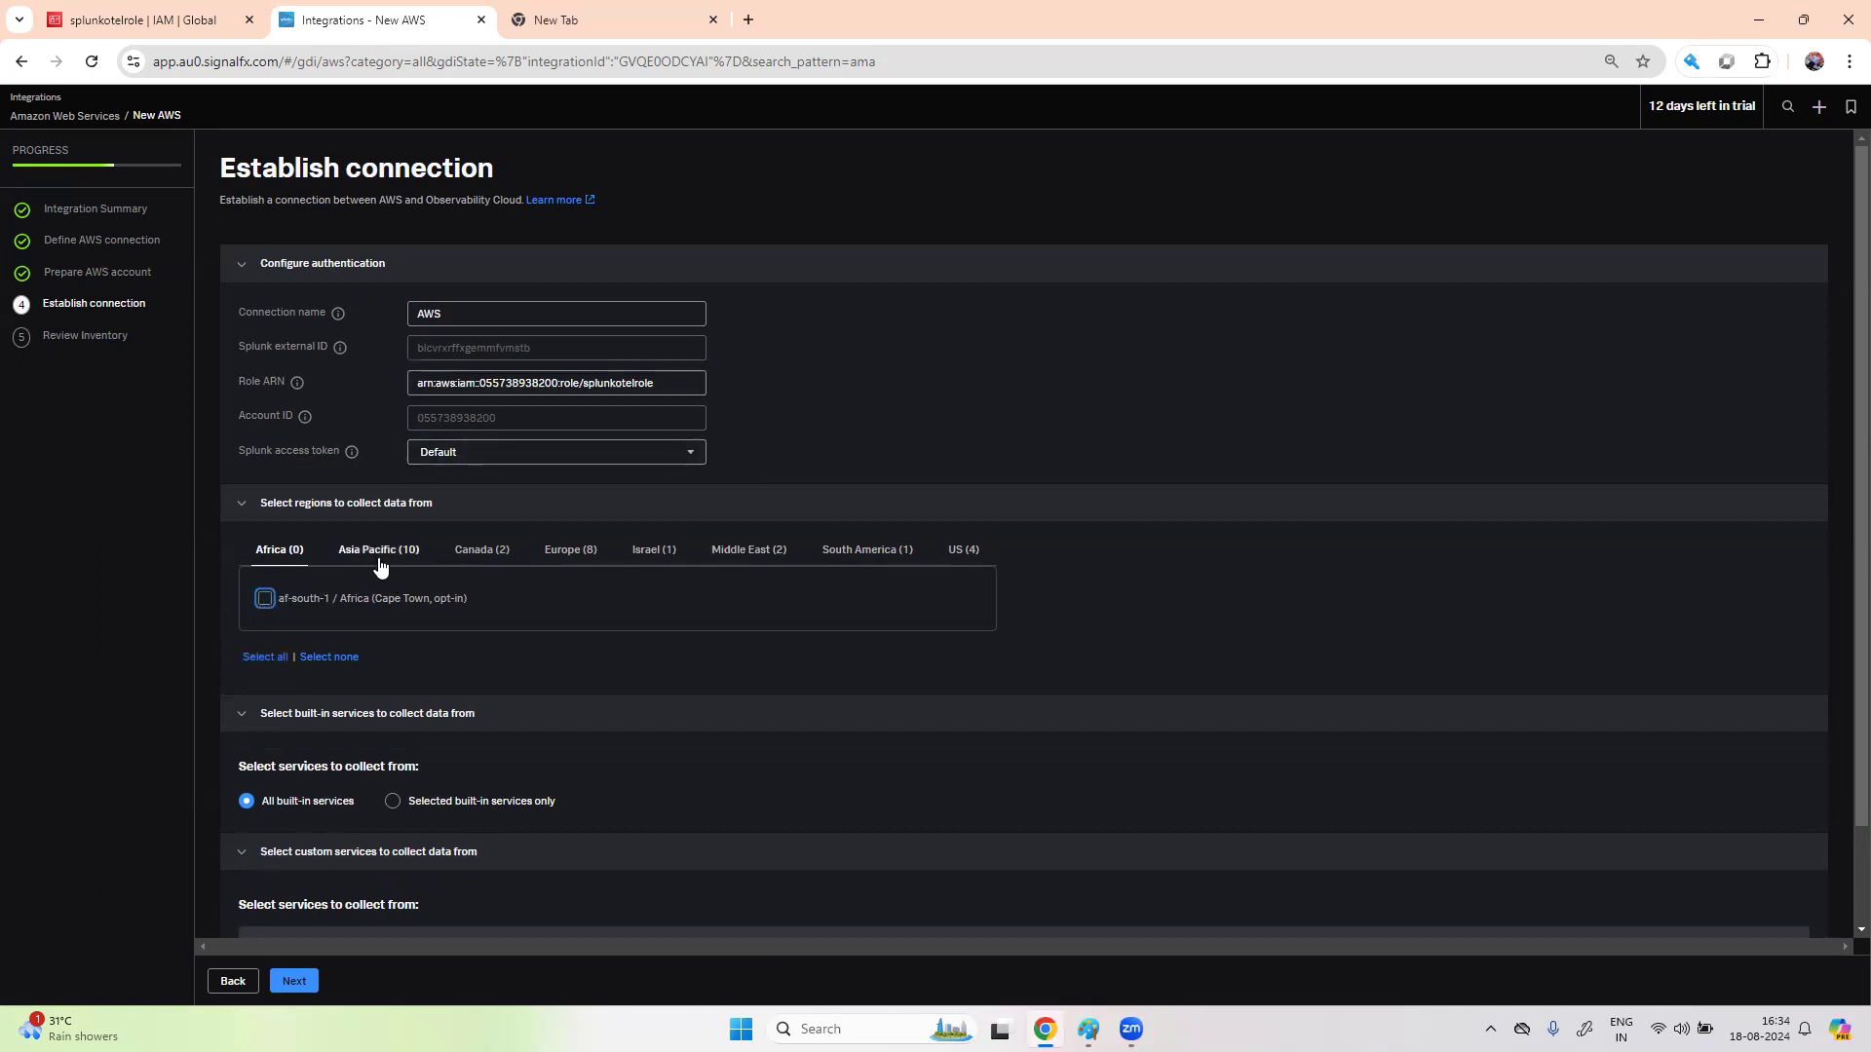
left_click(378, 553)
left_click(269, 606)
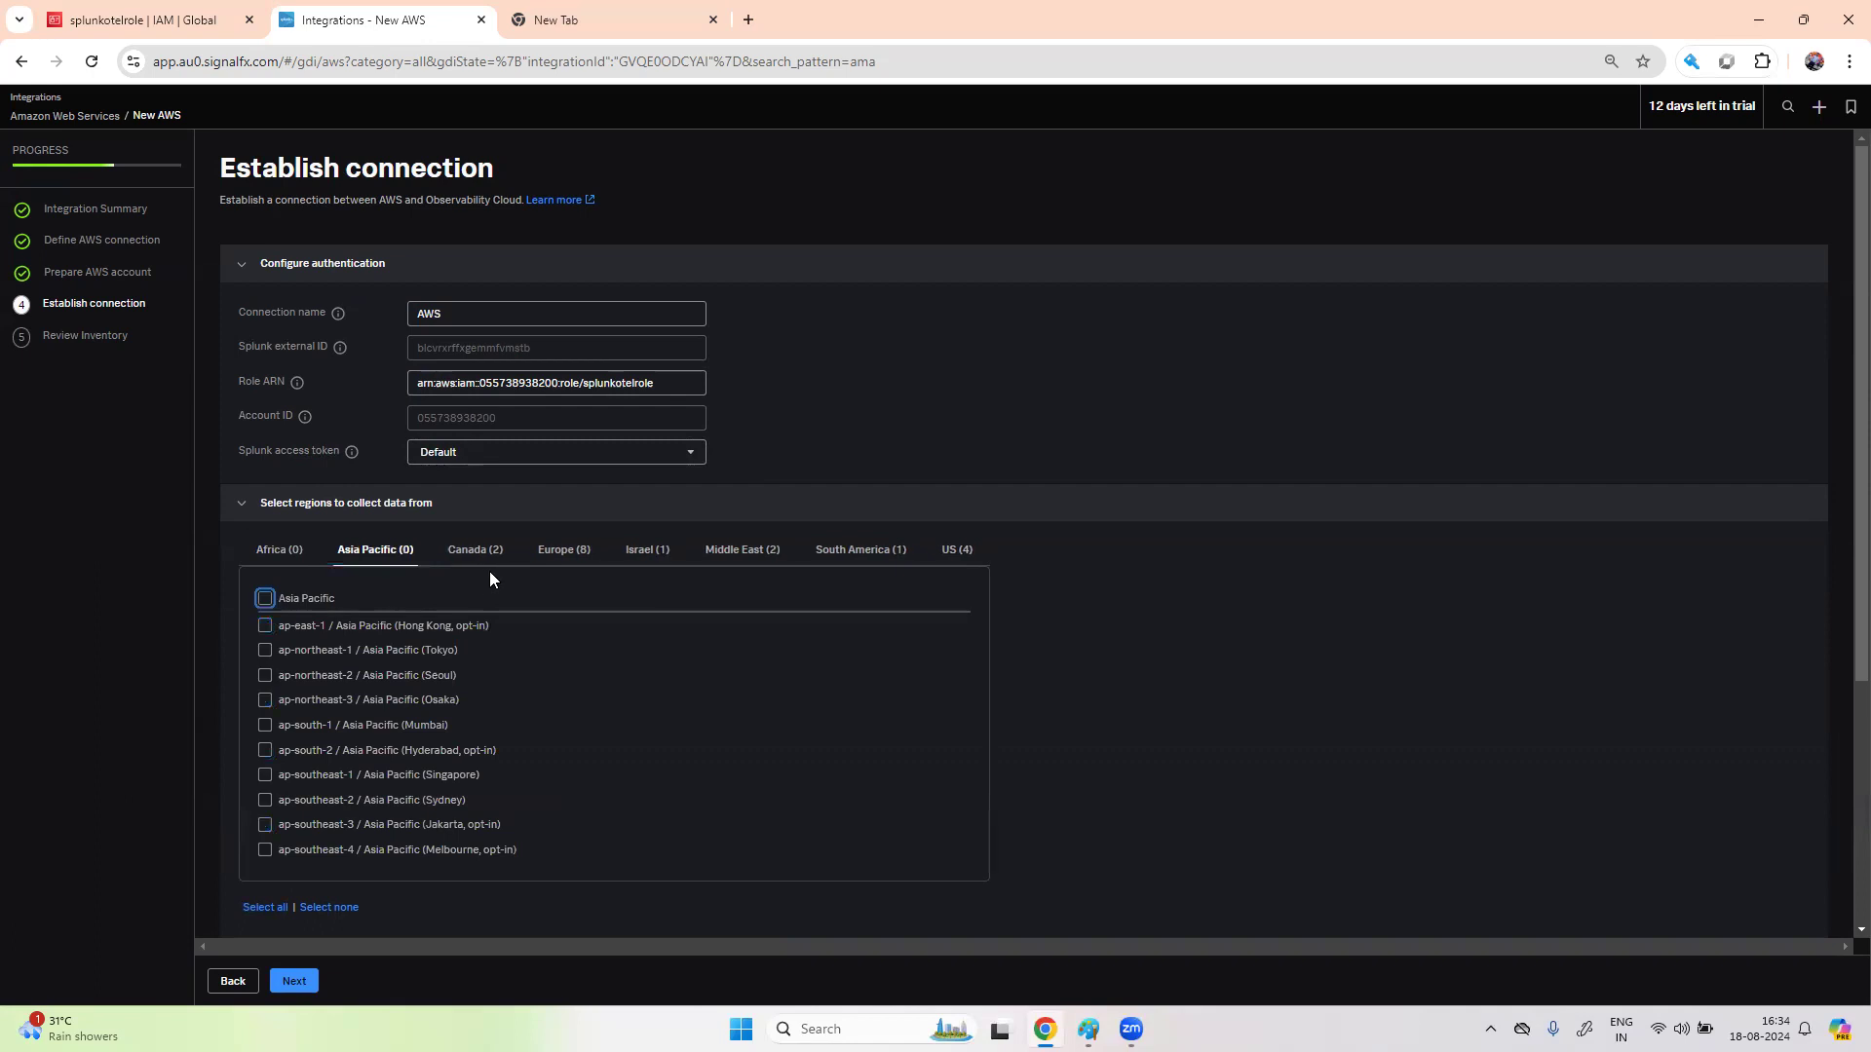
left_click(481, 551)
left_click(264, 600)
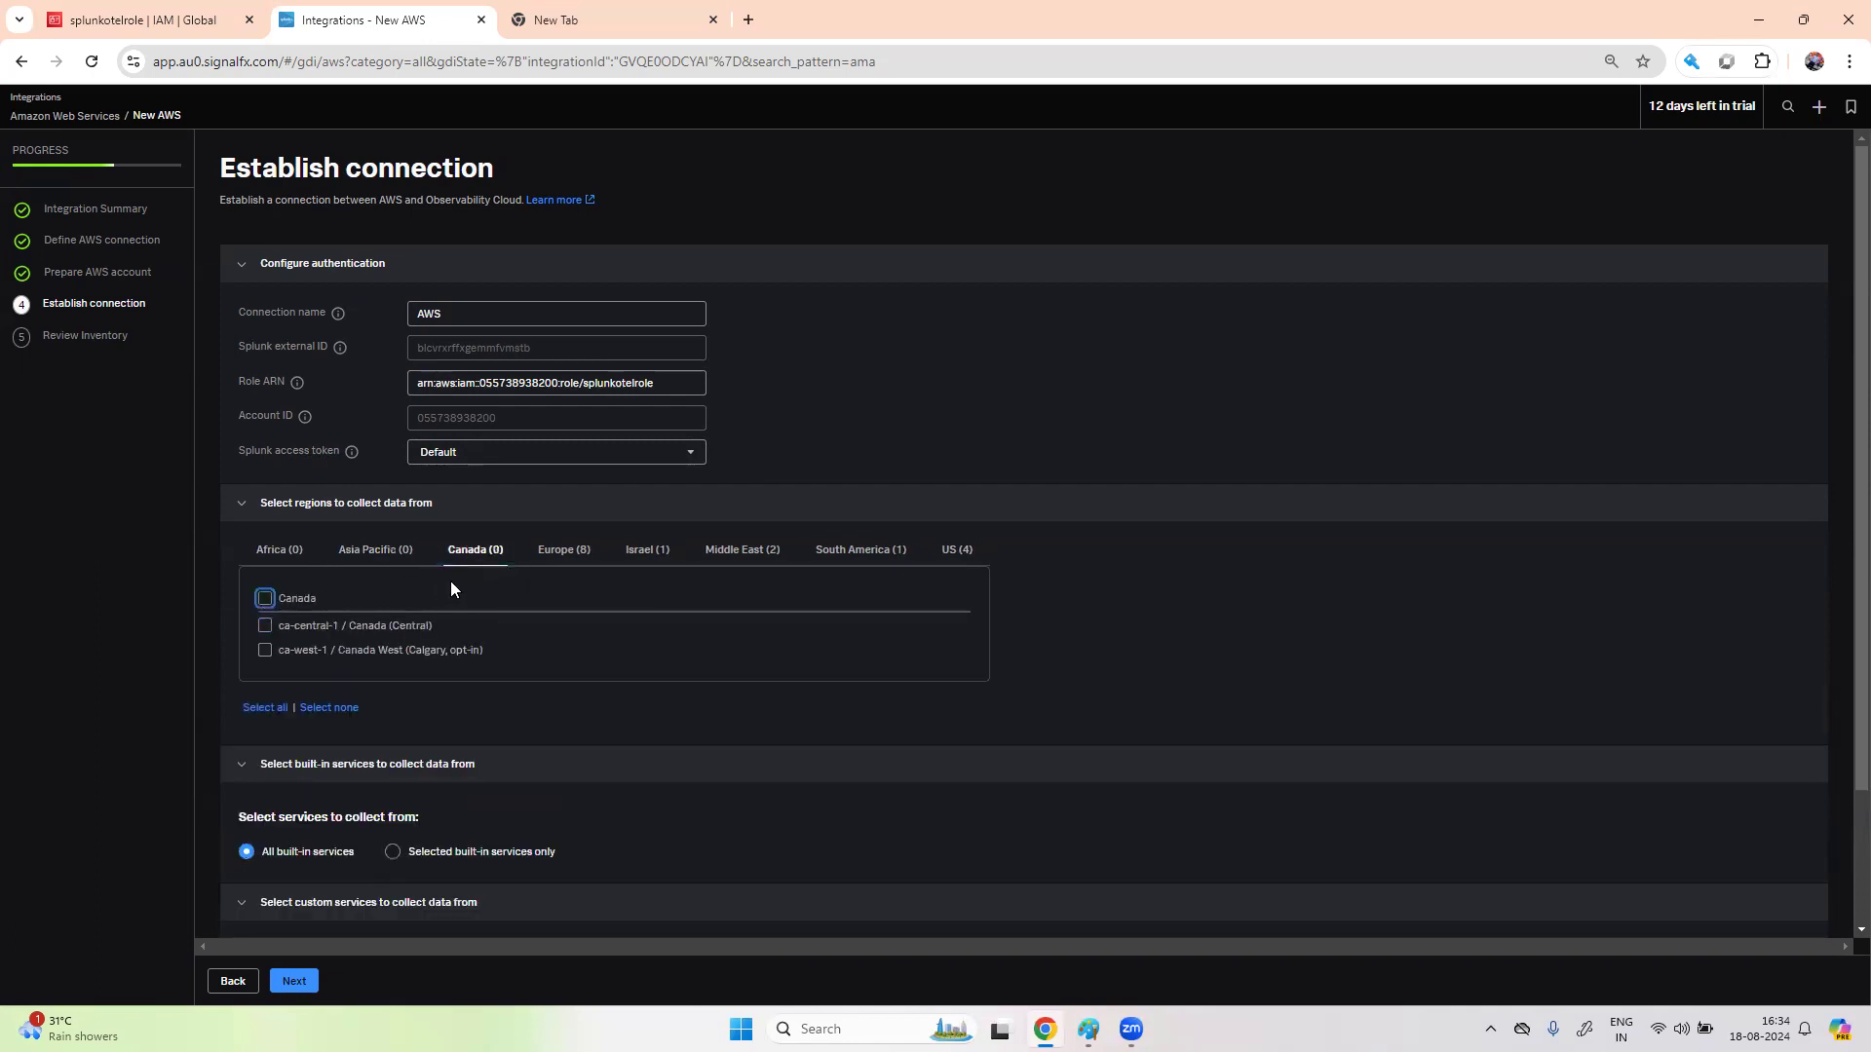
left_click(565, 552)
left_click(264, 598)
left_click(668, 554)
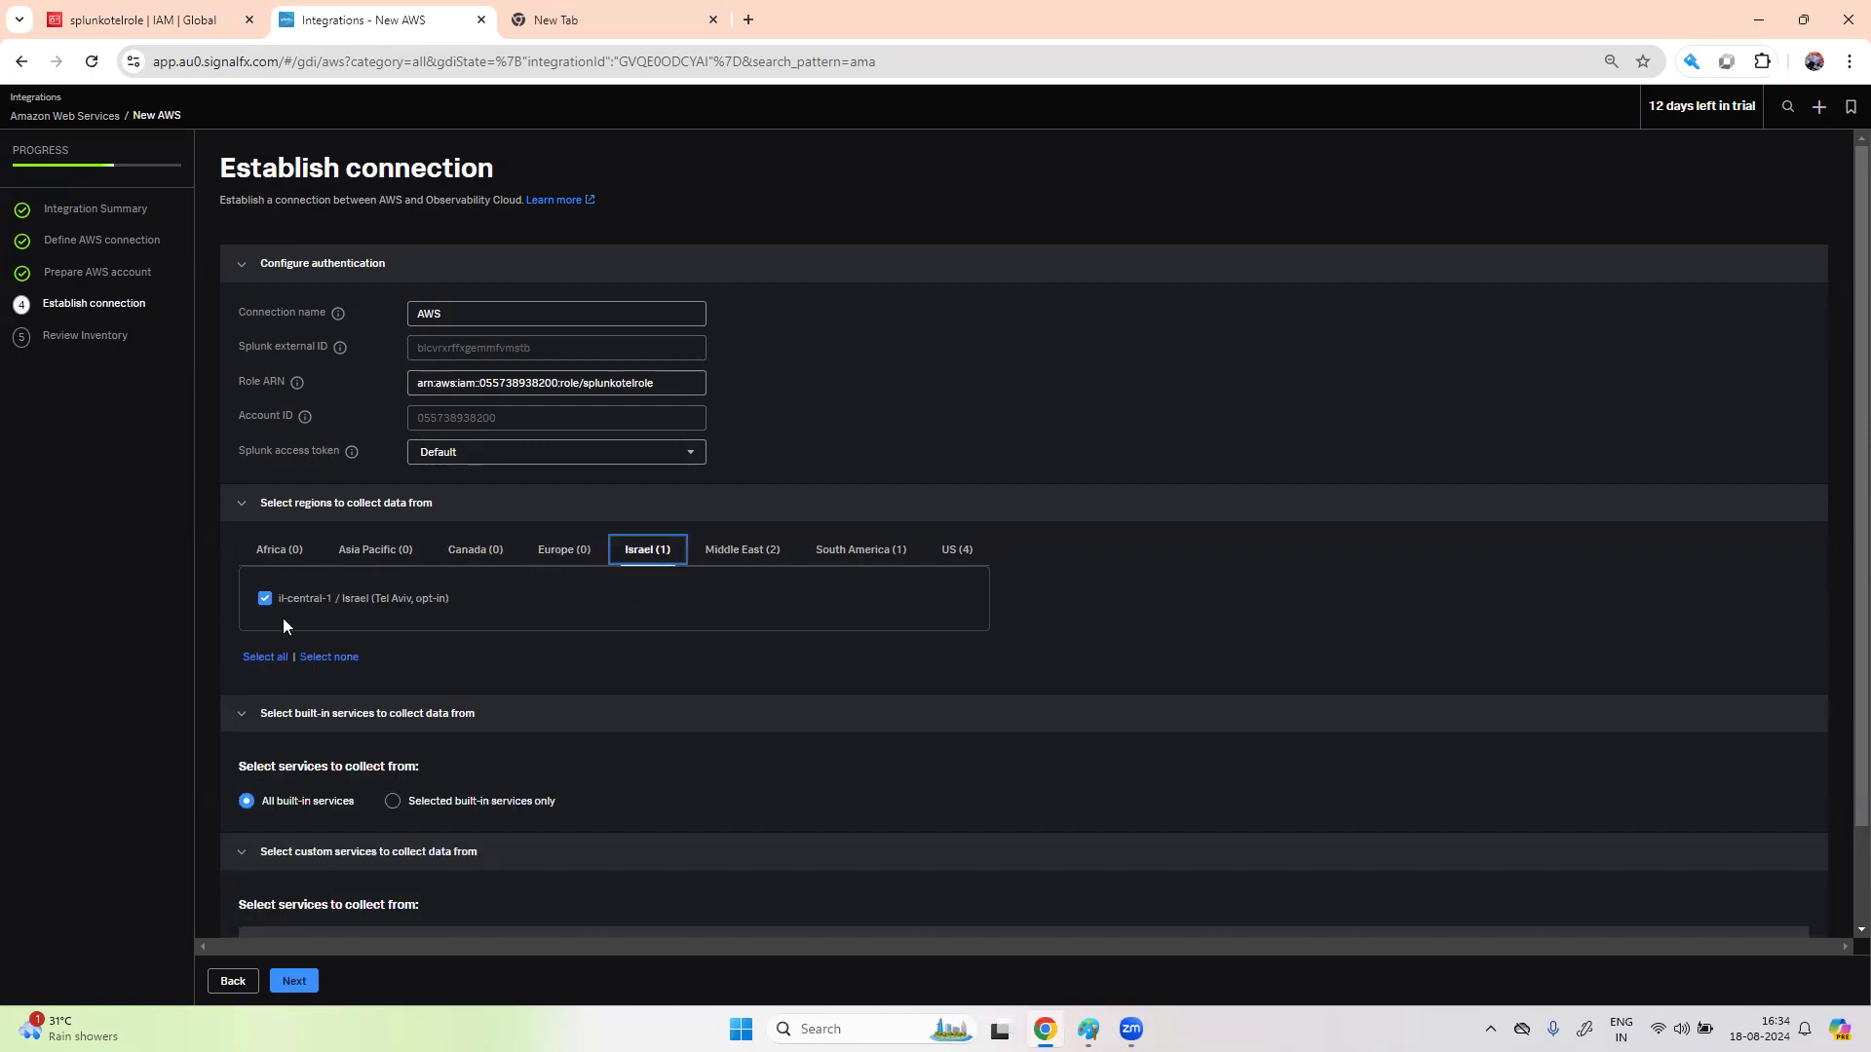
left_click(264, 601)
left_click(740, 552)
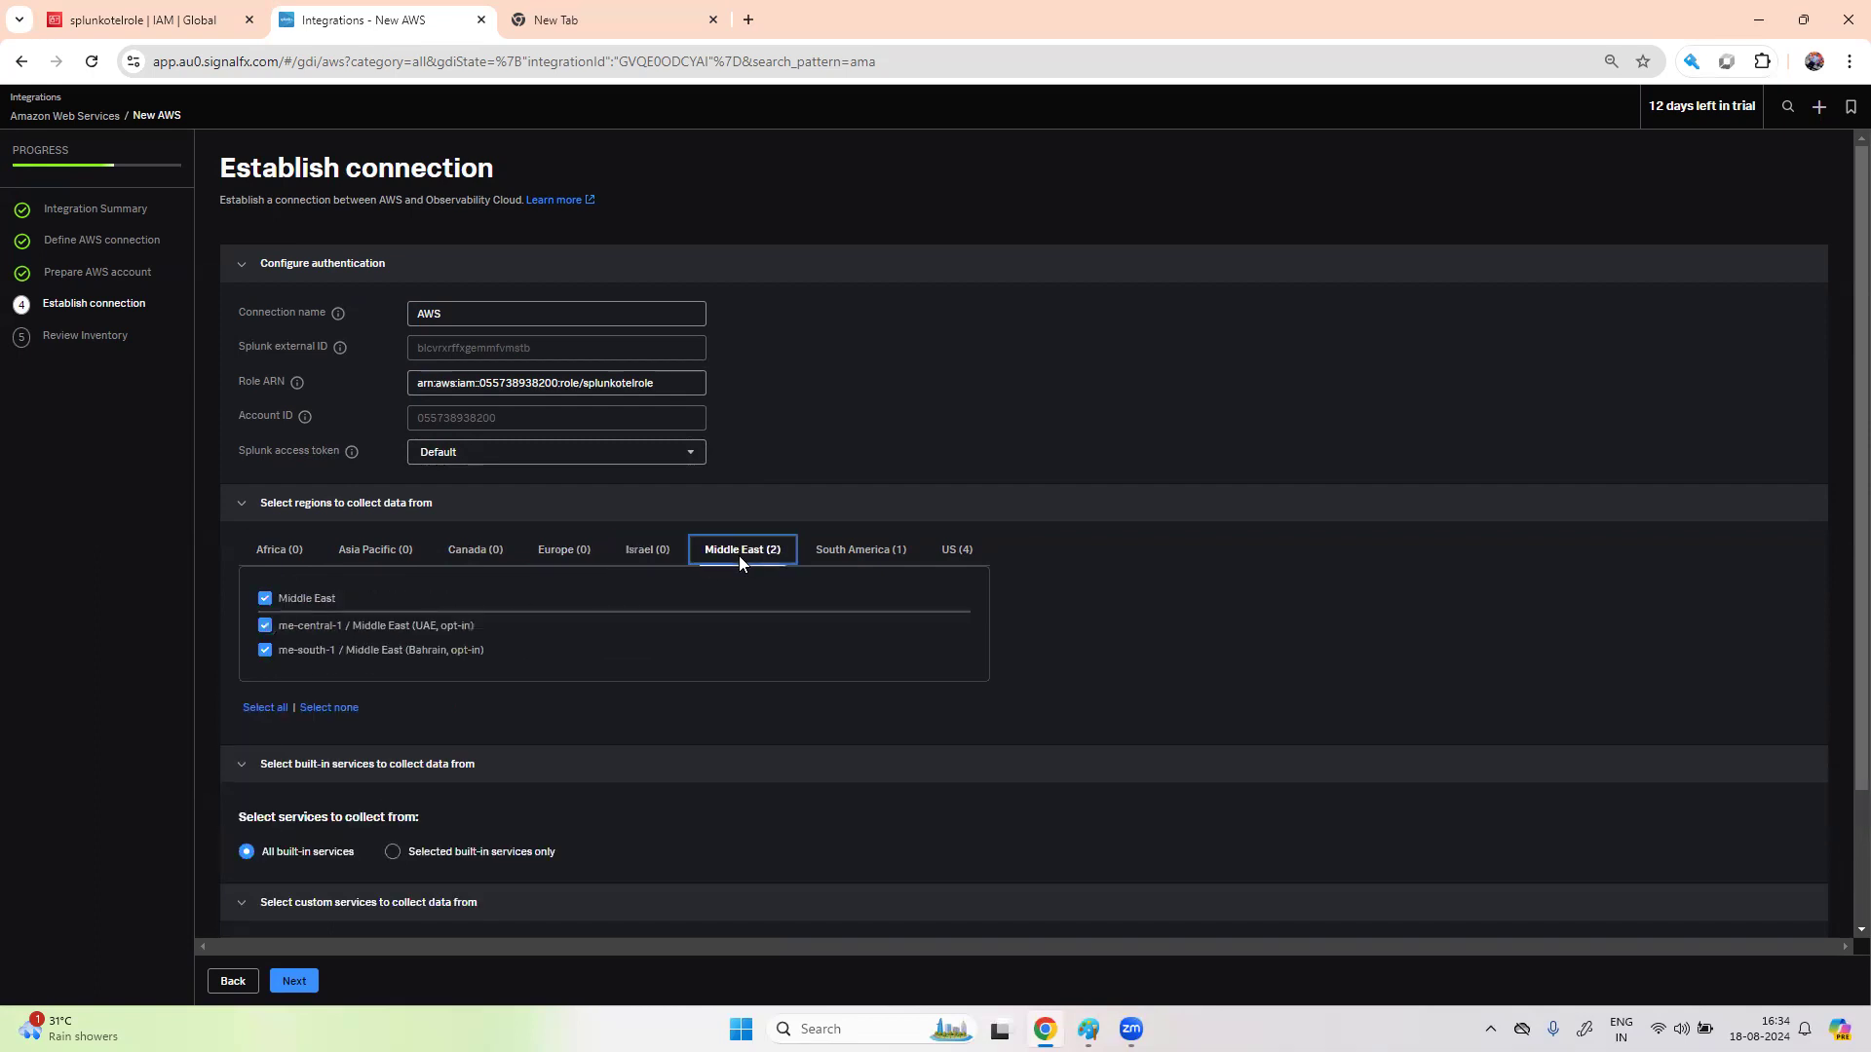
left_click(264, 598)
left_click(862, 552)
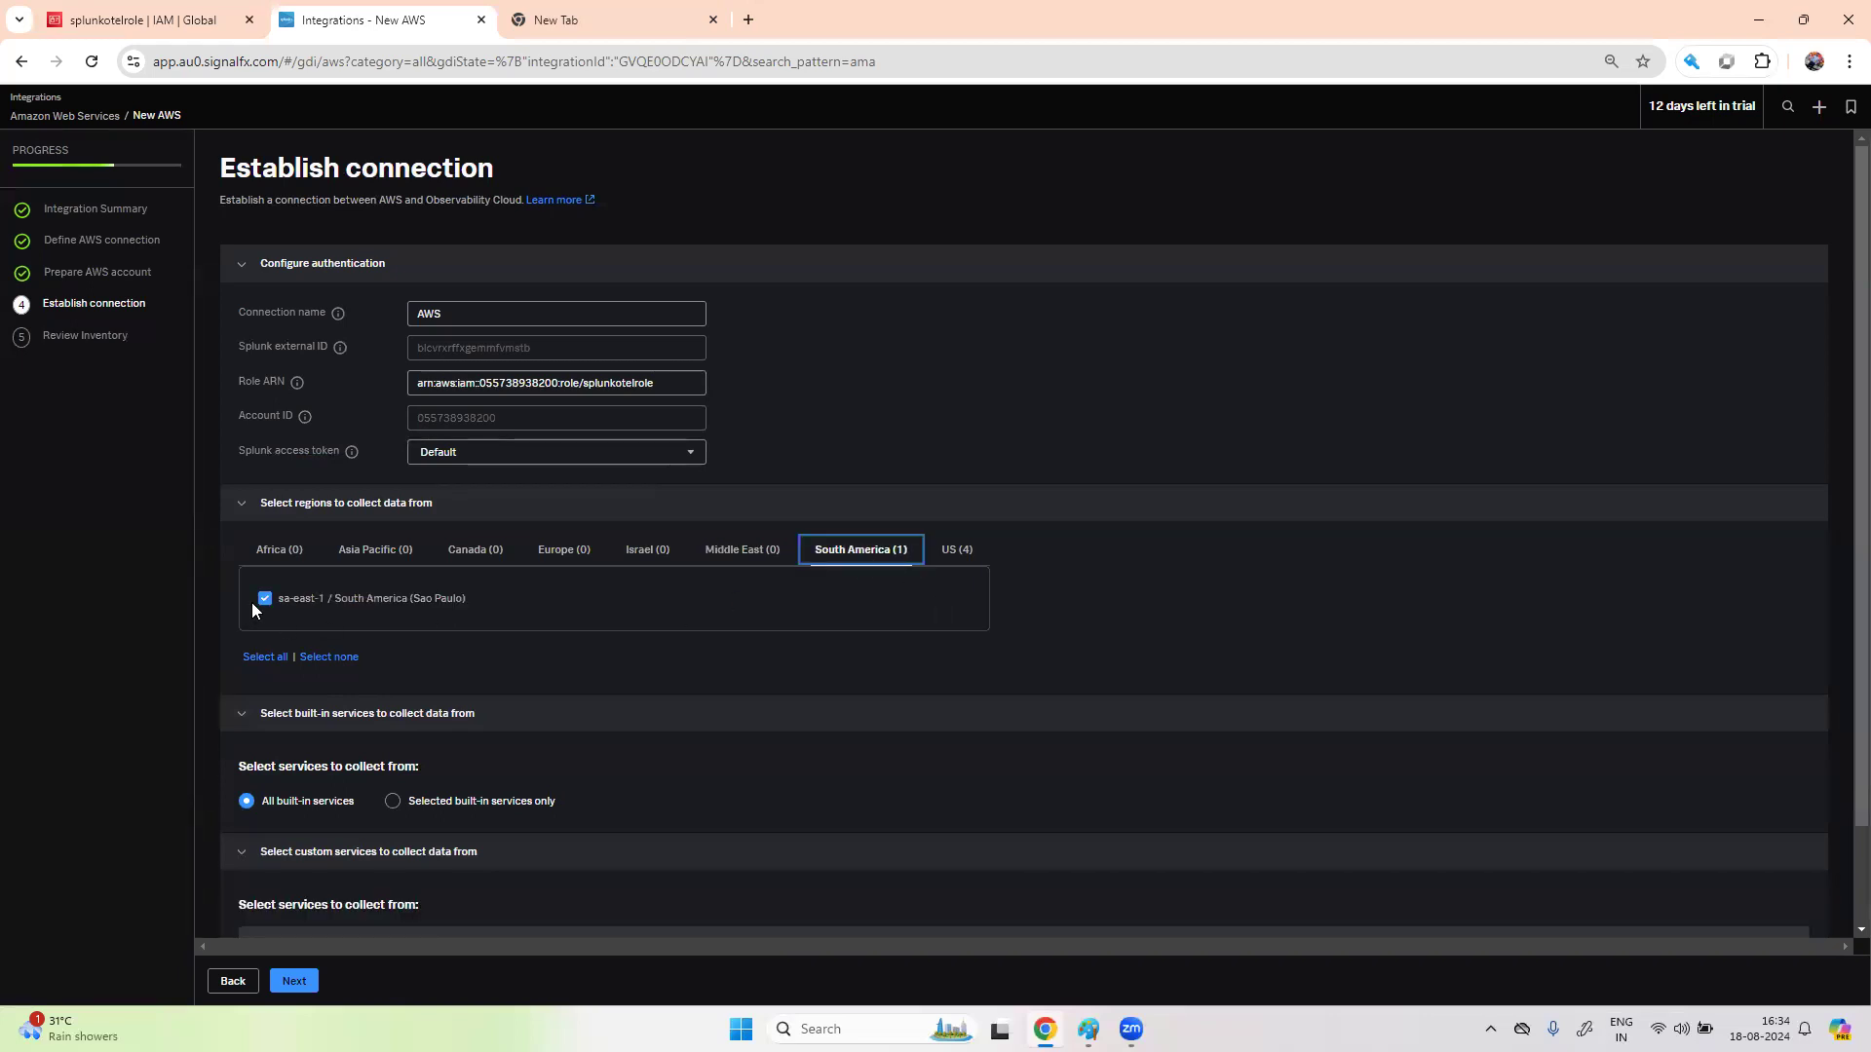
left_click(264, 599)
left_click(962, 551)
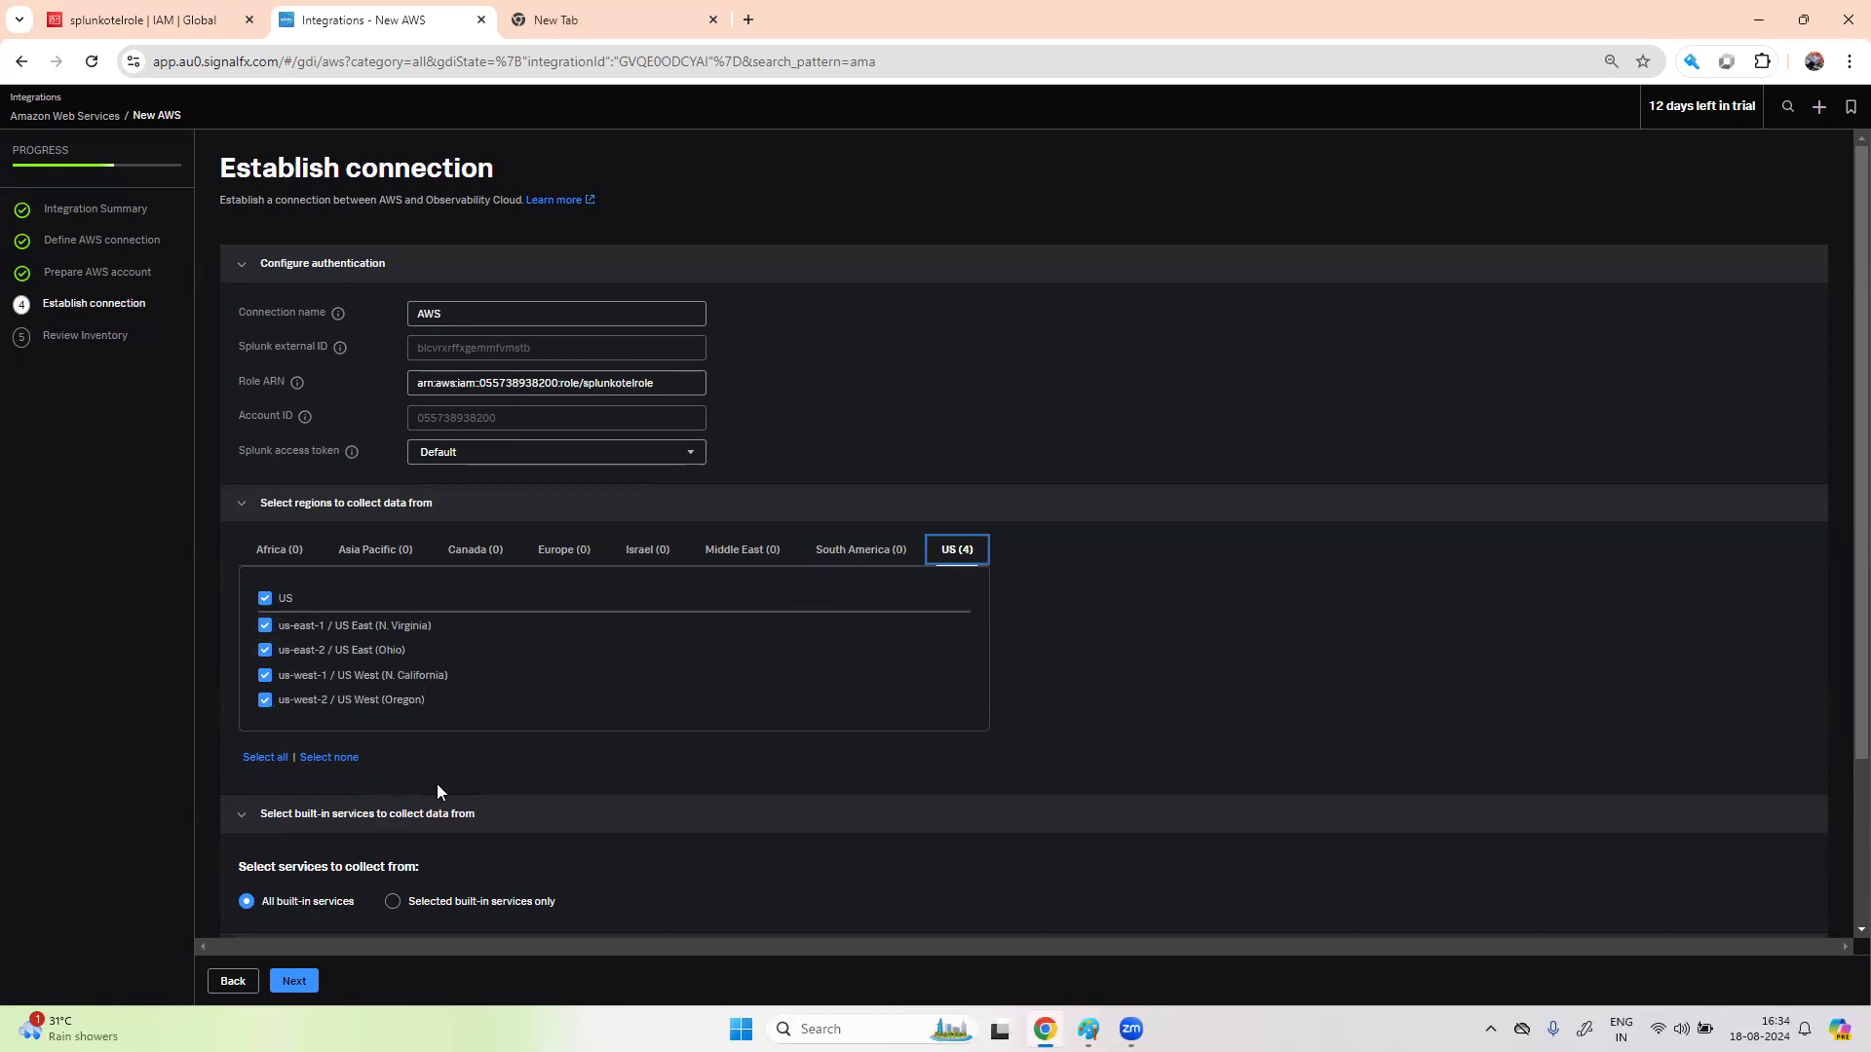
scroll(437, 789, "down", 2)
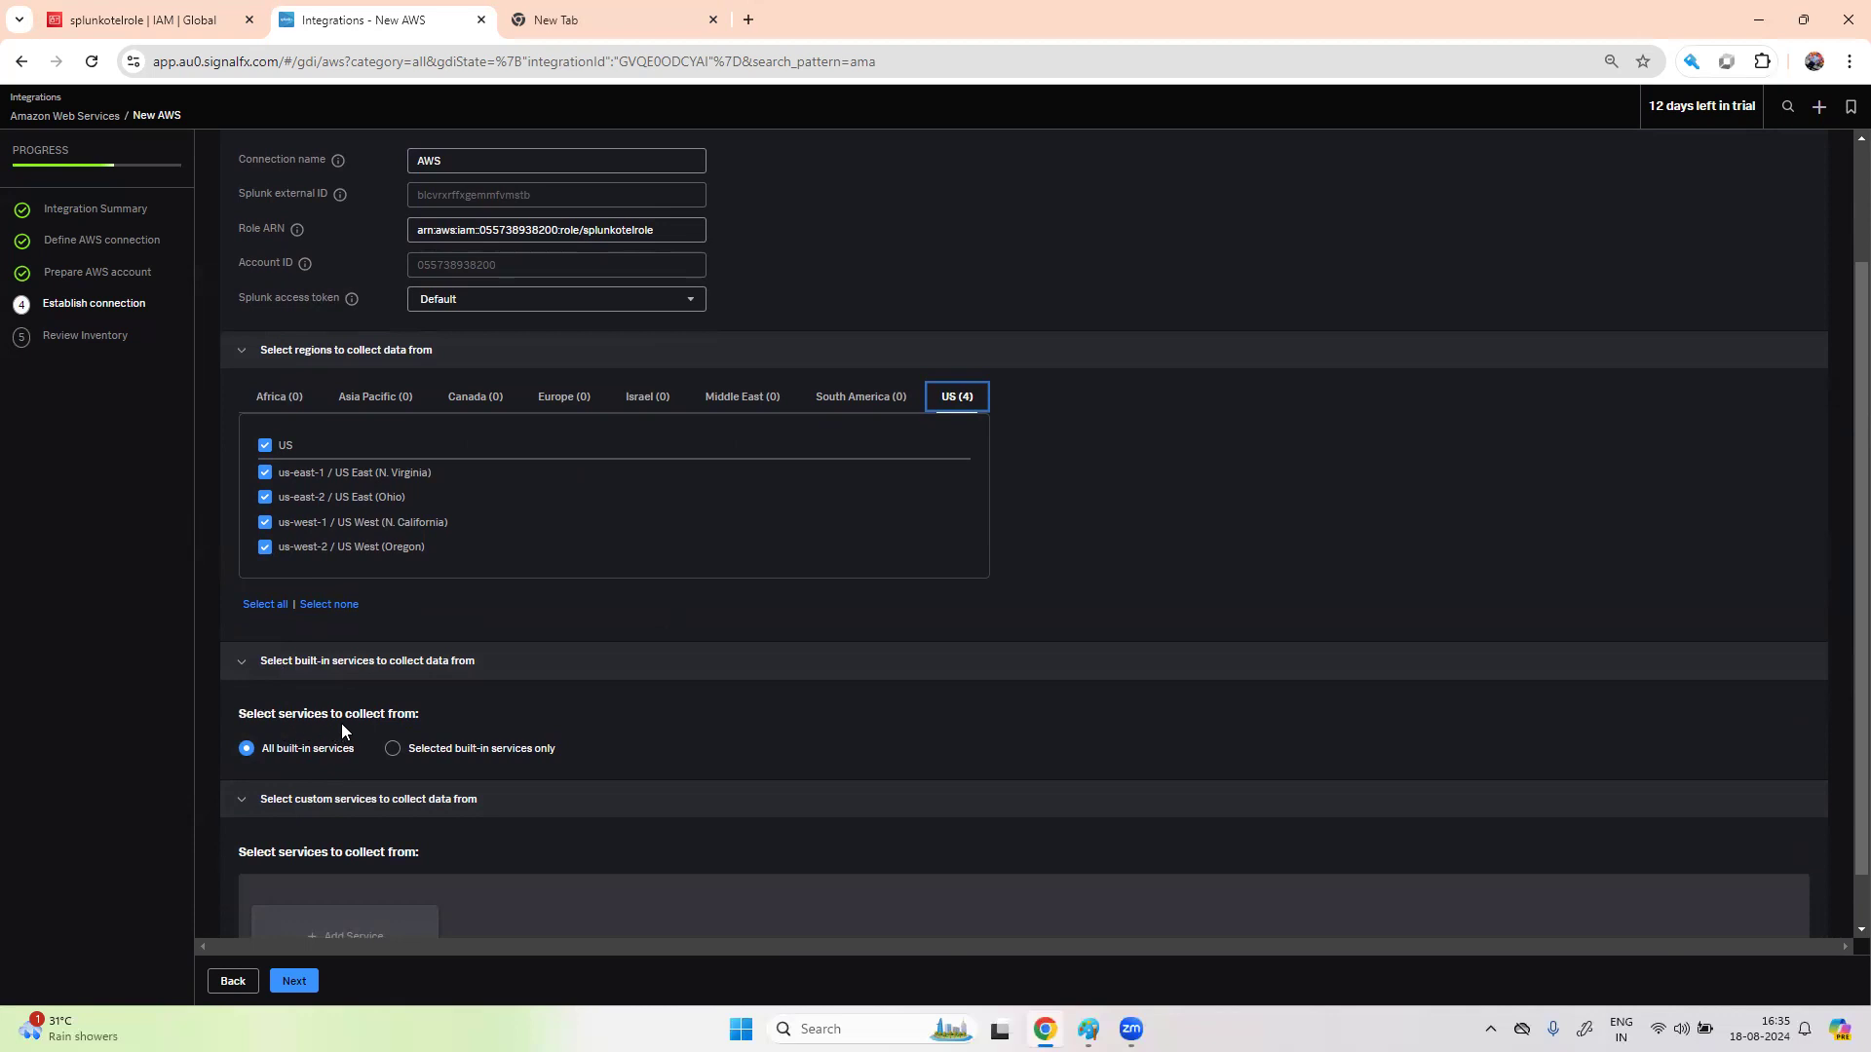
left_click(394, 750)
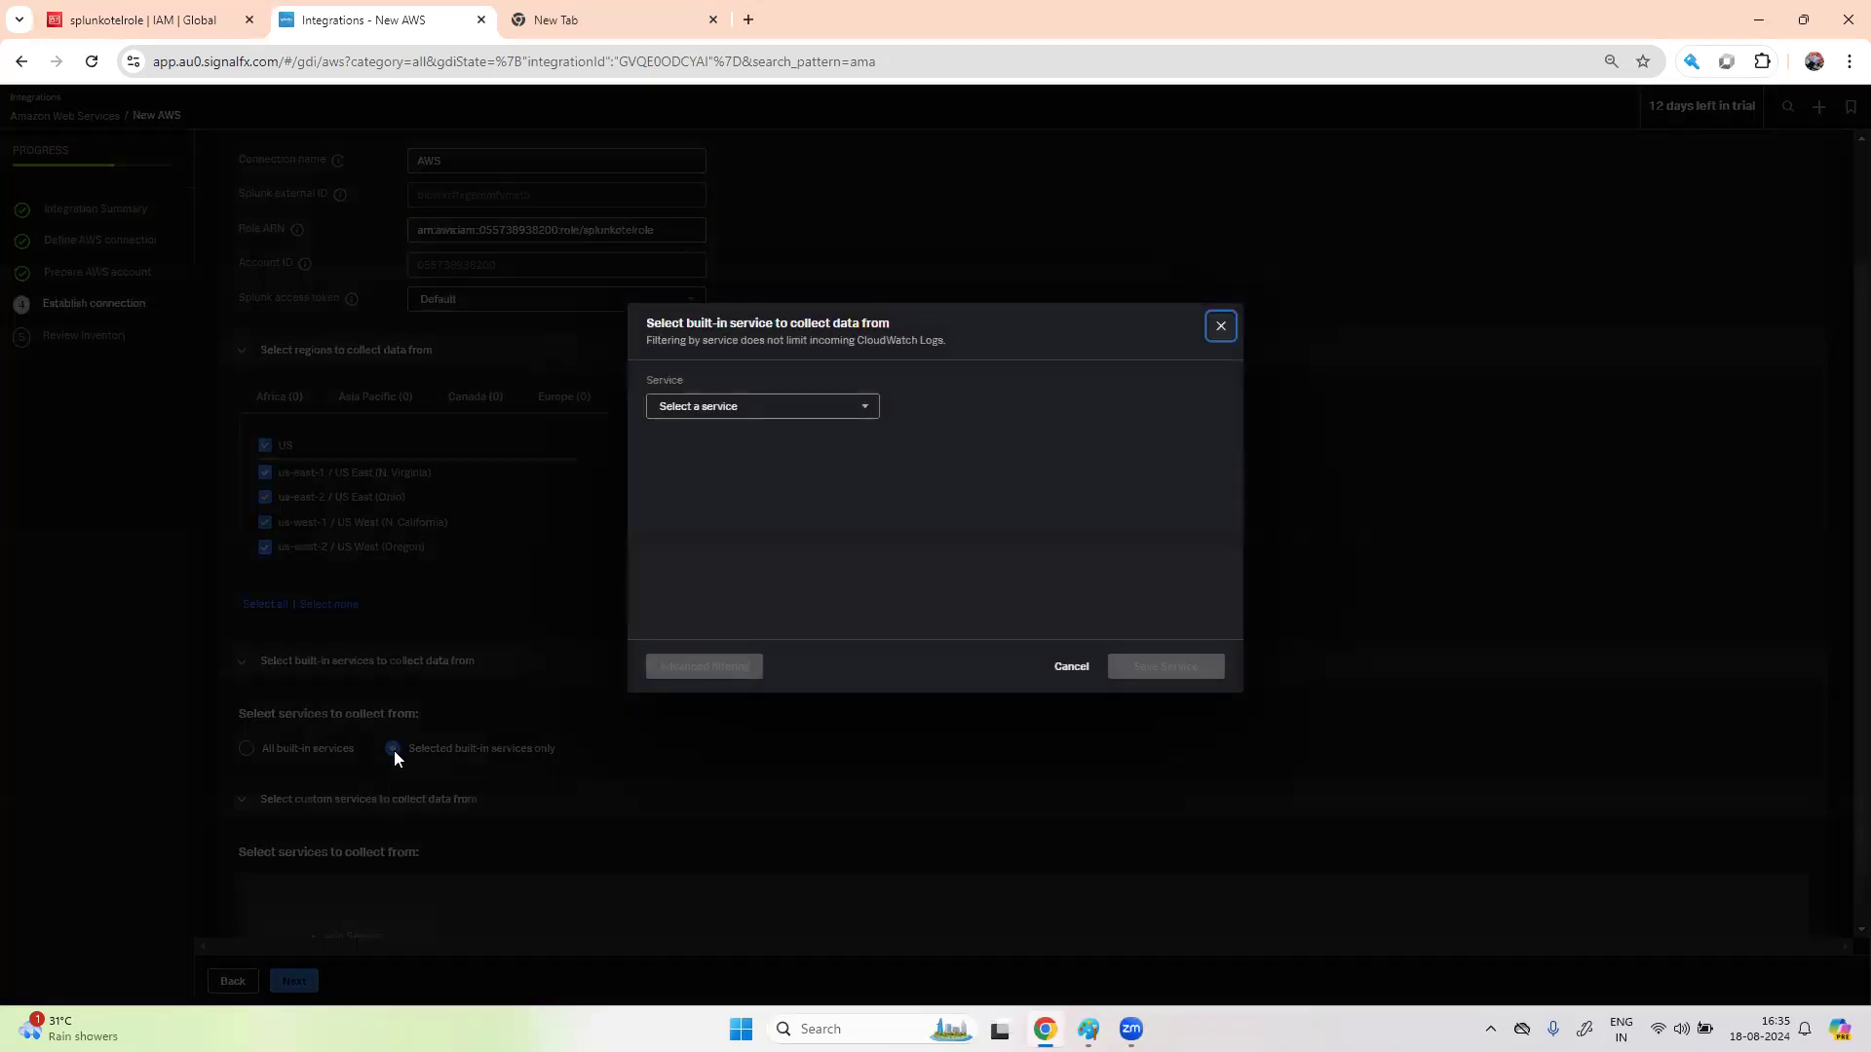
left_click(858, 421)
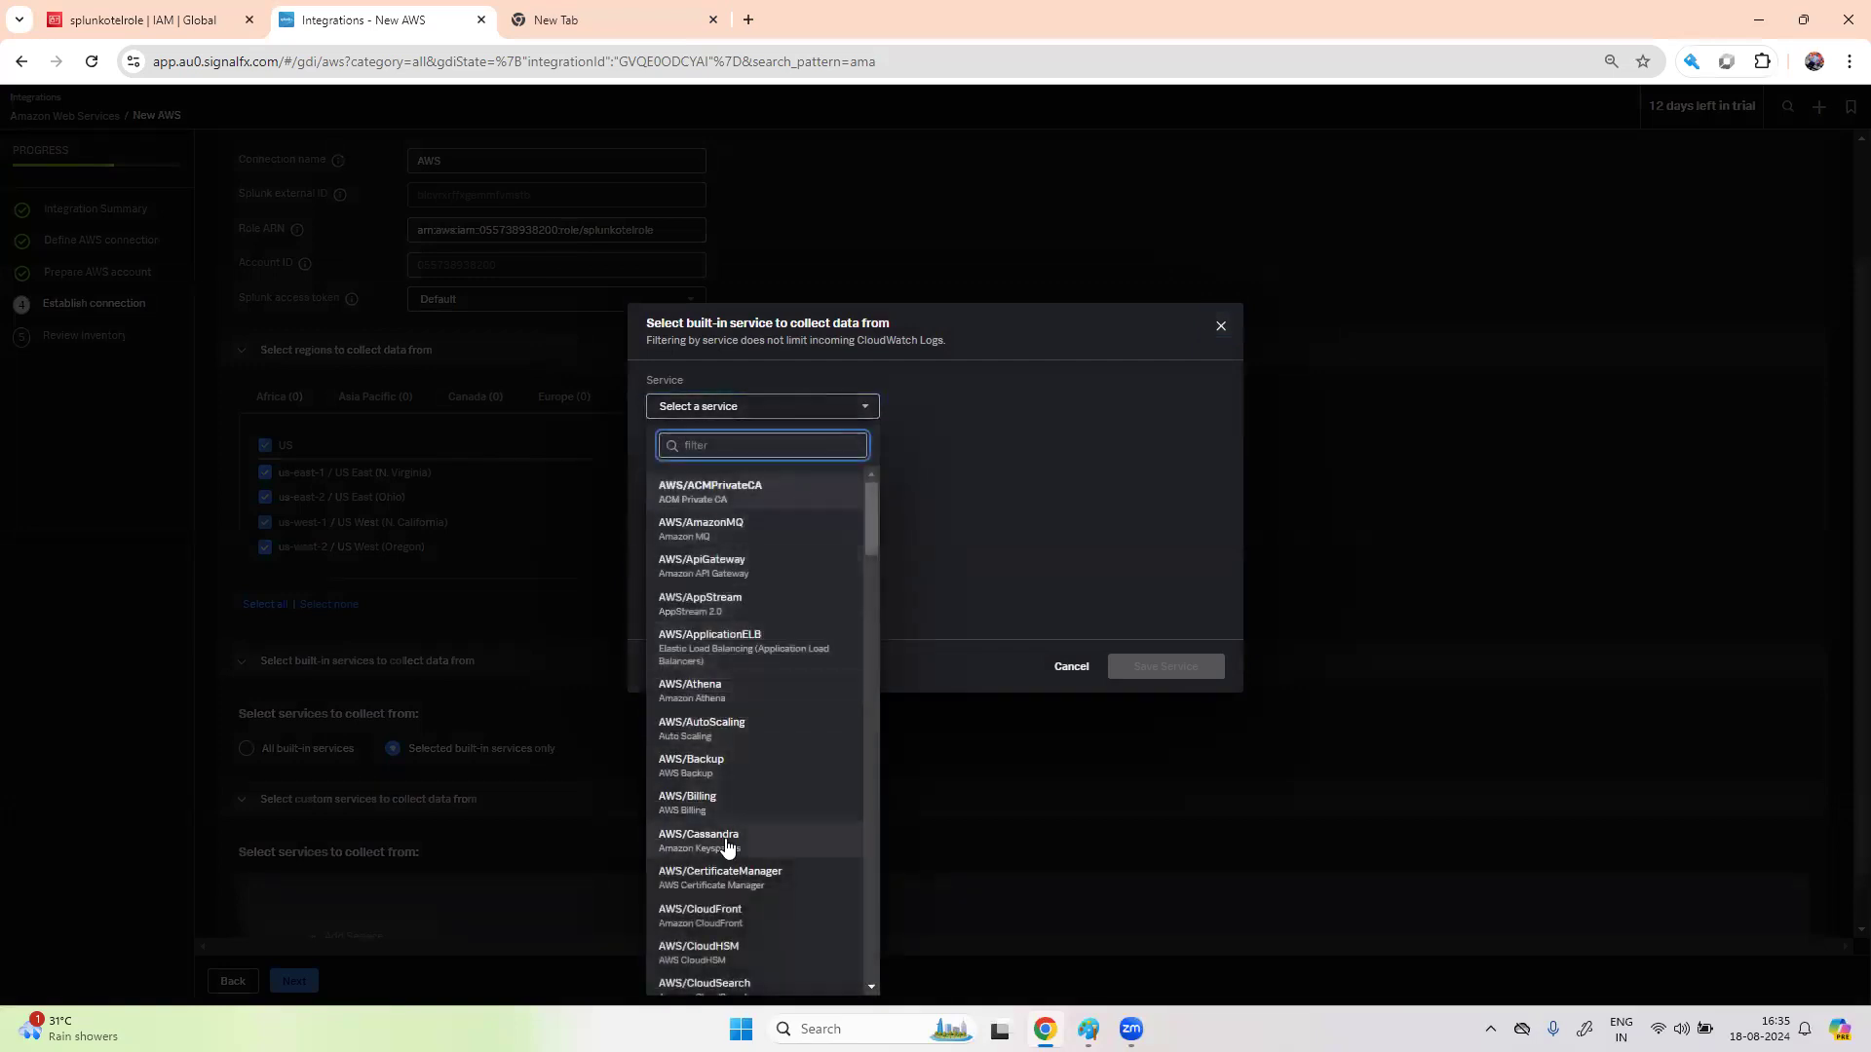
scroll(732, 774, "down", 1)
scroll(733, 772, "down", 10)
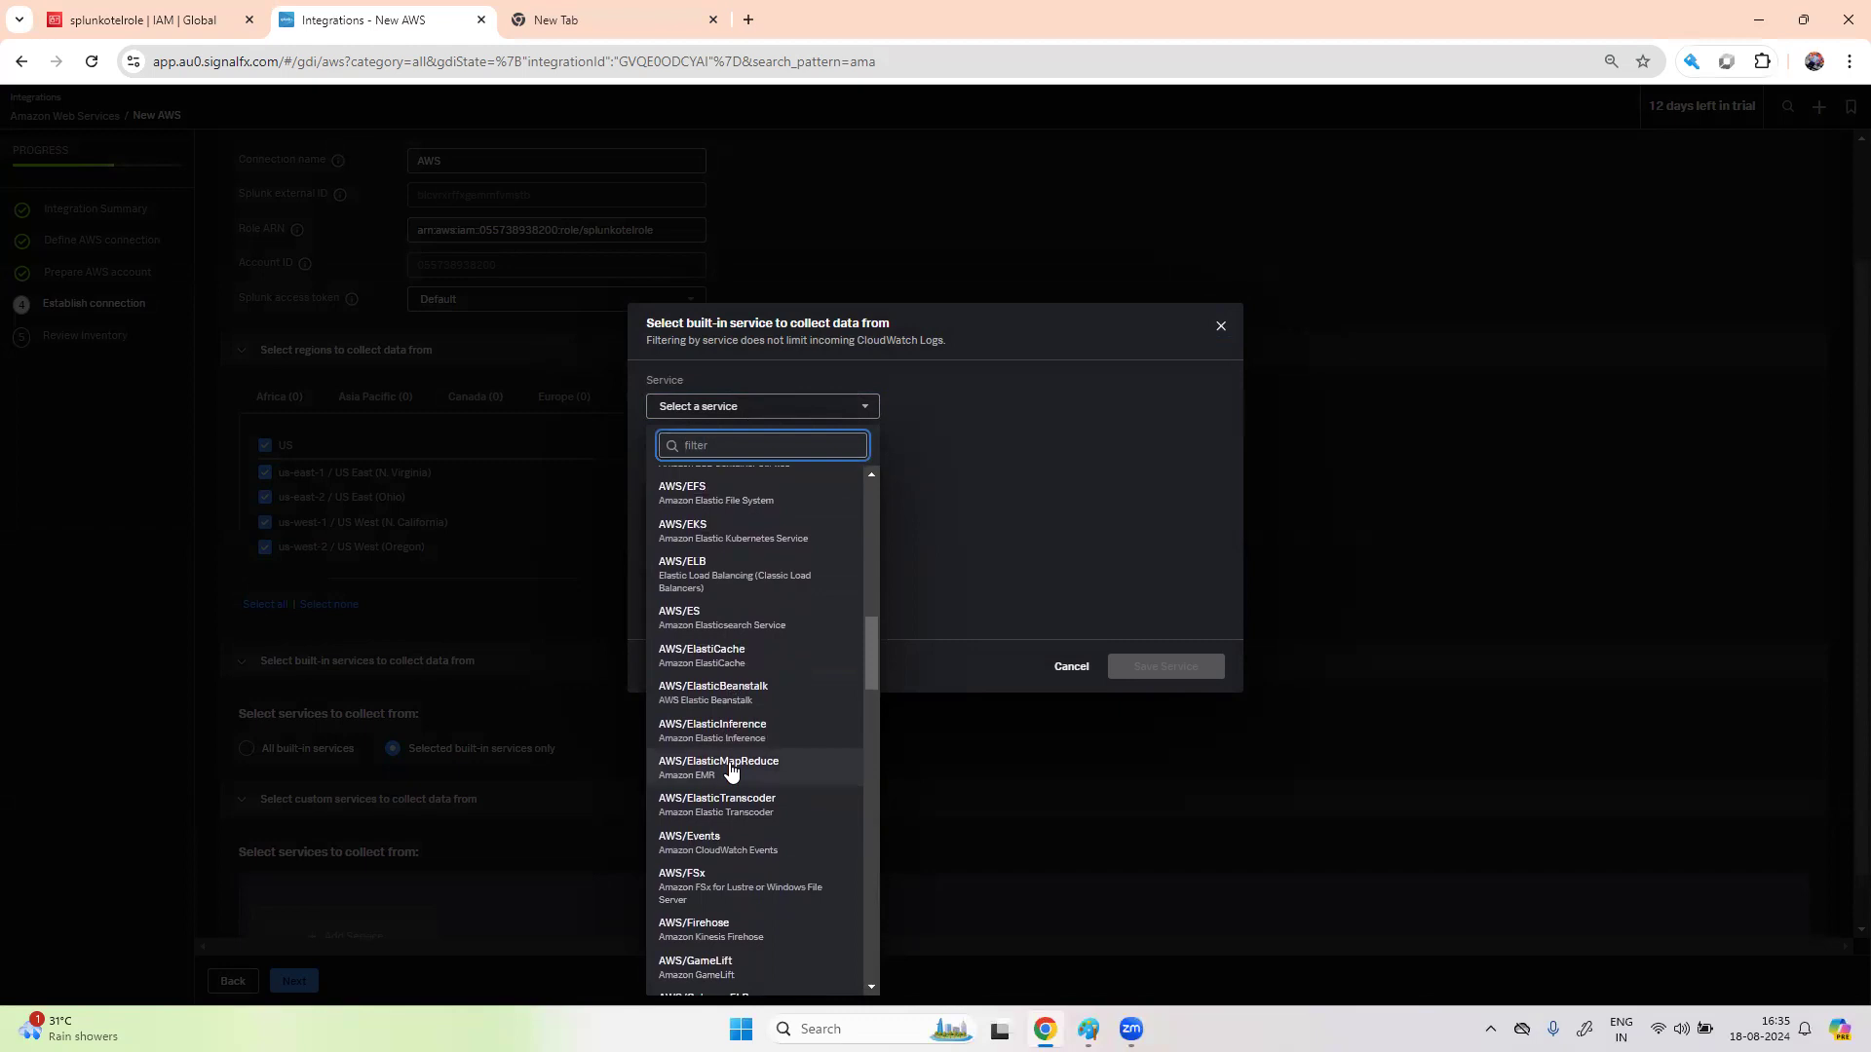
left_click(726, 539)
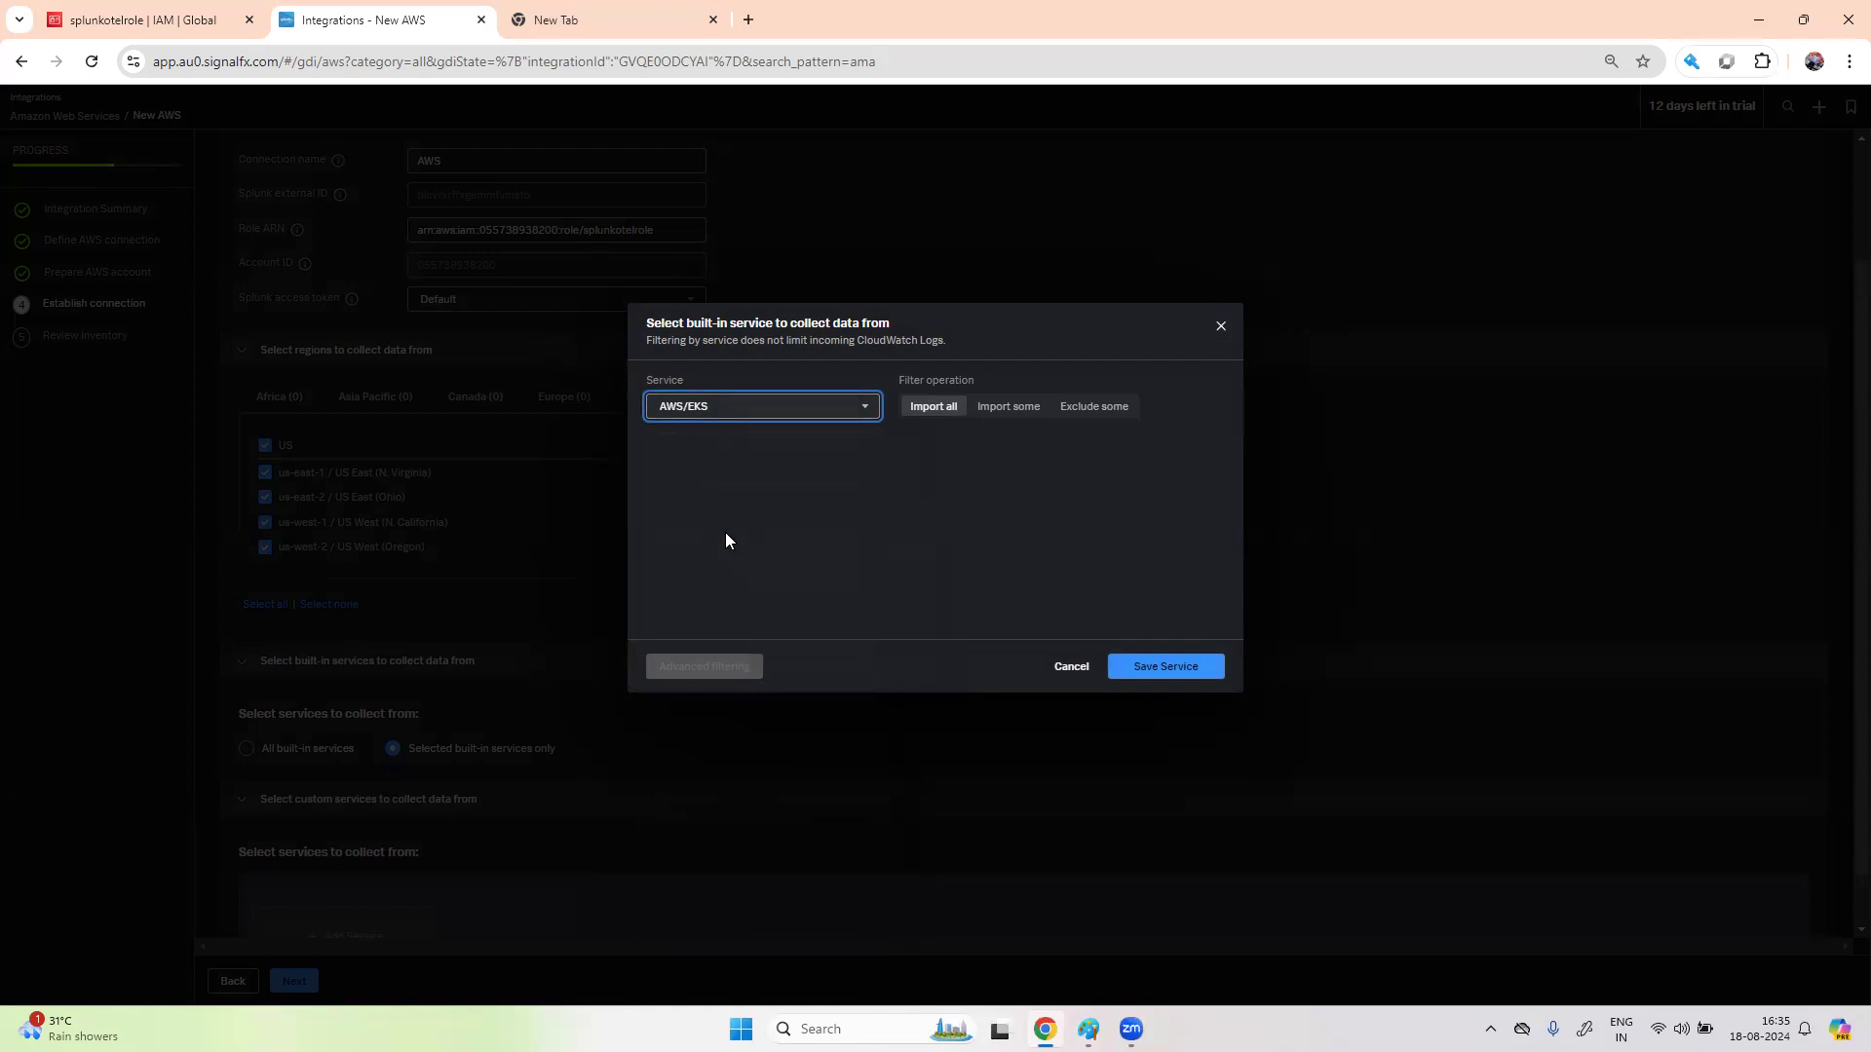
left_click(1224, 330)
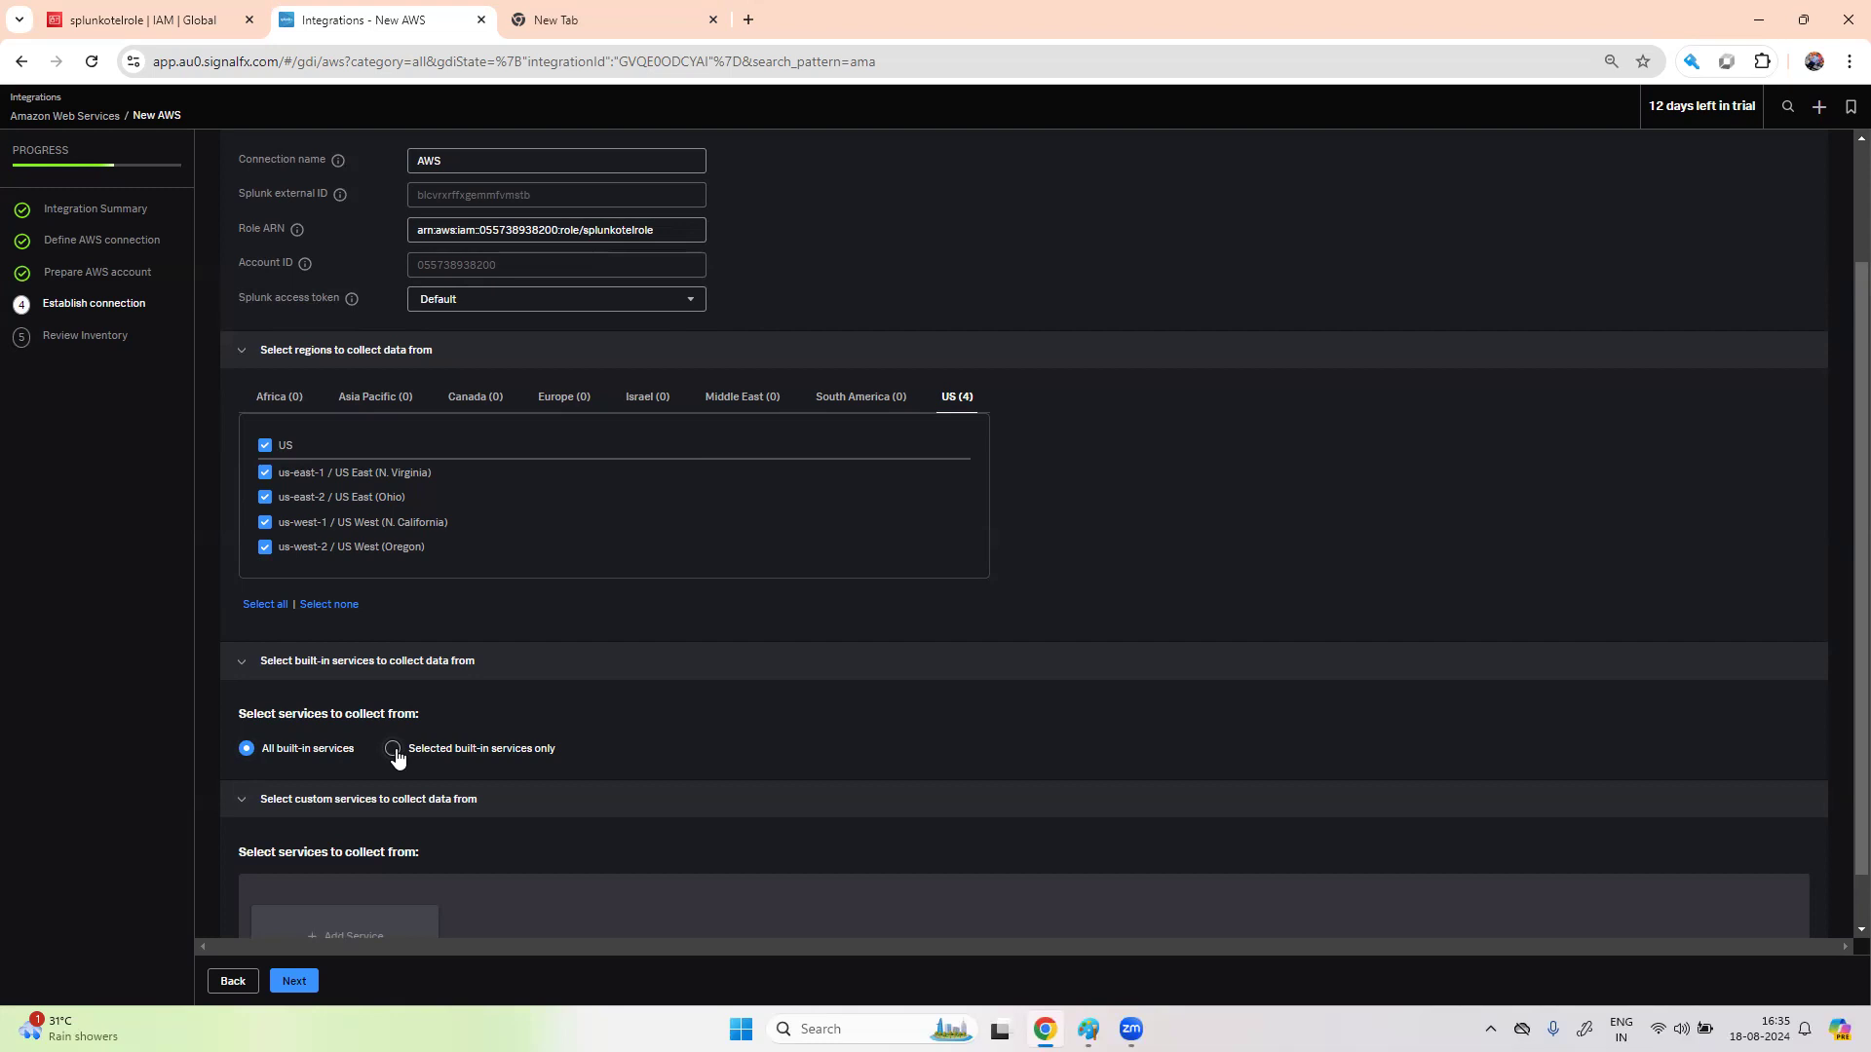
scroll(620, 779, "down", 1)
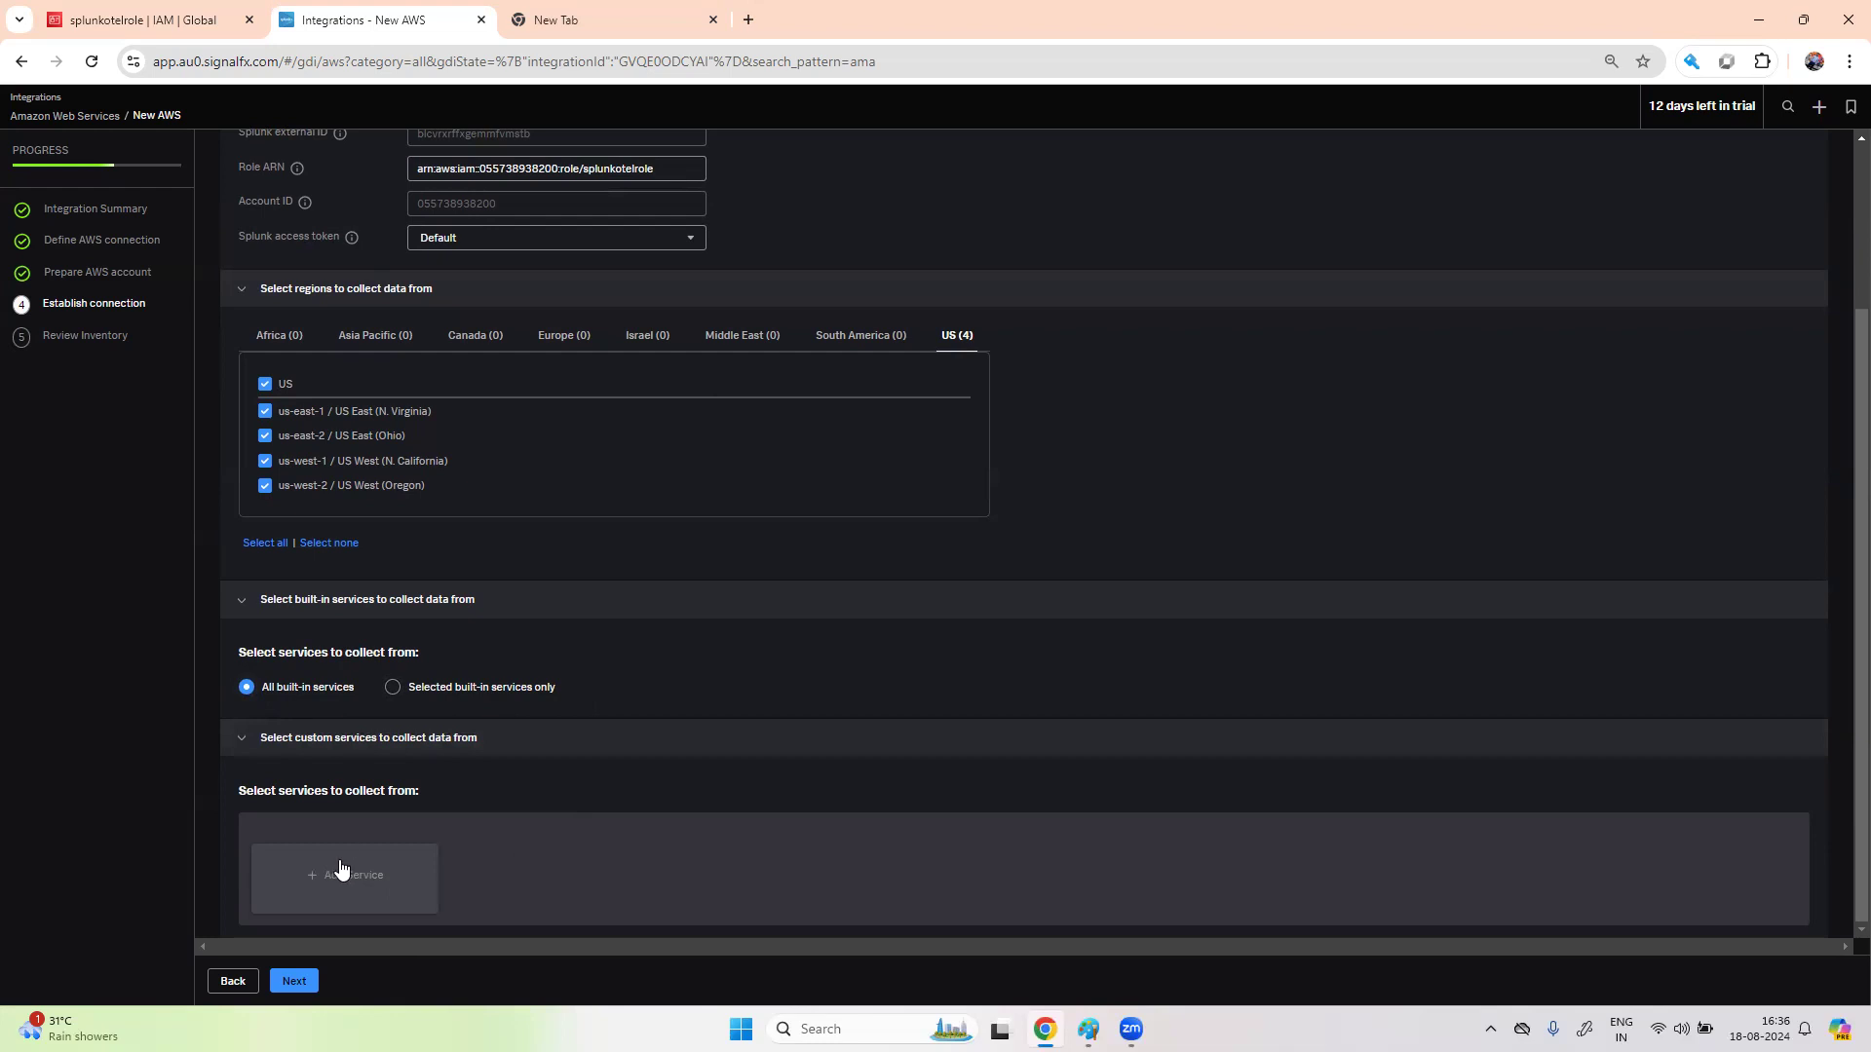
- Establish the AWS connection and explore its metric data on the Infrastructure page
left_click(294, 982)
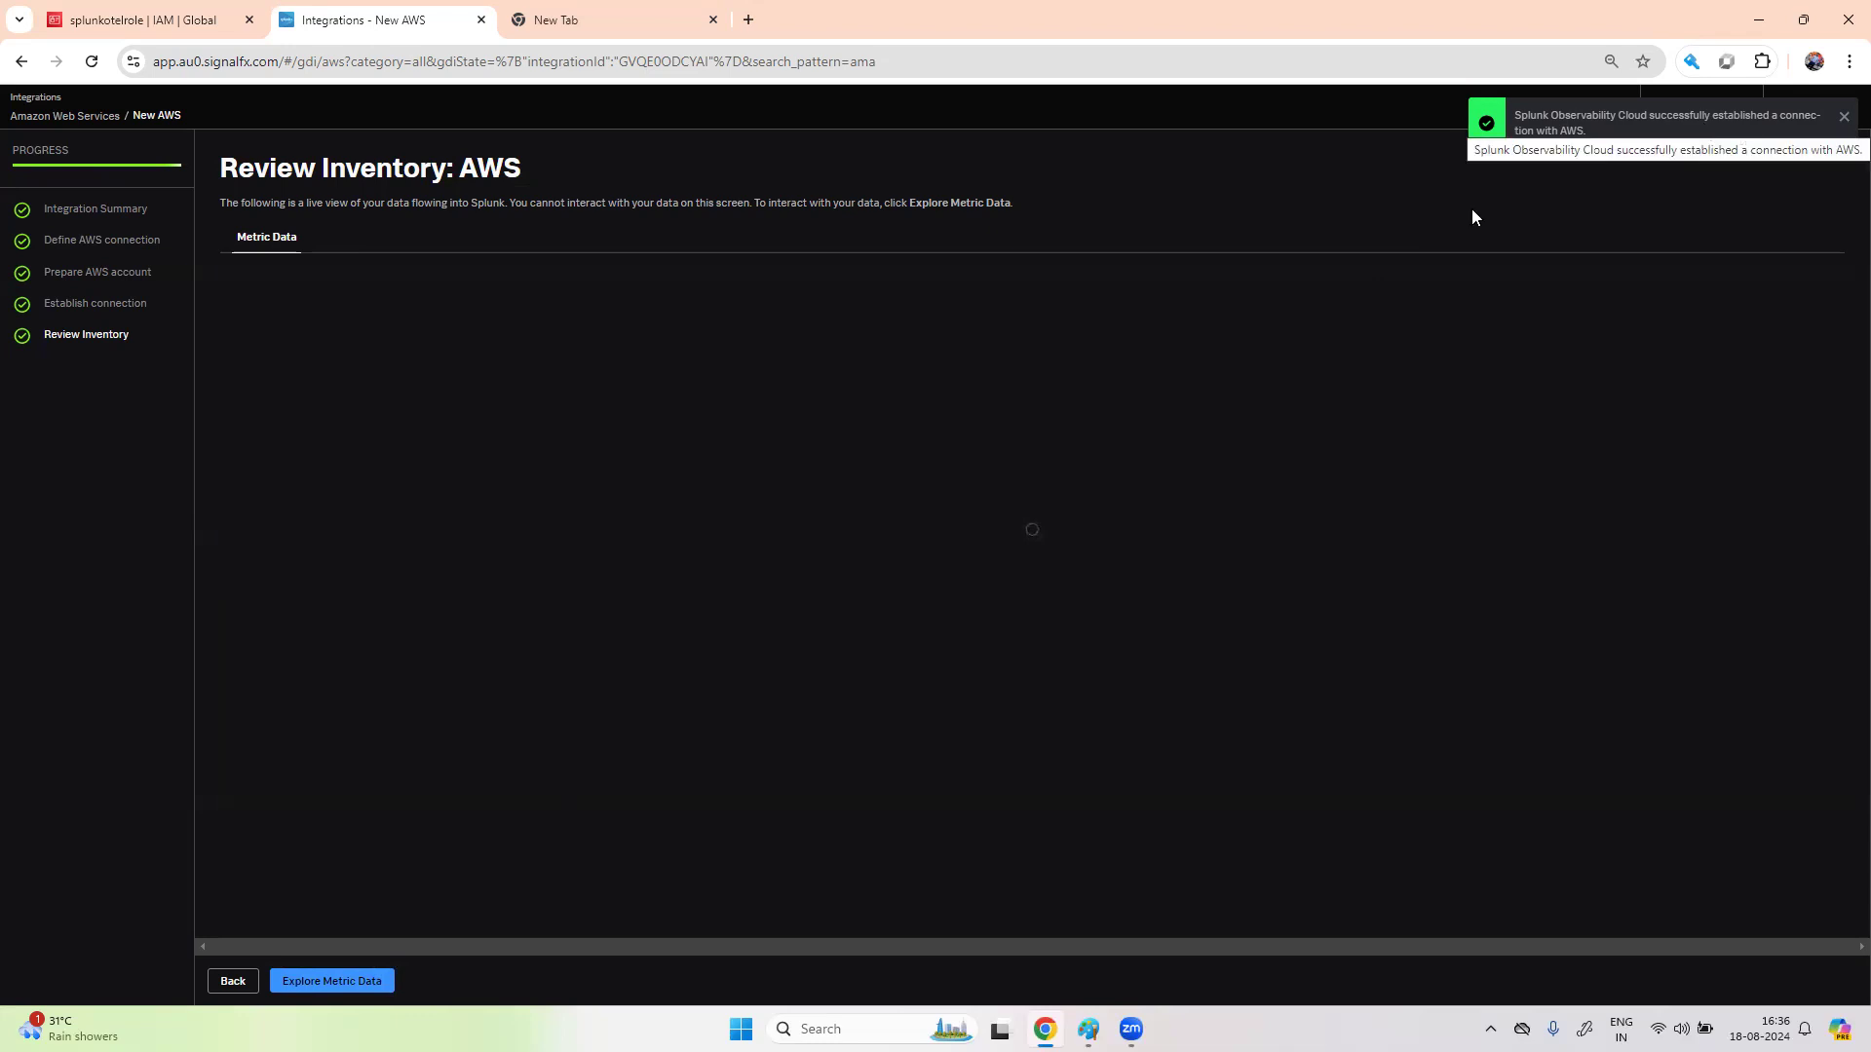
left_click(367, 982)
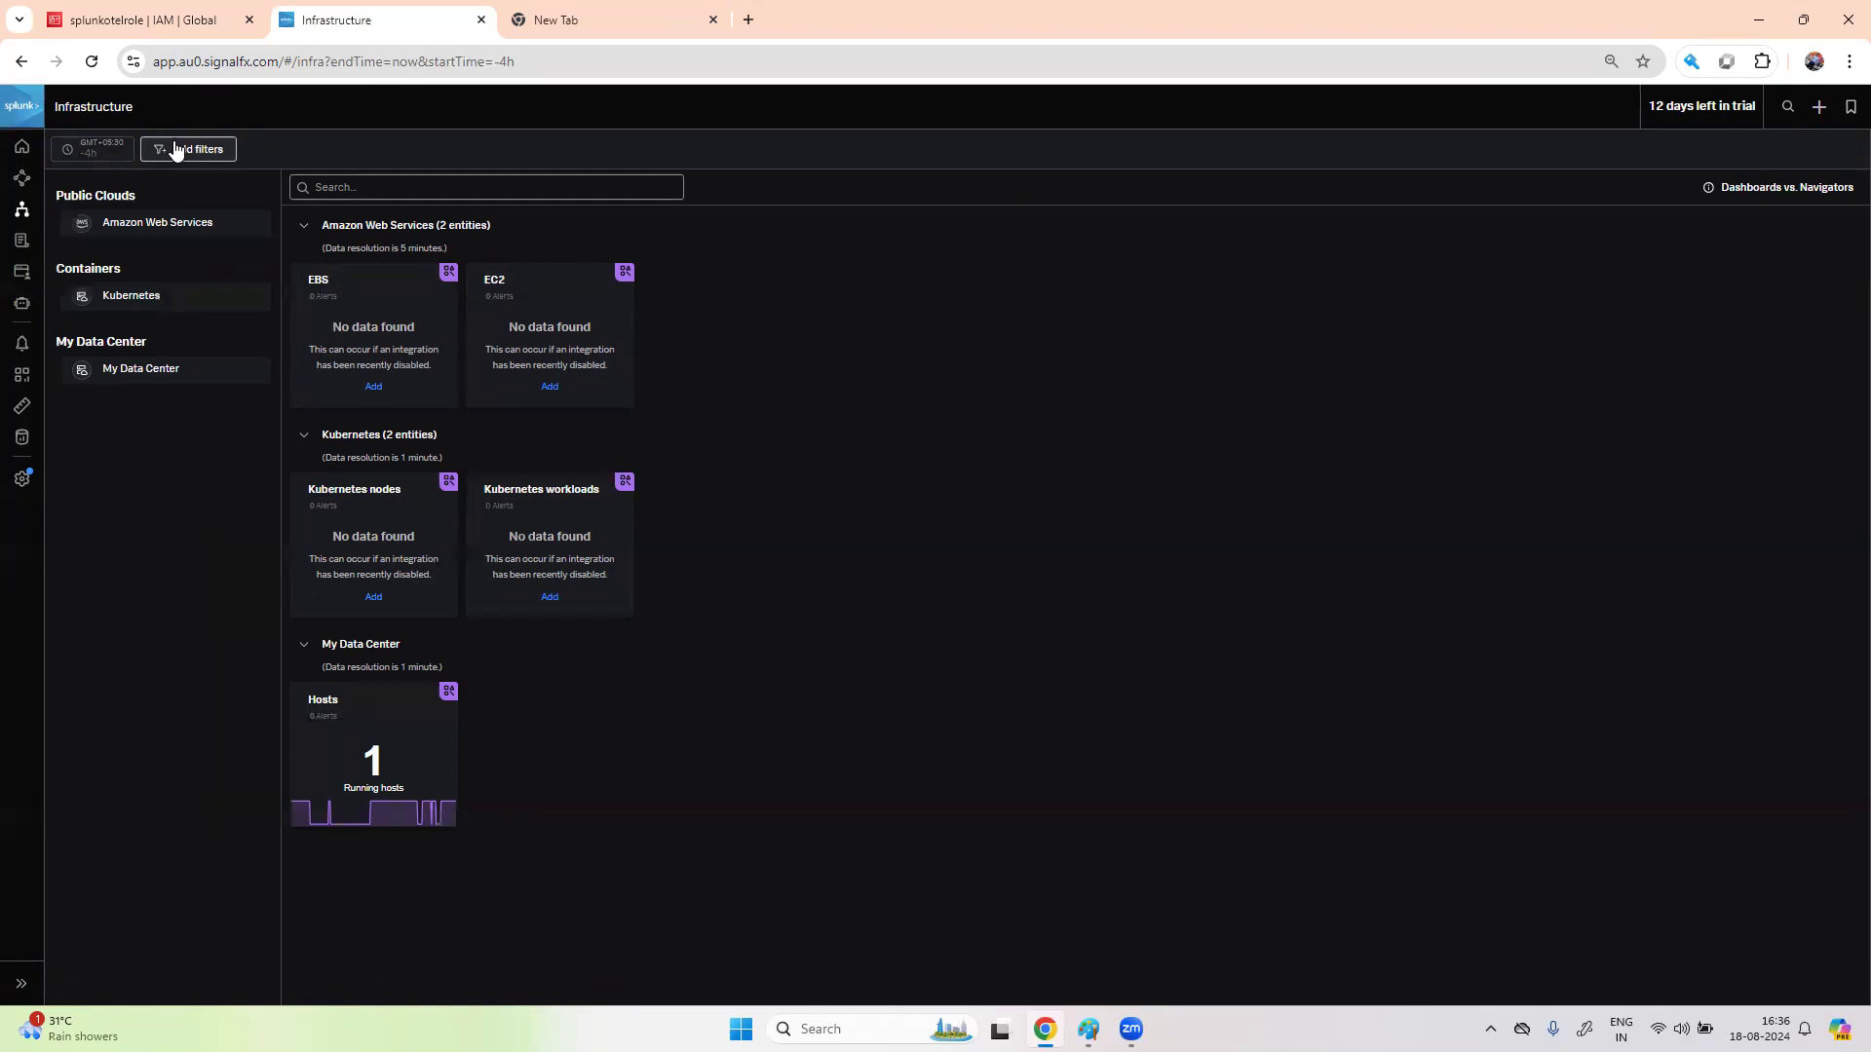
- From Data Management, open the Amazon Web Services integration's EC2 hosts list with collector status for two instances
left_click(17, 440)
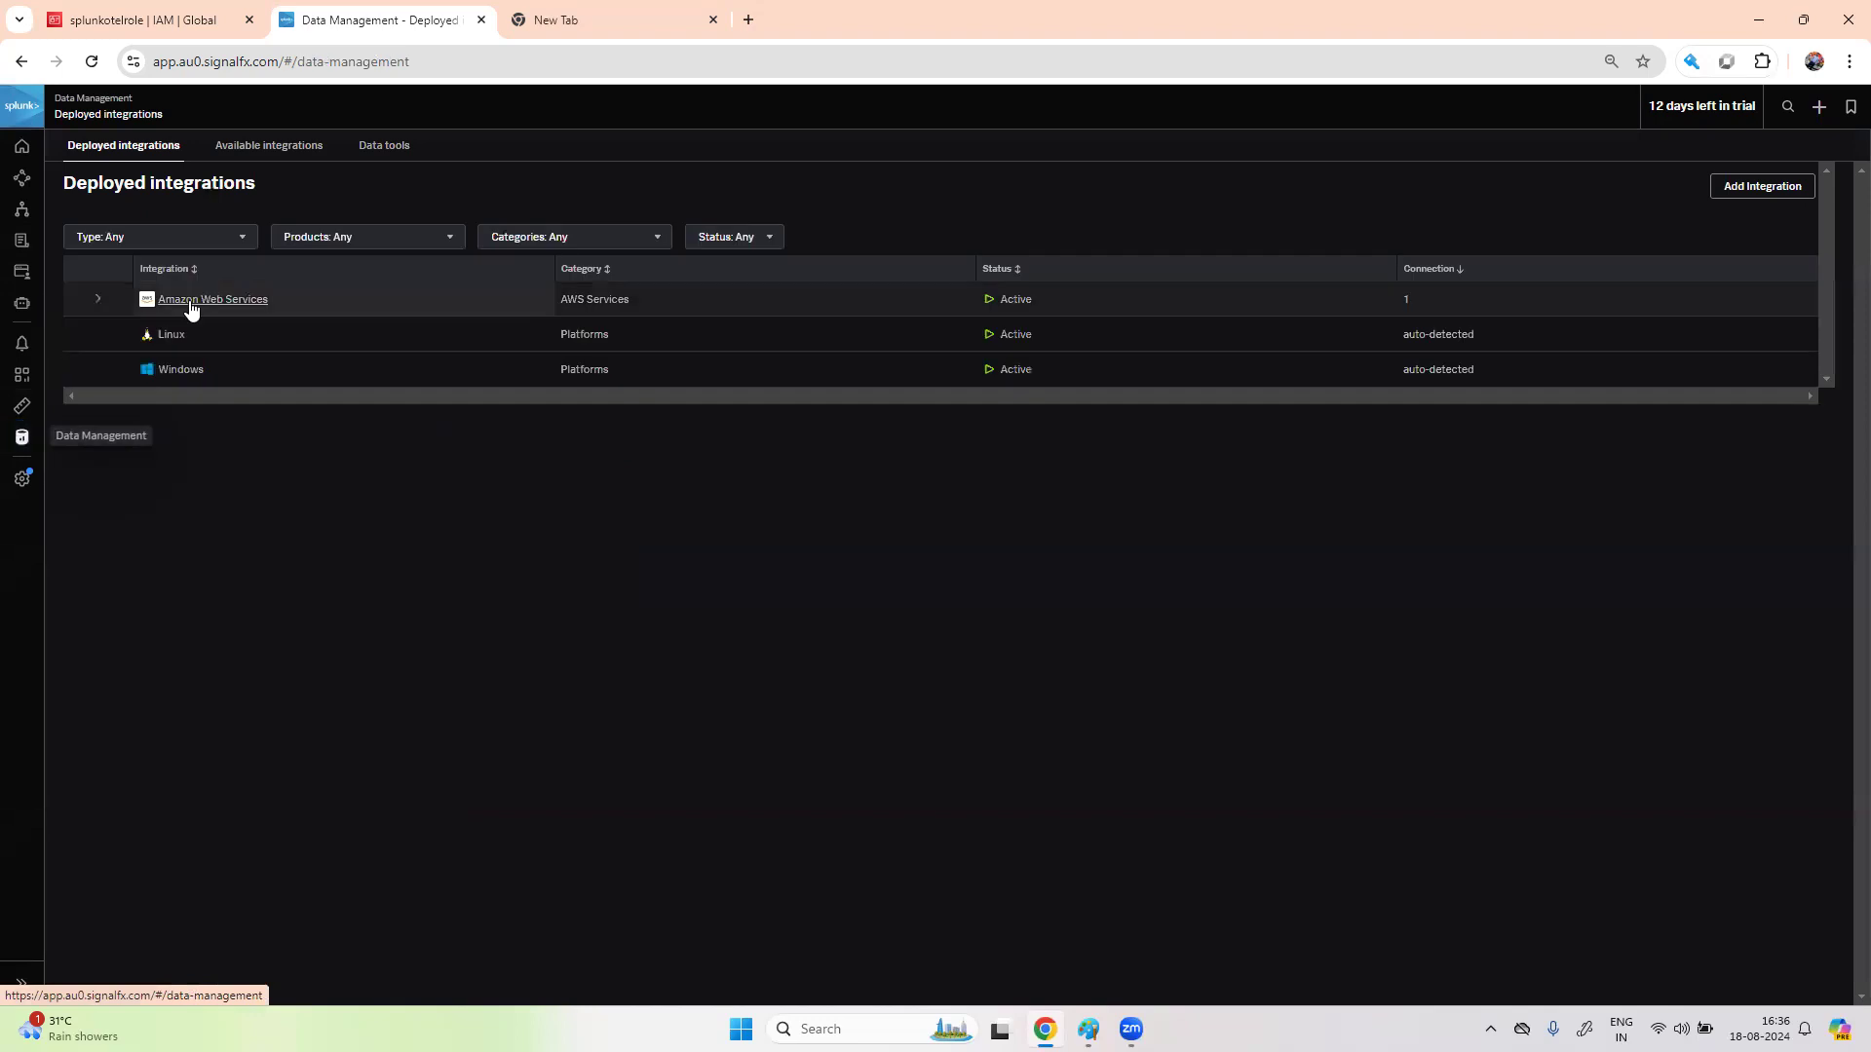
left_click(94, 308)
left_click(95, 307)
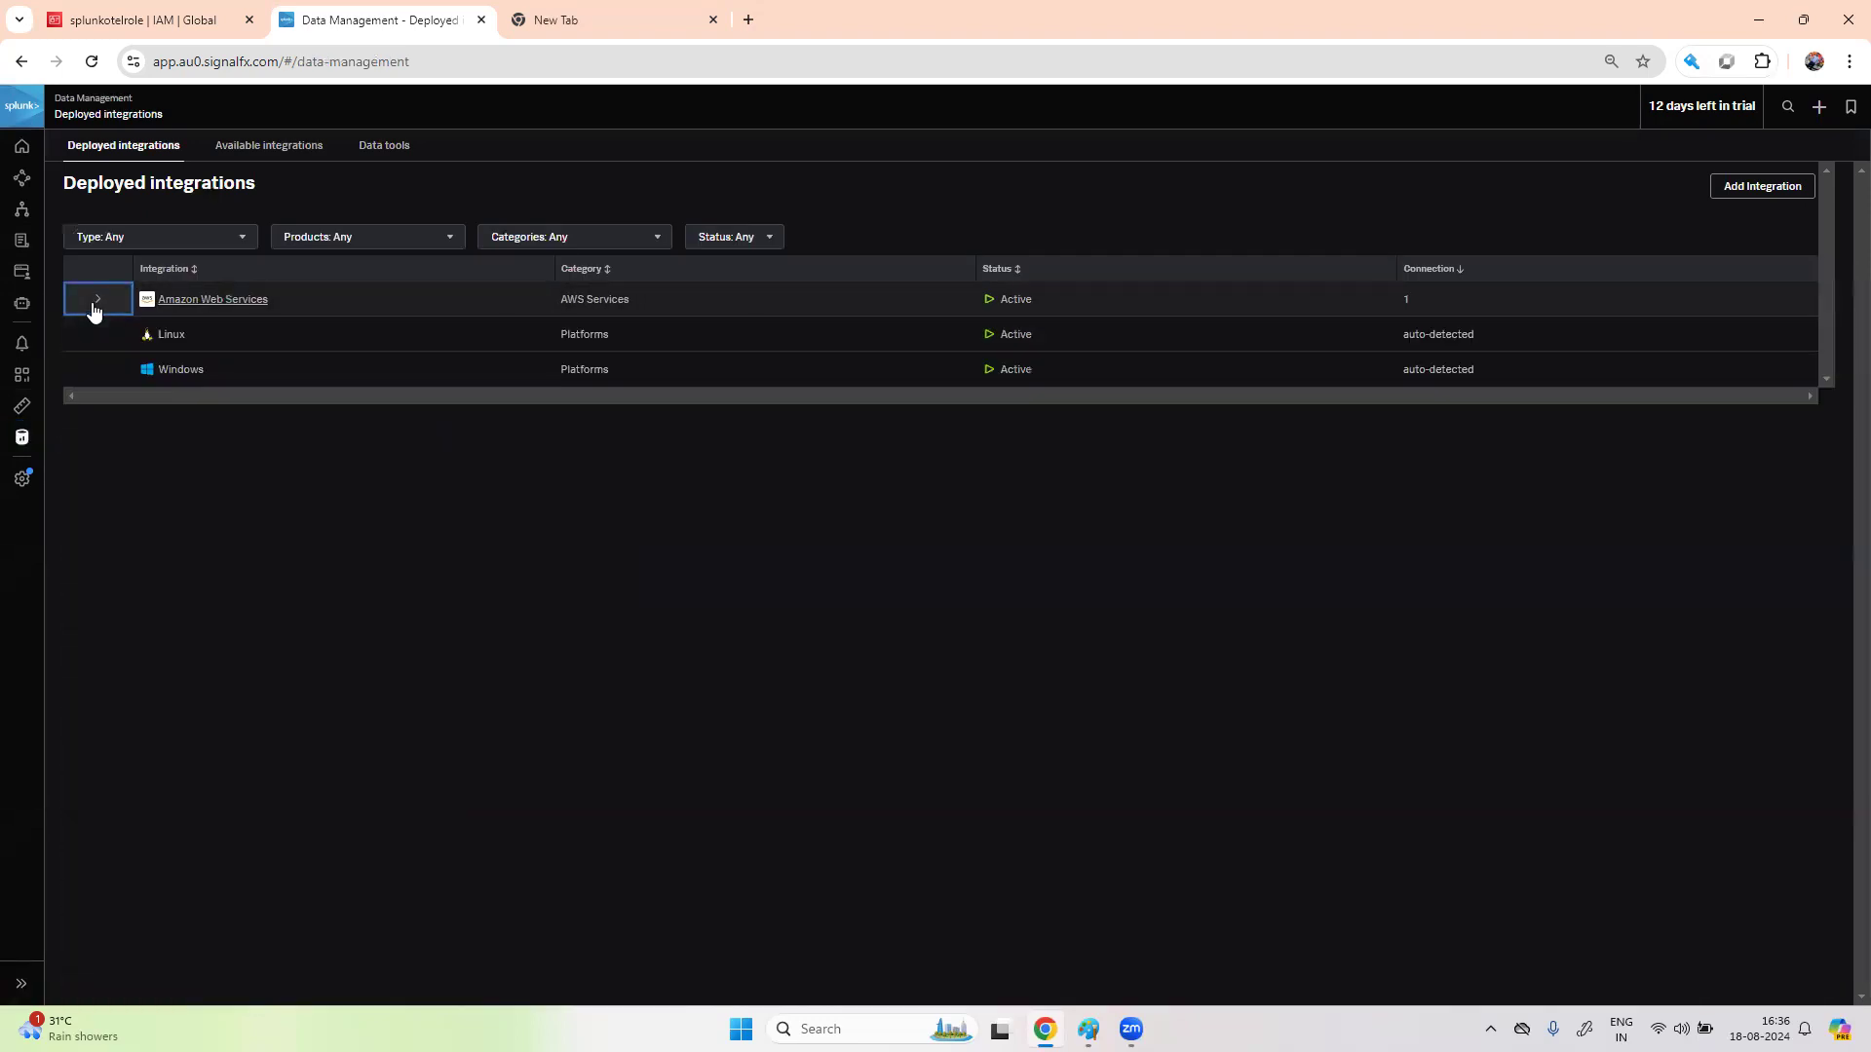
left_click(213, 299)
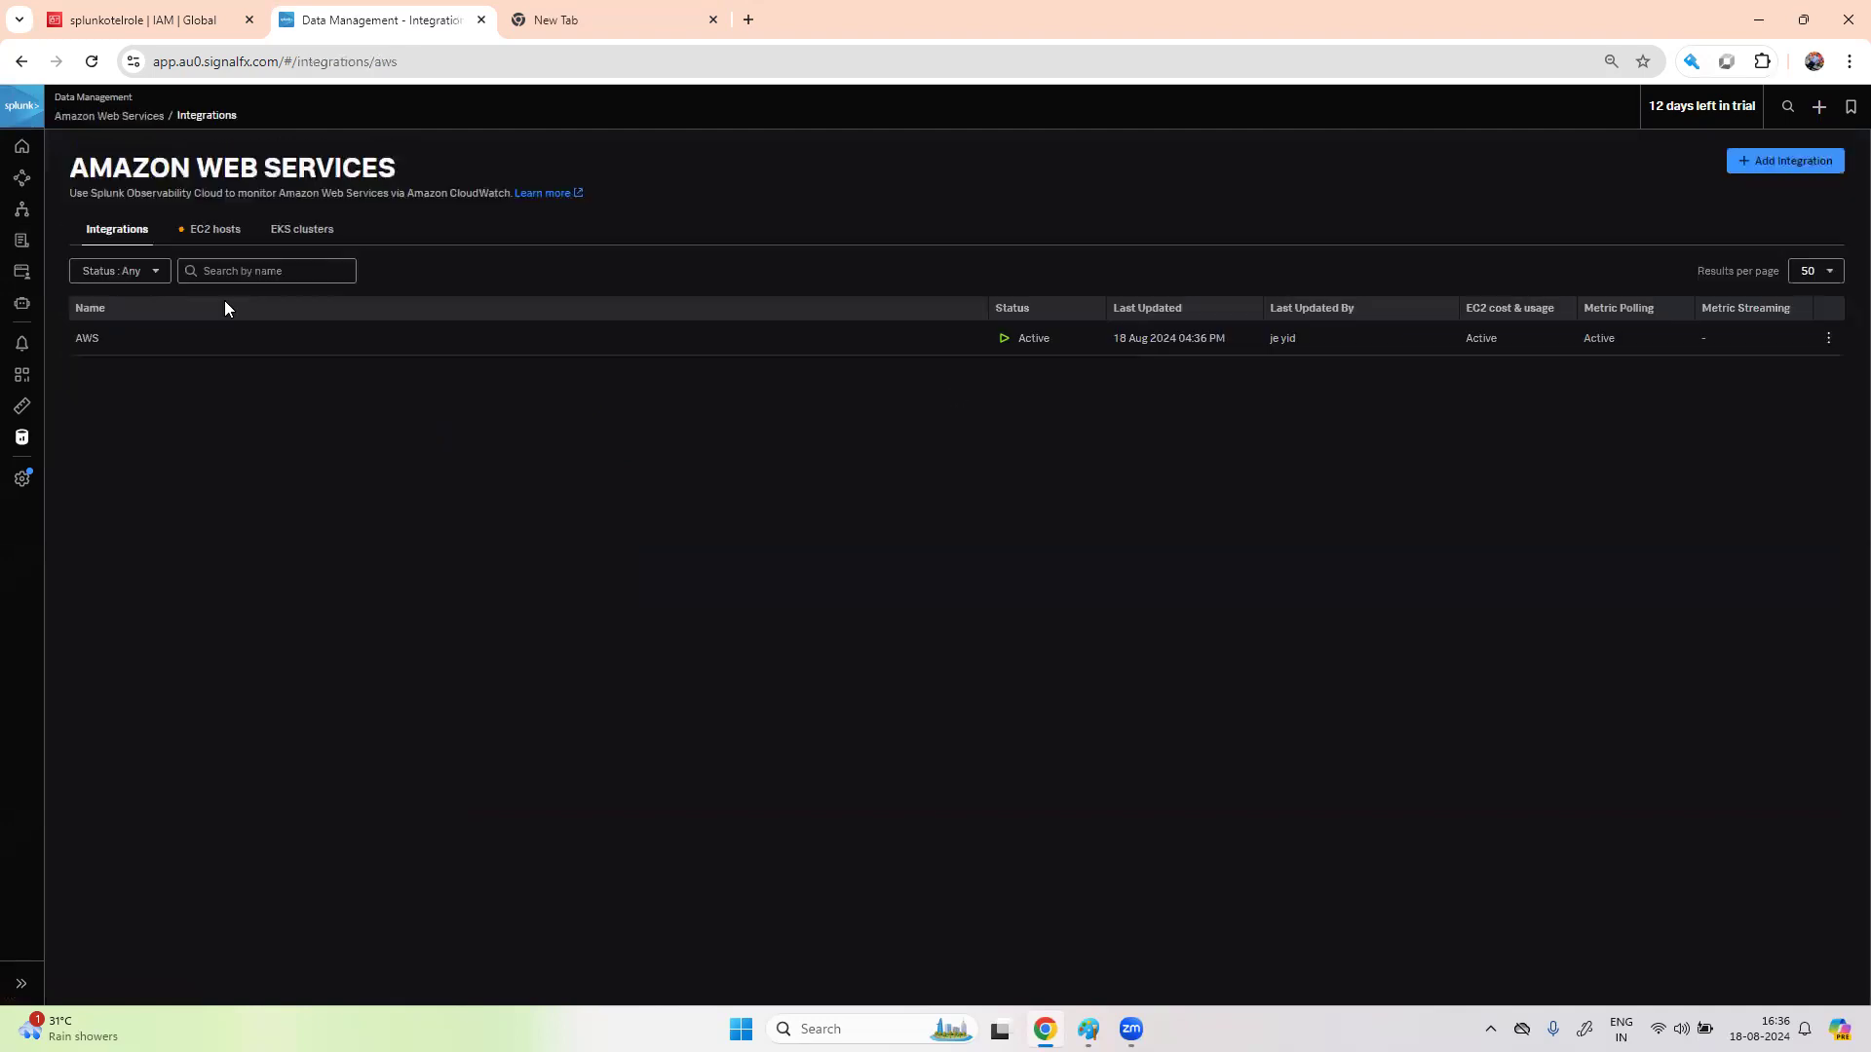
left_click(211, 228)
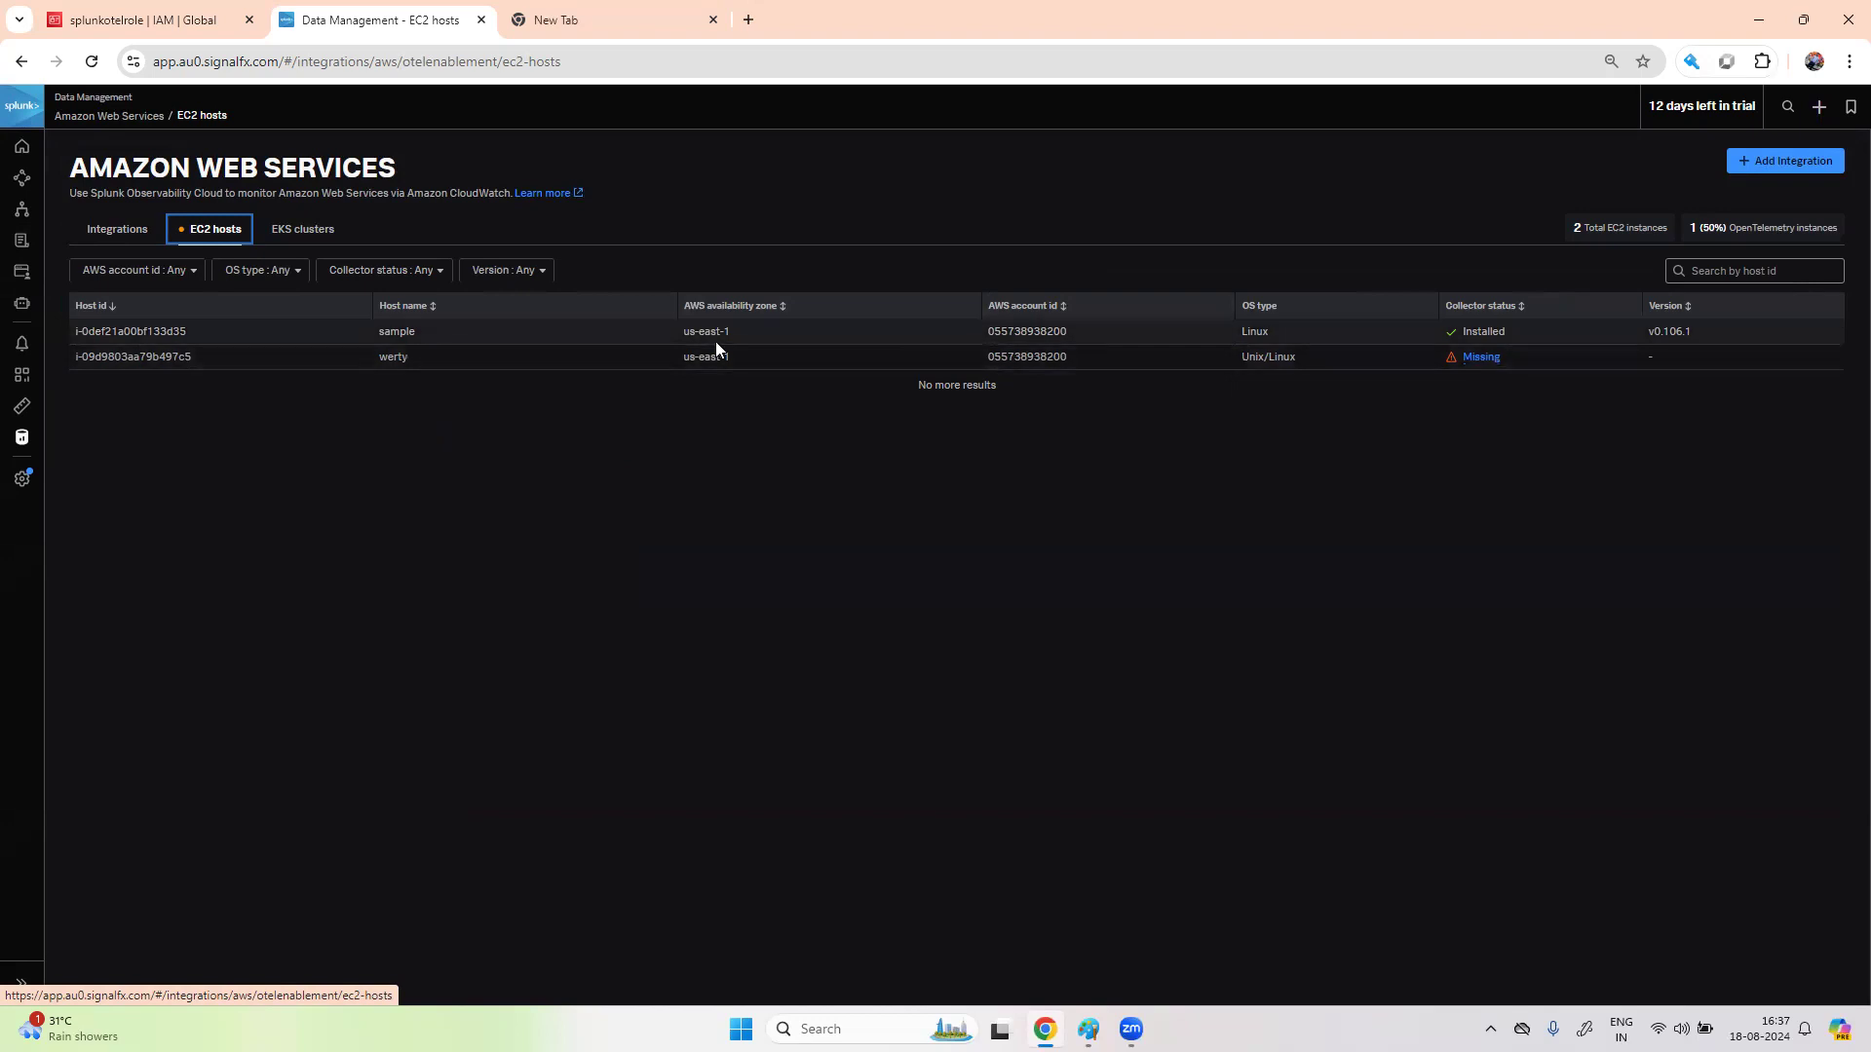
left_click(1482, 357)
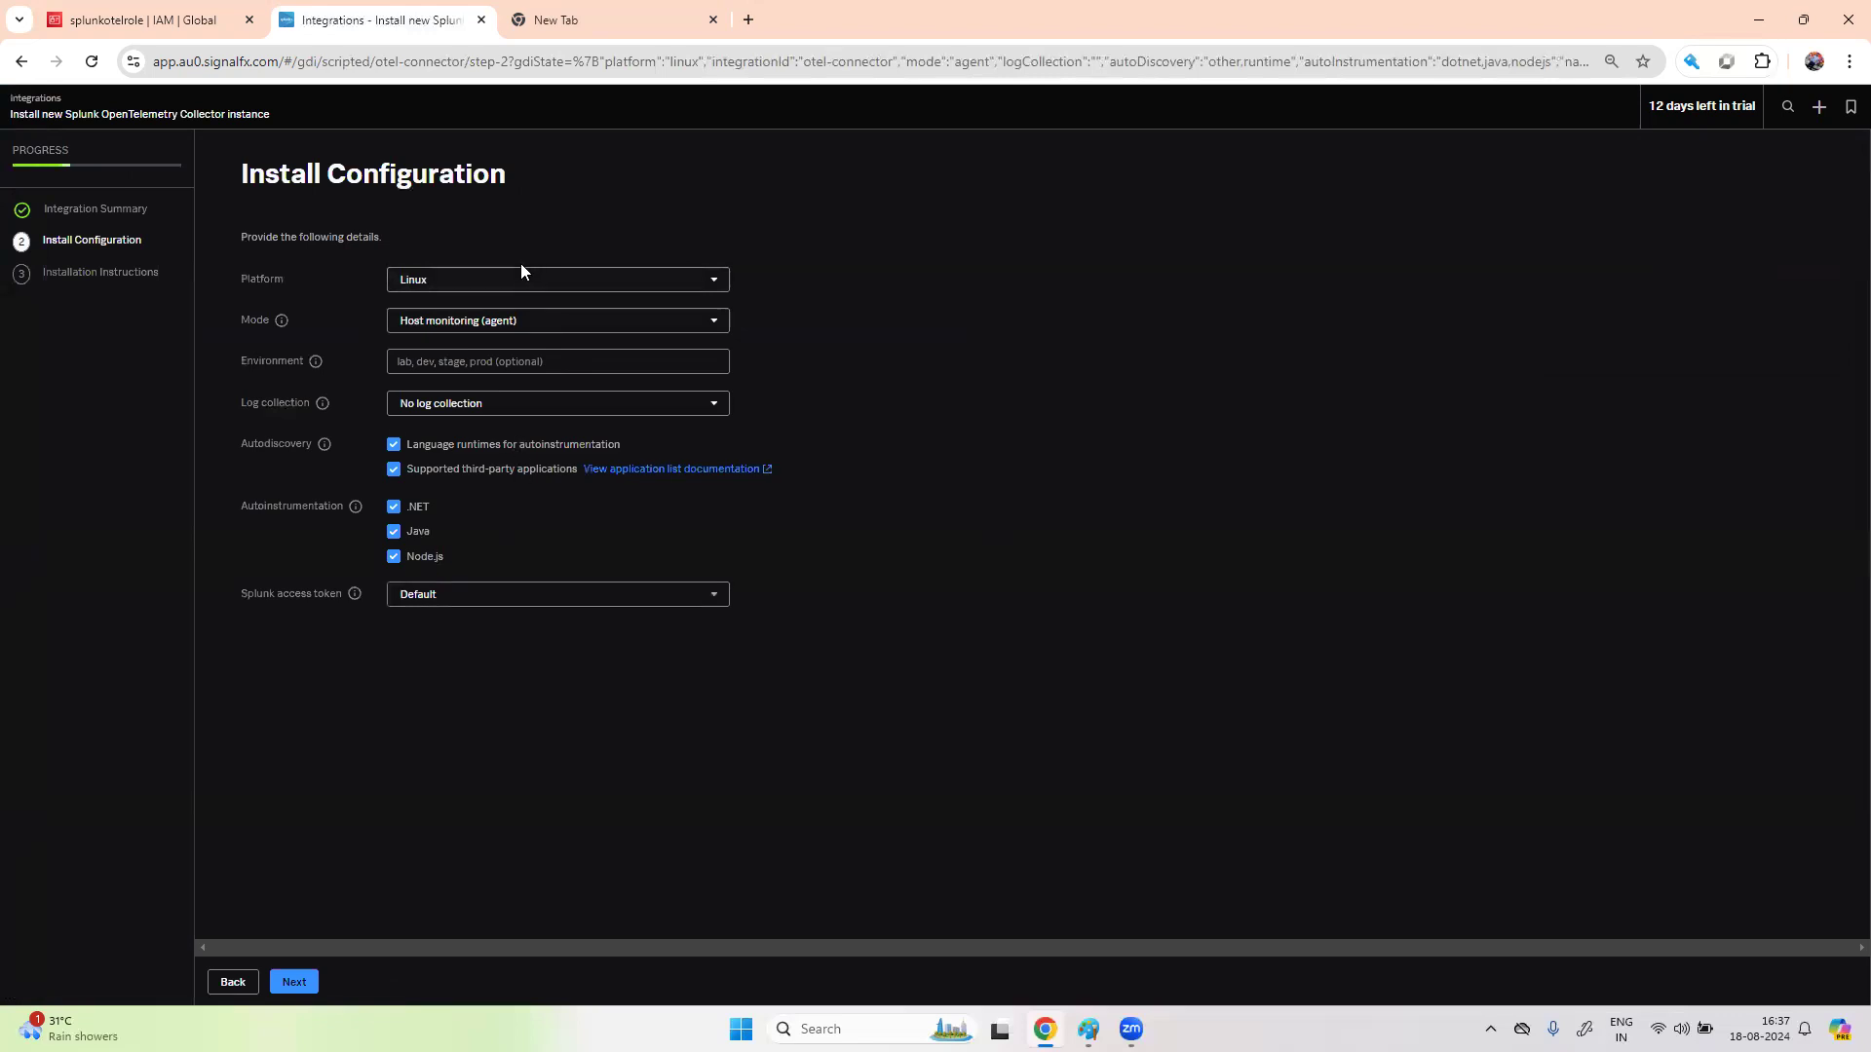
left_click(305, 978)
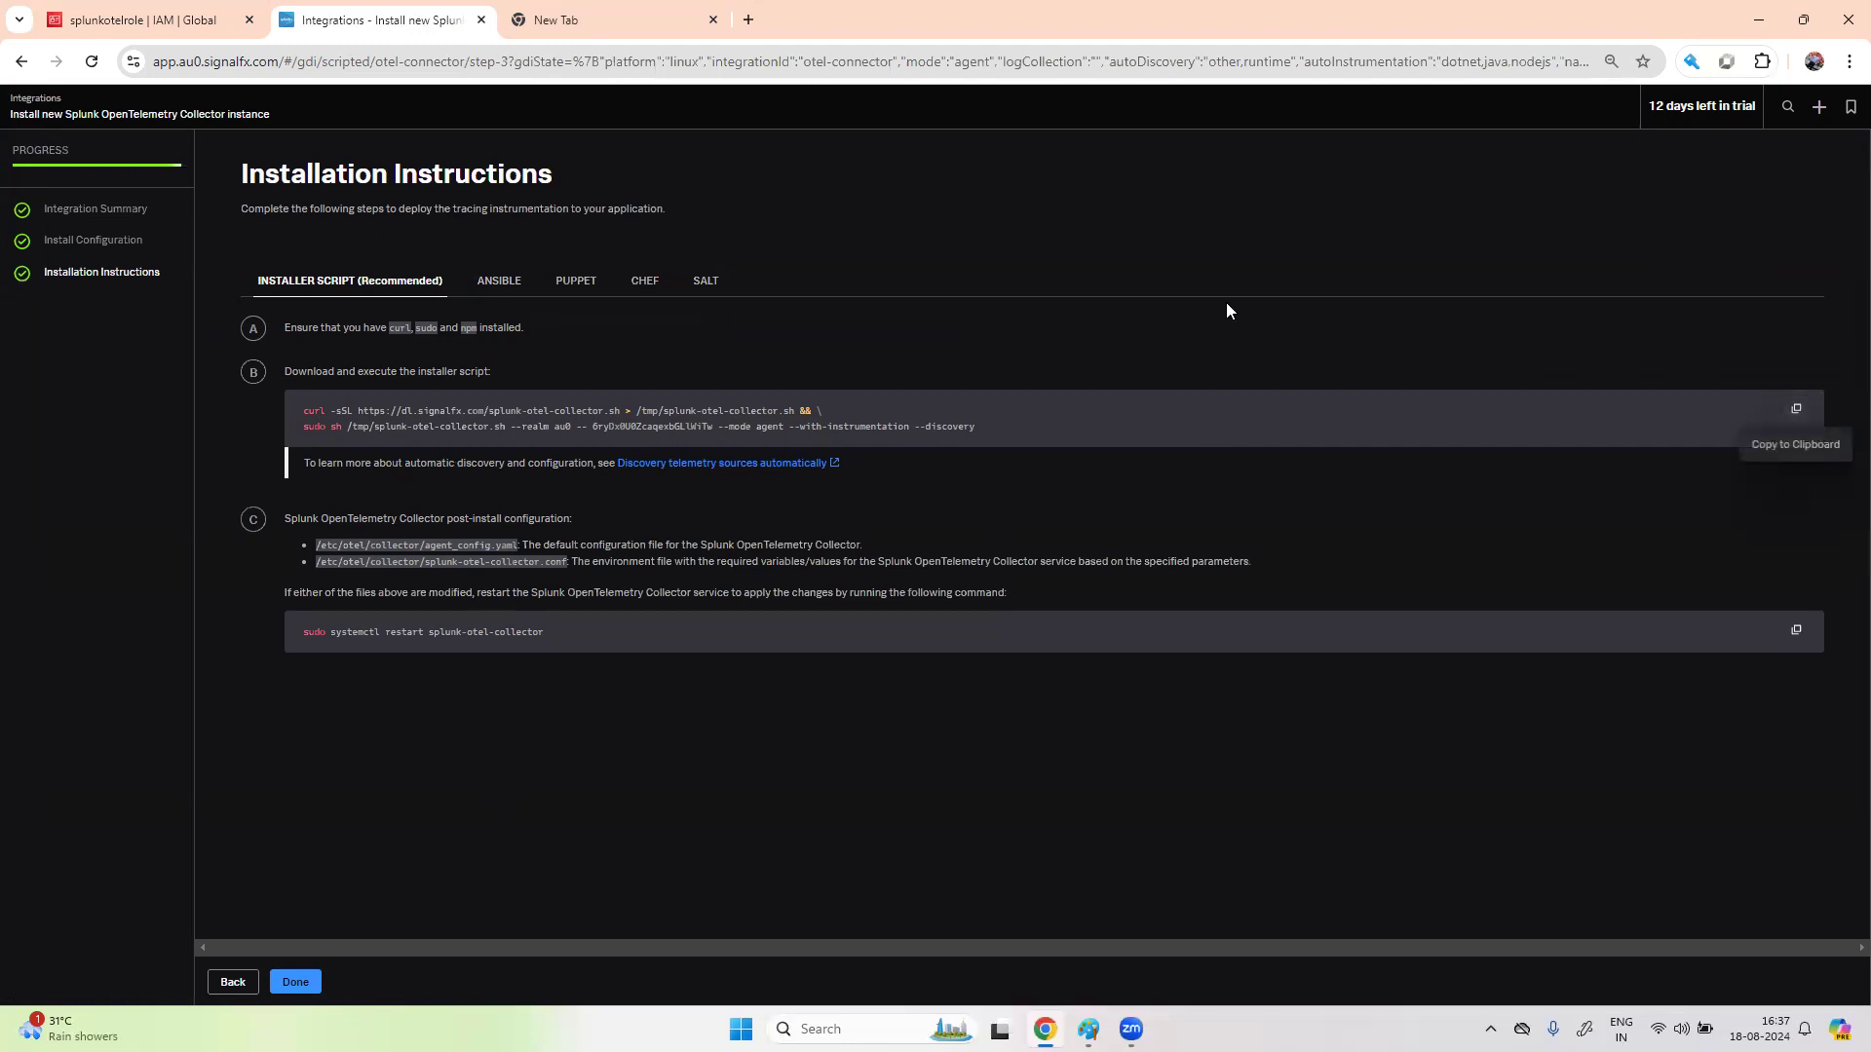
left_click(233, 983)
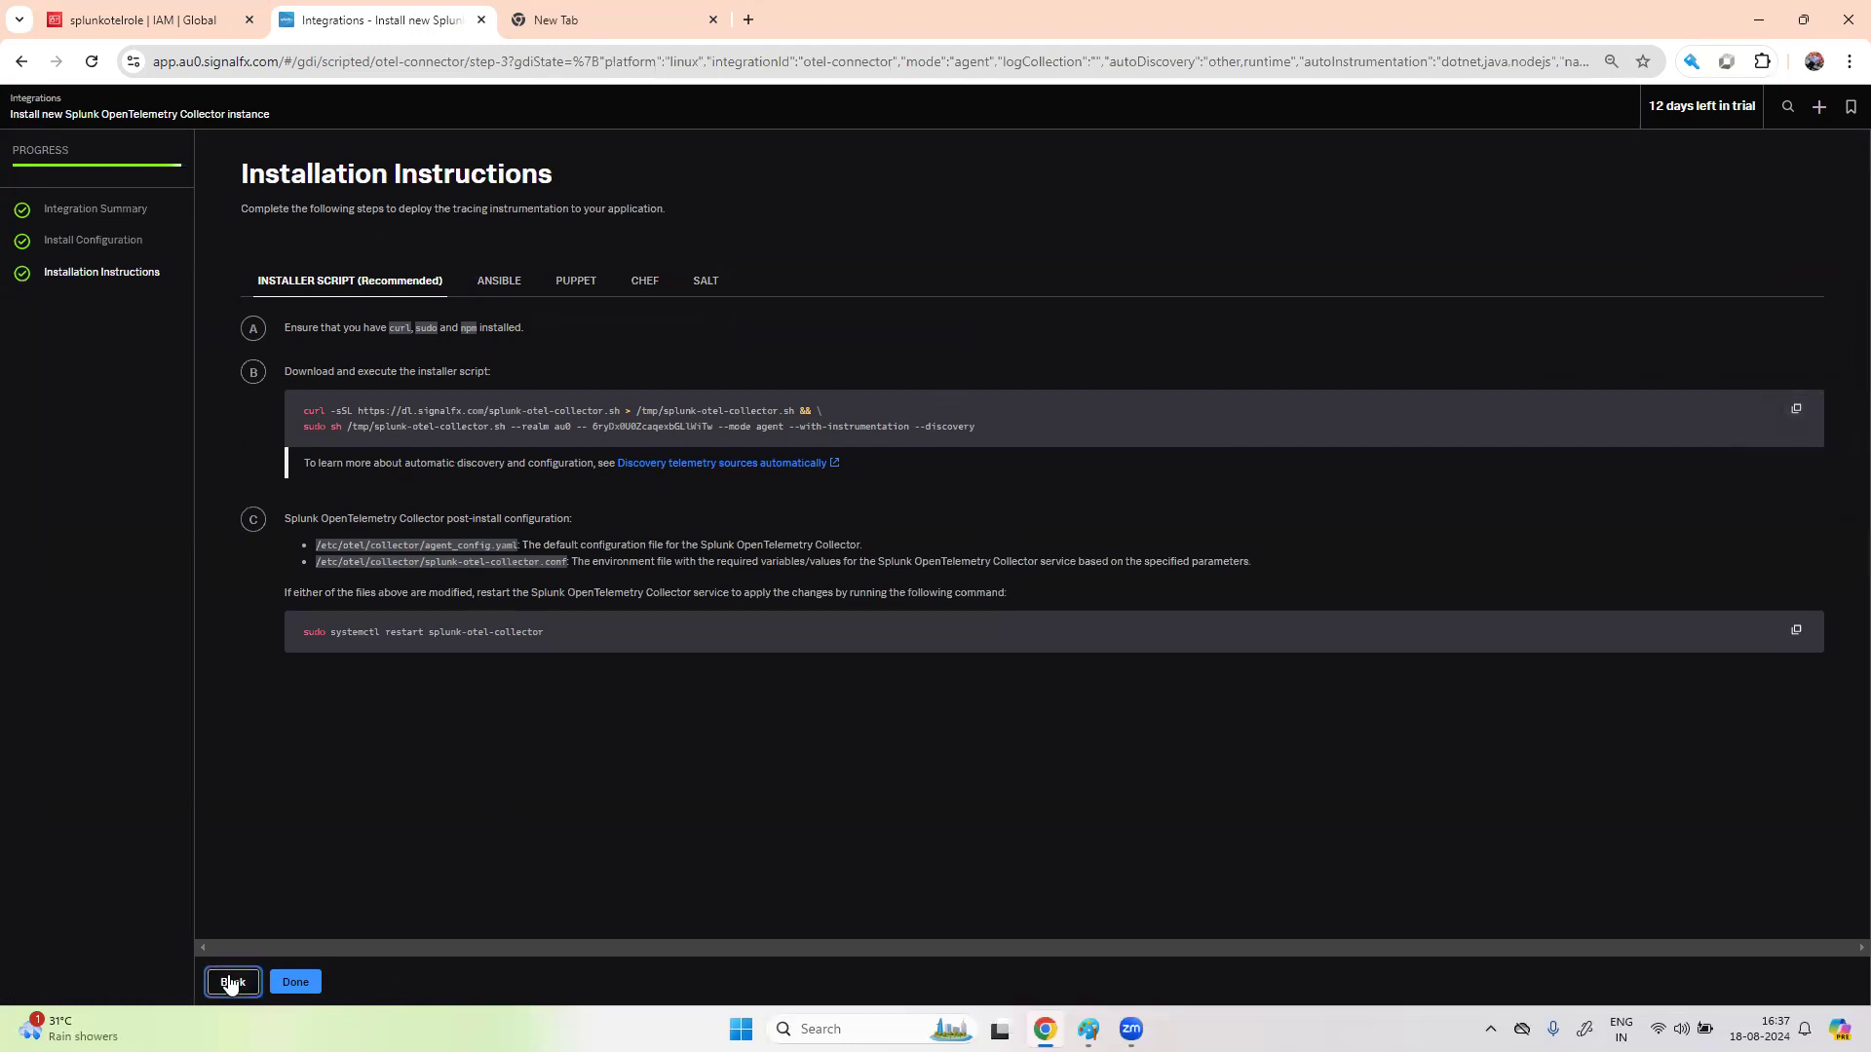
left_click(233, 983)
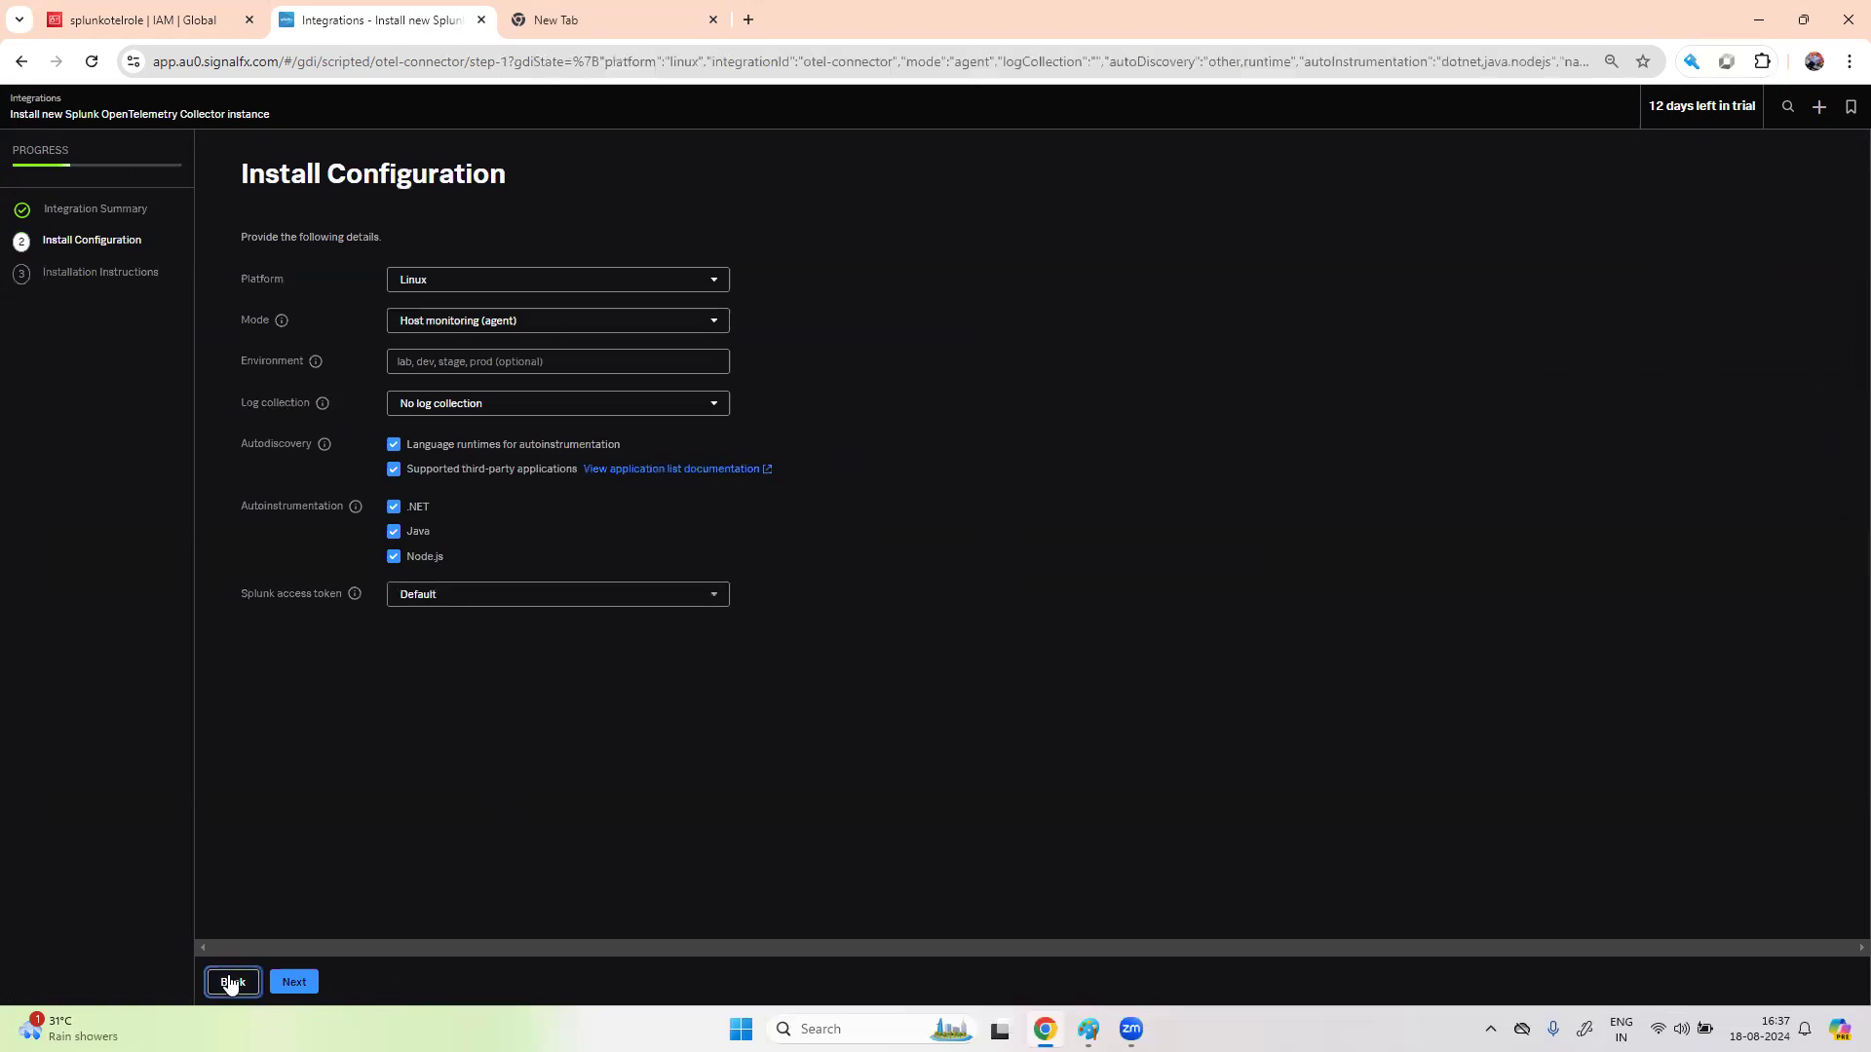
left_click(231, 984)
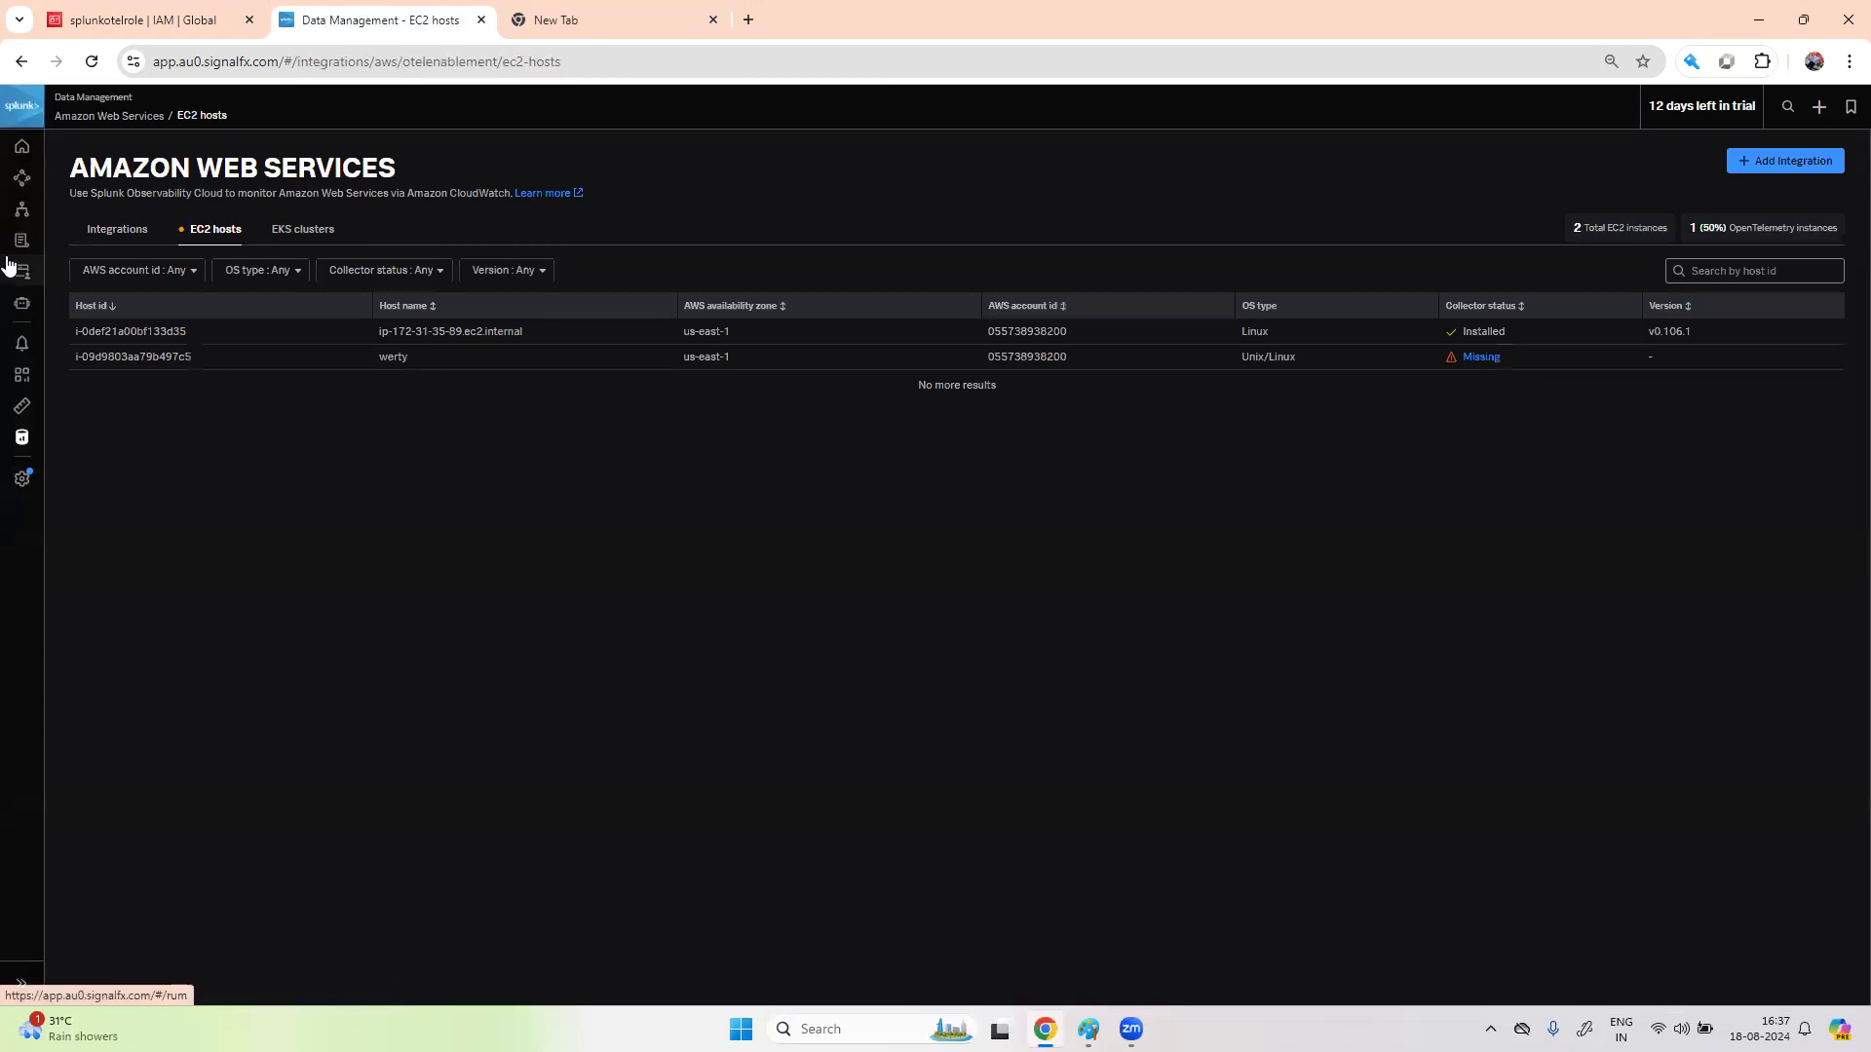
- Reload the Infrastructure overview until EC2 shows 2 running instances, then open the EC2 navigator
left_click(20, 214)
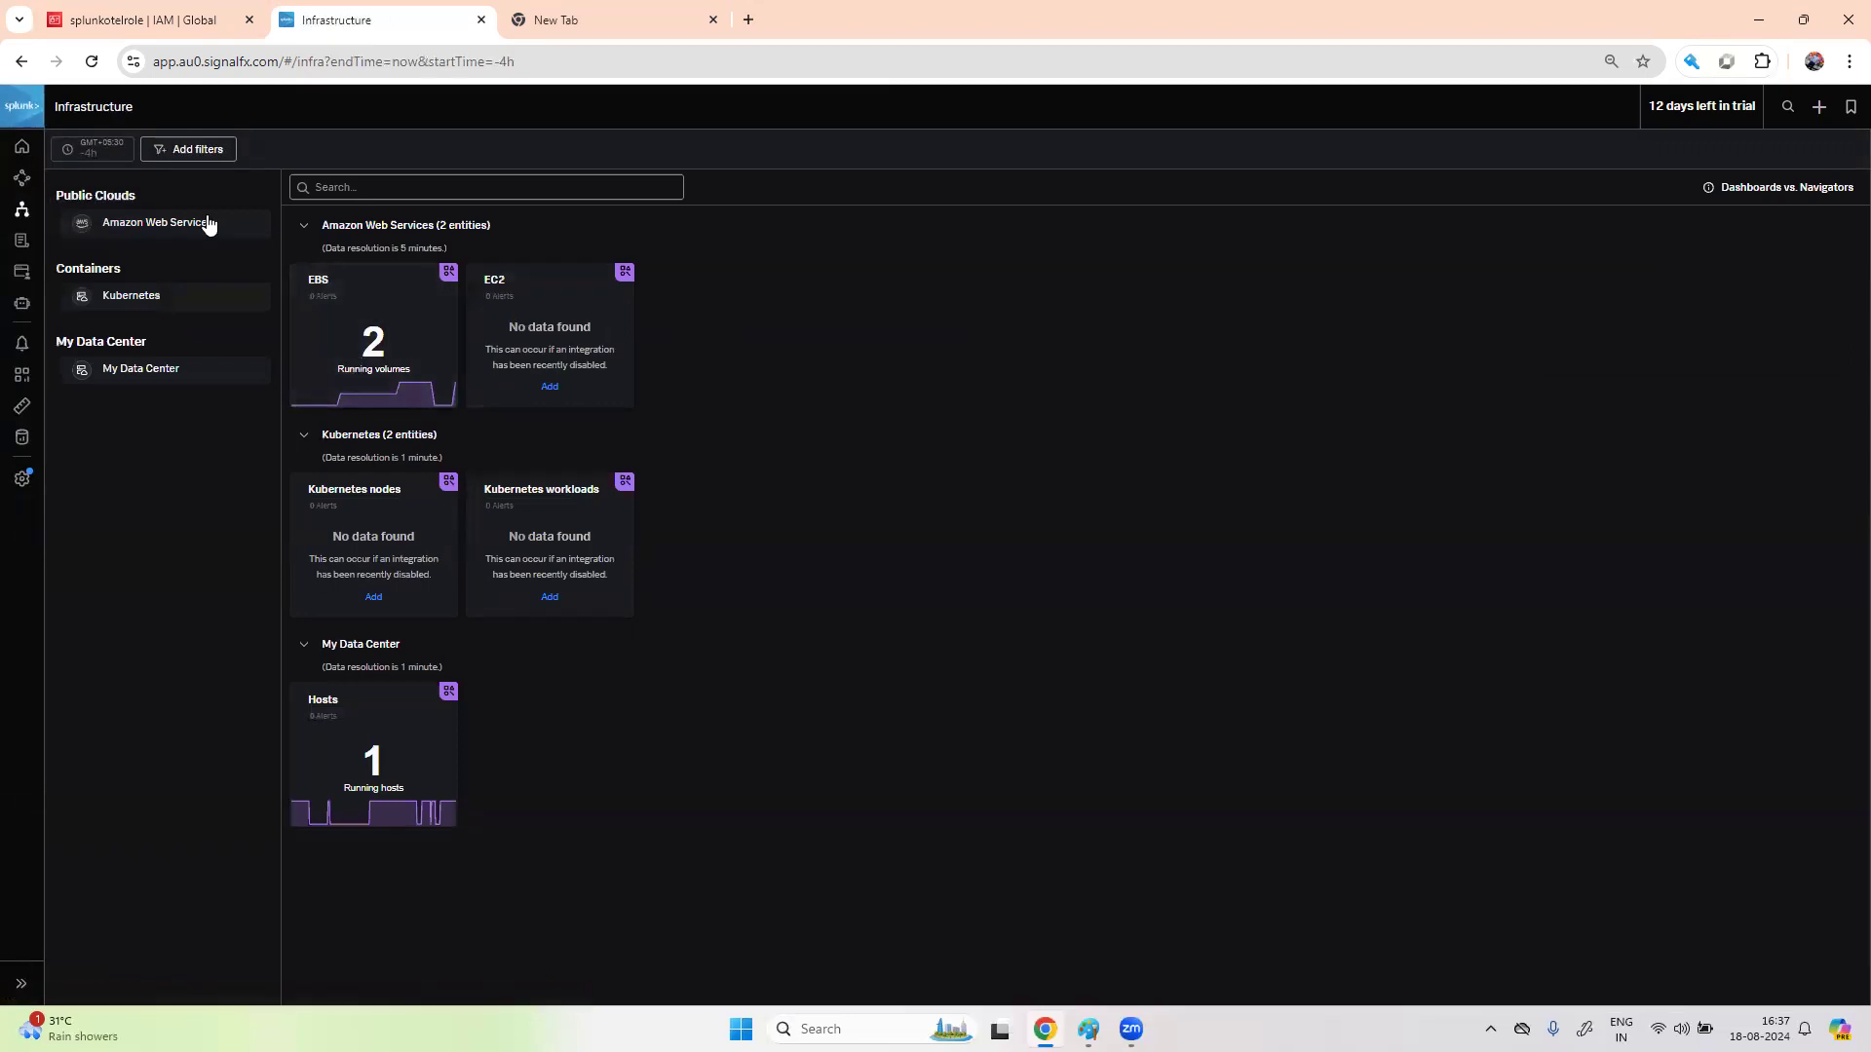
left_click(95, 66)
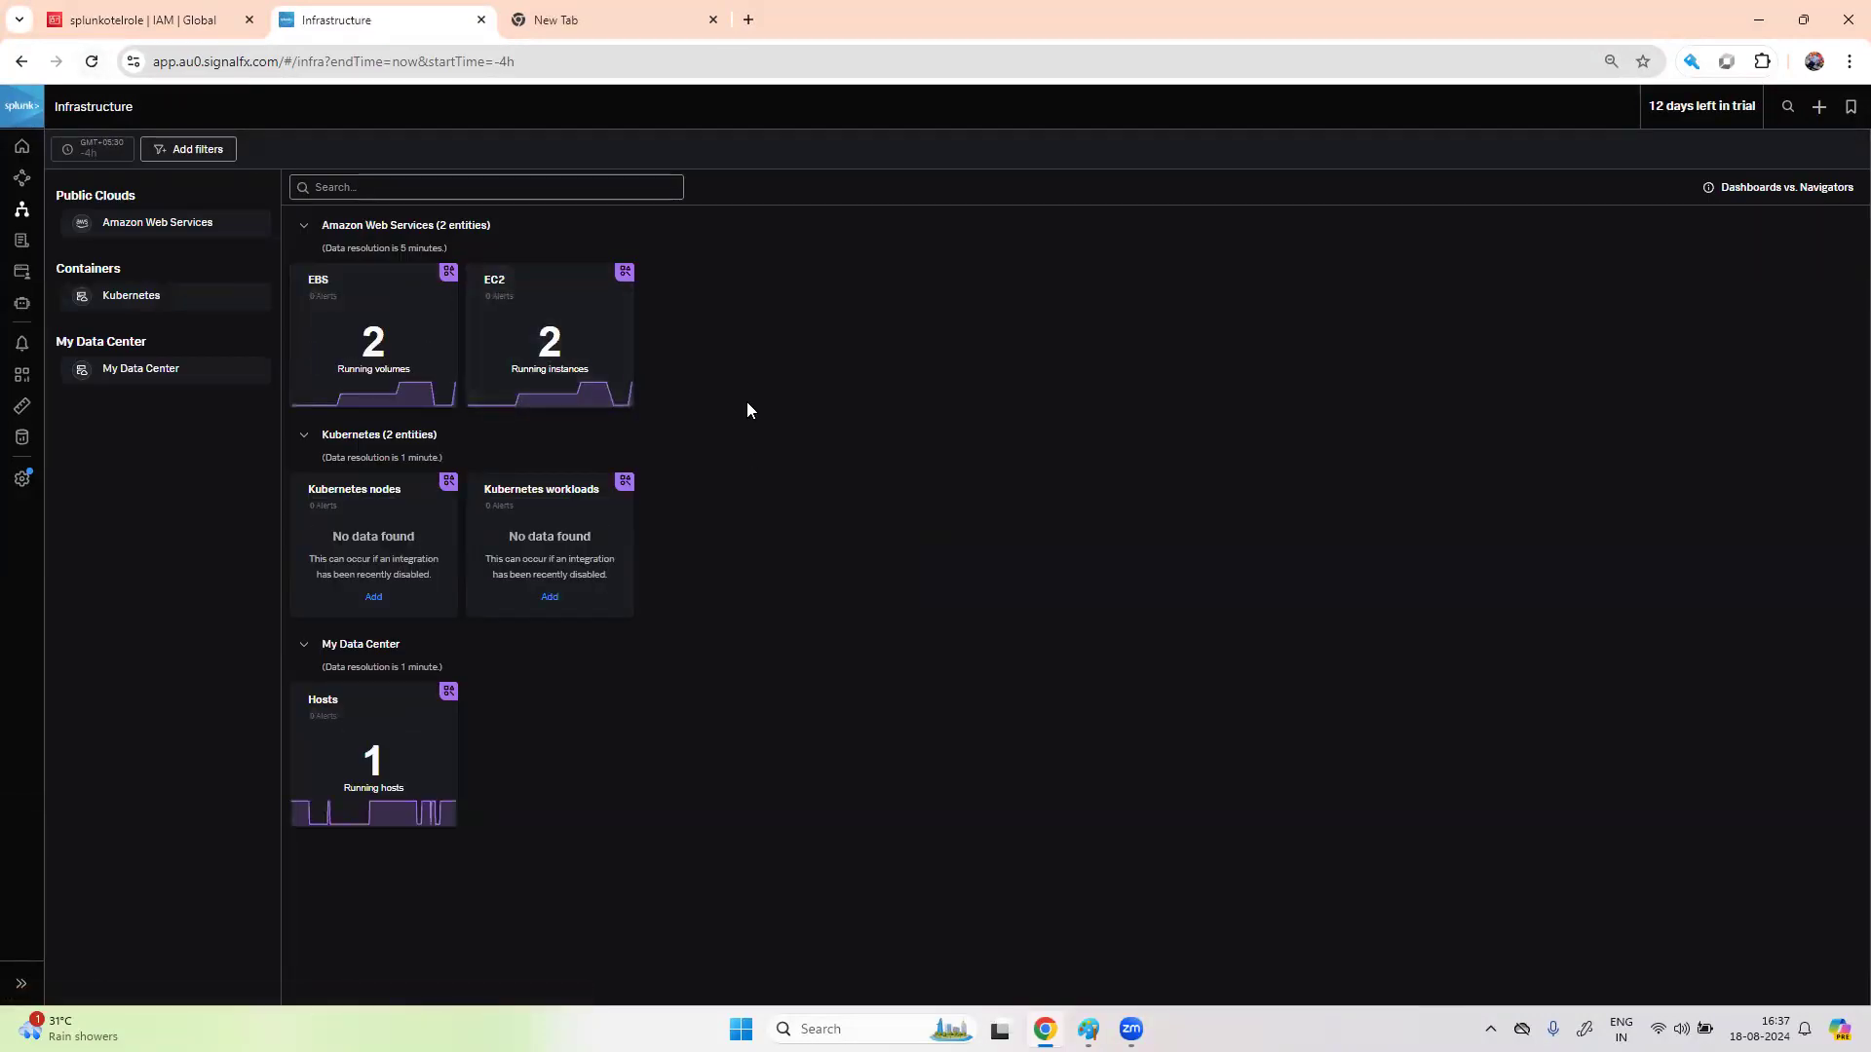
left_click(597, 350)
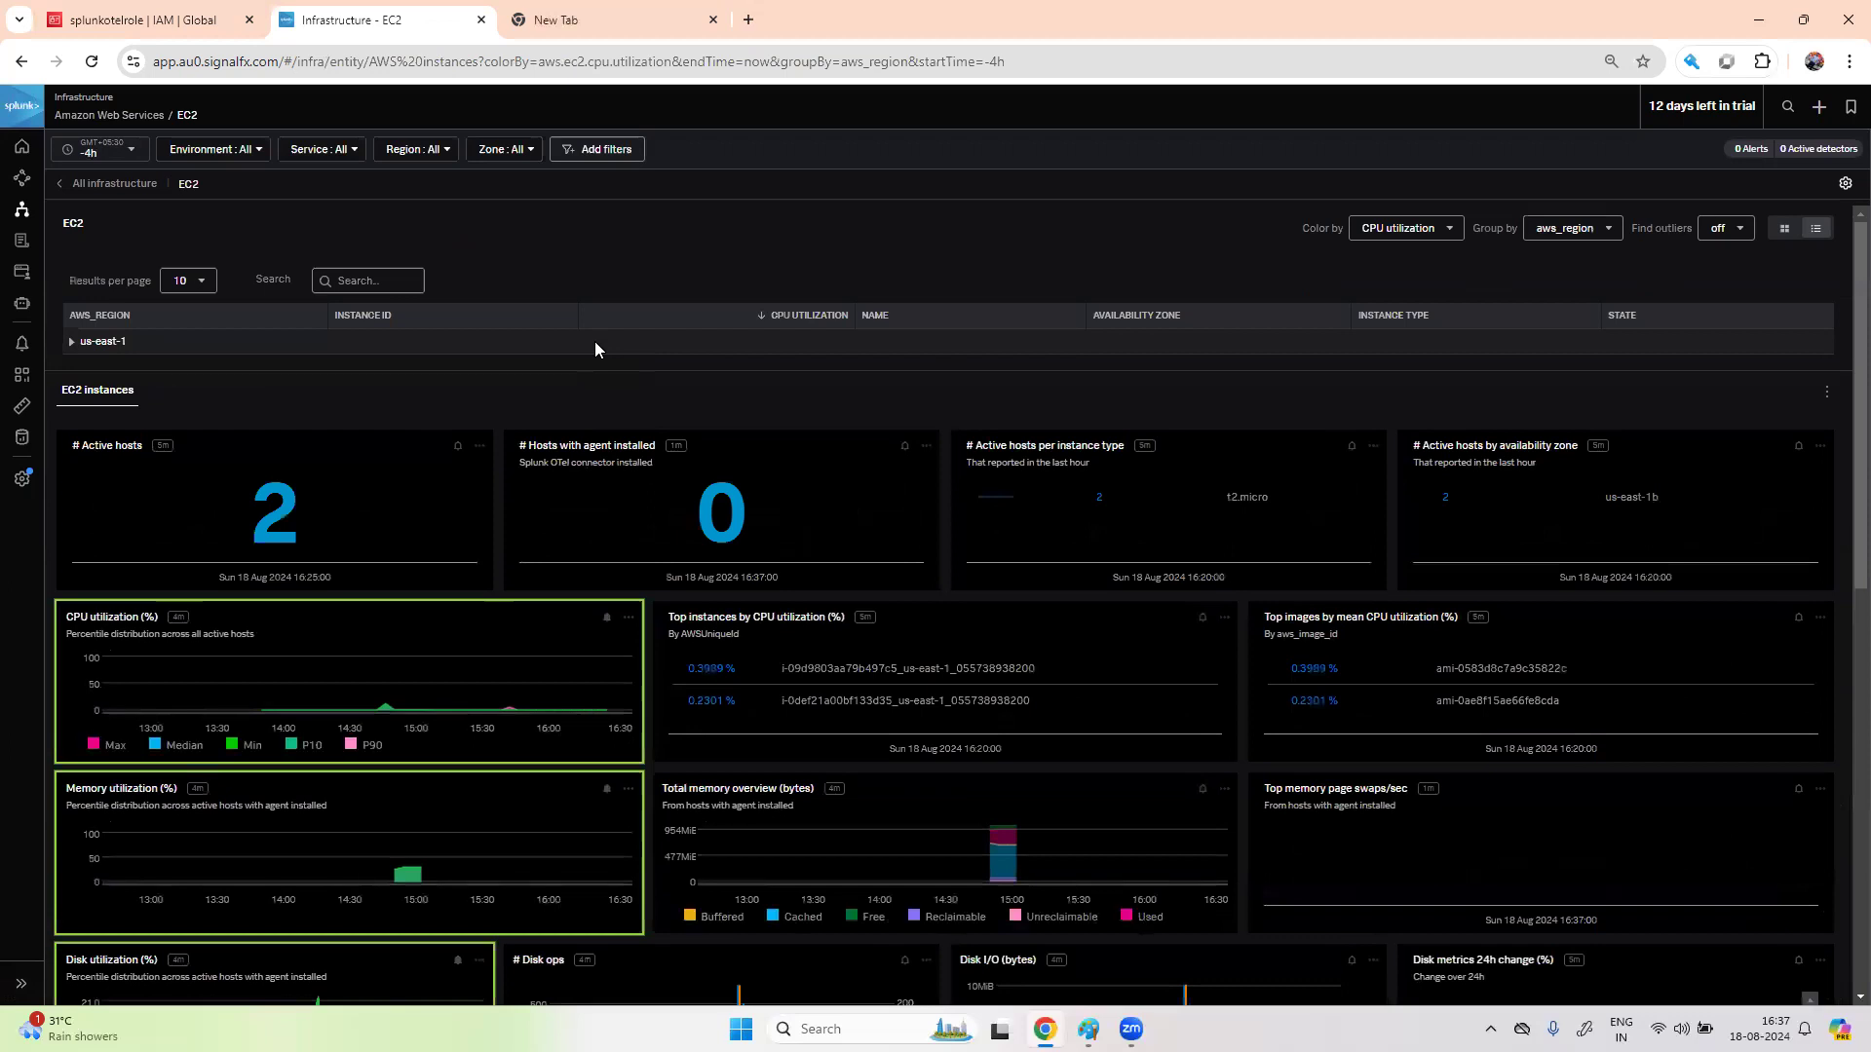
- Open instance i-09d9803aa79b497c5 (werty) under us-east-1 and browse its dashboard charts
left_click(73, 343)
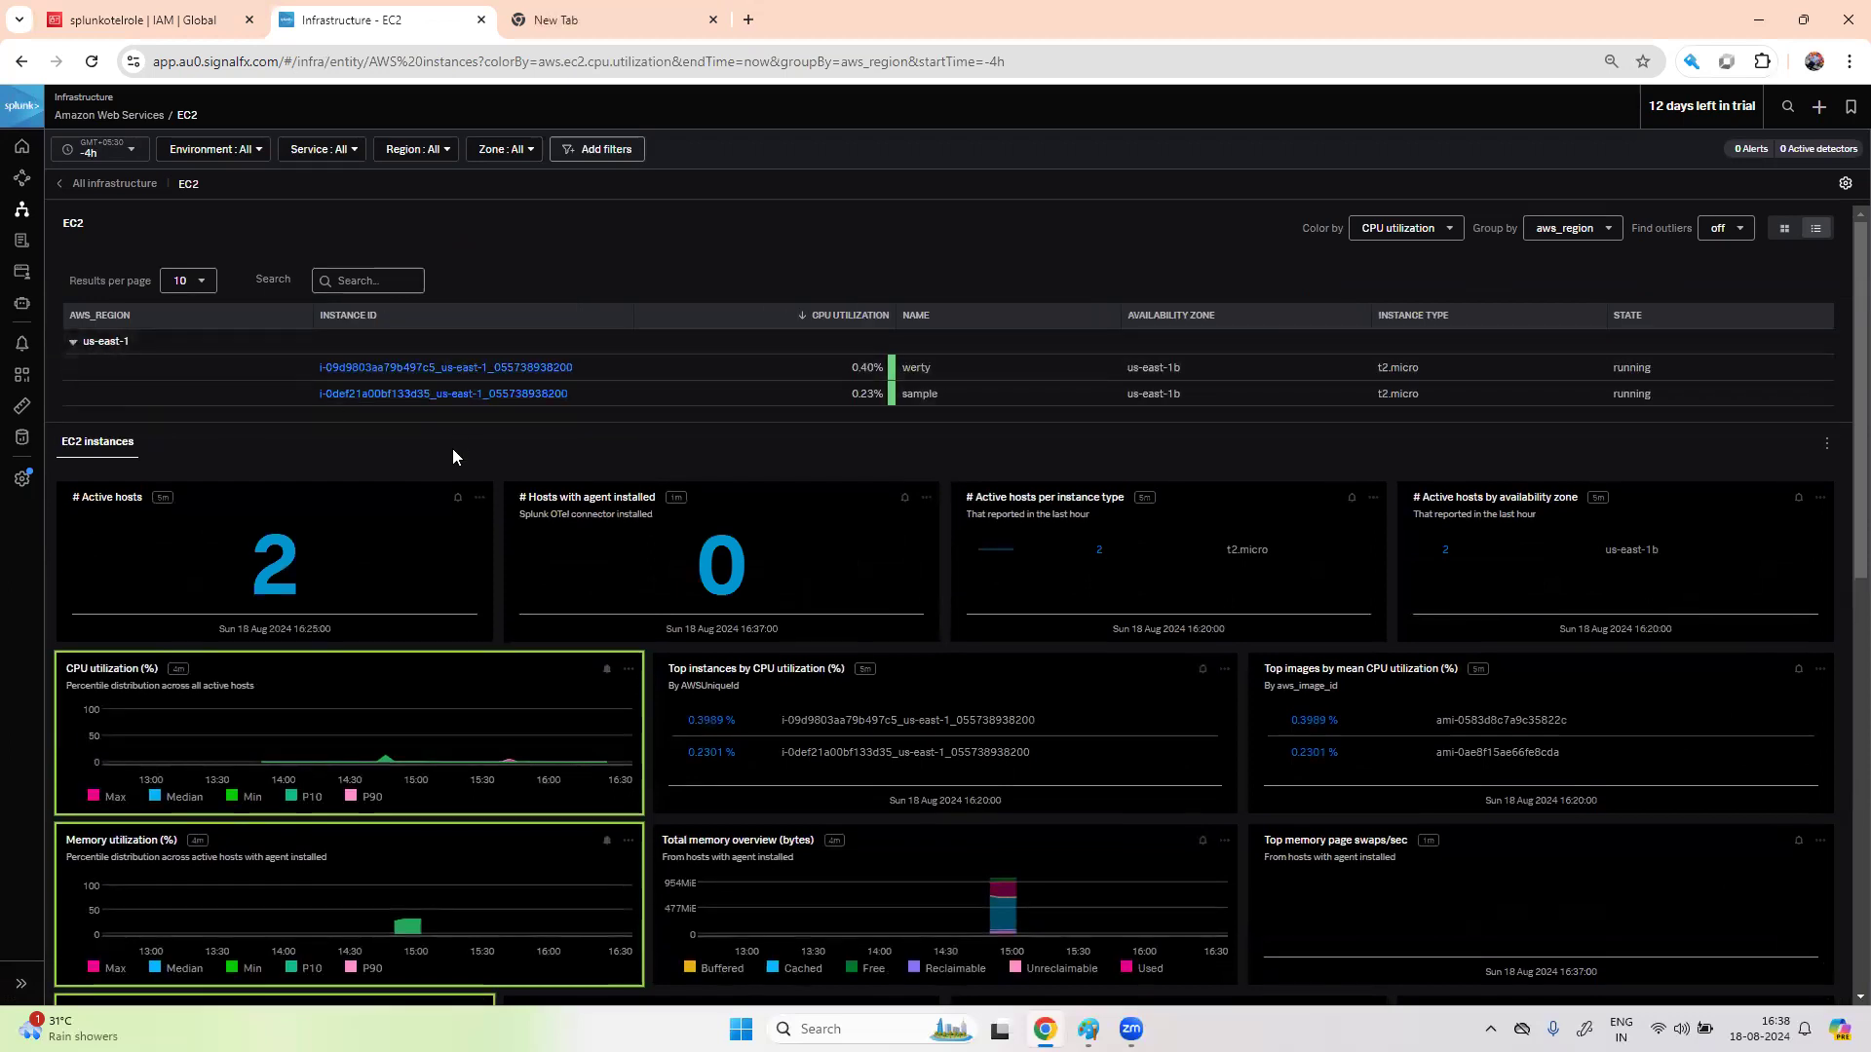
left_click(505, 368)
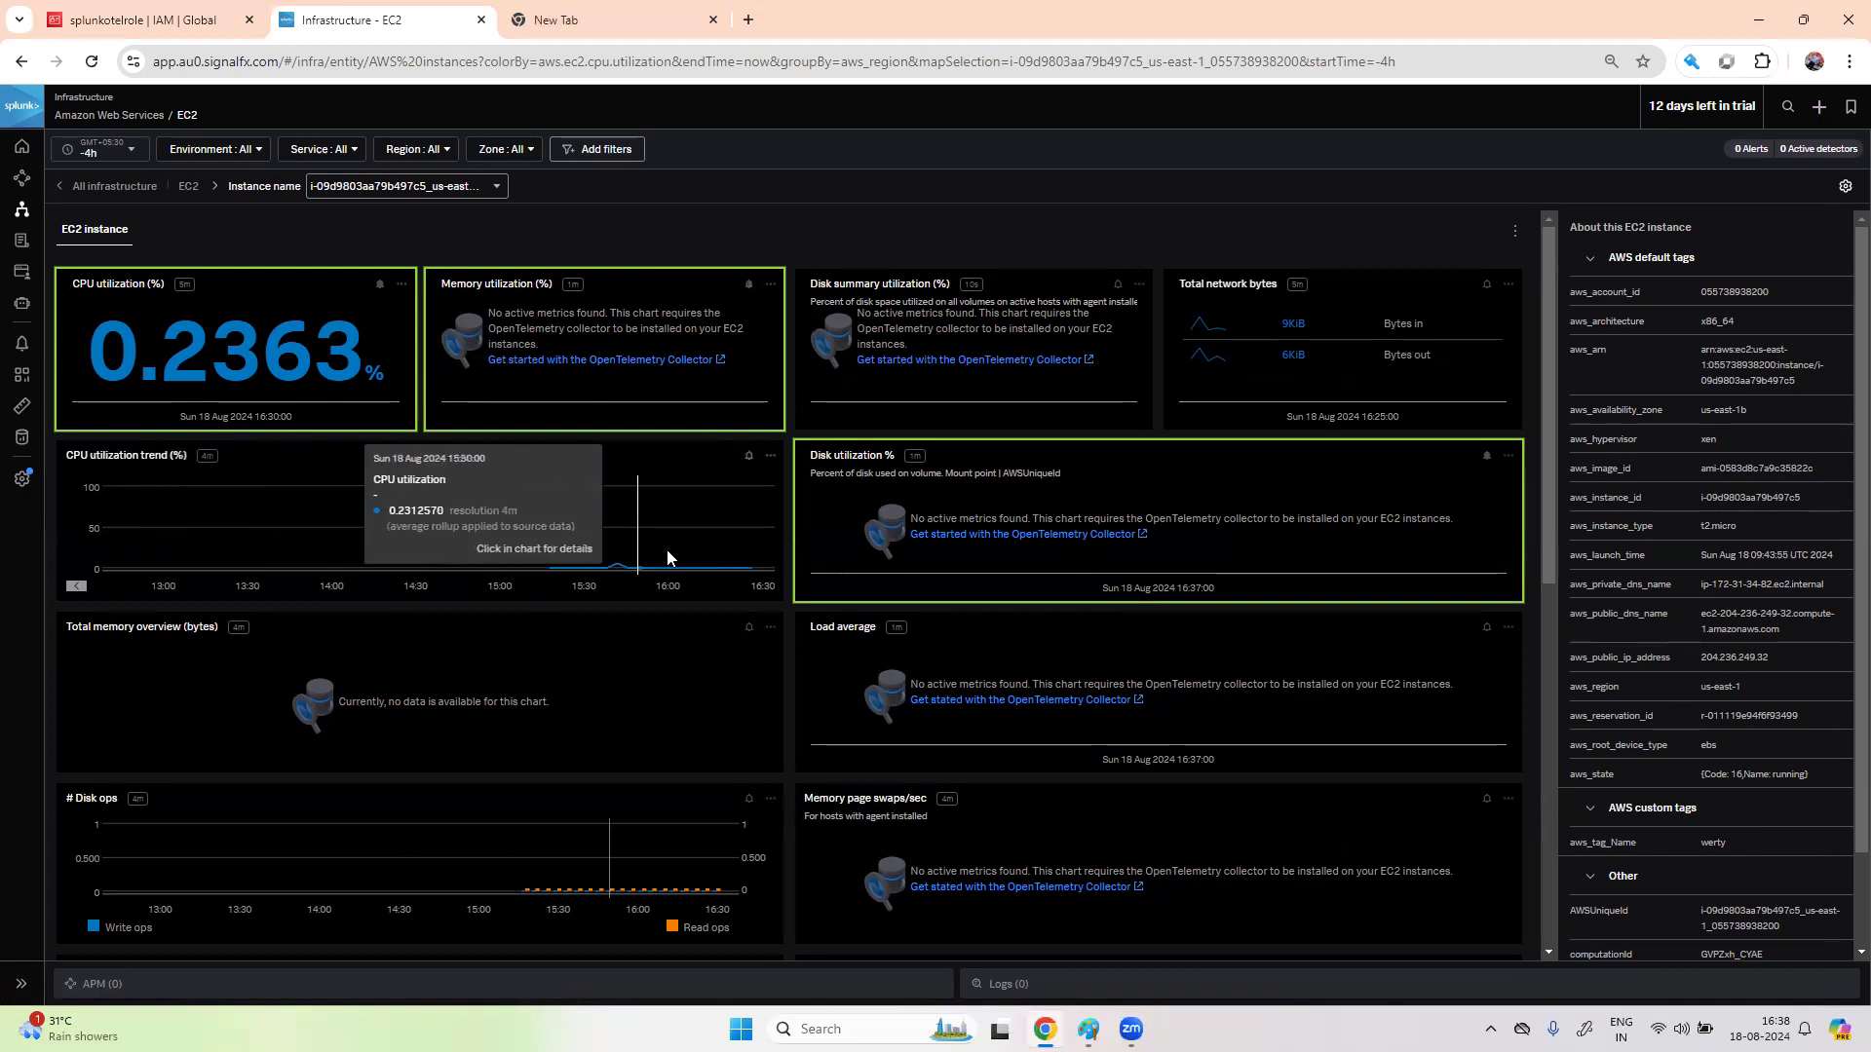
scroll(559, 703, "down", 2)
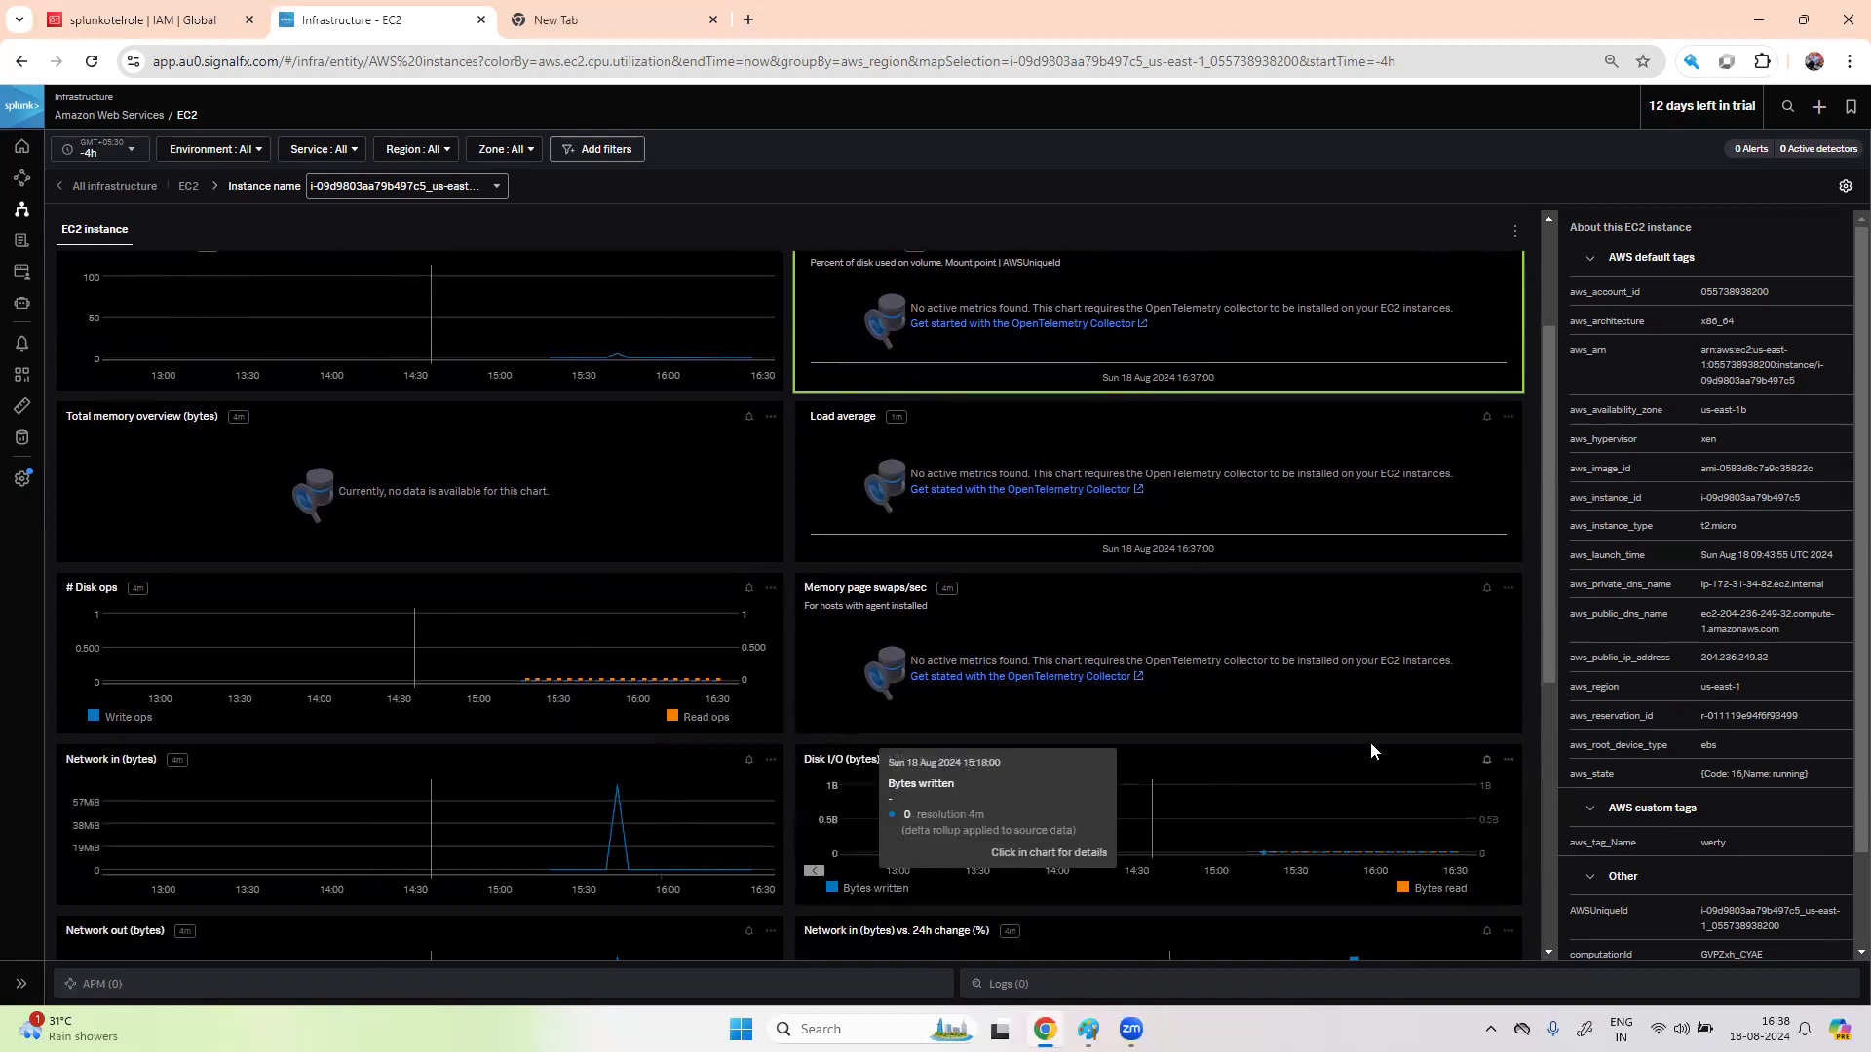
scroll(1379, 745, "up", 2)
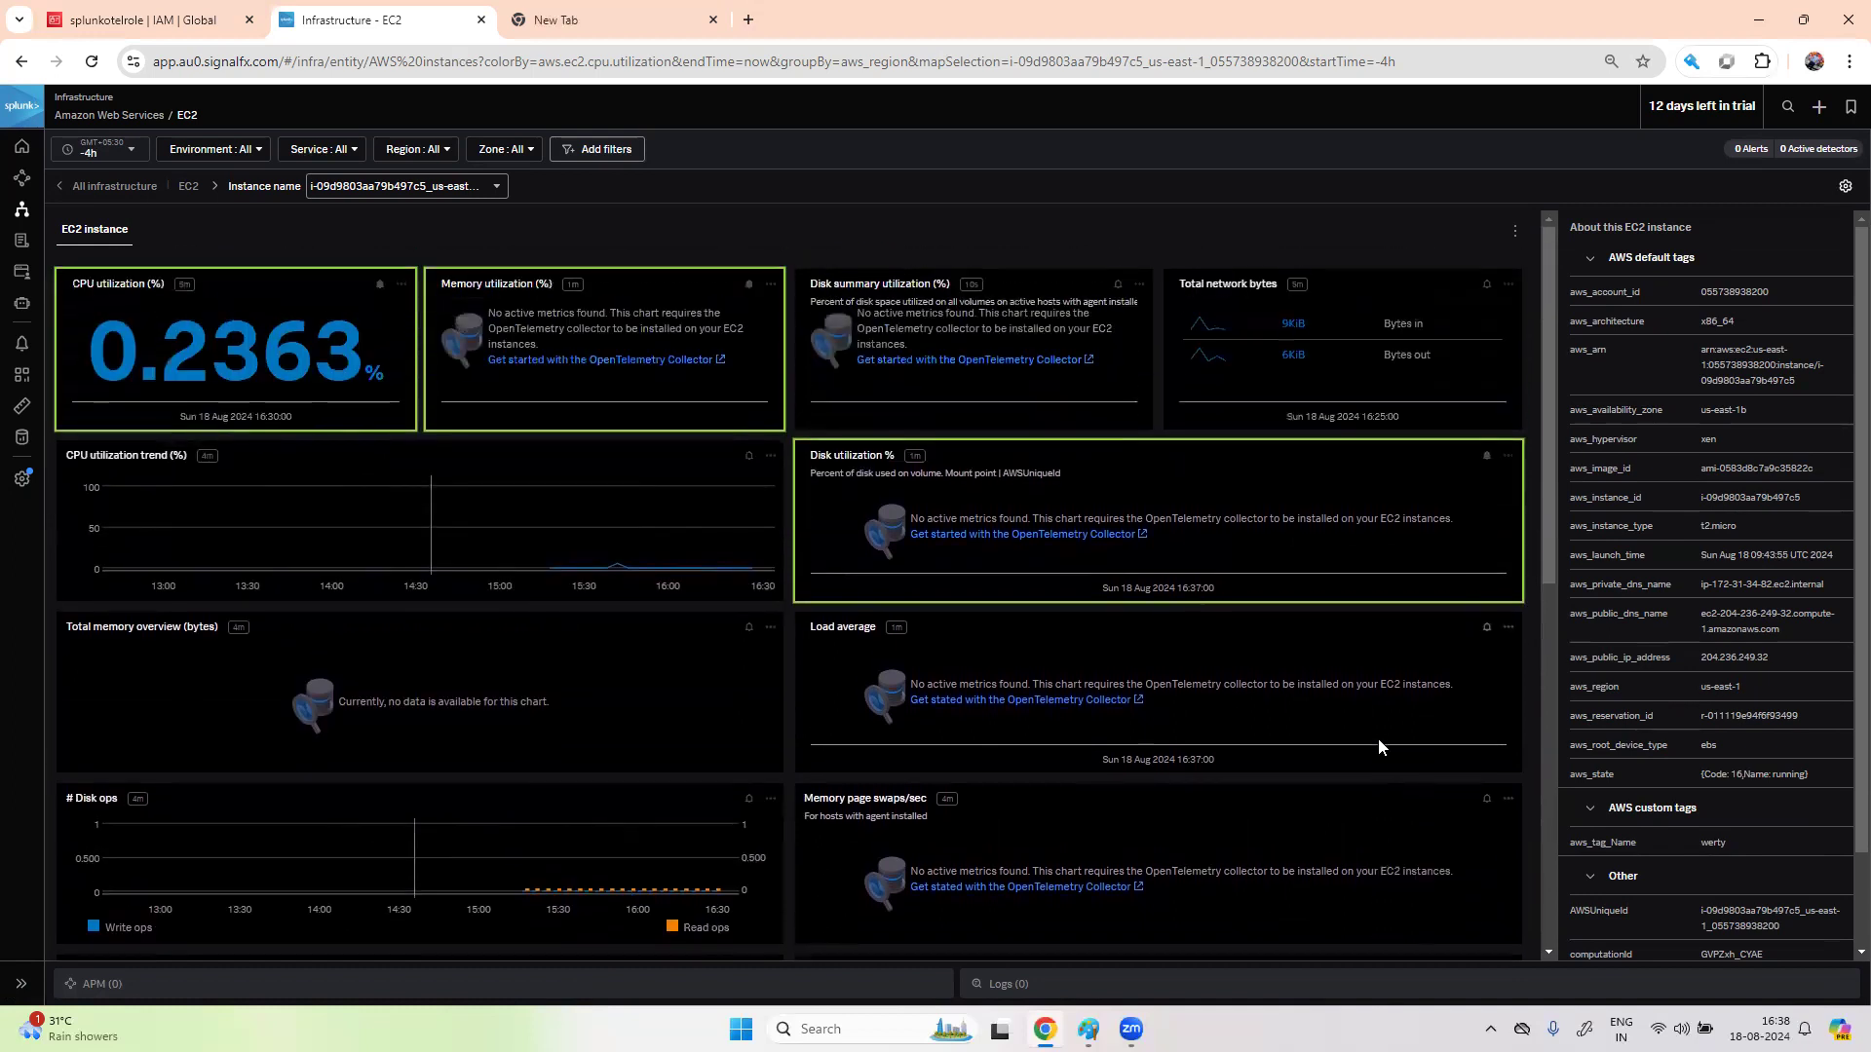
scroll(1377, 746, "down", 7)
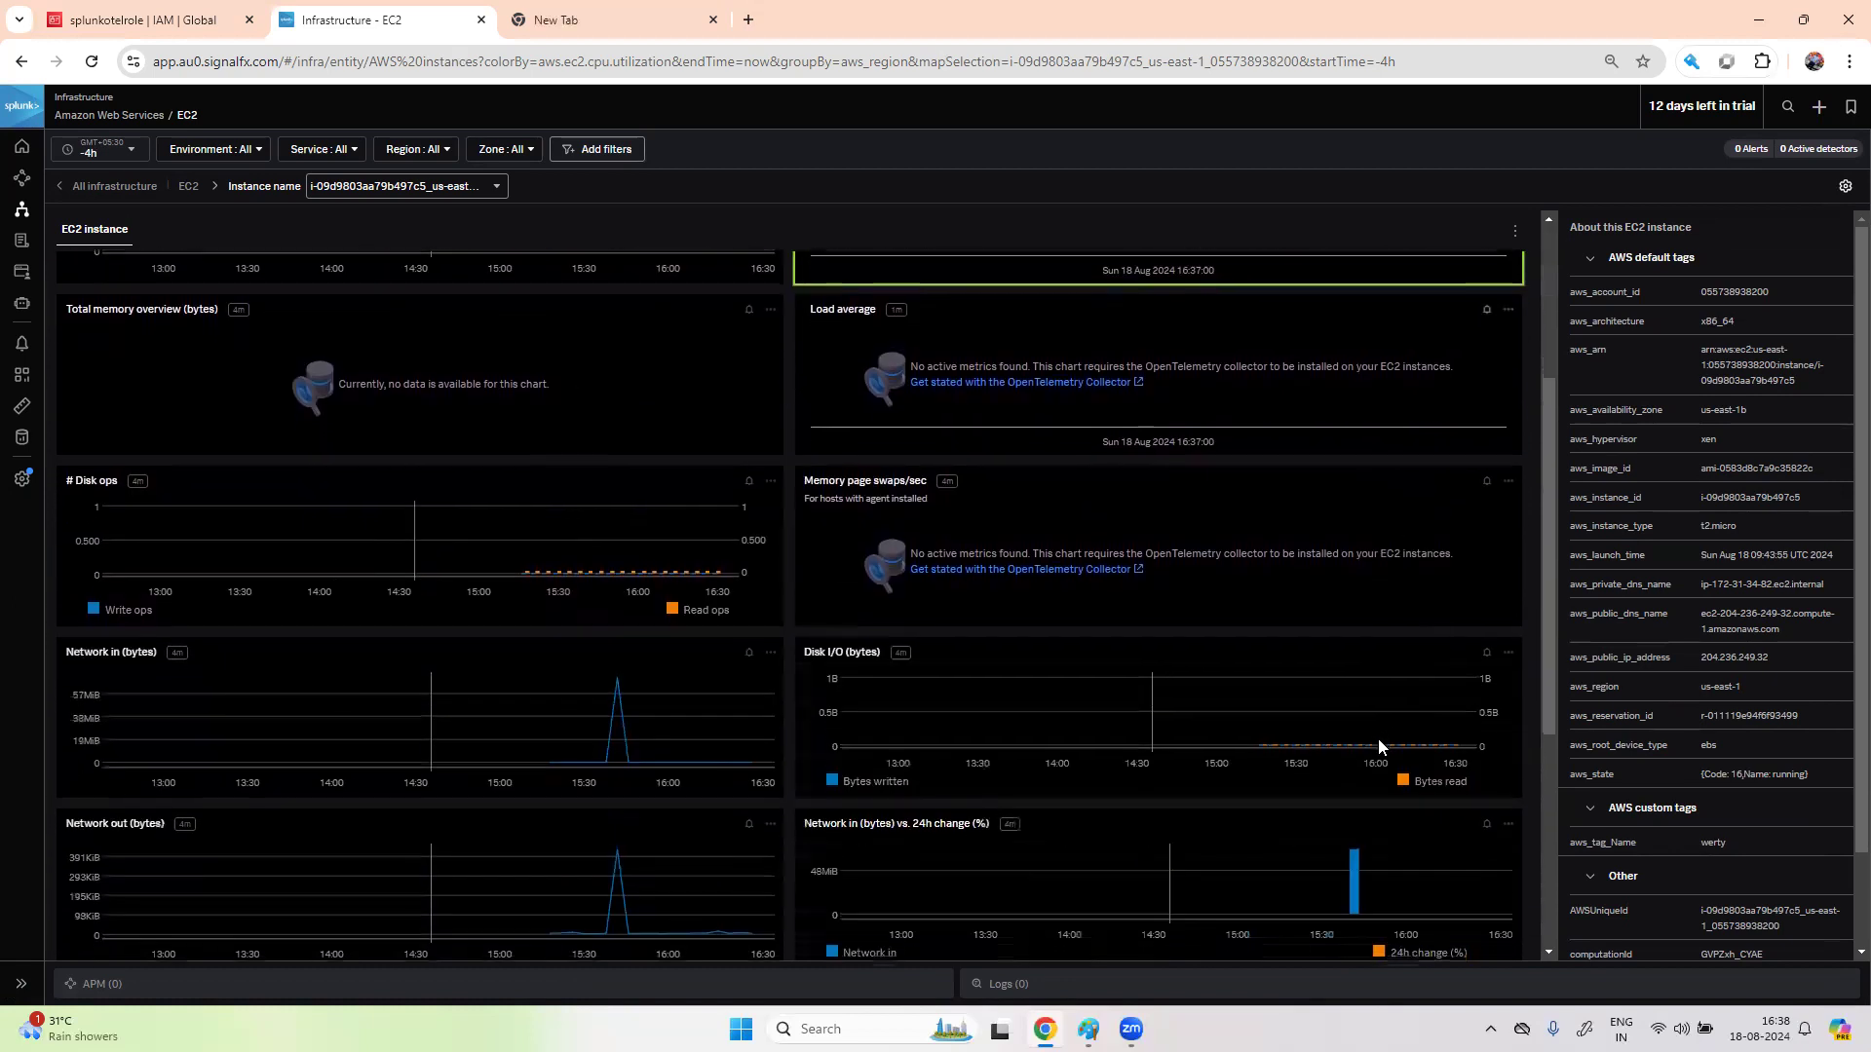
scroll(1379, 747, "up", 7)
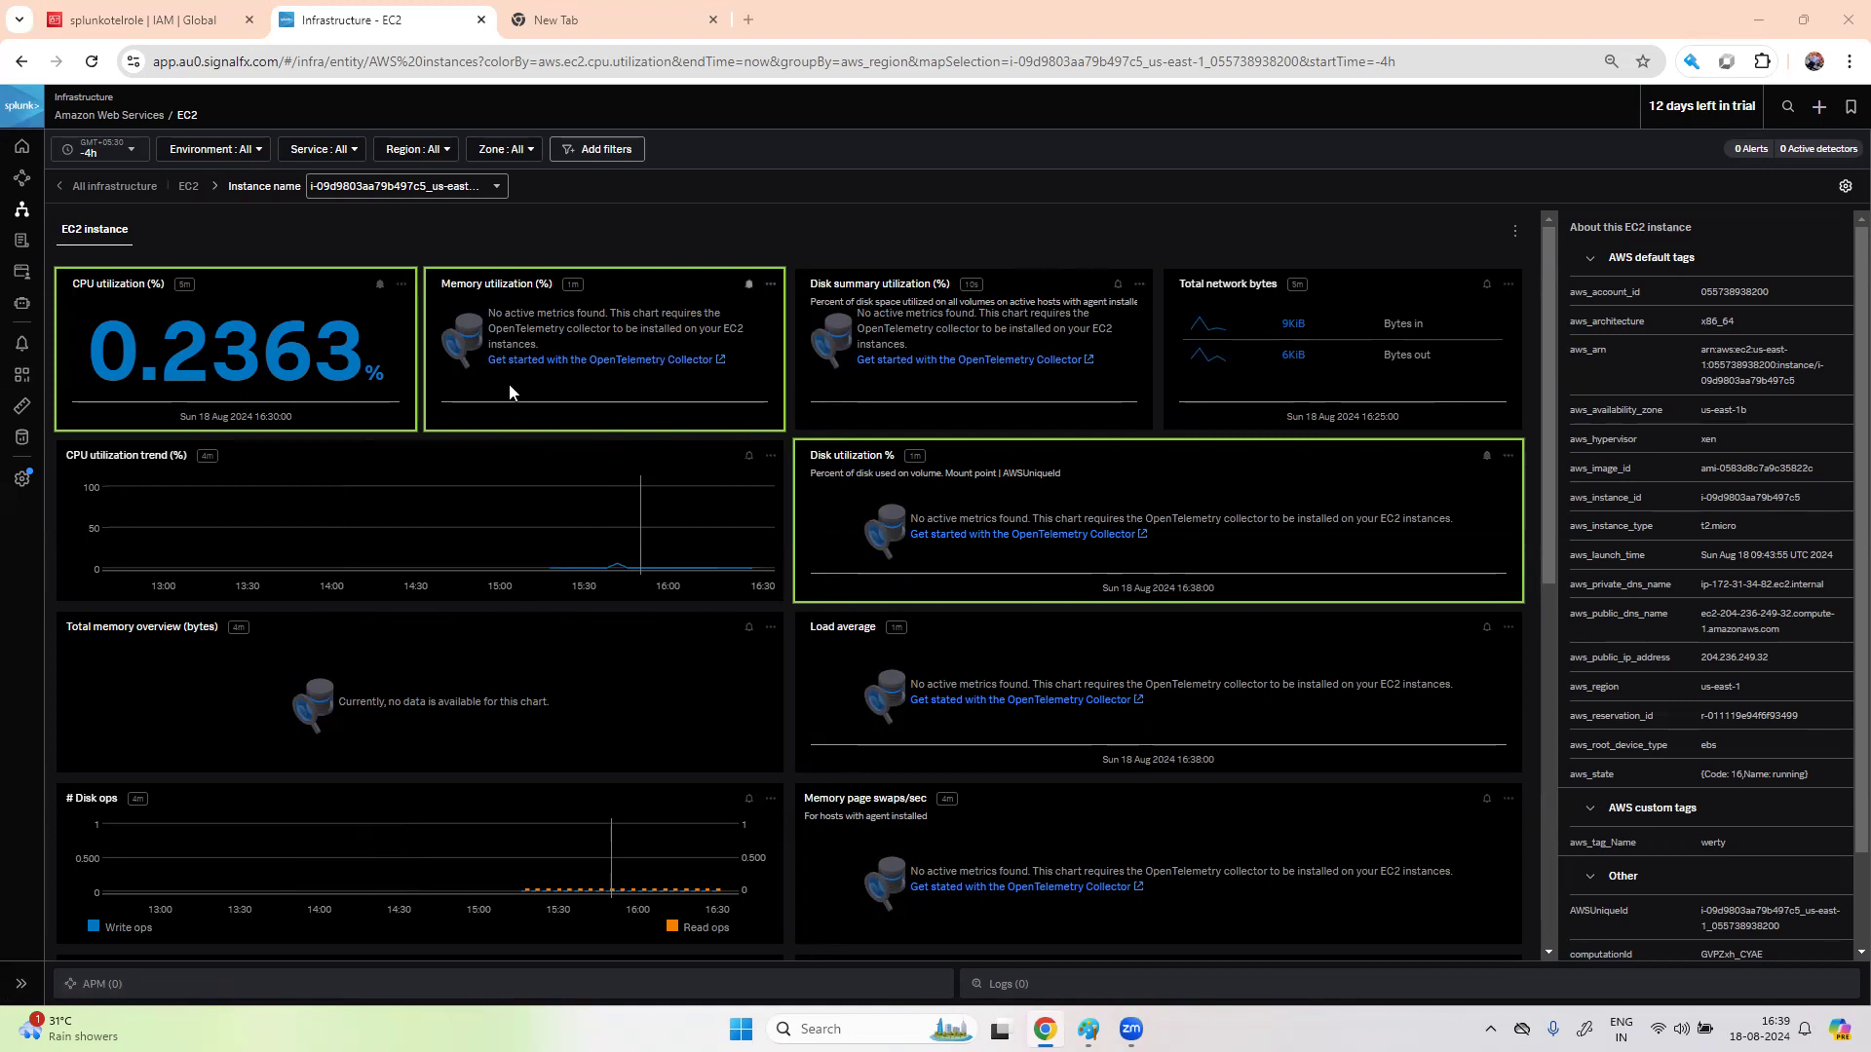
- Check and close the OpenTelemetry Collector getting-started docs, then go to the AWS console service search
left_click(563, 364)
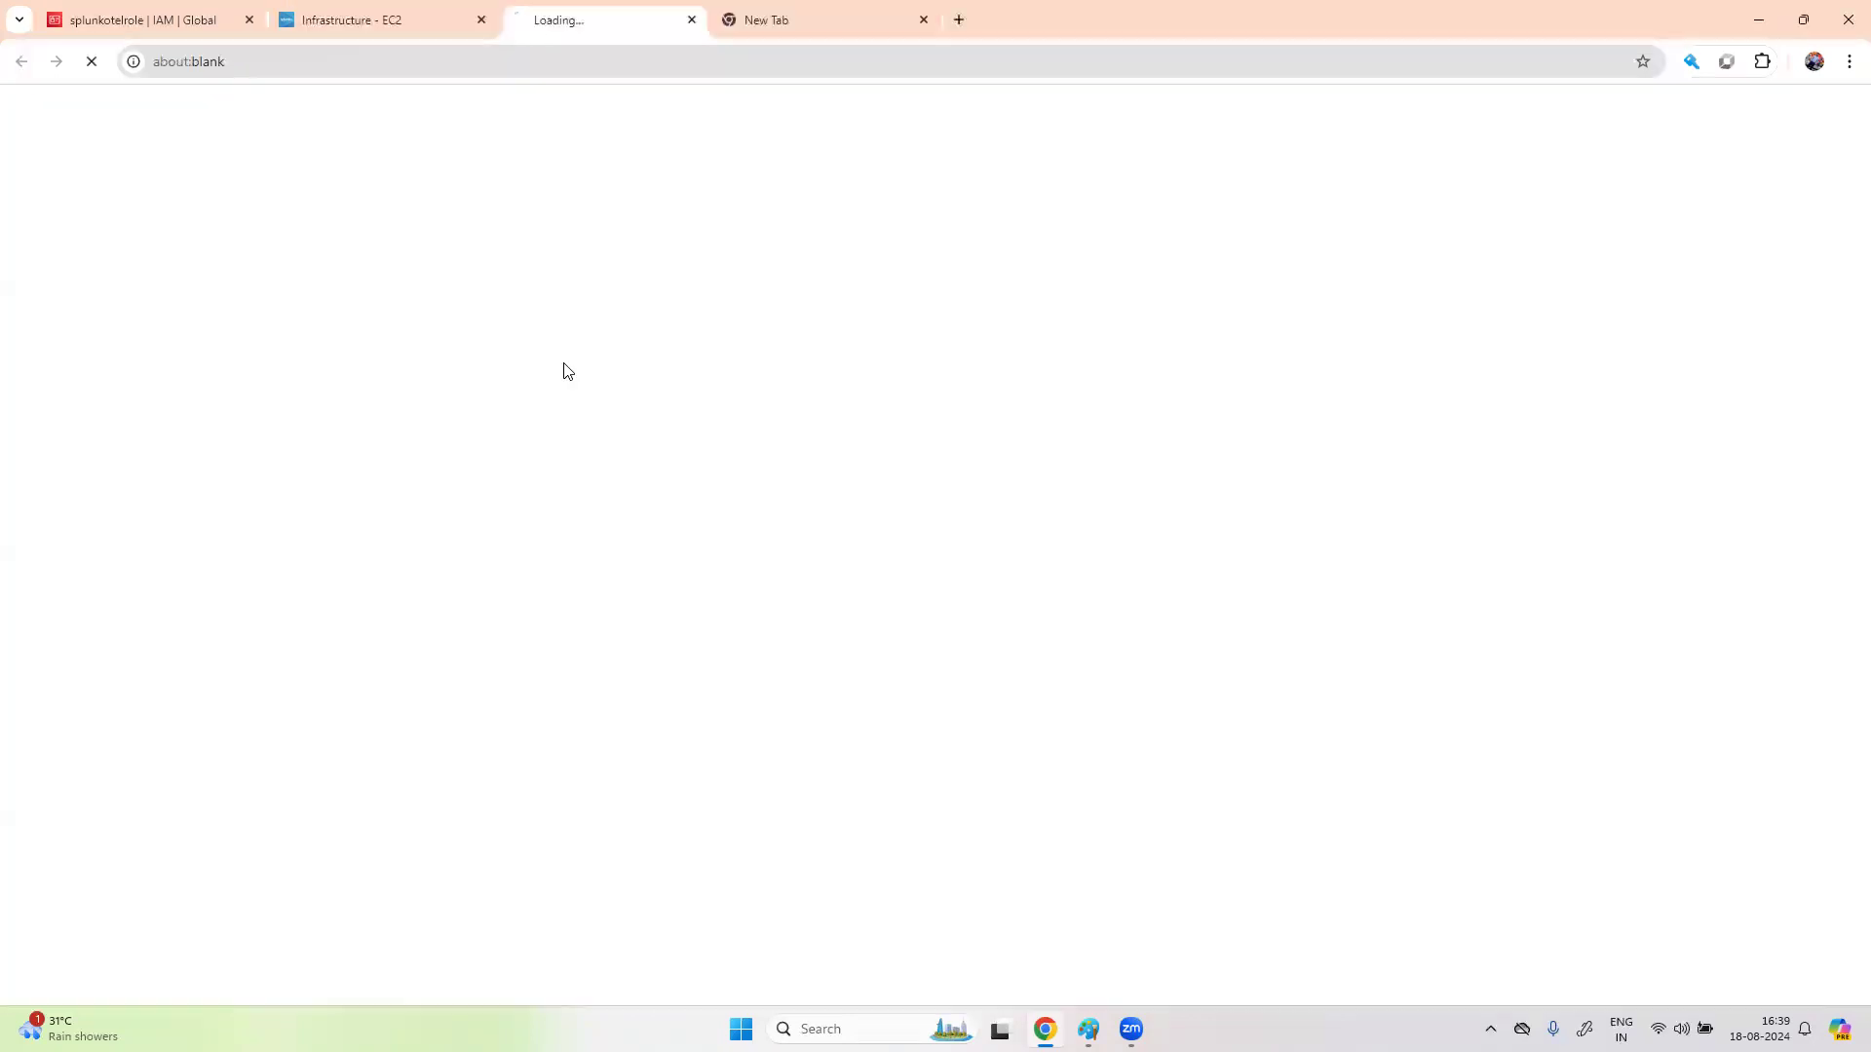
left_click(343, 13)
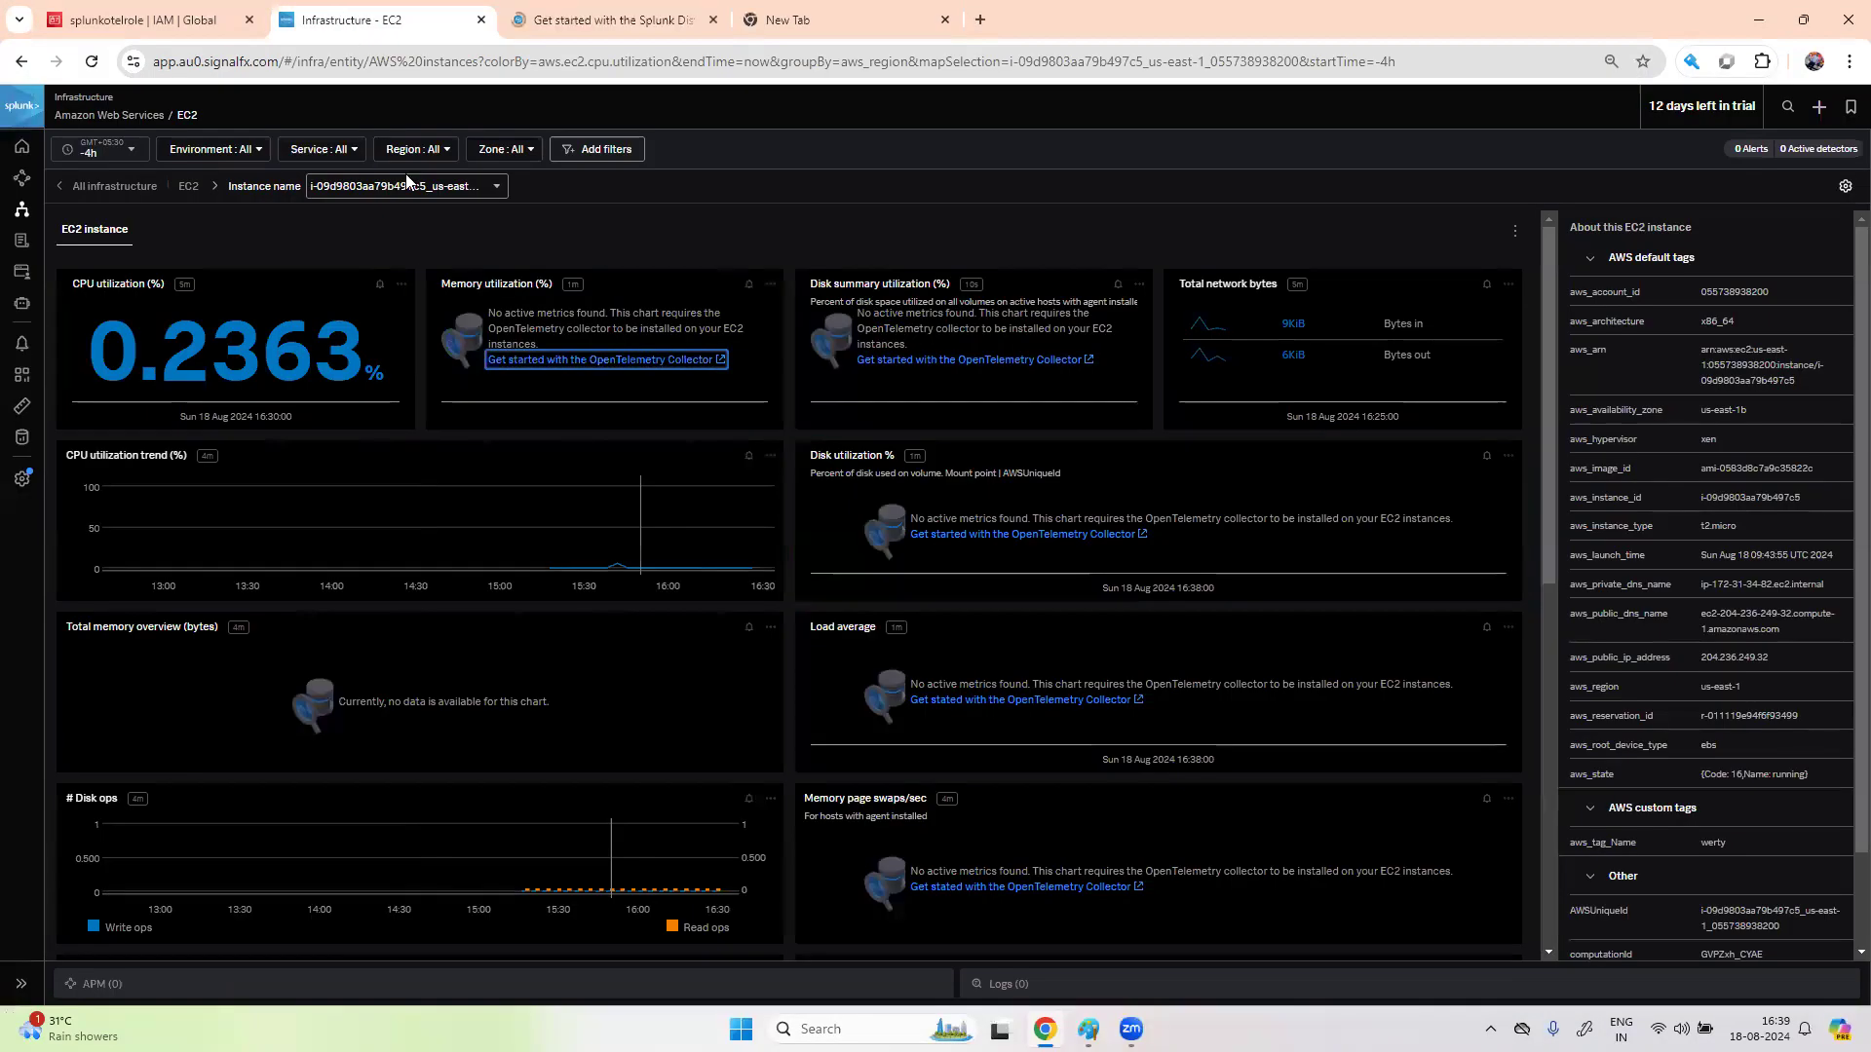
left_click(588, 41)
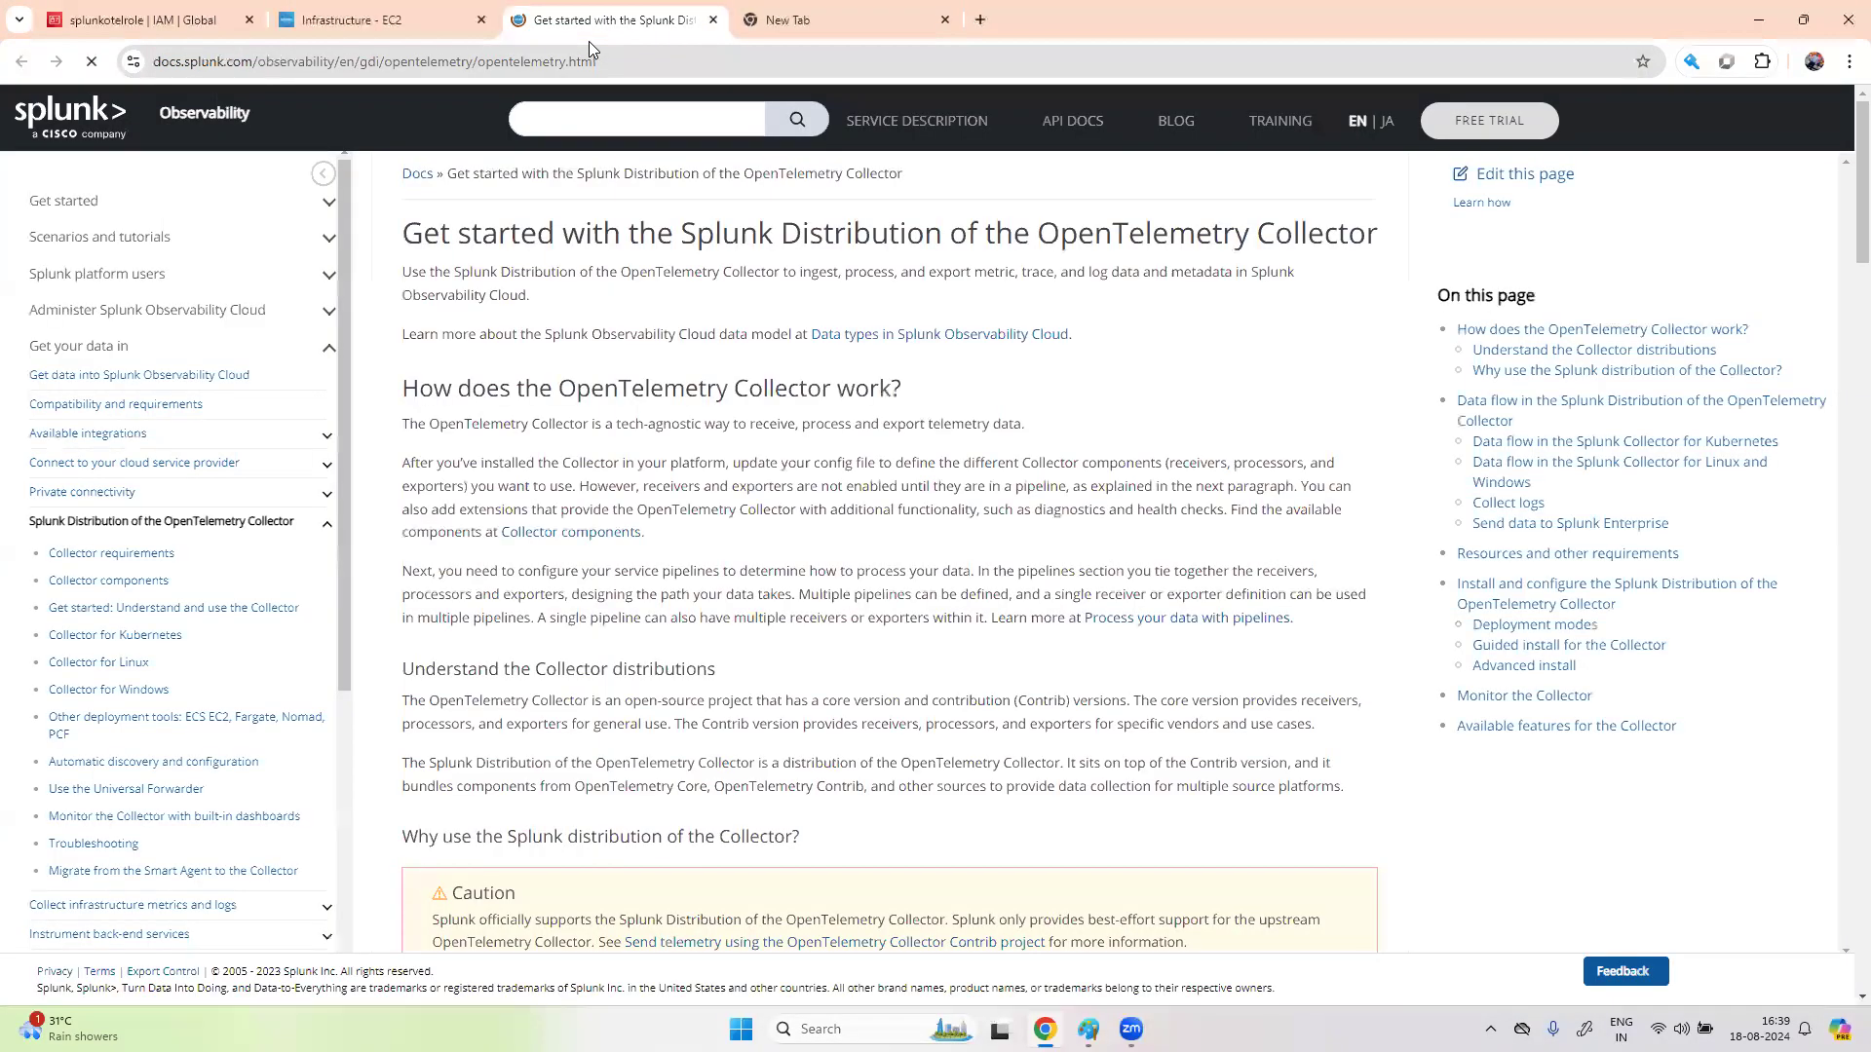
key("ctrl+w")
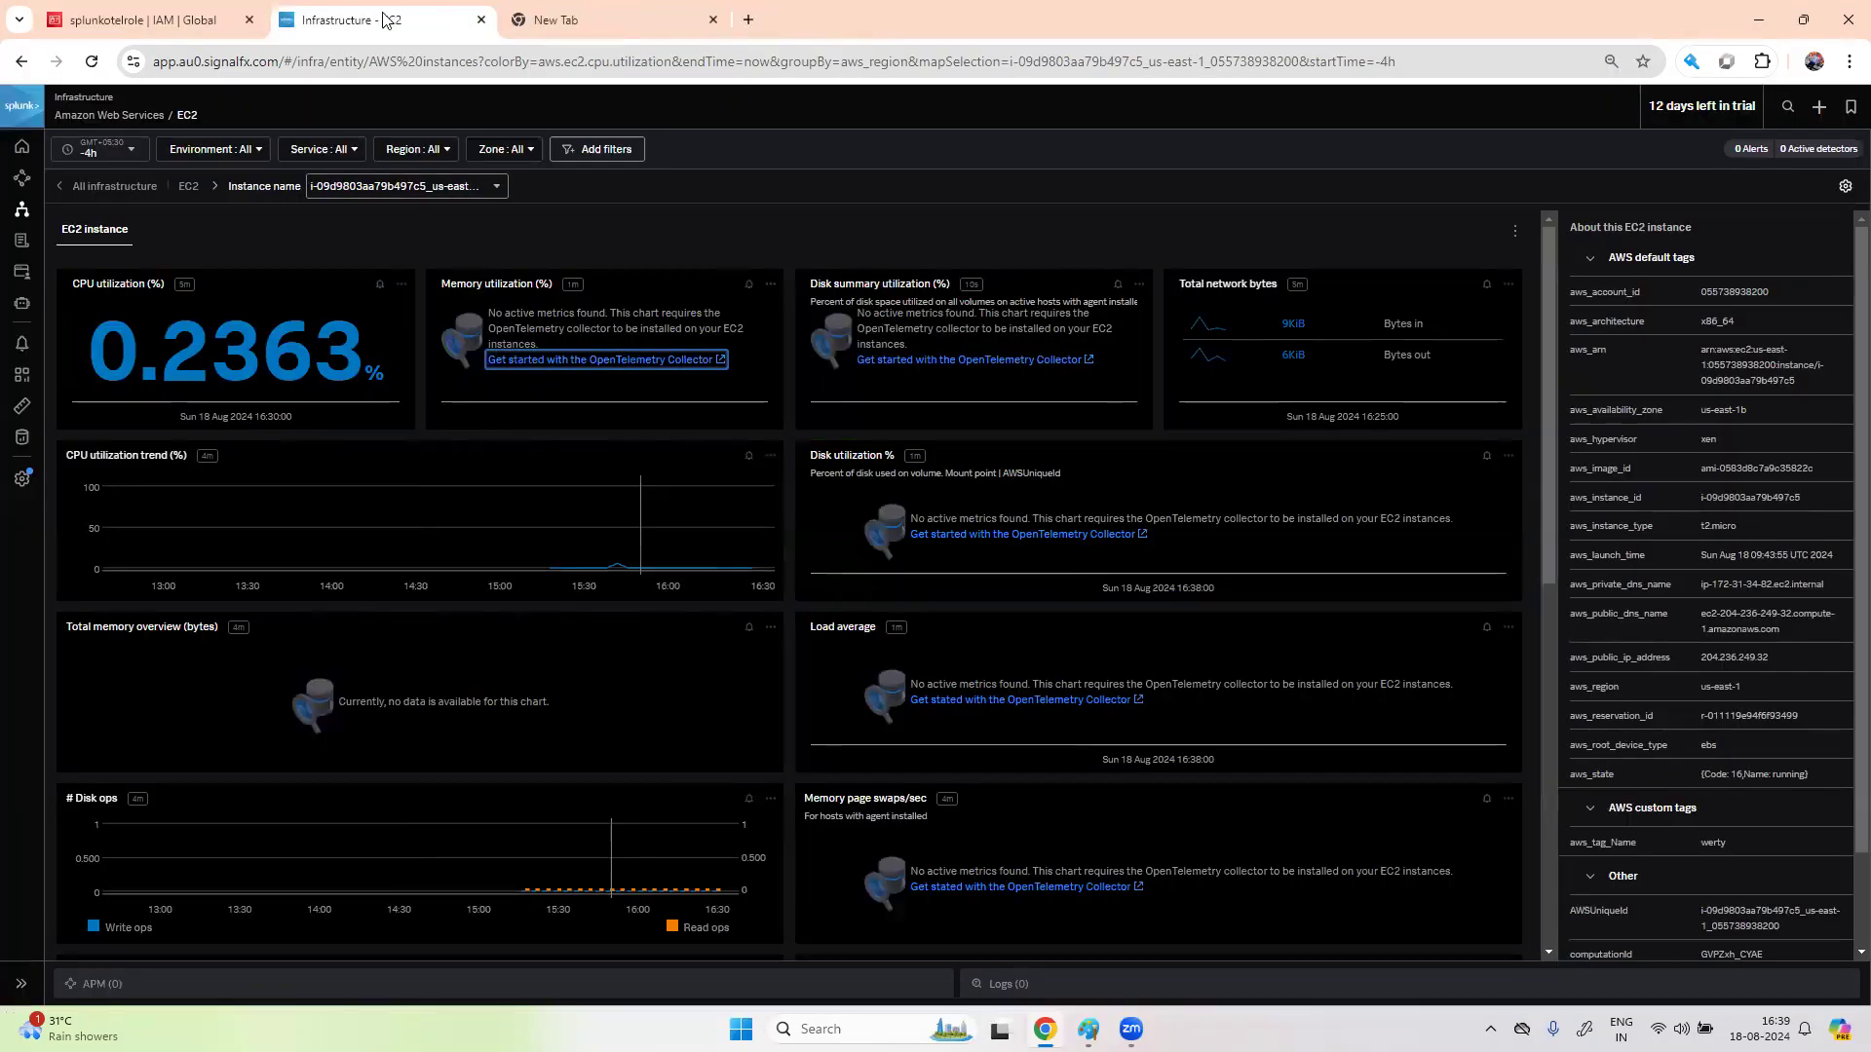
left_click(146, 19)
left_click(376, 108)
- Open the werty EC2 instance's summary and copy its public IPv4 address 204.236.249.32
type("ec2")
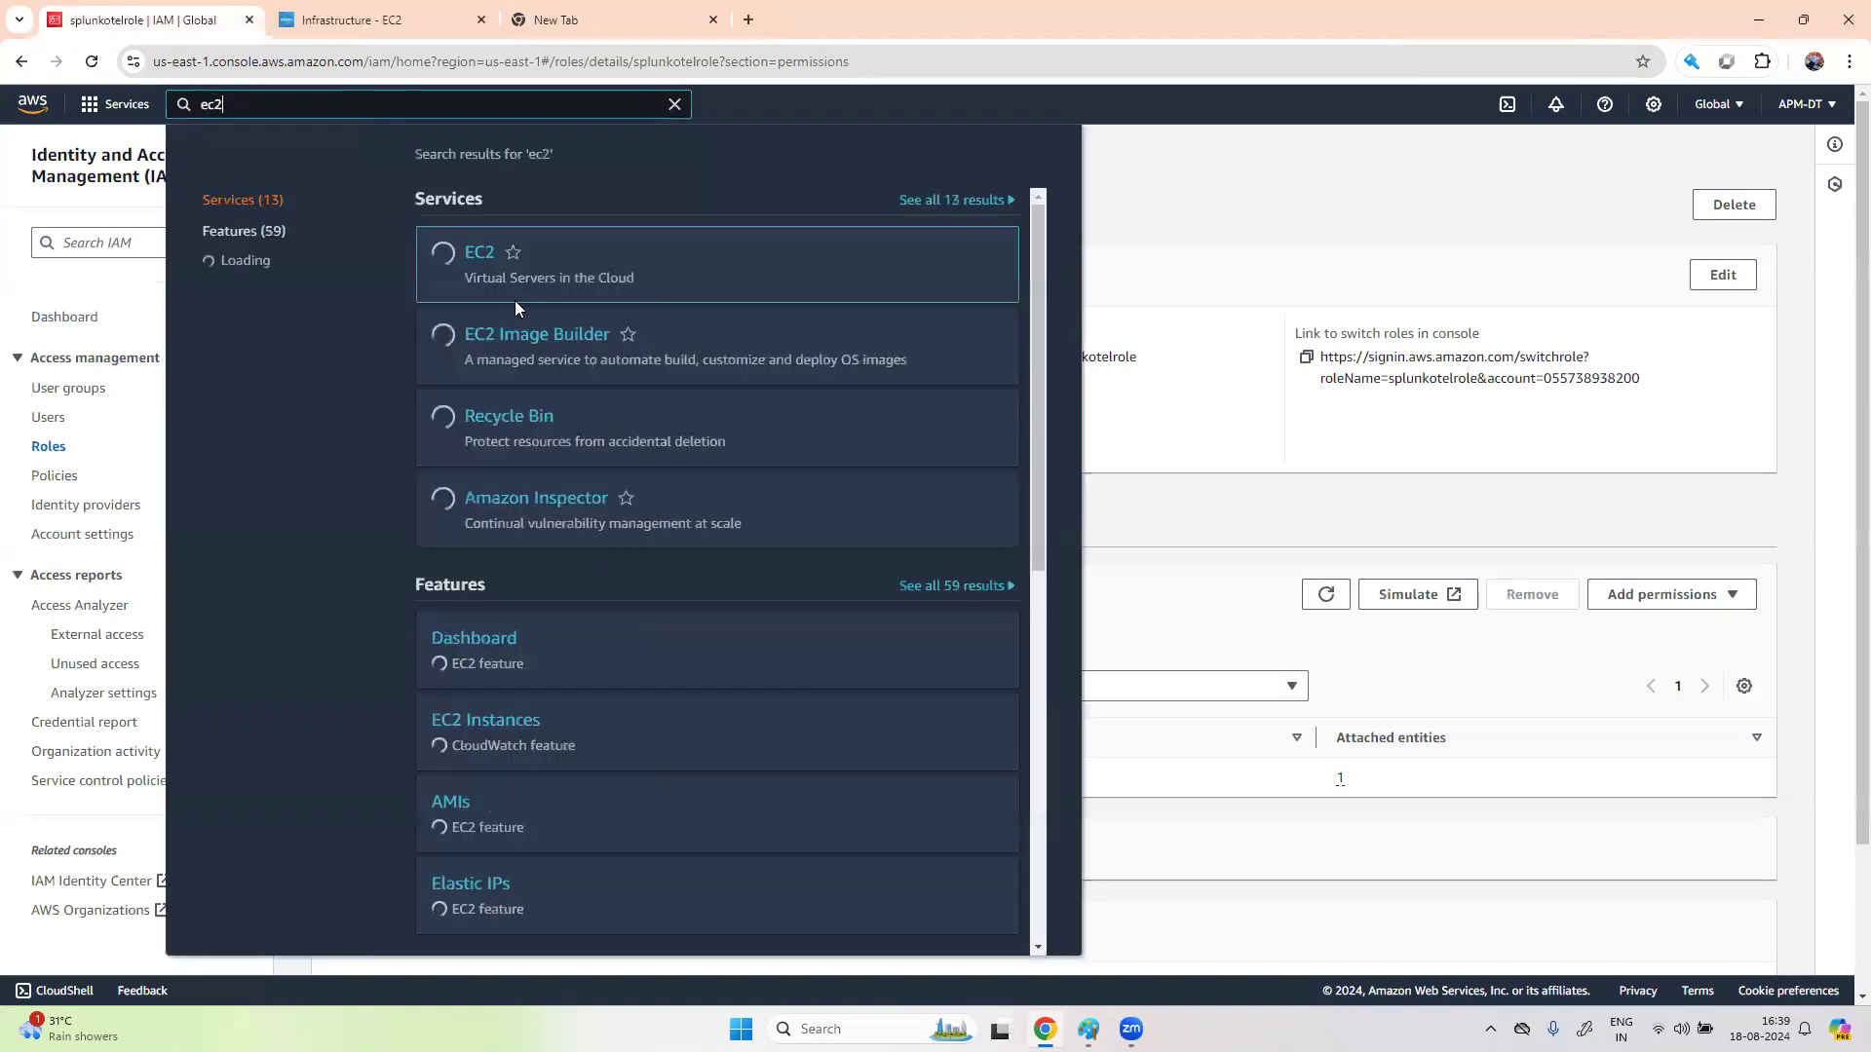
left_click(481, 253)
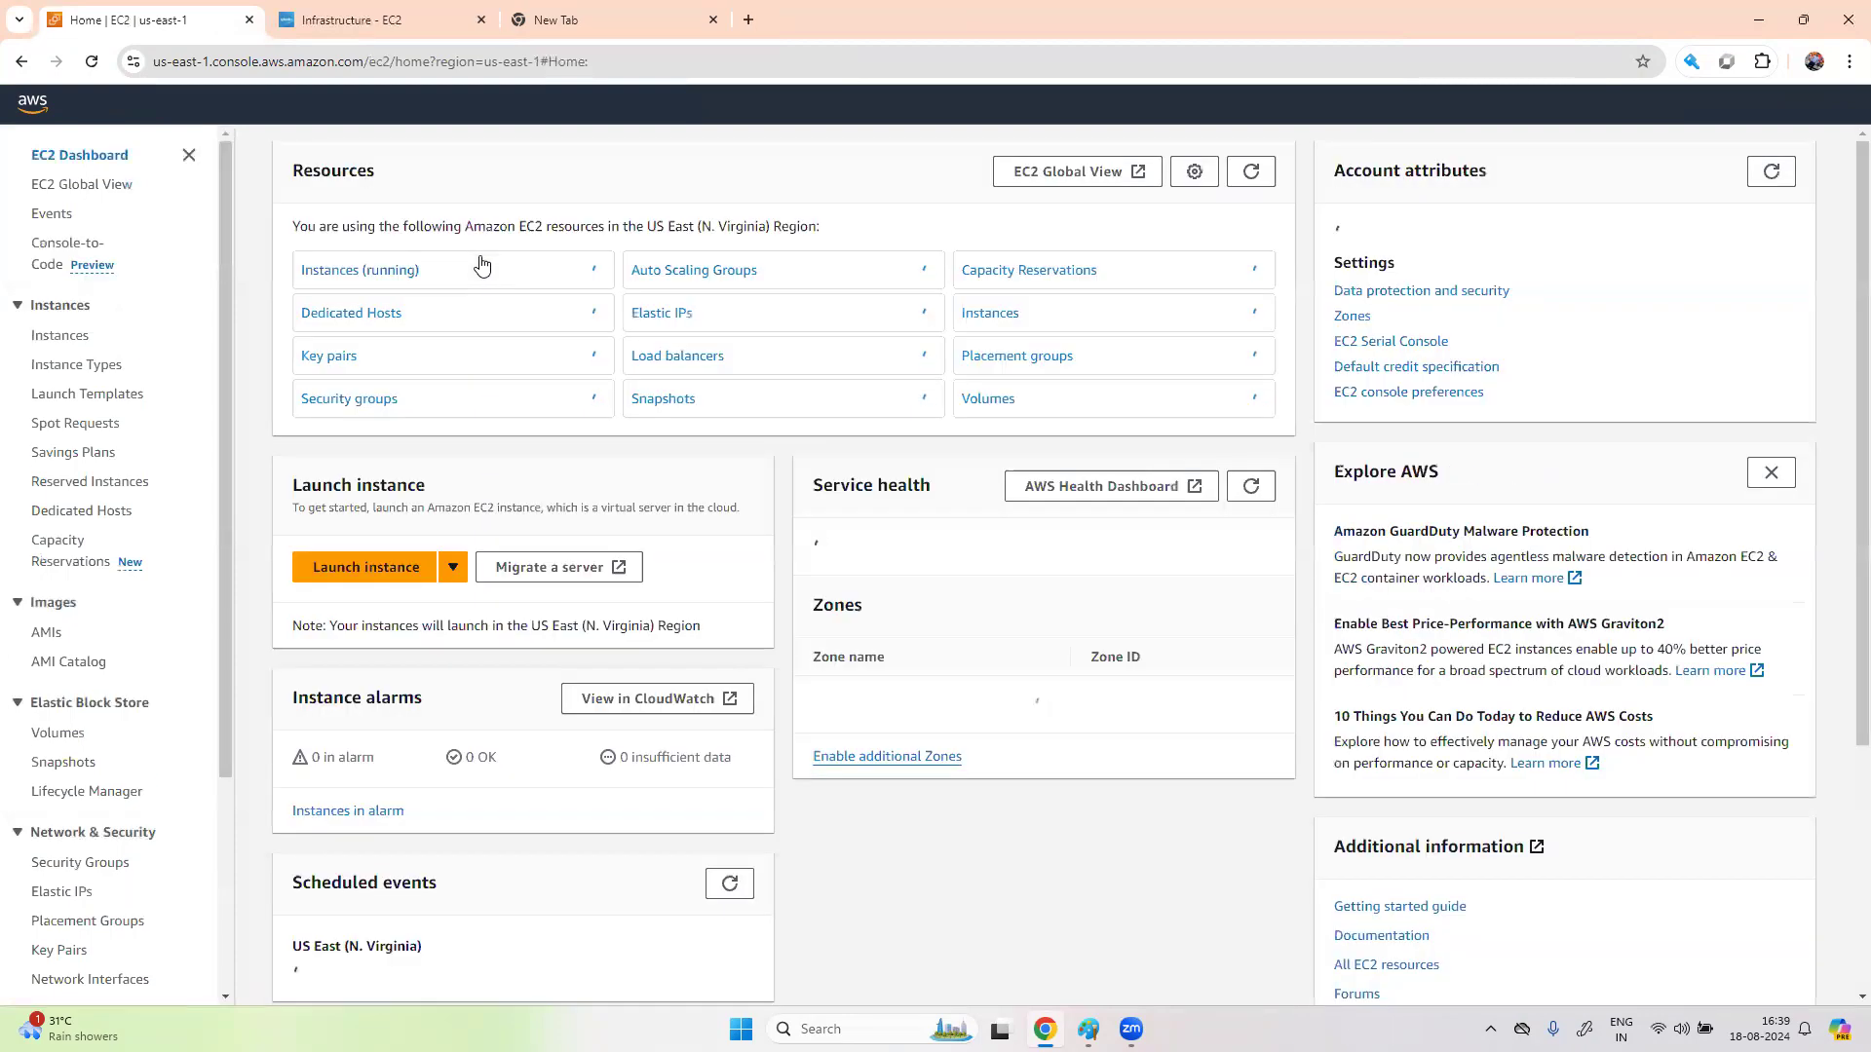
left_click(394, 273)
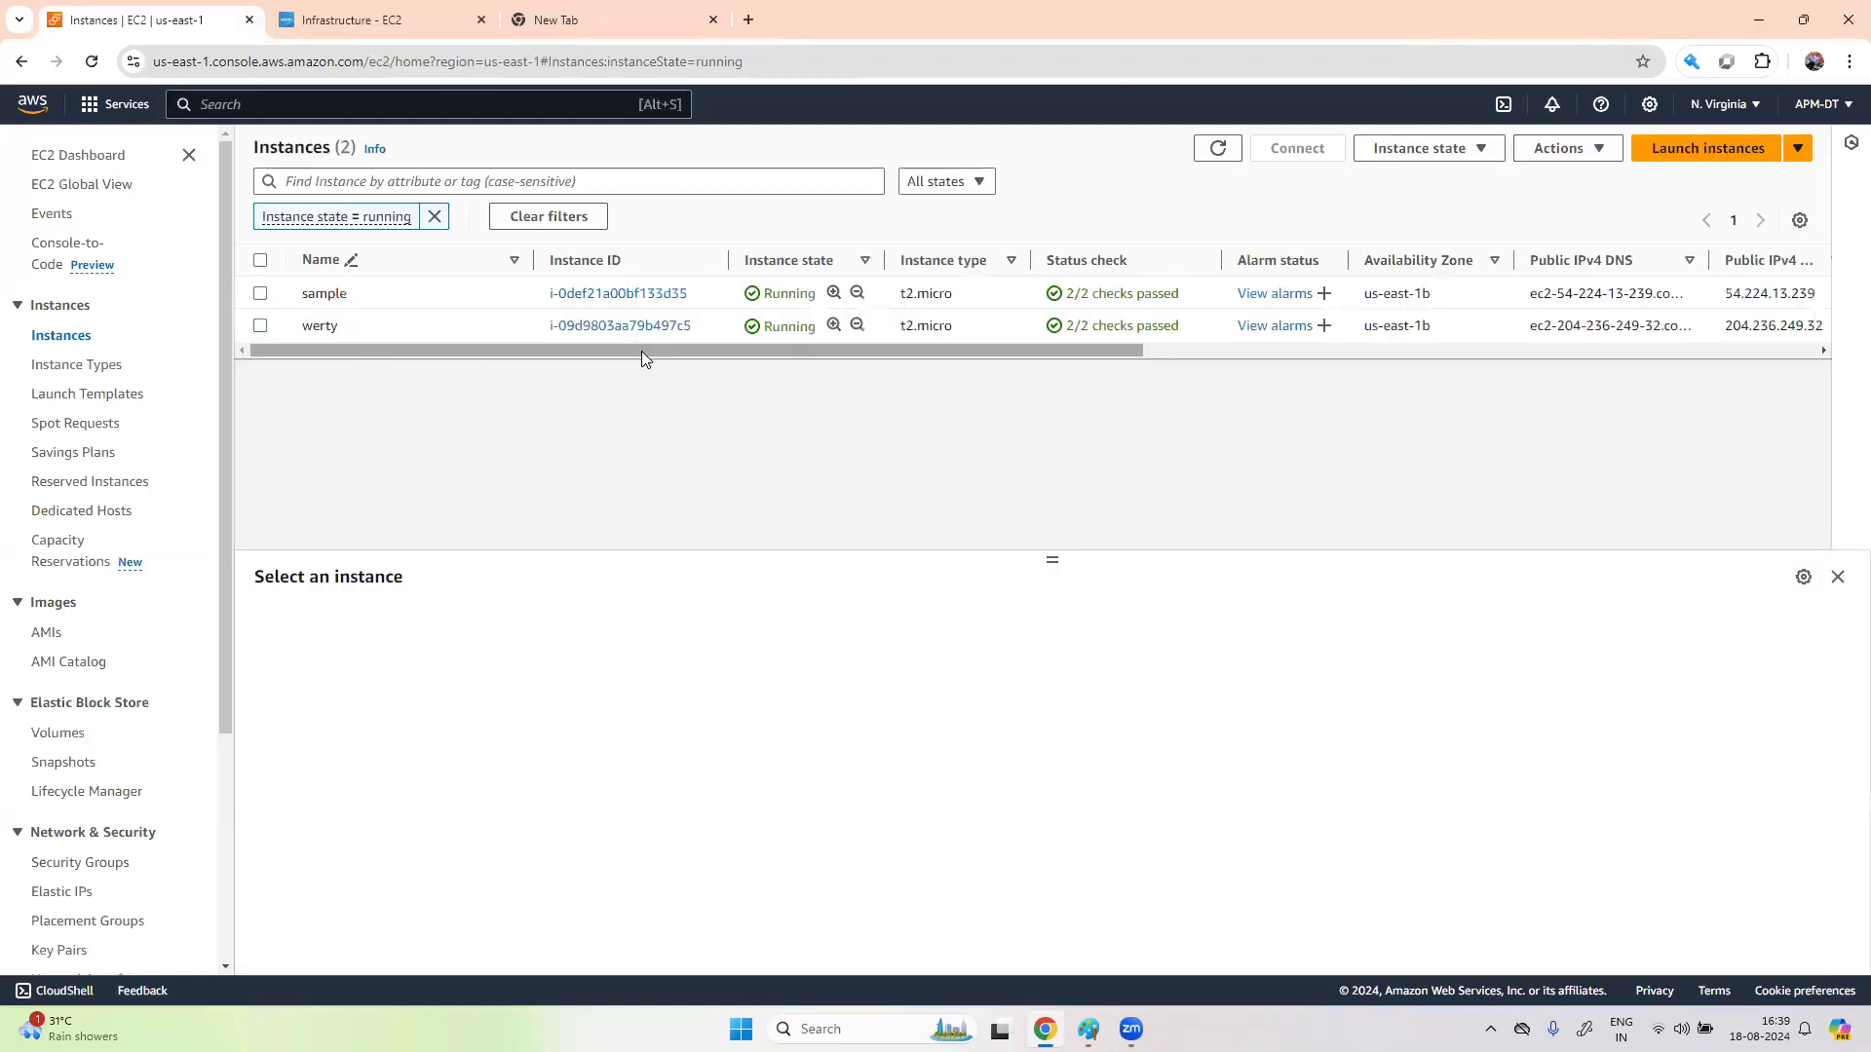
left_click(655, 325)
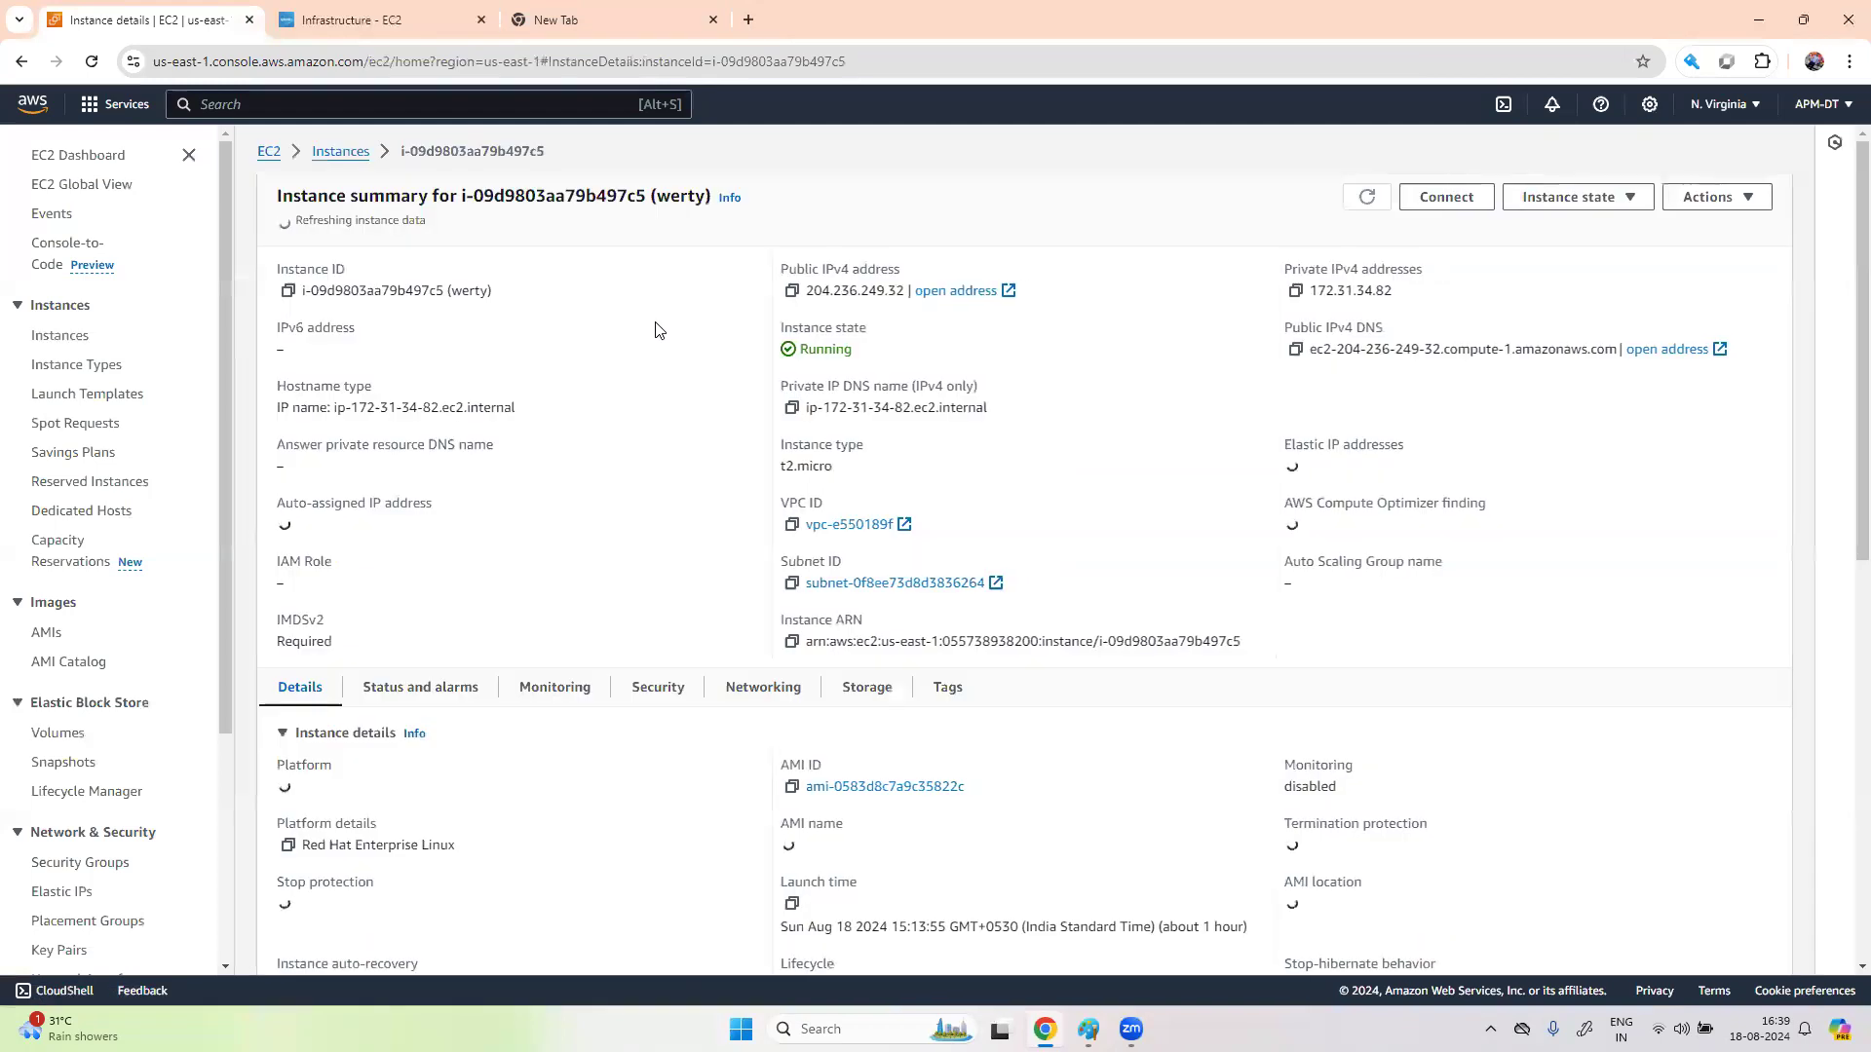
left_click(791, 286)
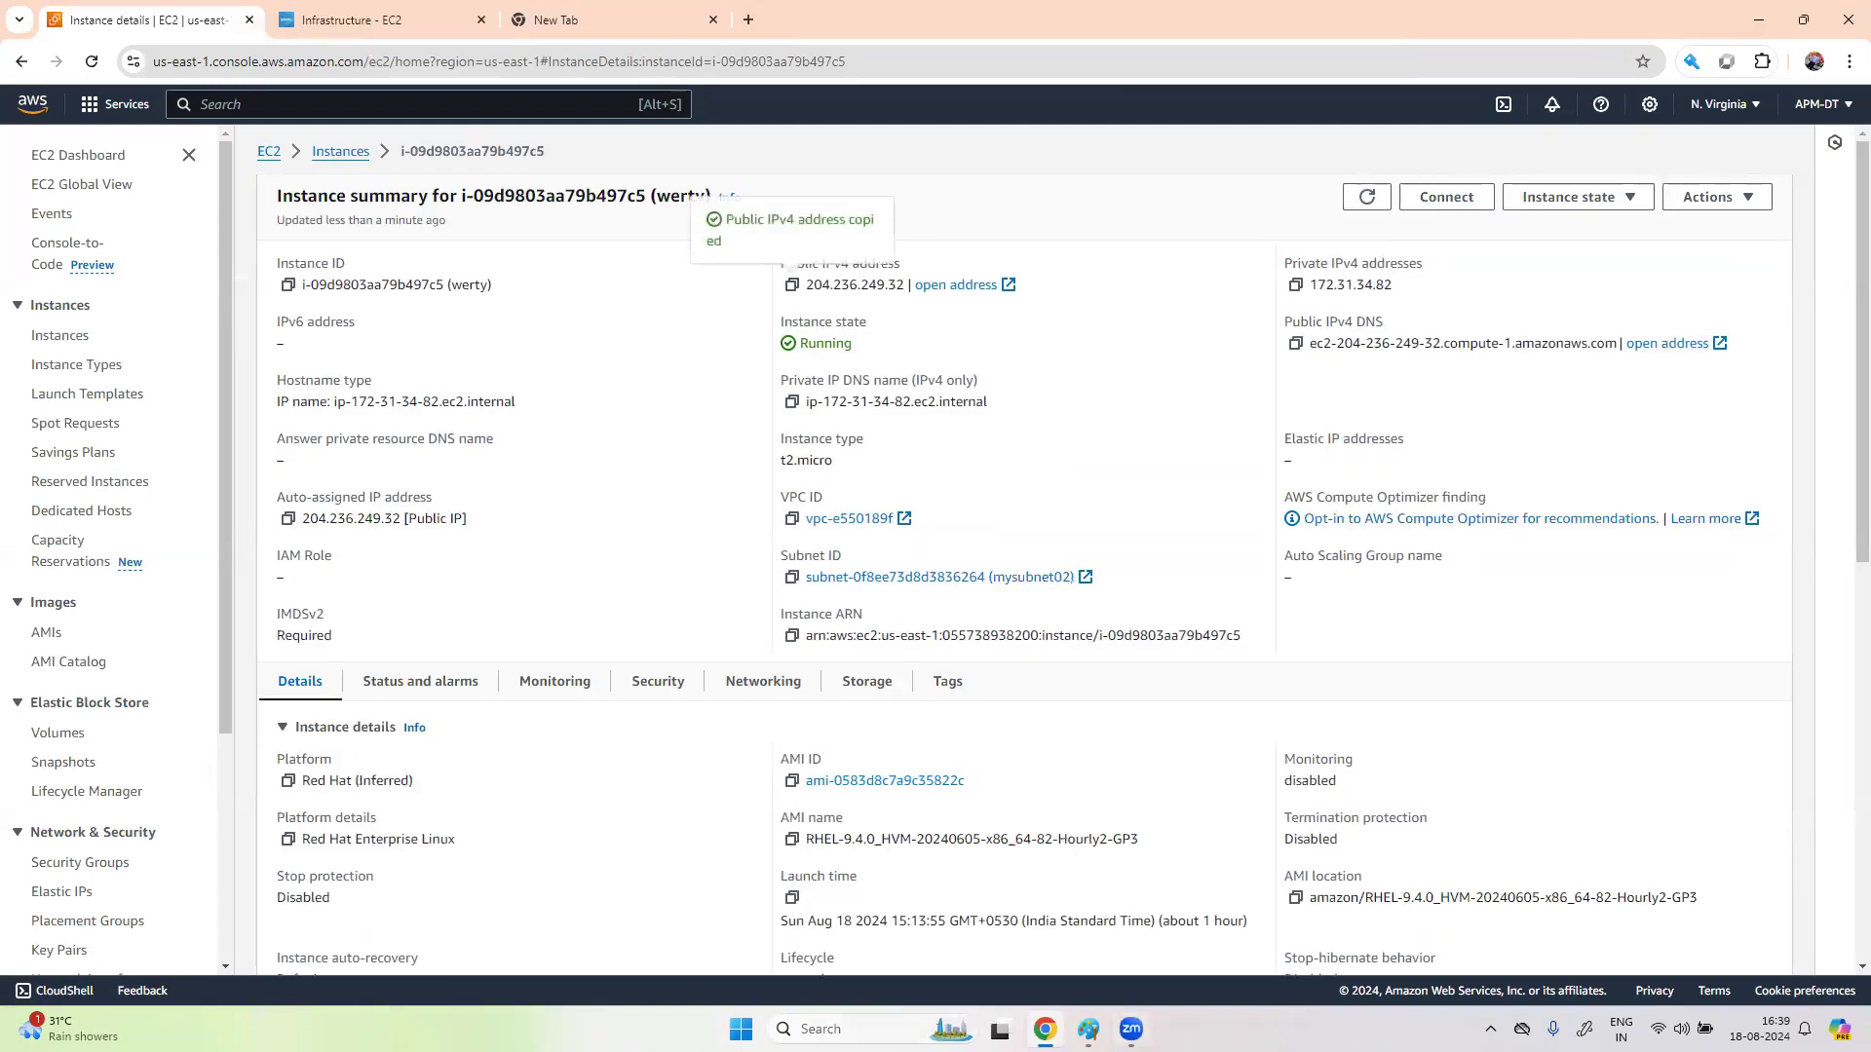
left_click(858, 1028)
- Set up a PuTTY session to host 204.236.249.32 using the key.ppk private key file
type("put")
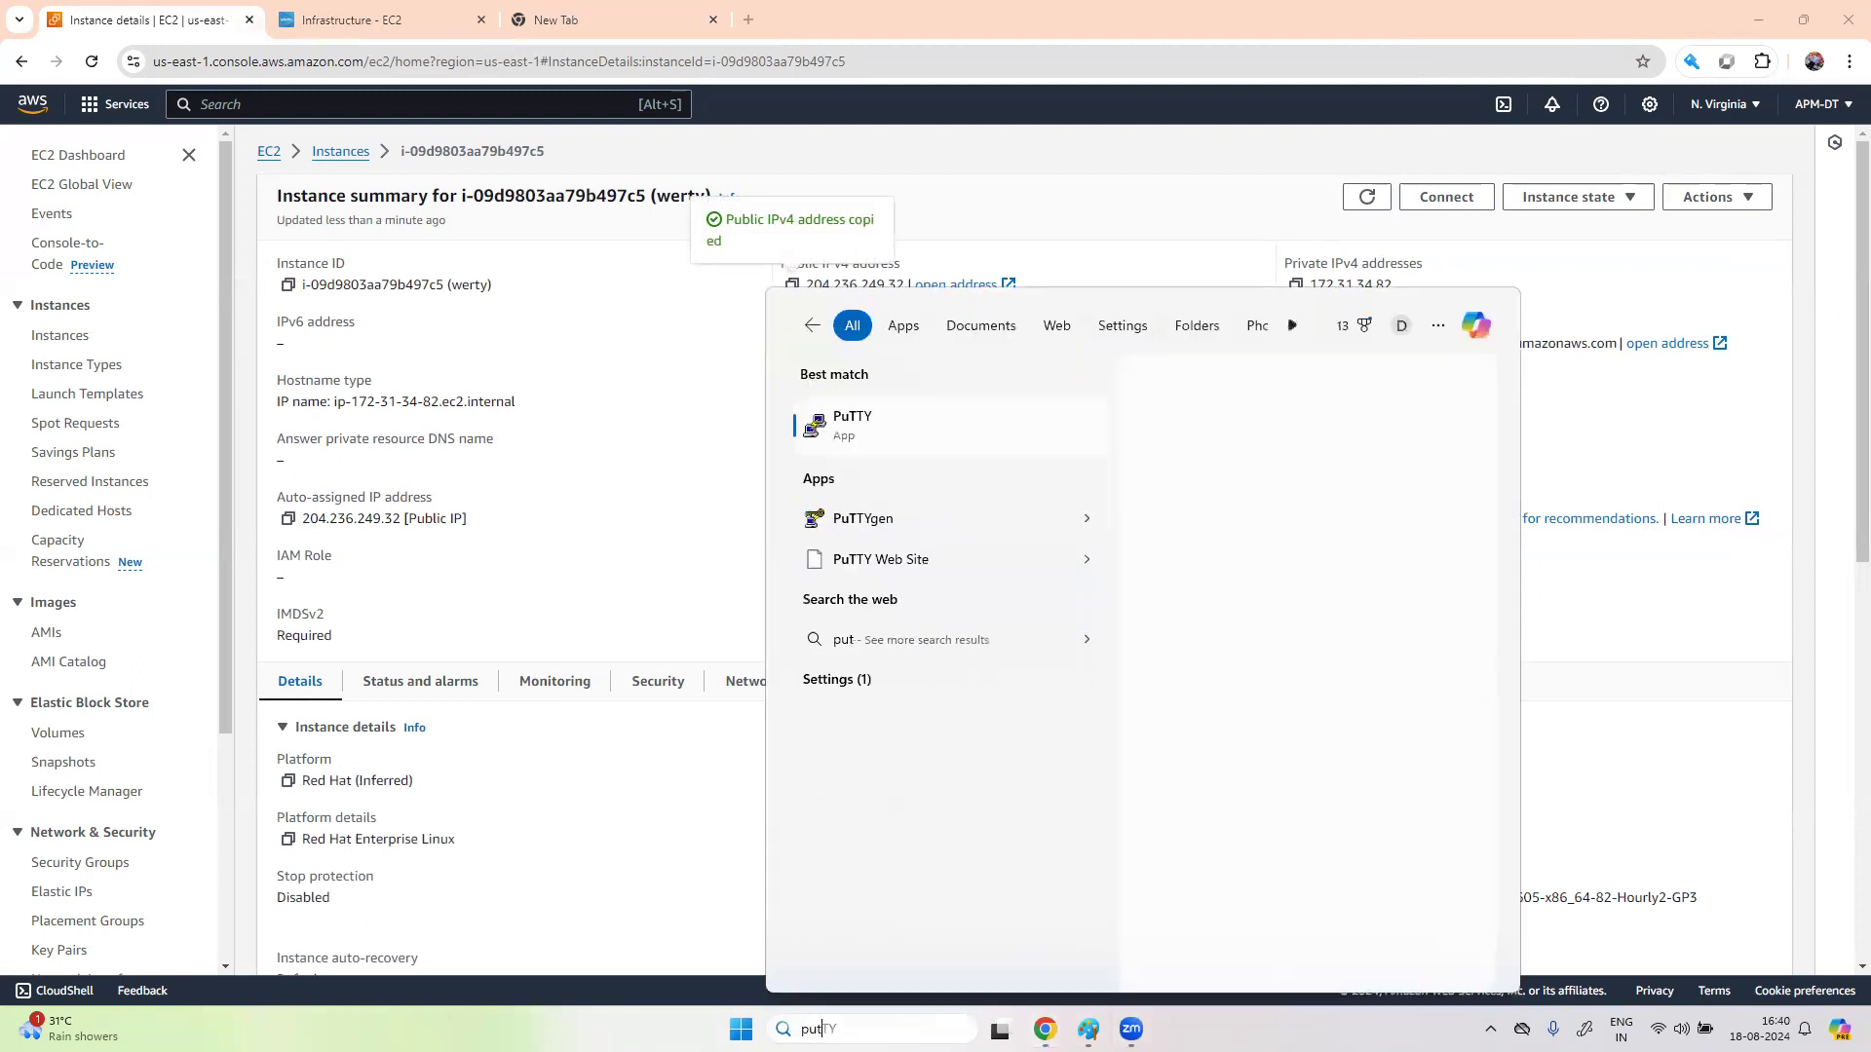
left_click(927, 422)
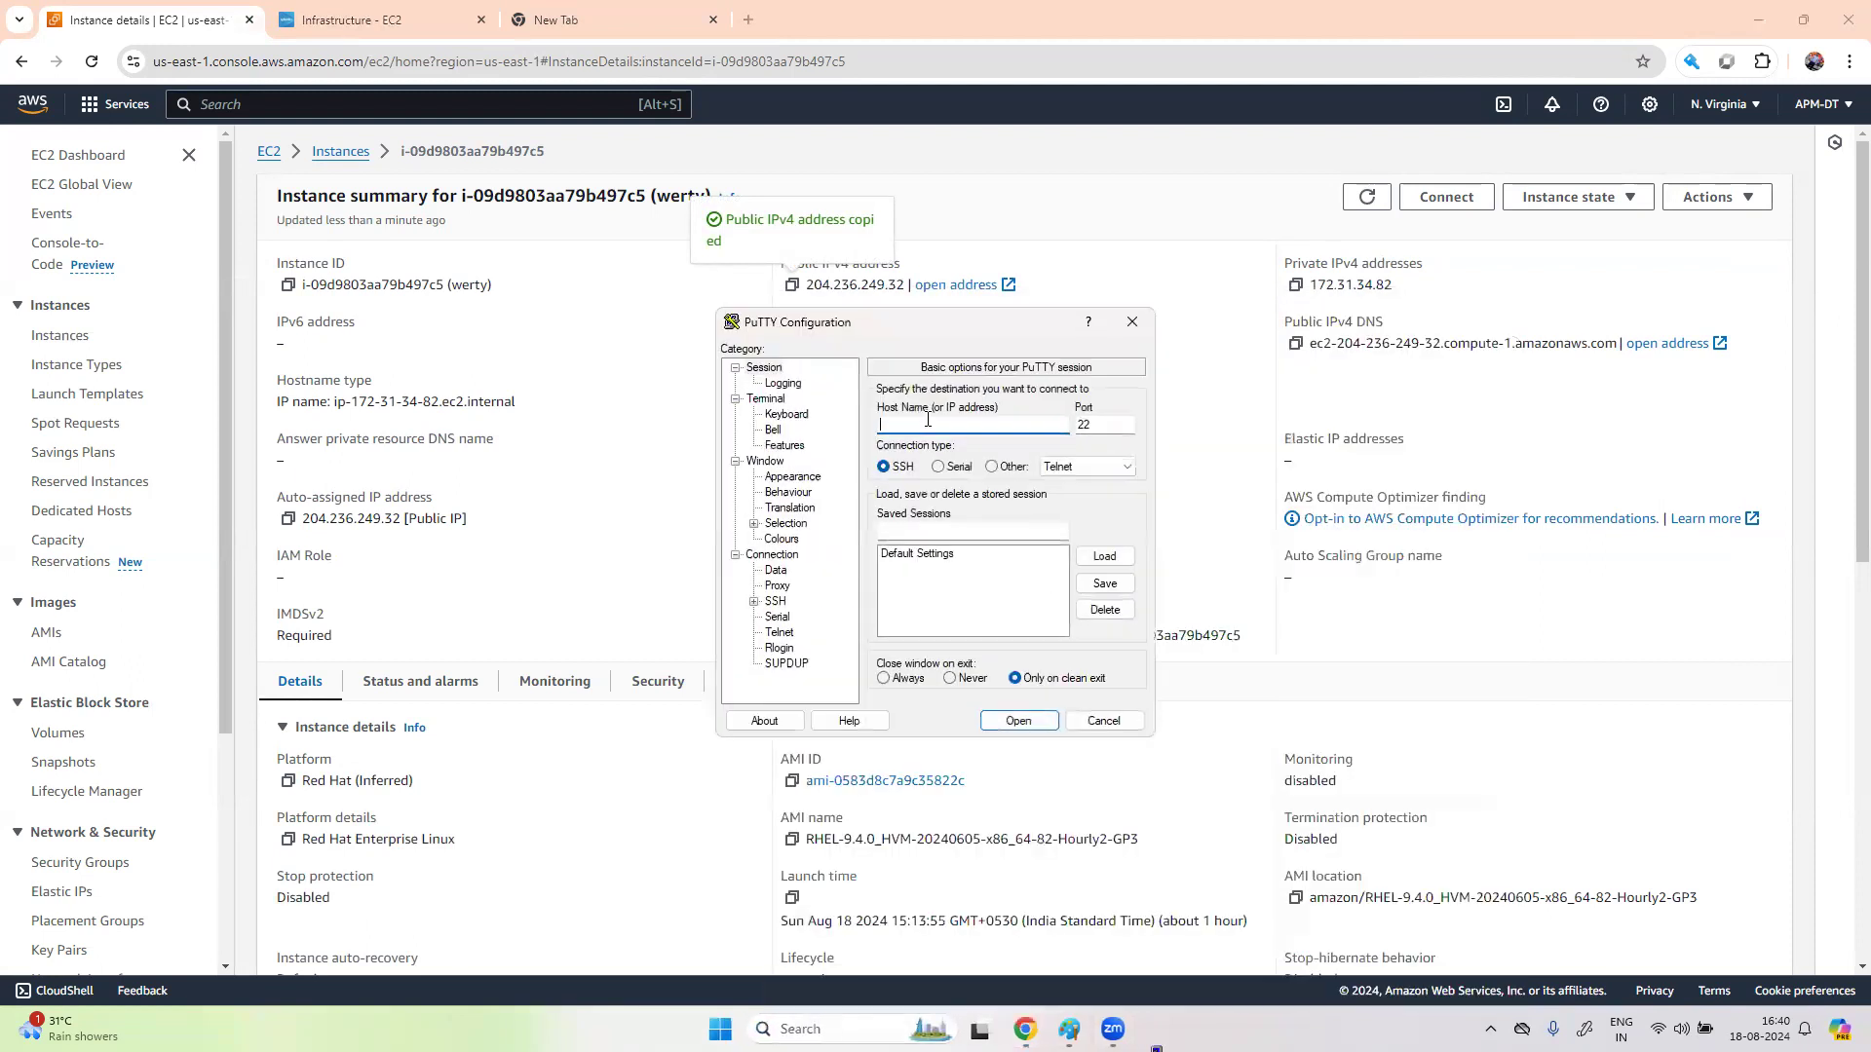
key("ctrl+v")
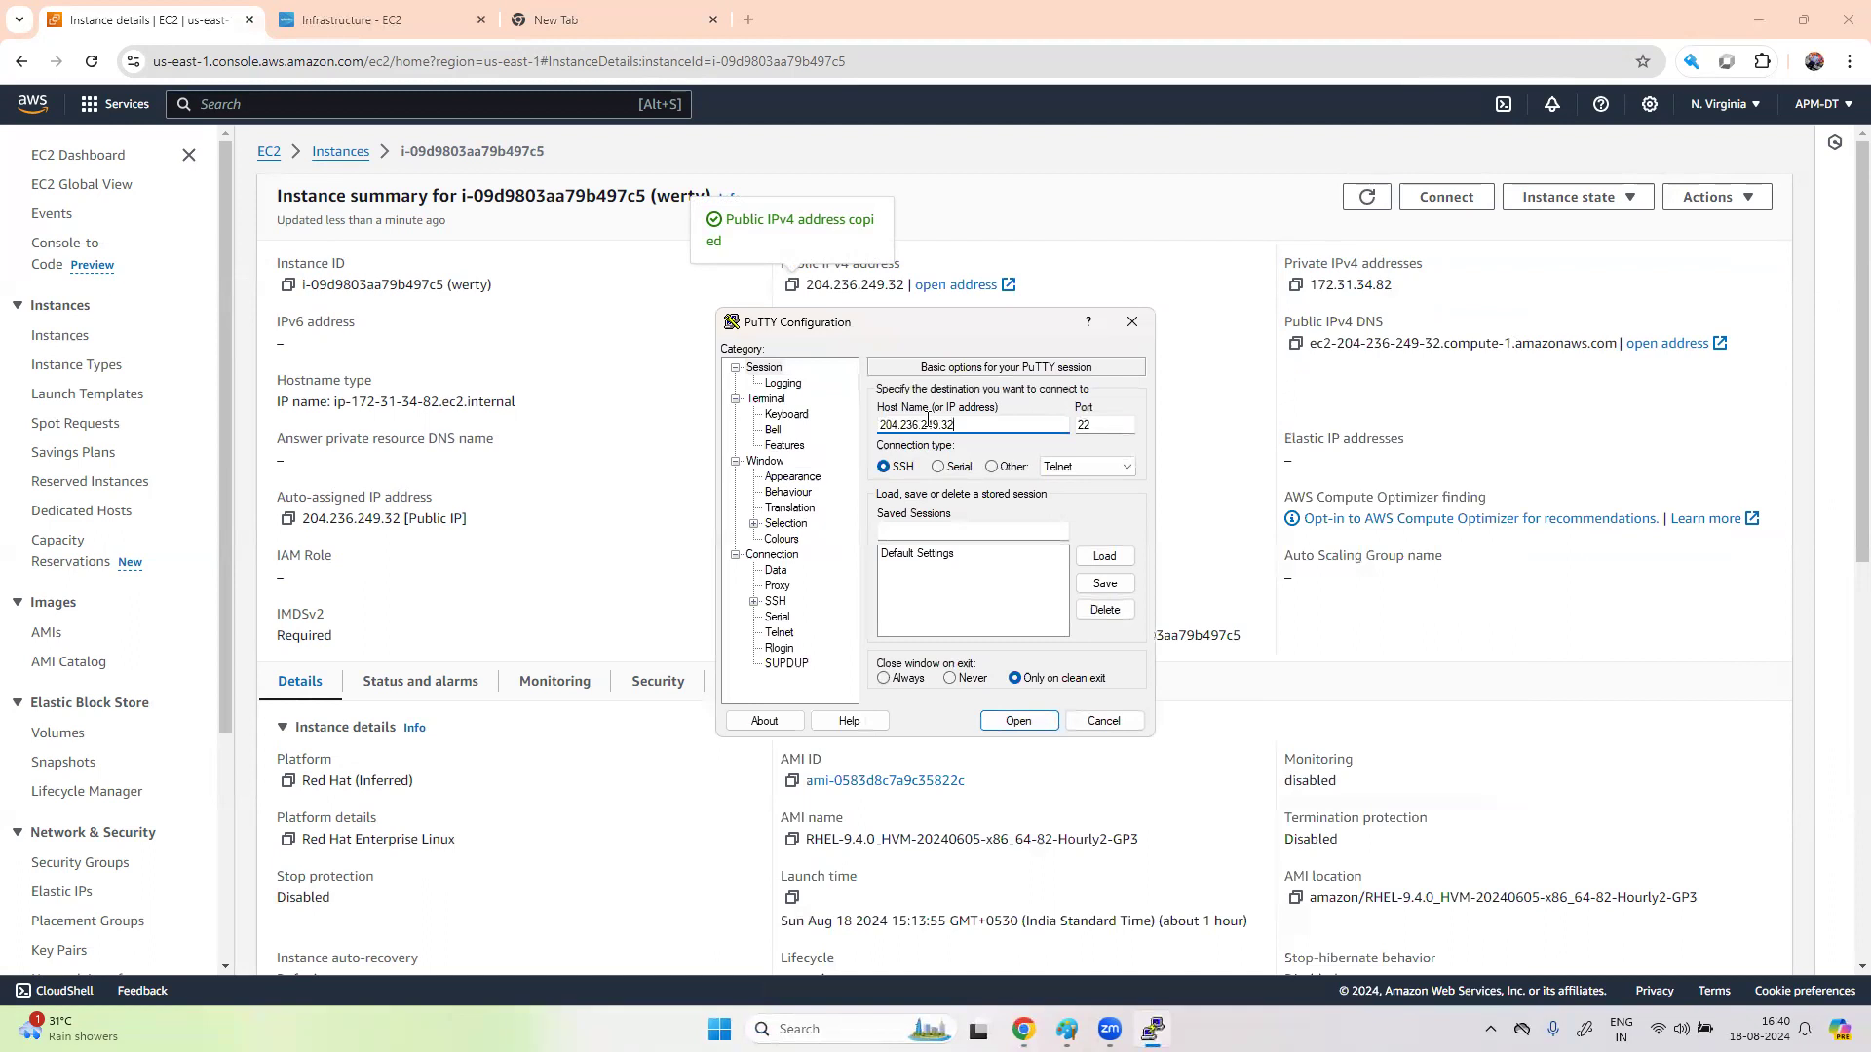
left_click(753, 602)
left_click(771, 617)
left_click(820, 632)
left_click(1105, 427)
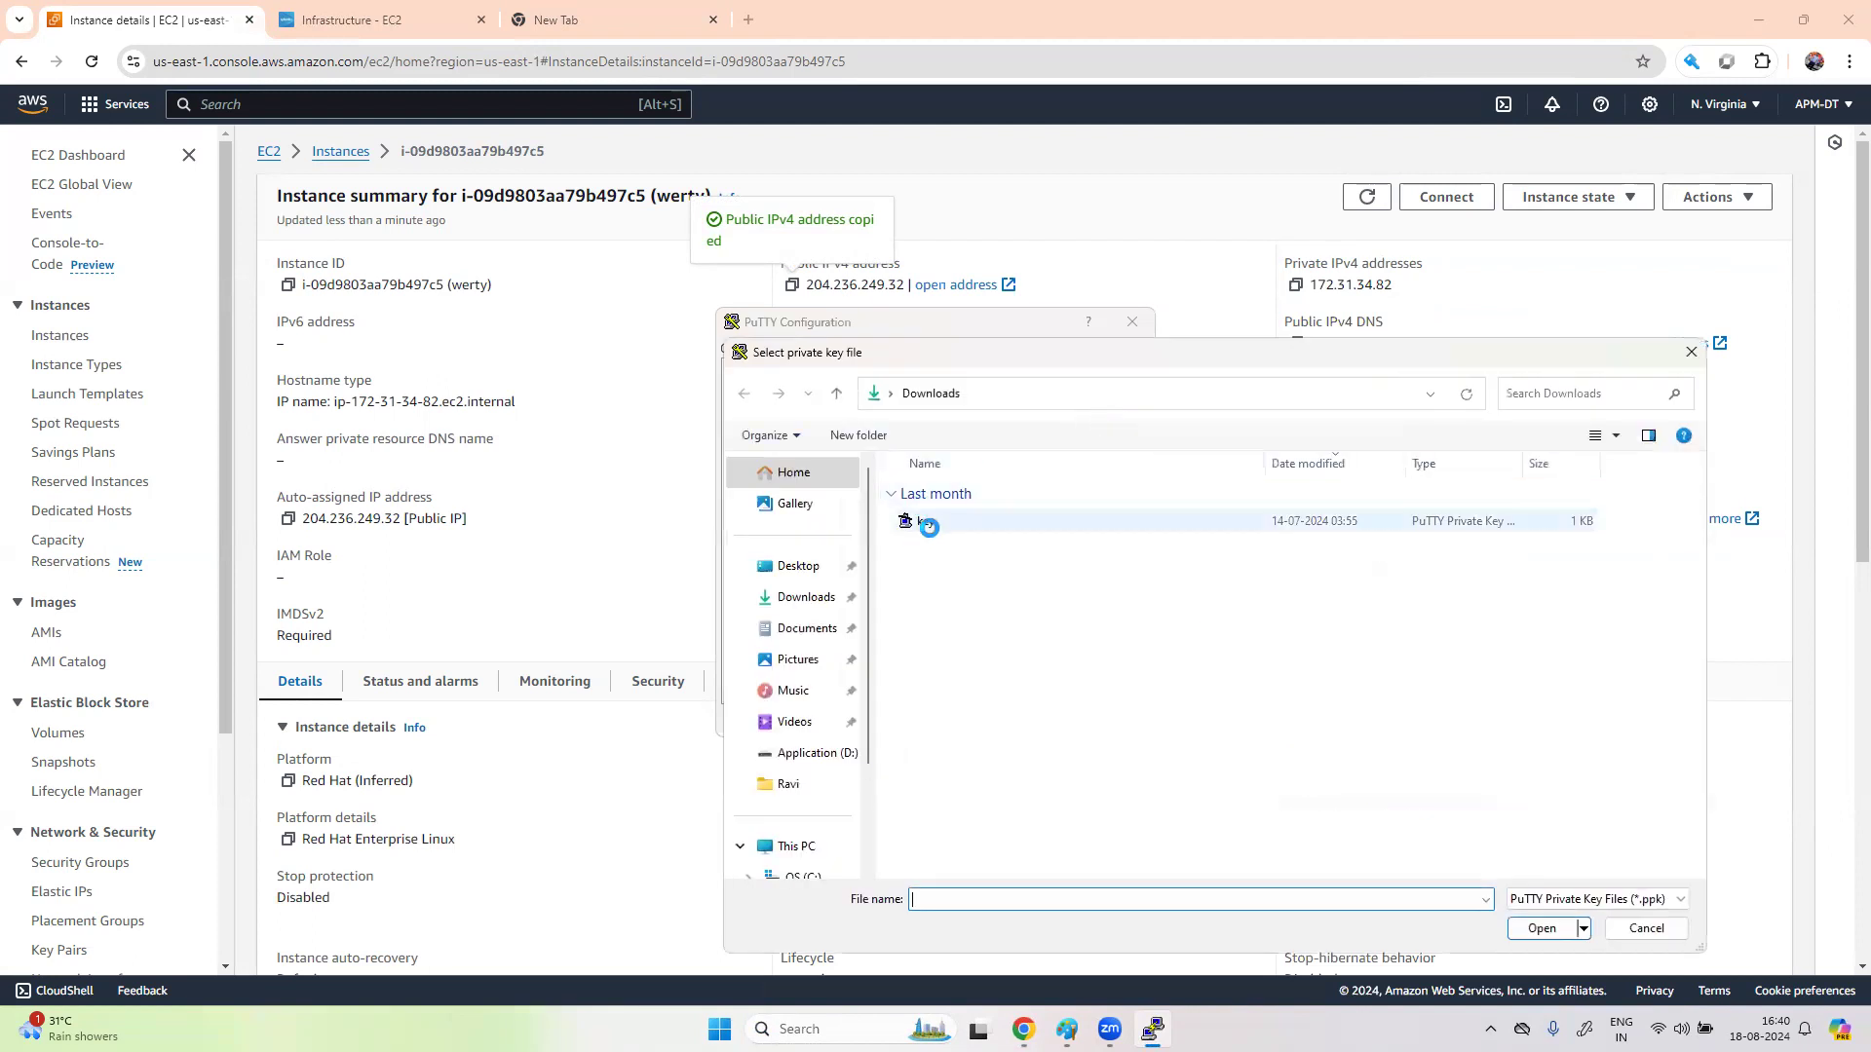
left_click(926, 523)
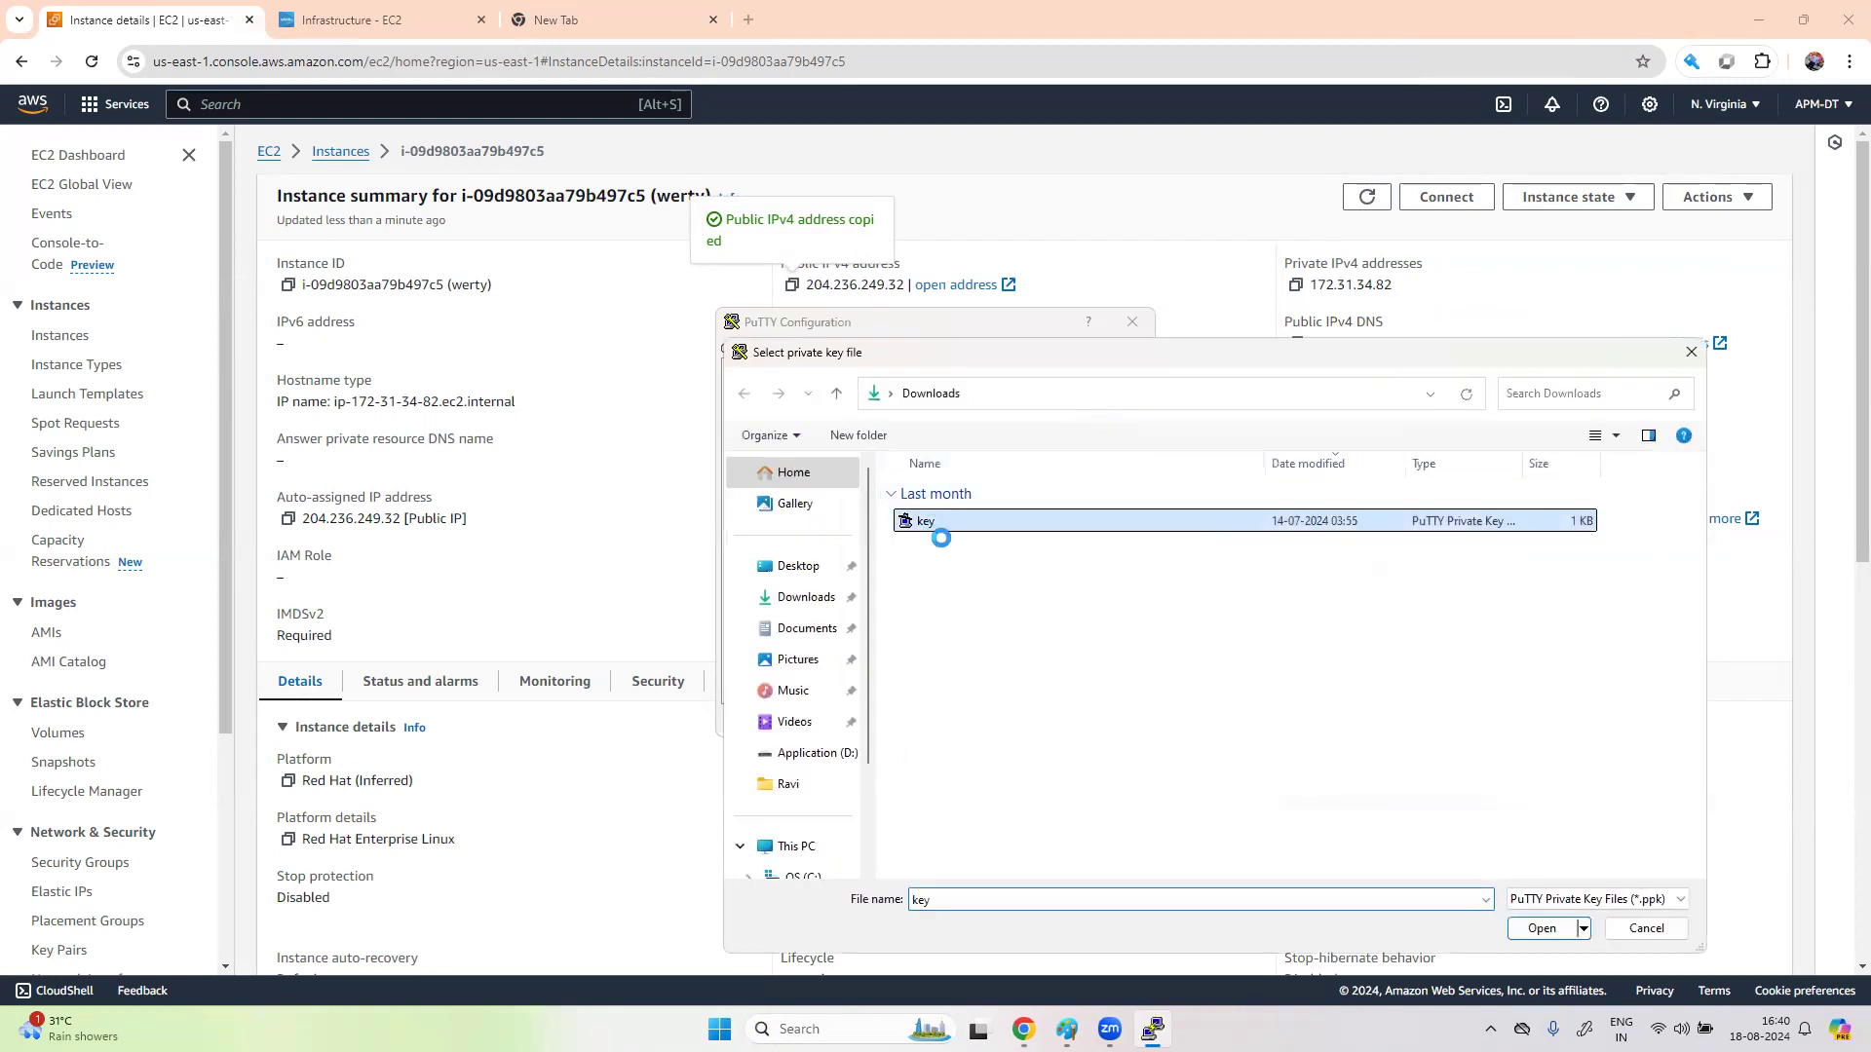
left_click(1544, 929)
- Connect, accept the server's host key, and centre the terminal window
left_click(1017, 723)
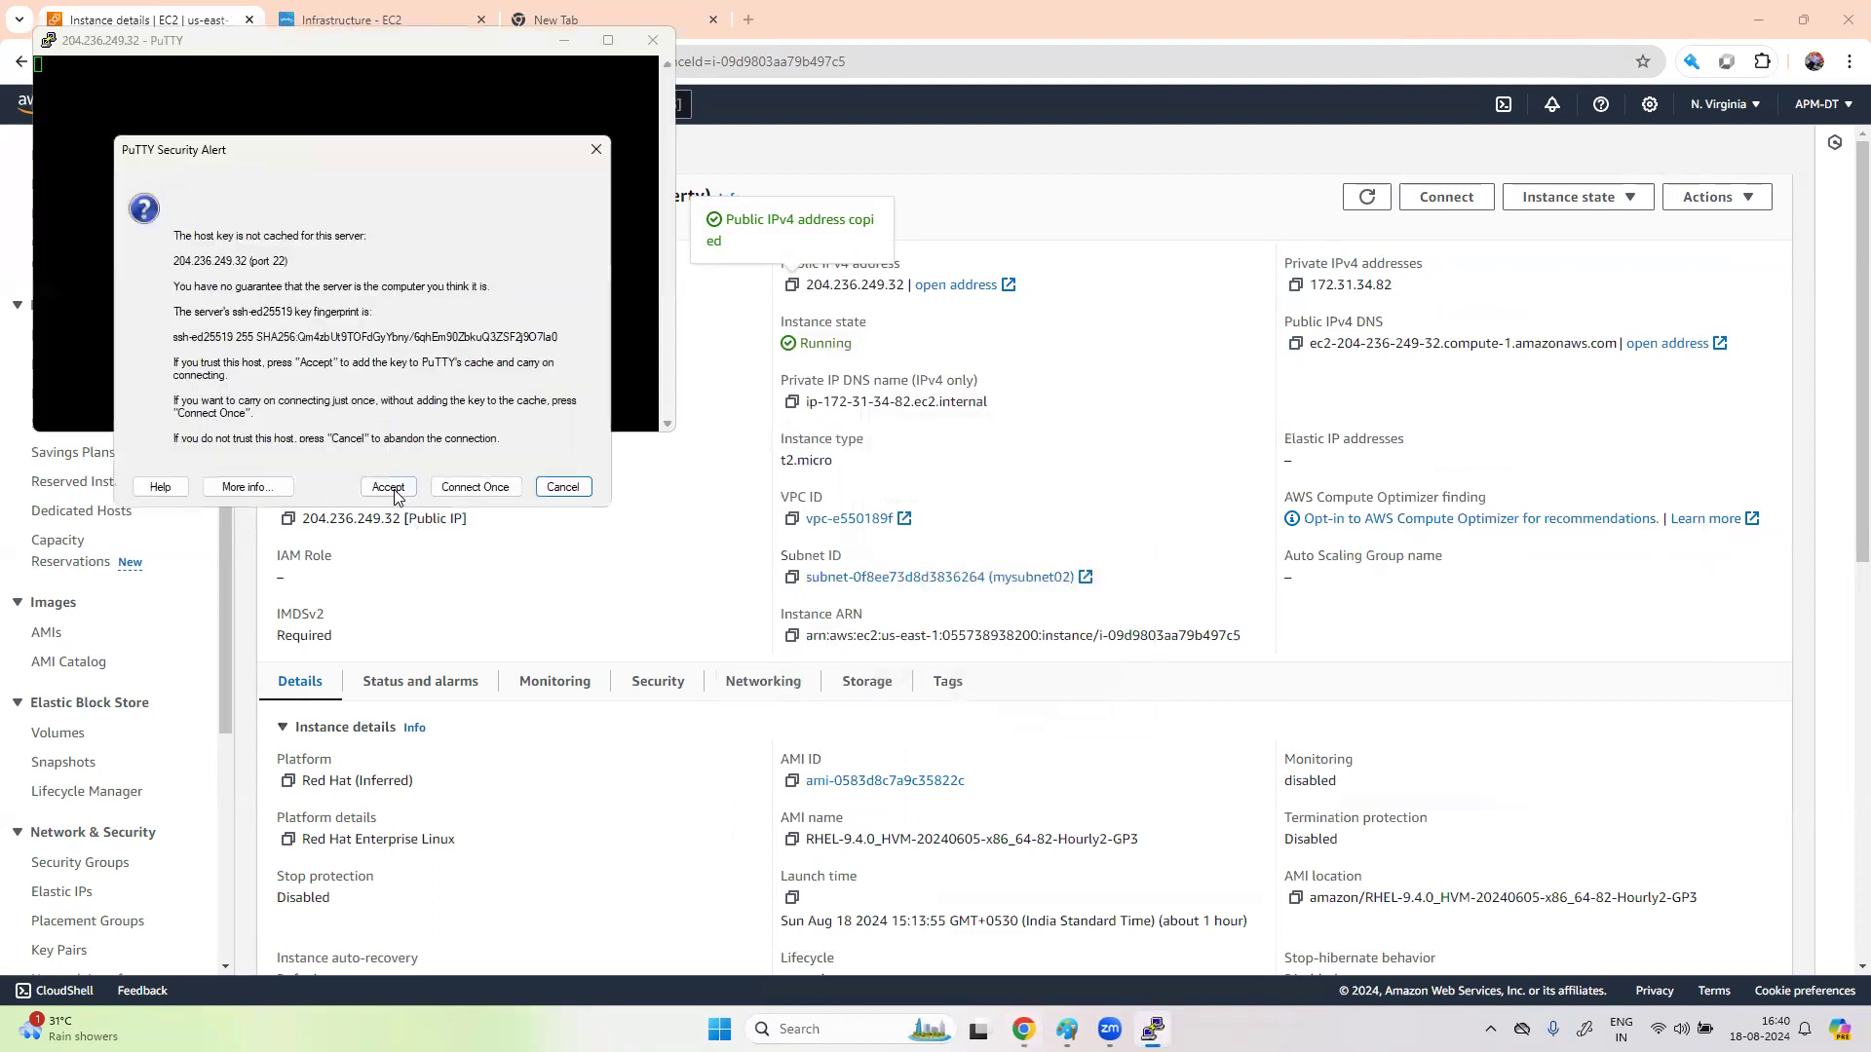
left_click(388, 487)
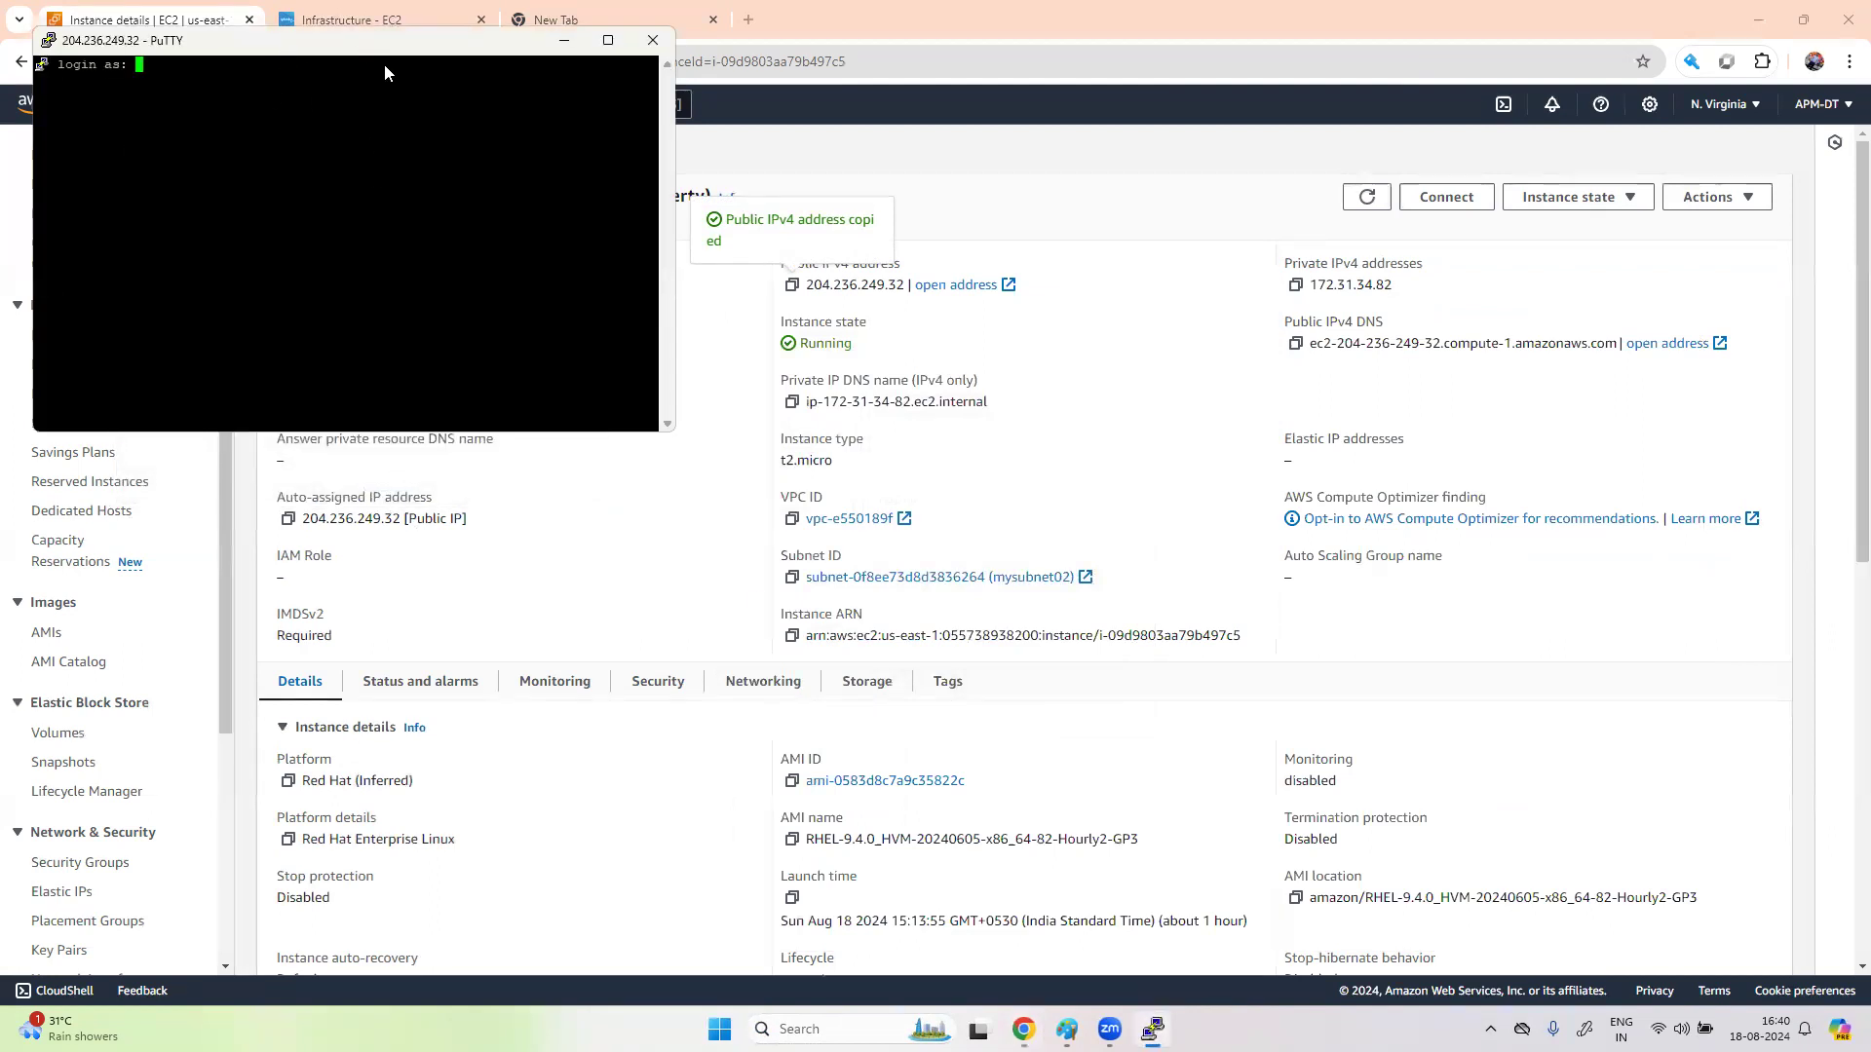
left_click_drag(364, 51, 1108, 386)
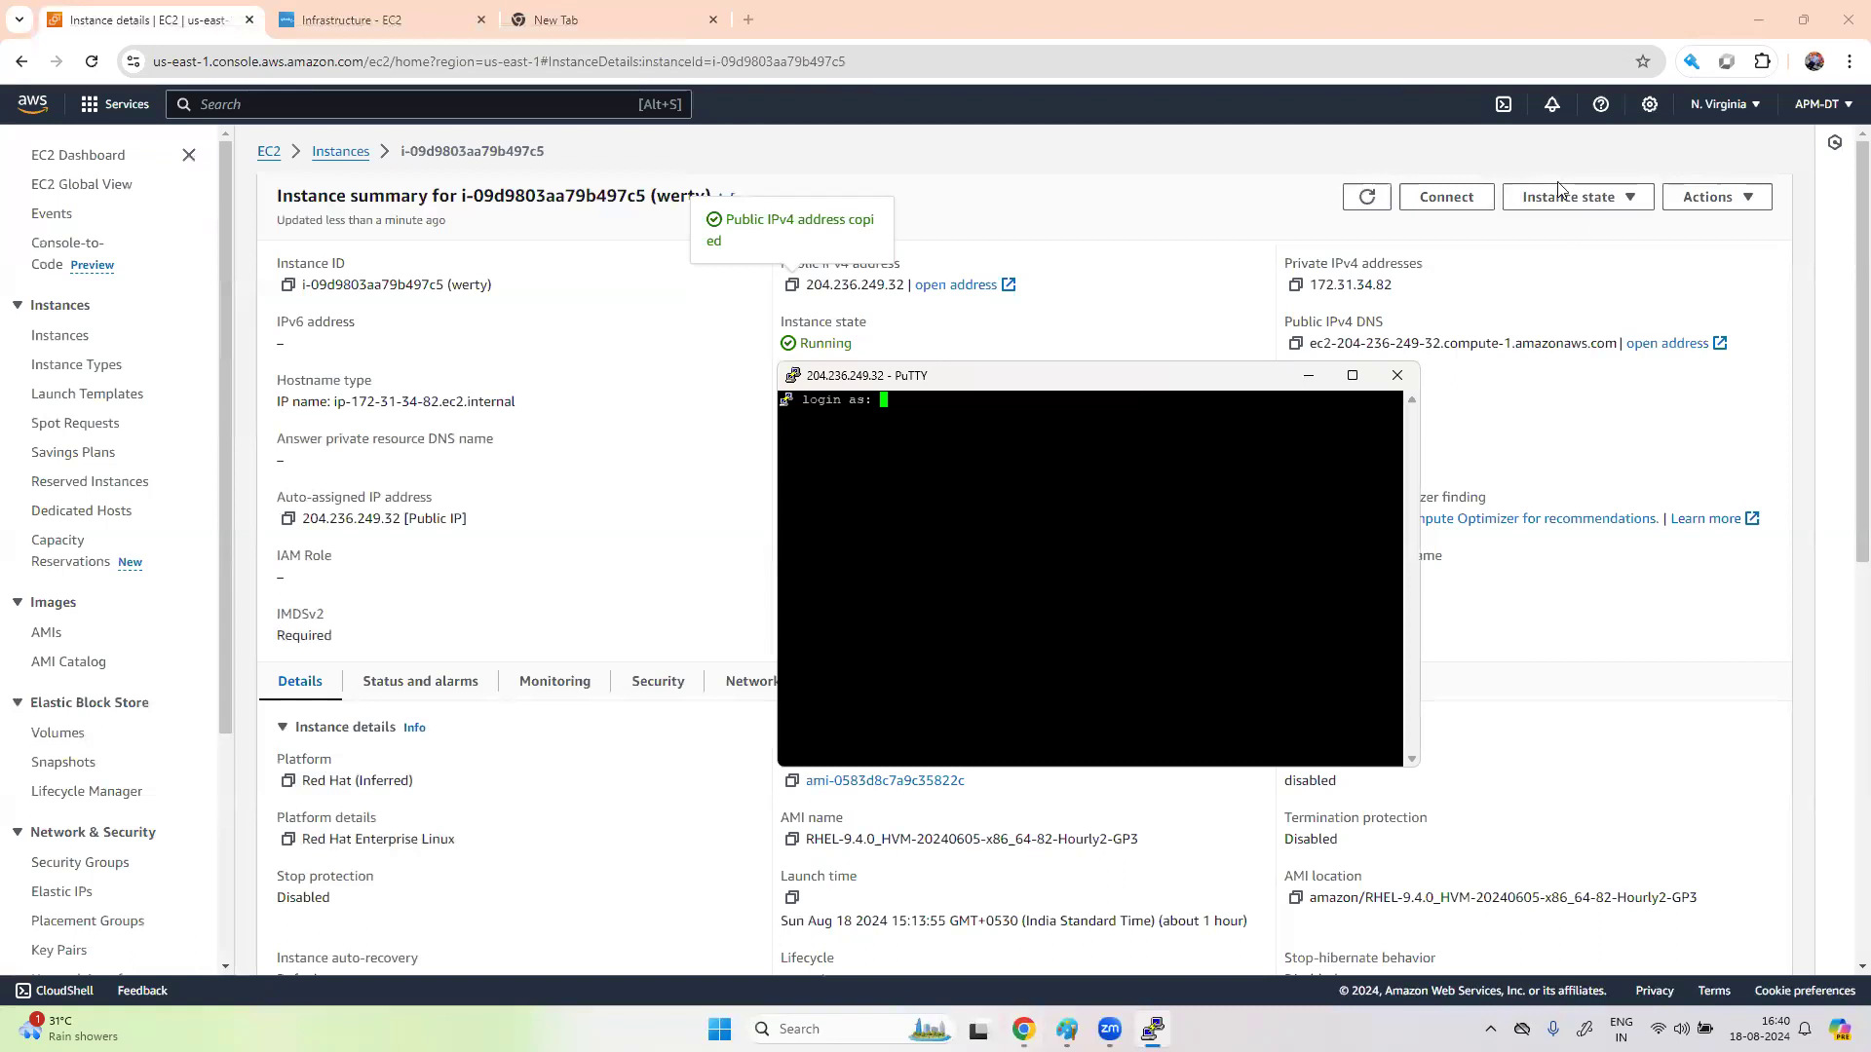
- Open werty's Connect to instance page and compare Session Manager, SSH client and serial console options
left_click(1445, 197)
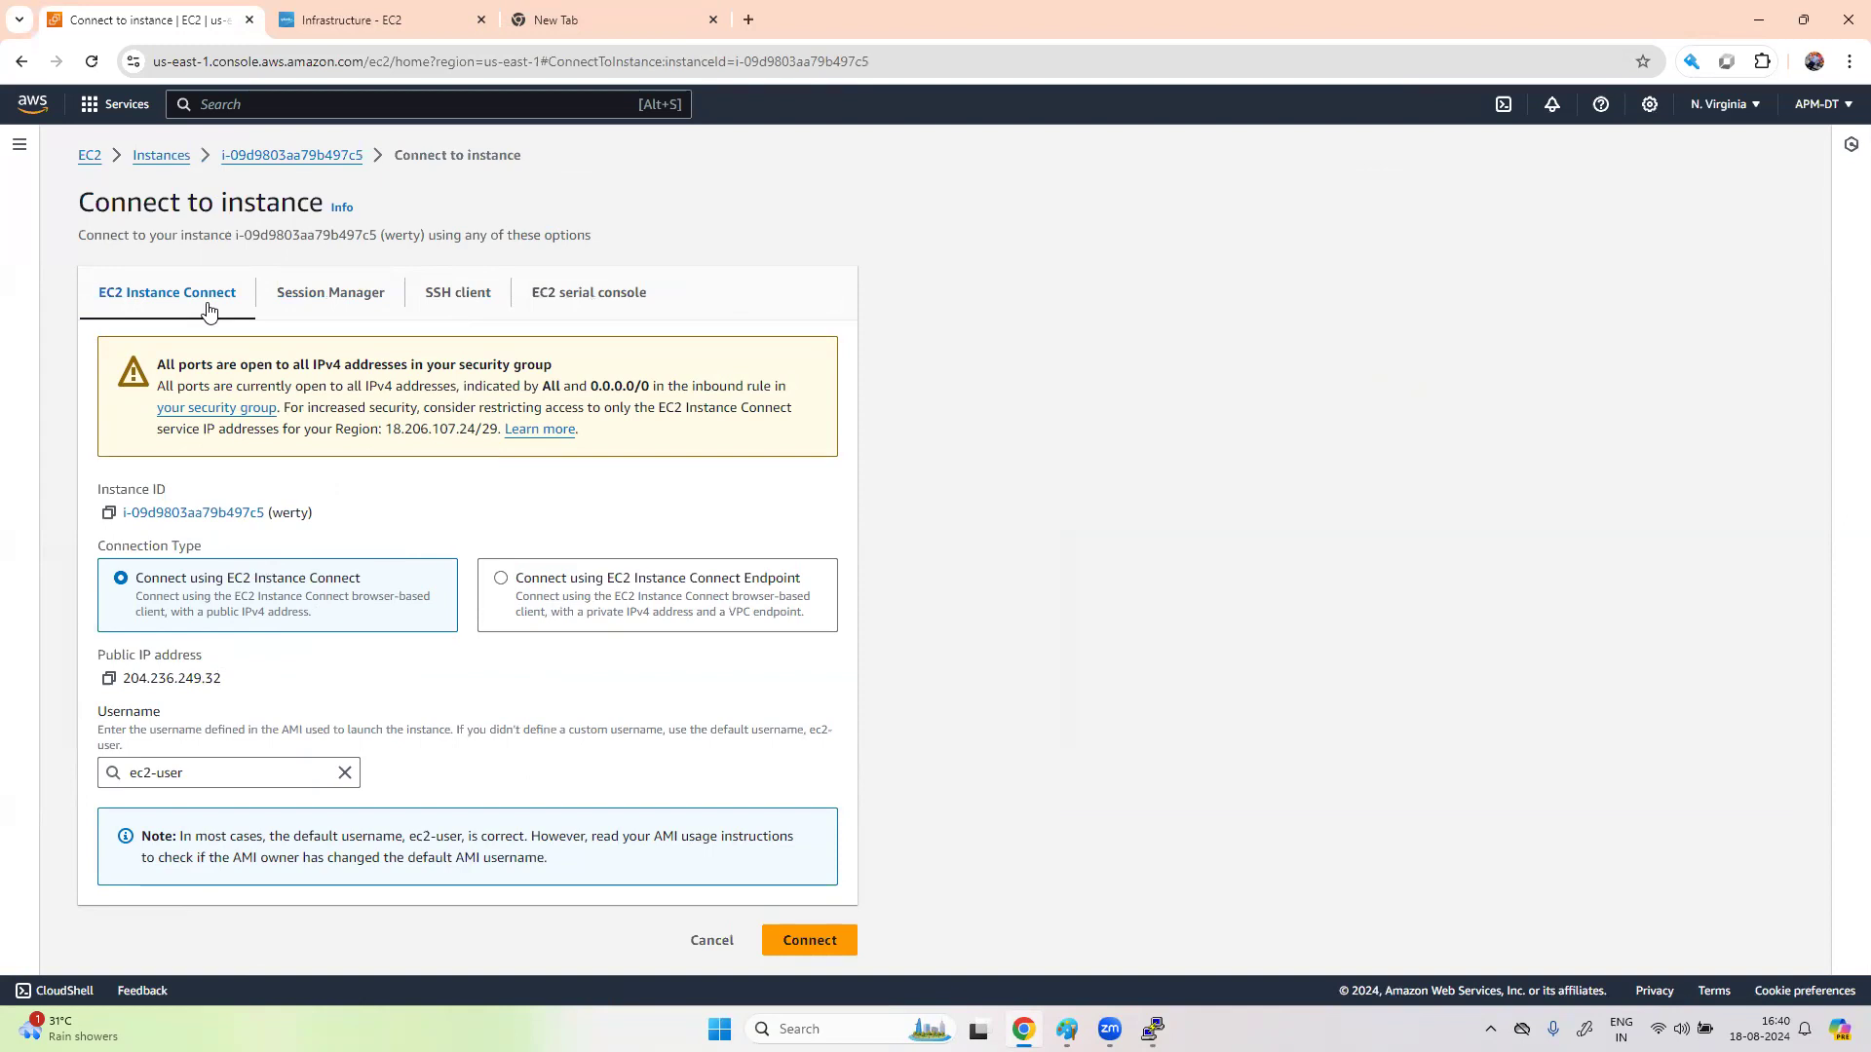
left_click(333, 295)
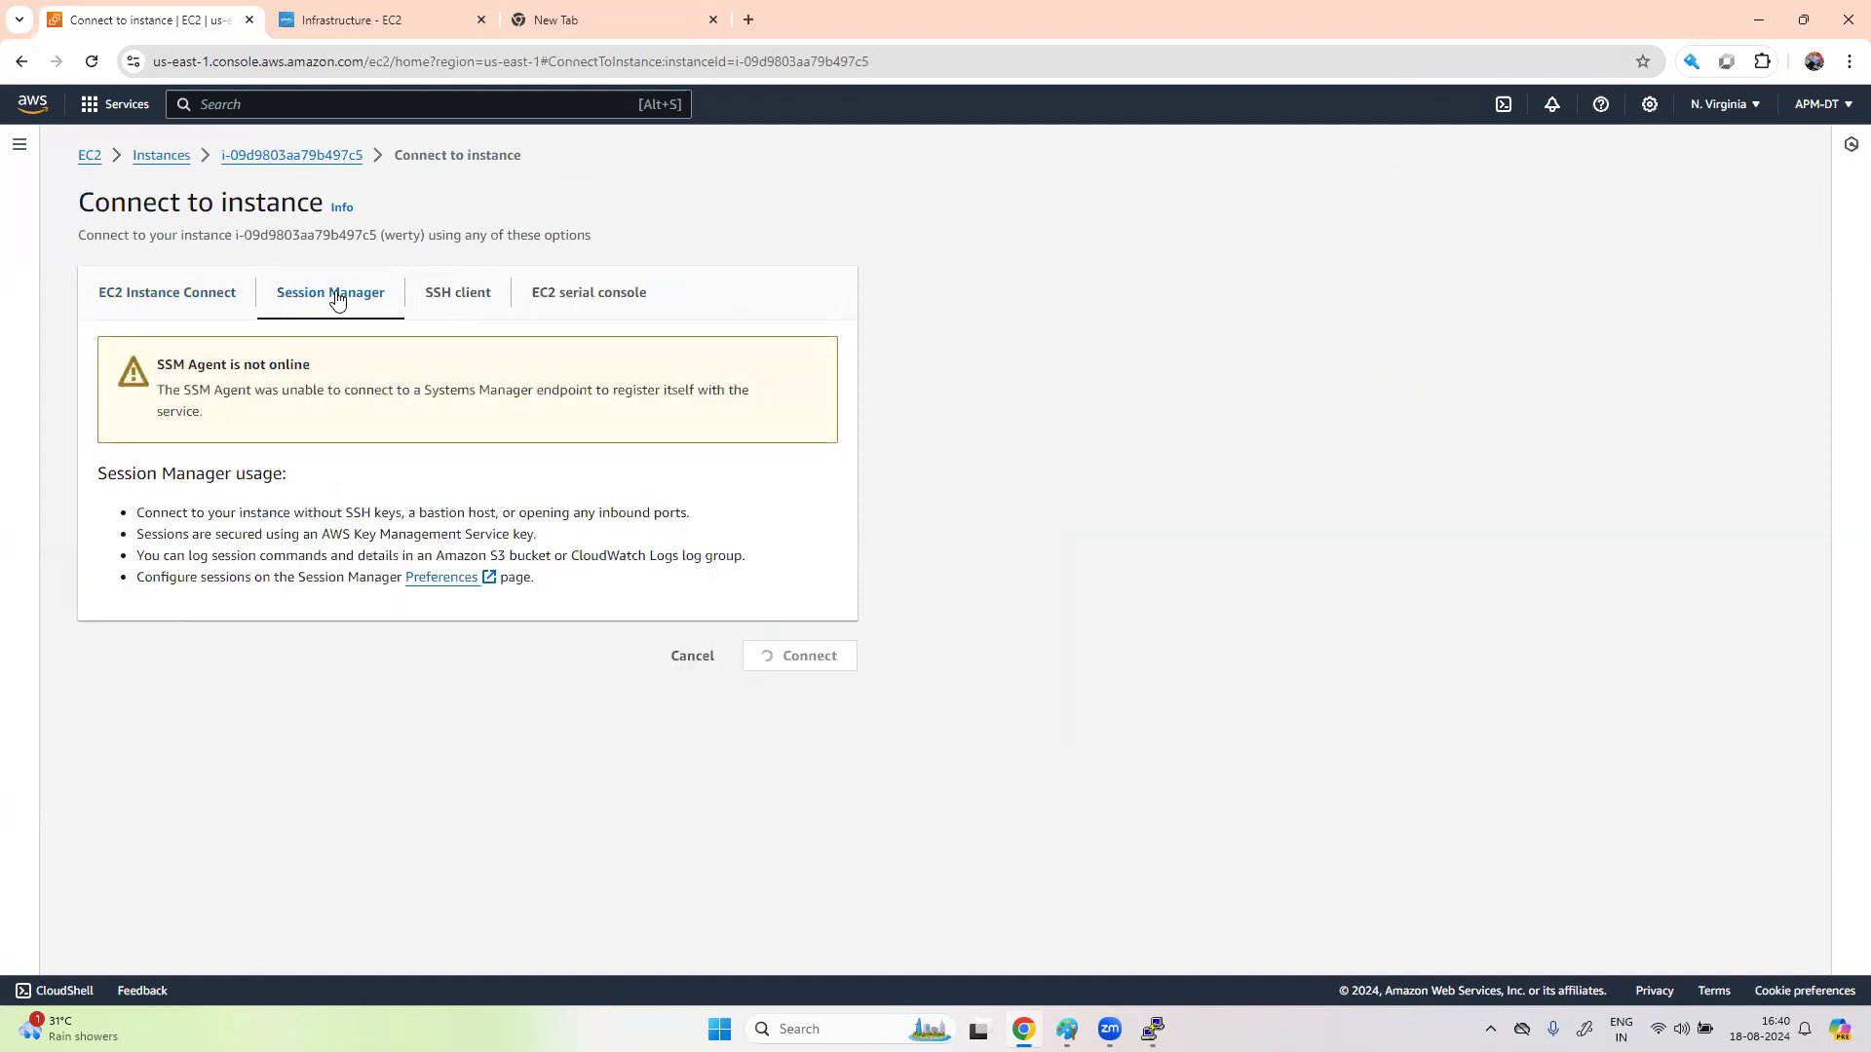
left_click(451, 296)
left_click(583, 298)
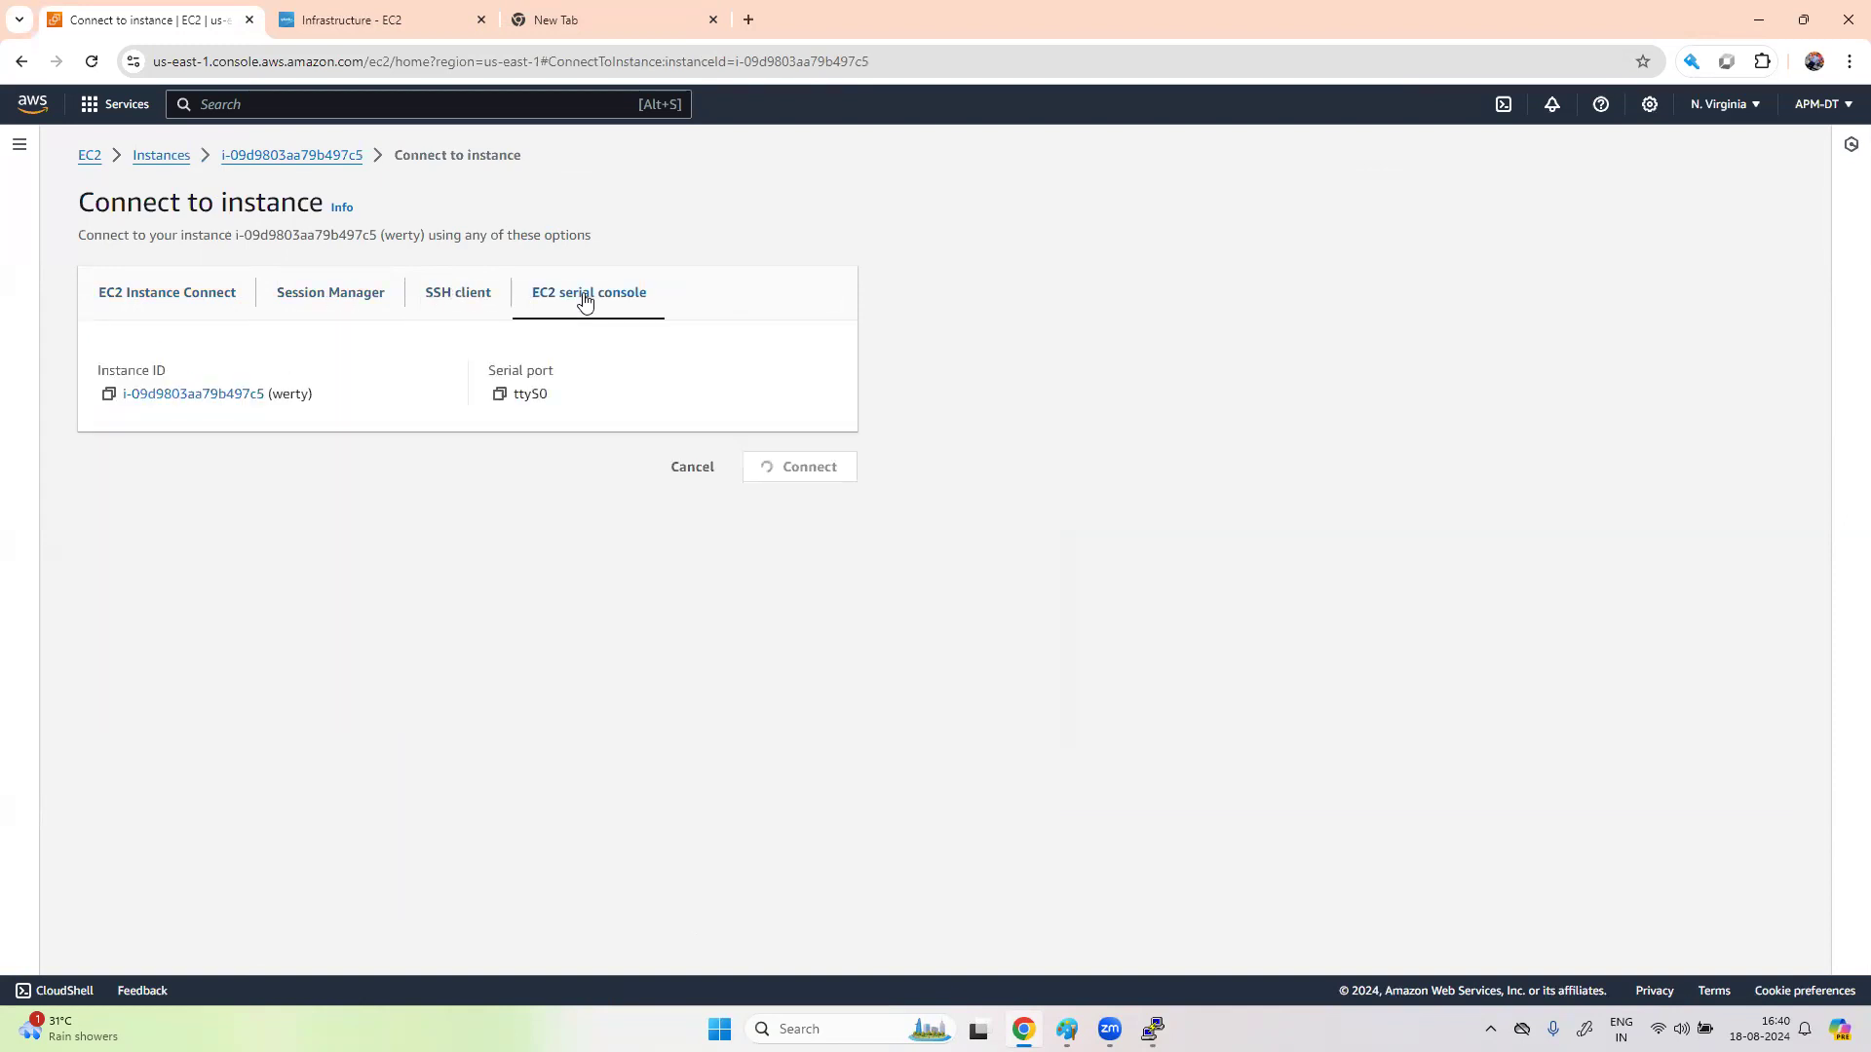
left_click(475, 299)
left_click(561, 300)
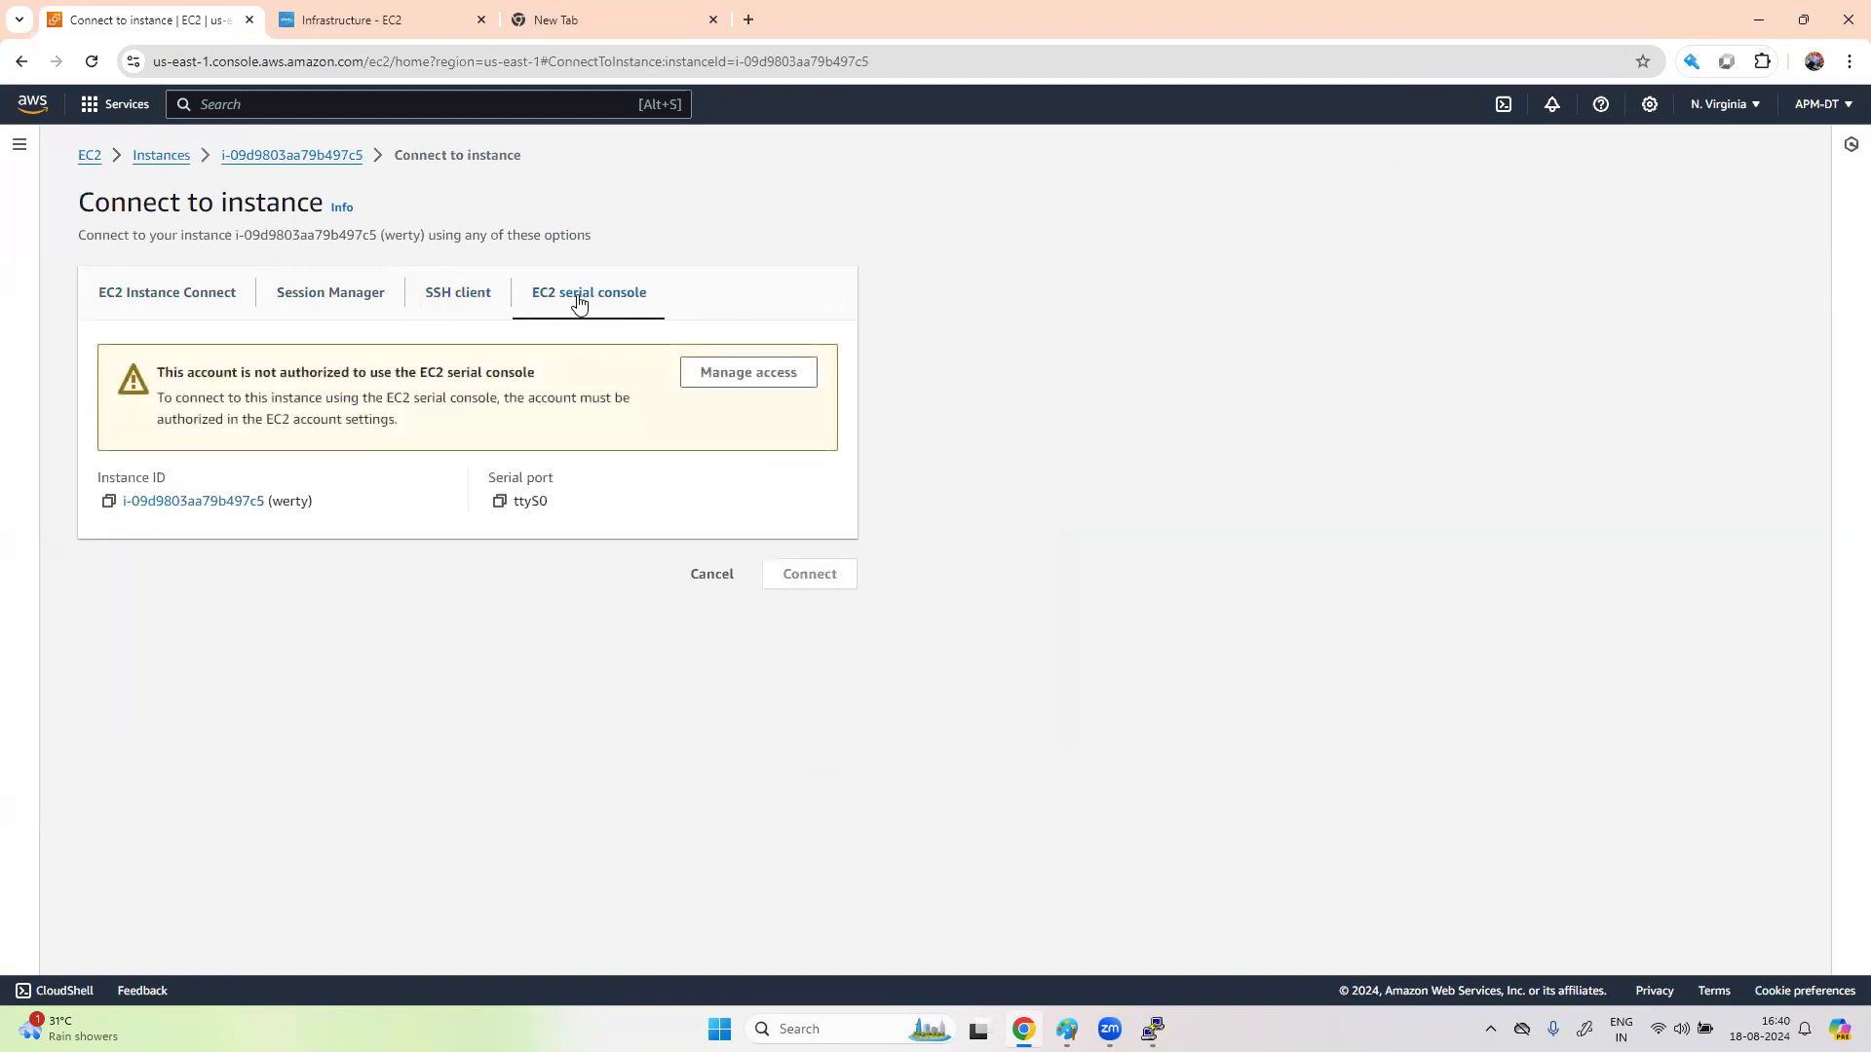
left_click(462, 302)
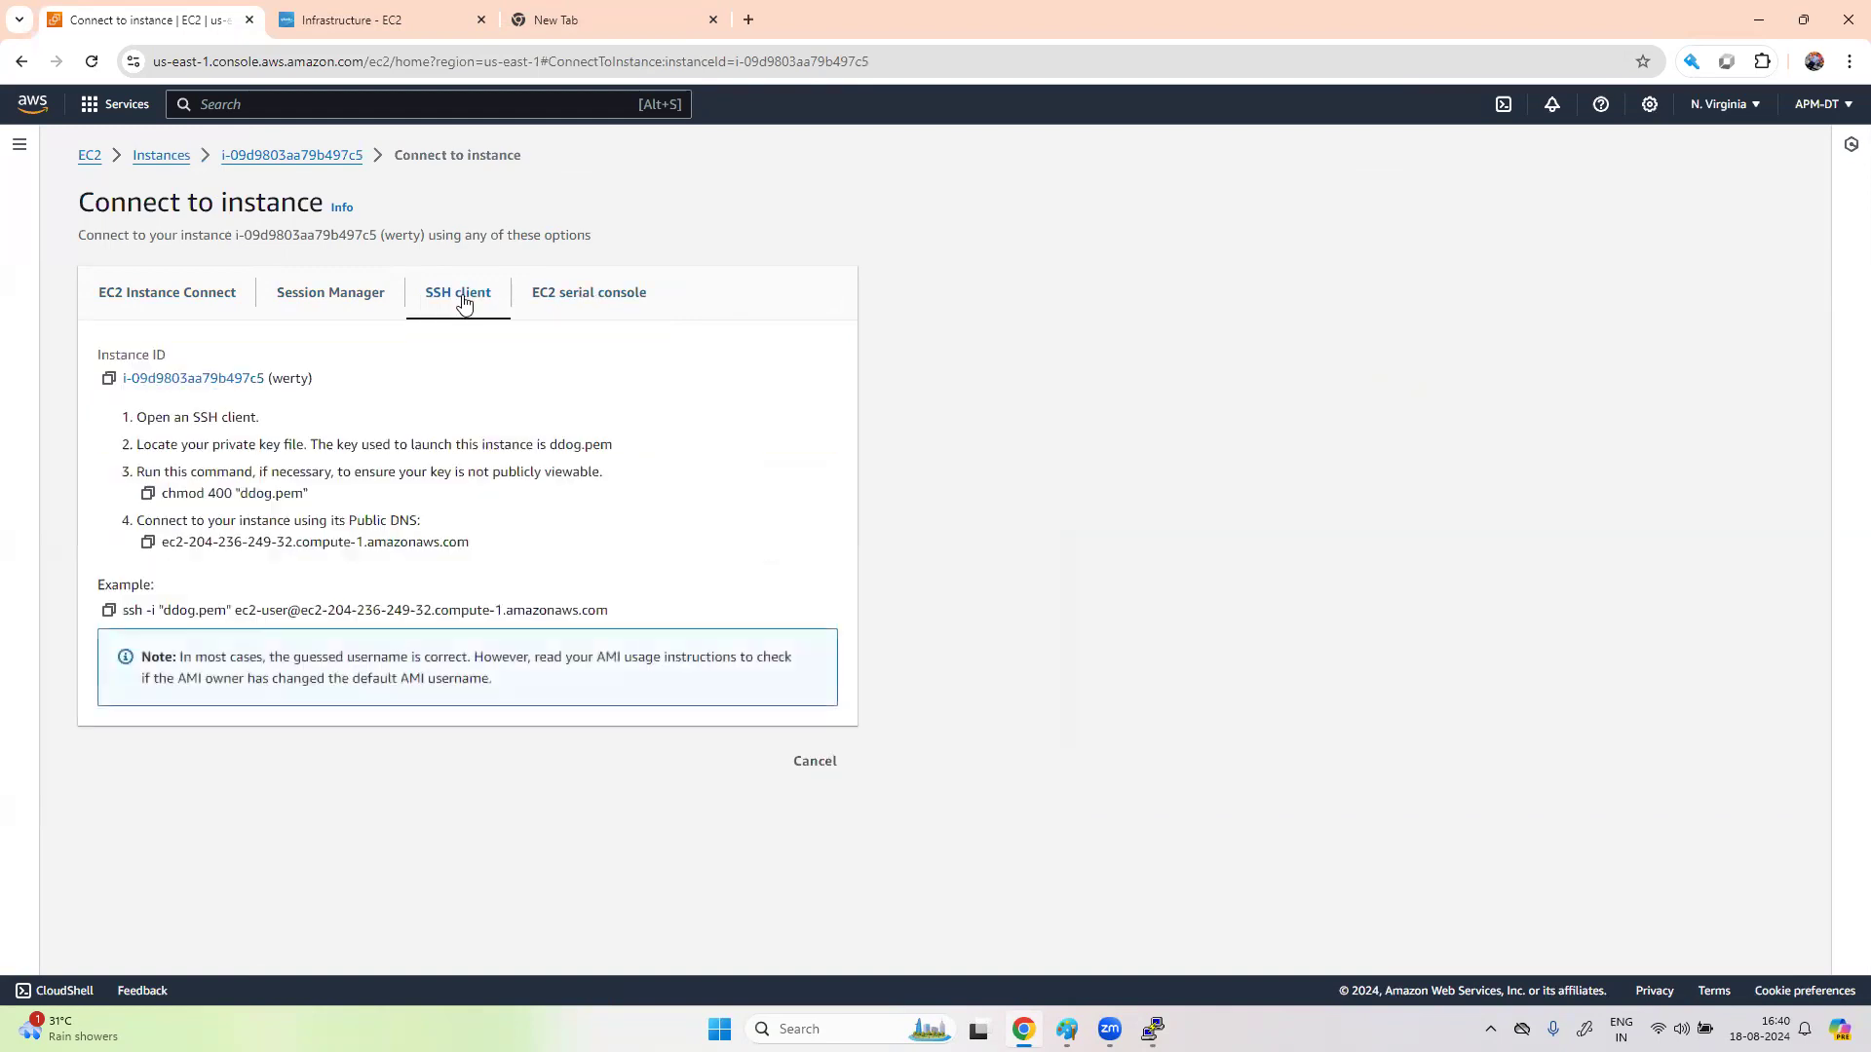
left_click(334, 295)
- Check EC2 Instance Connect's default username ec2-user, after trying to log in as root in PuTTY
left_click(175, 300)
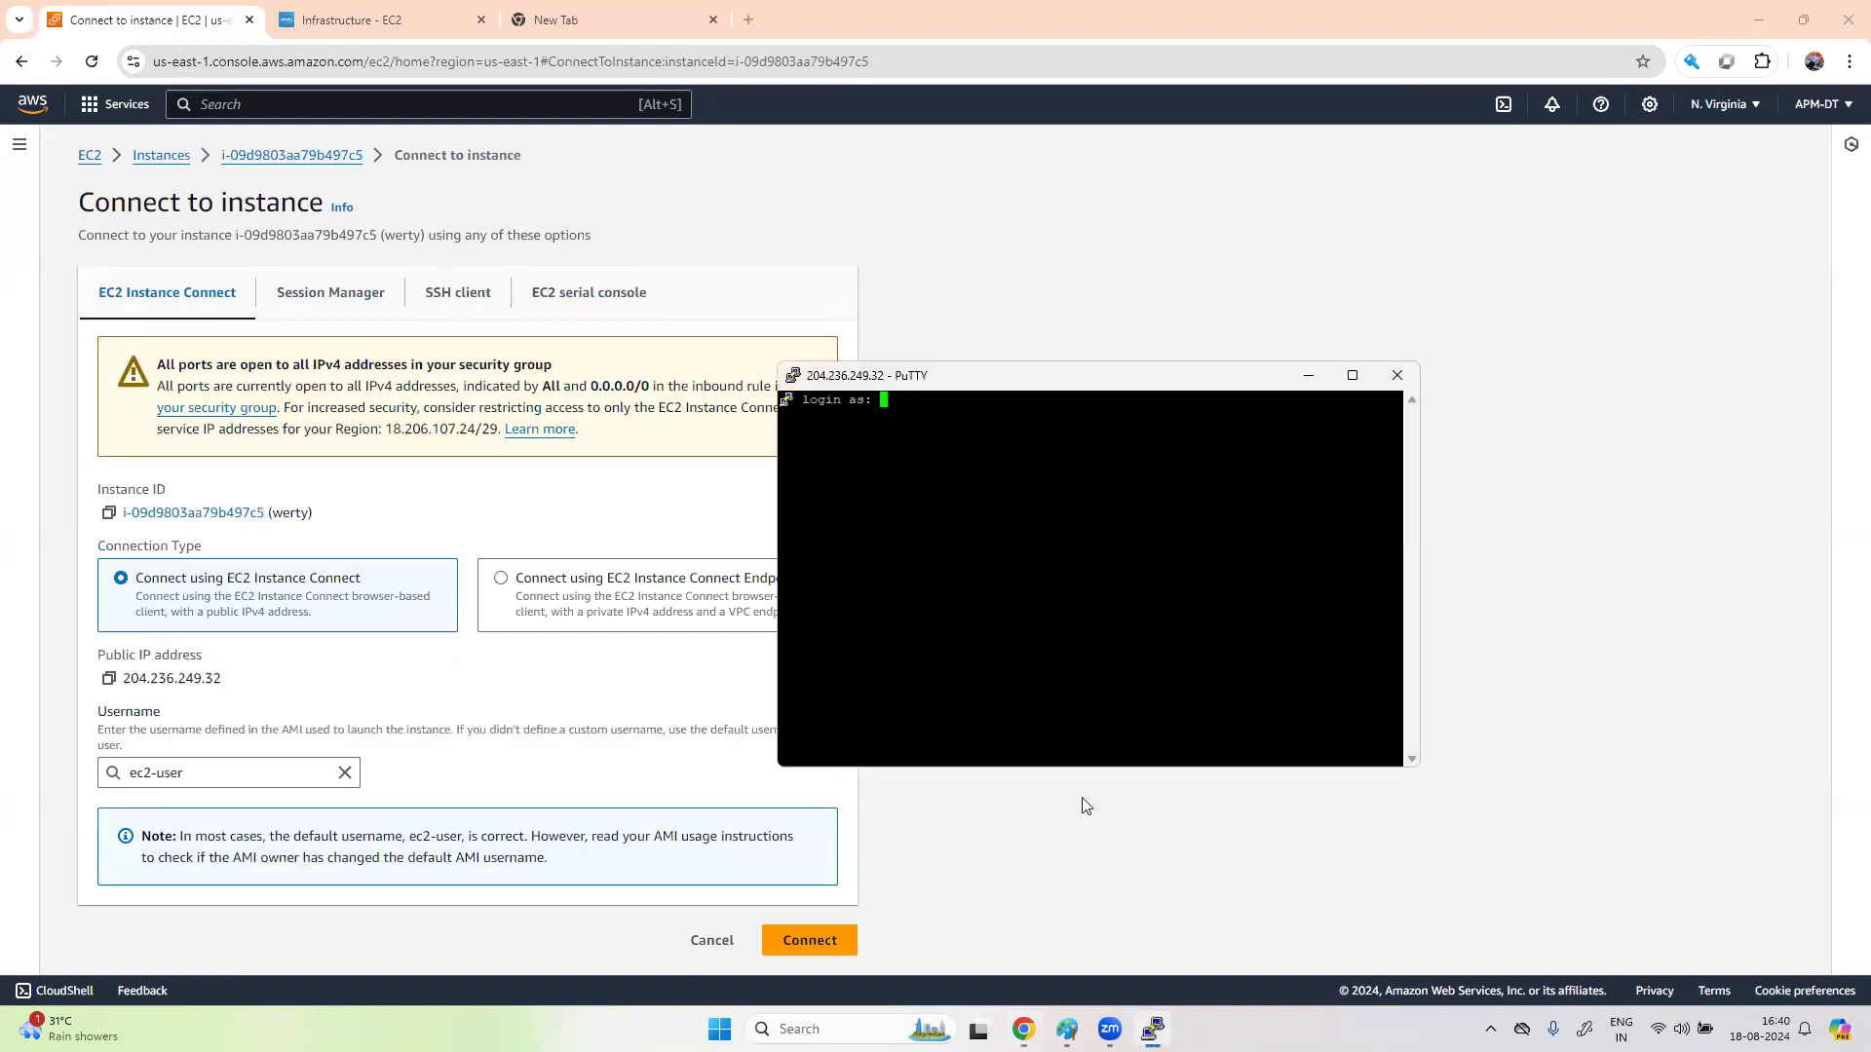
type("root")
key("Return")
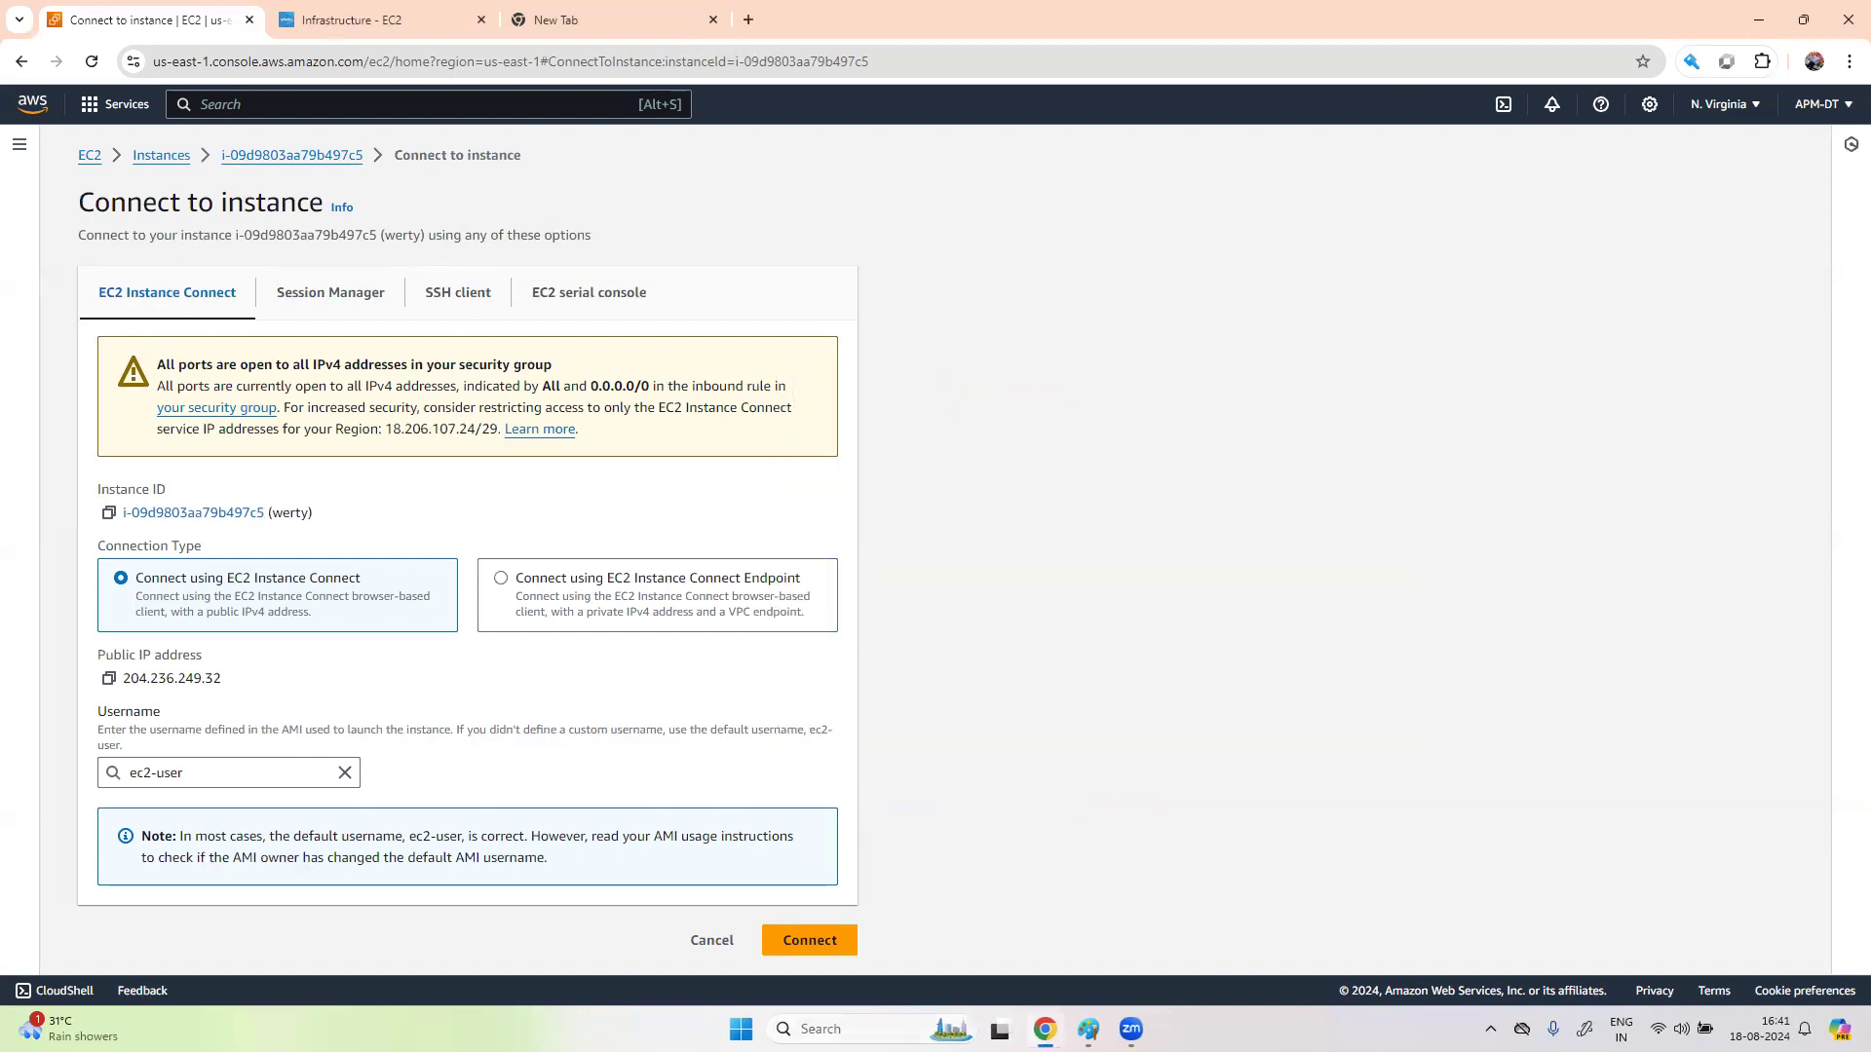
- Relaunch PuTTY and connect to 204.236.249.32 with the private key file from Downloads
left_click(820, 1029)
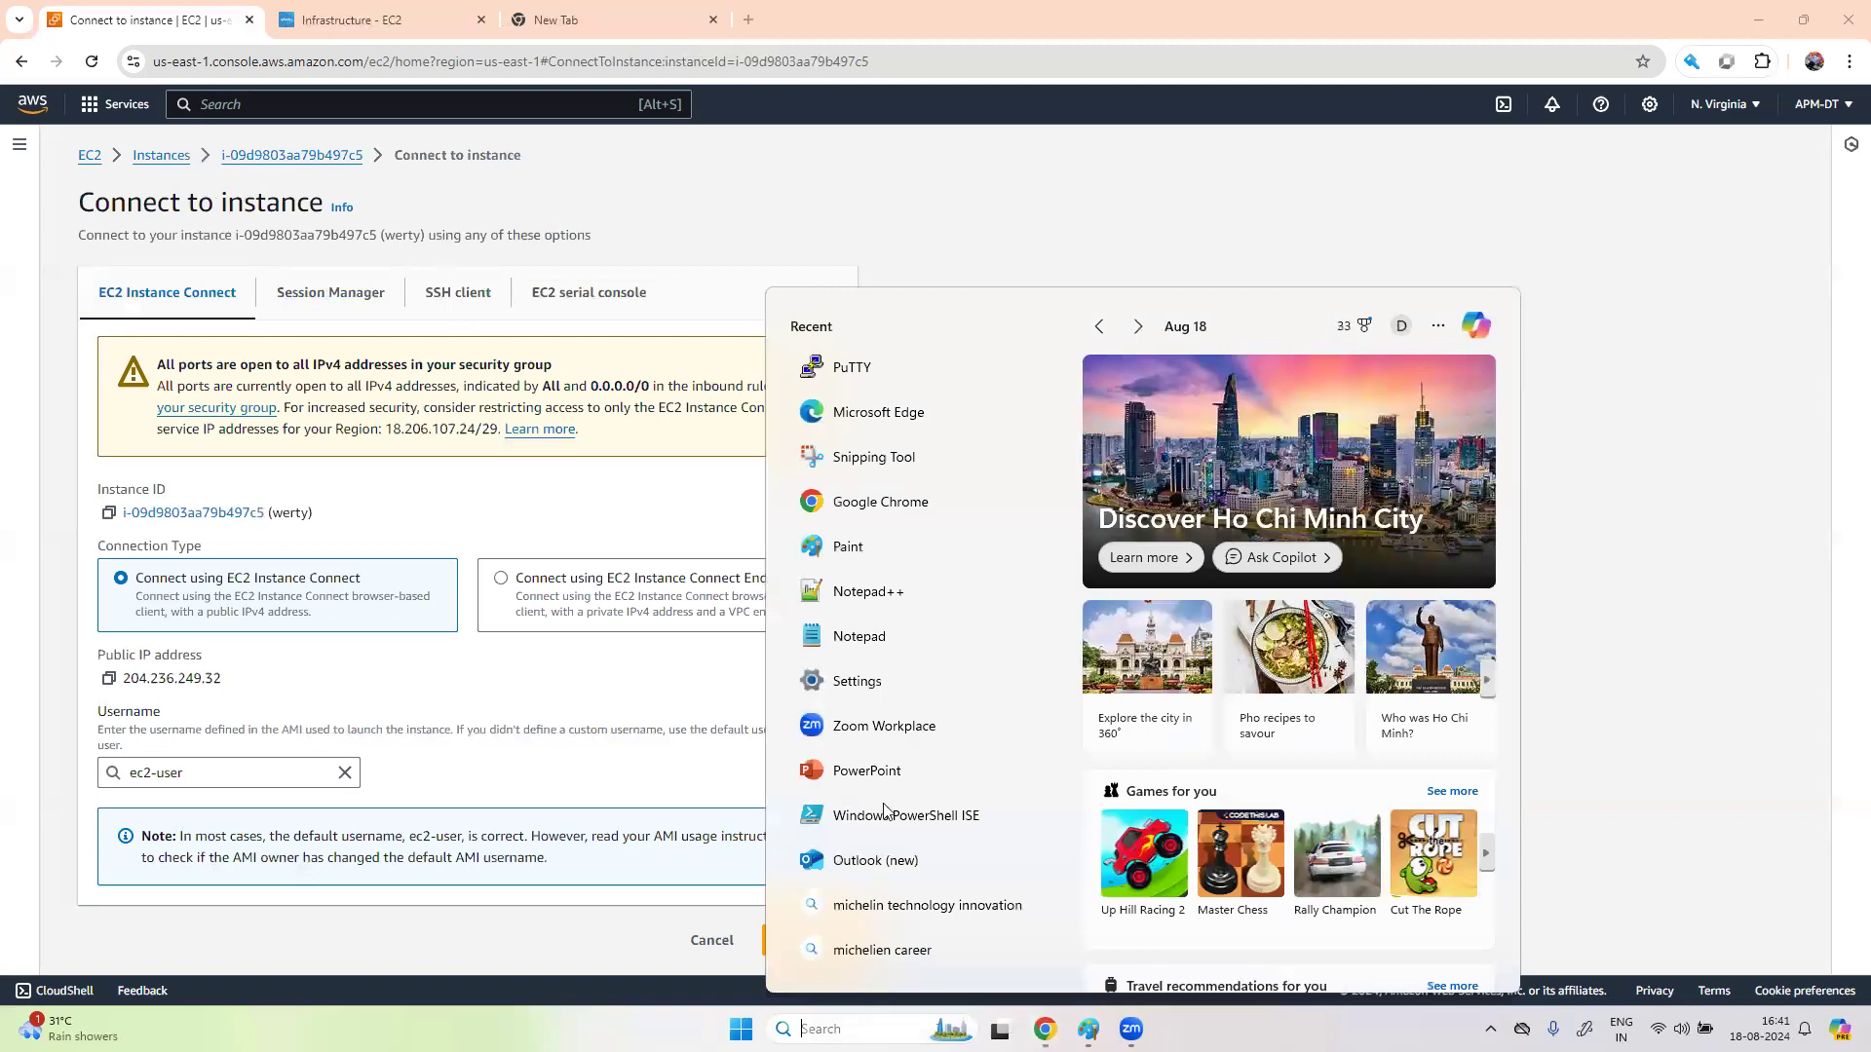
left_click(851, 365)
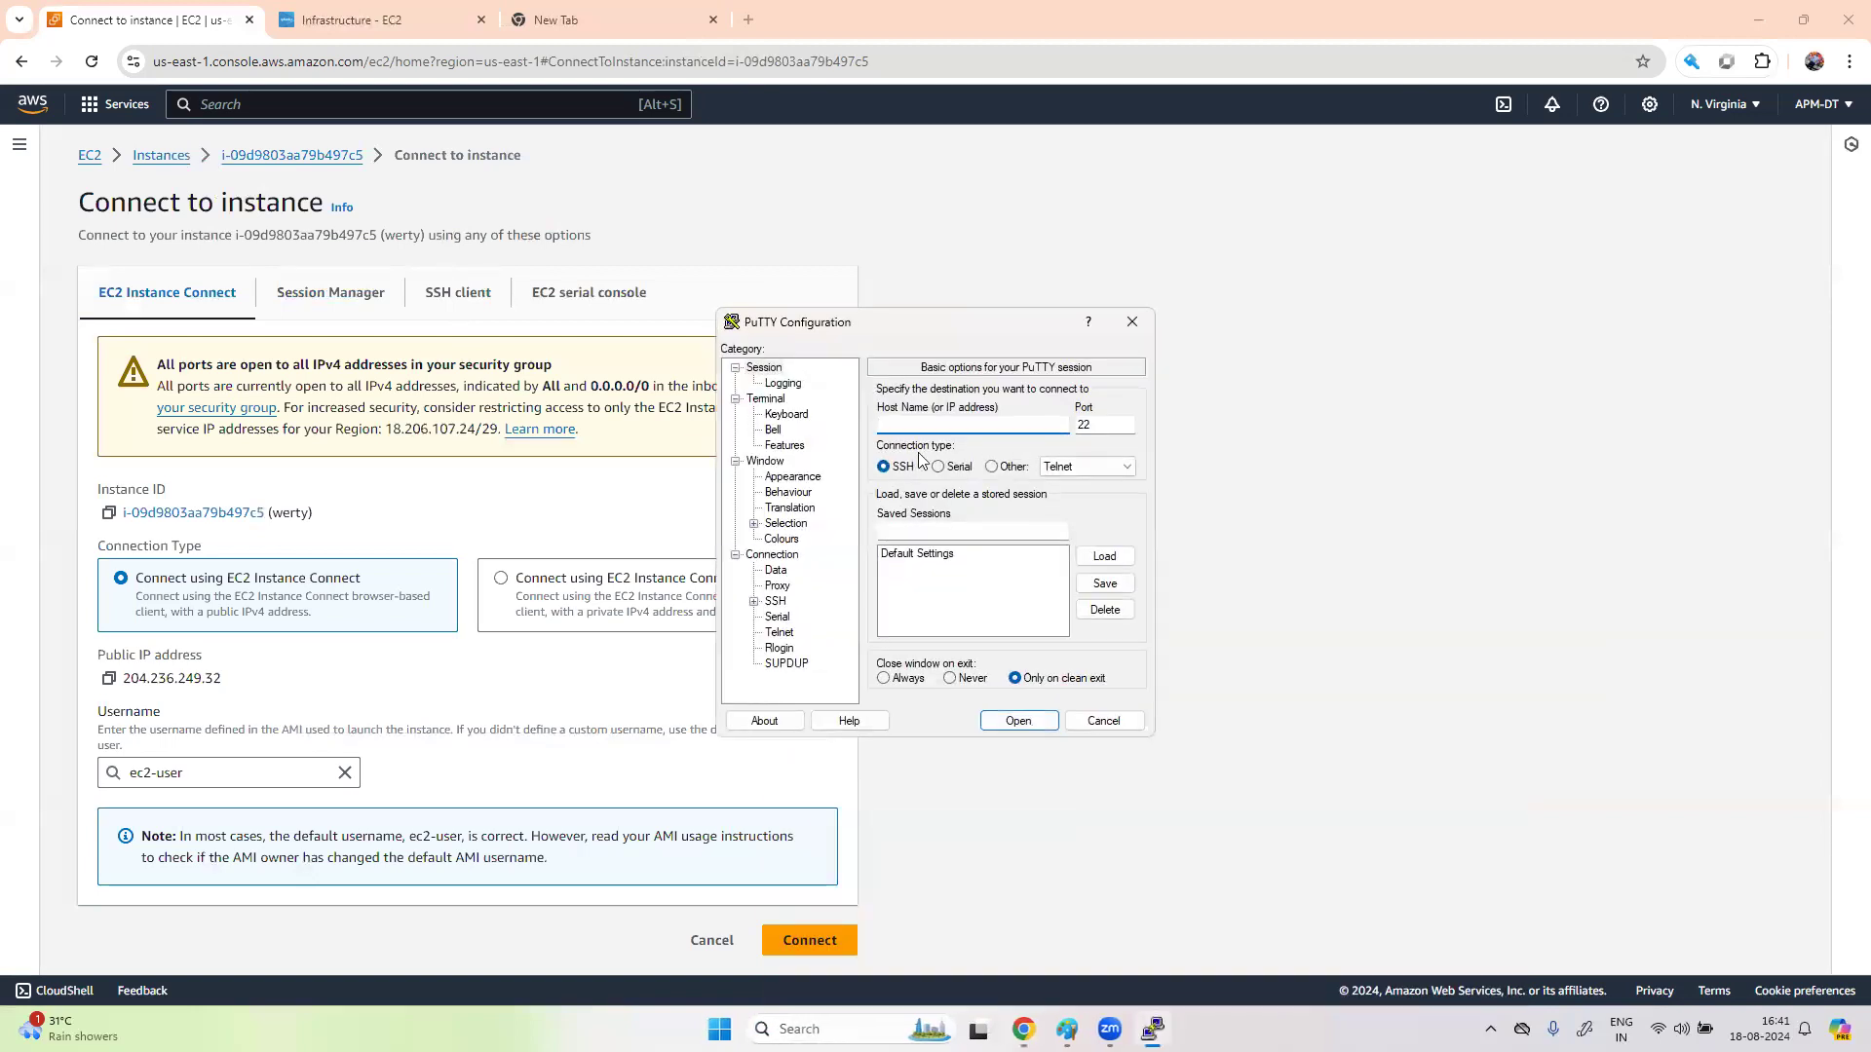
type("204.236.249.32")
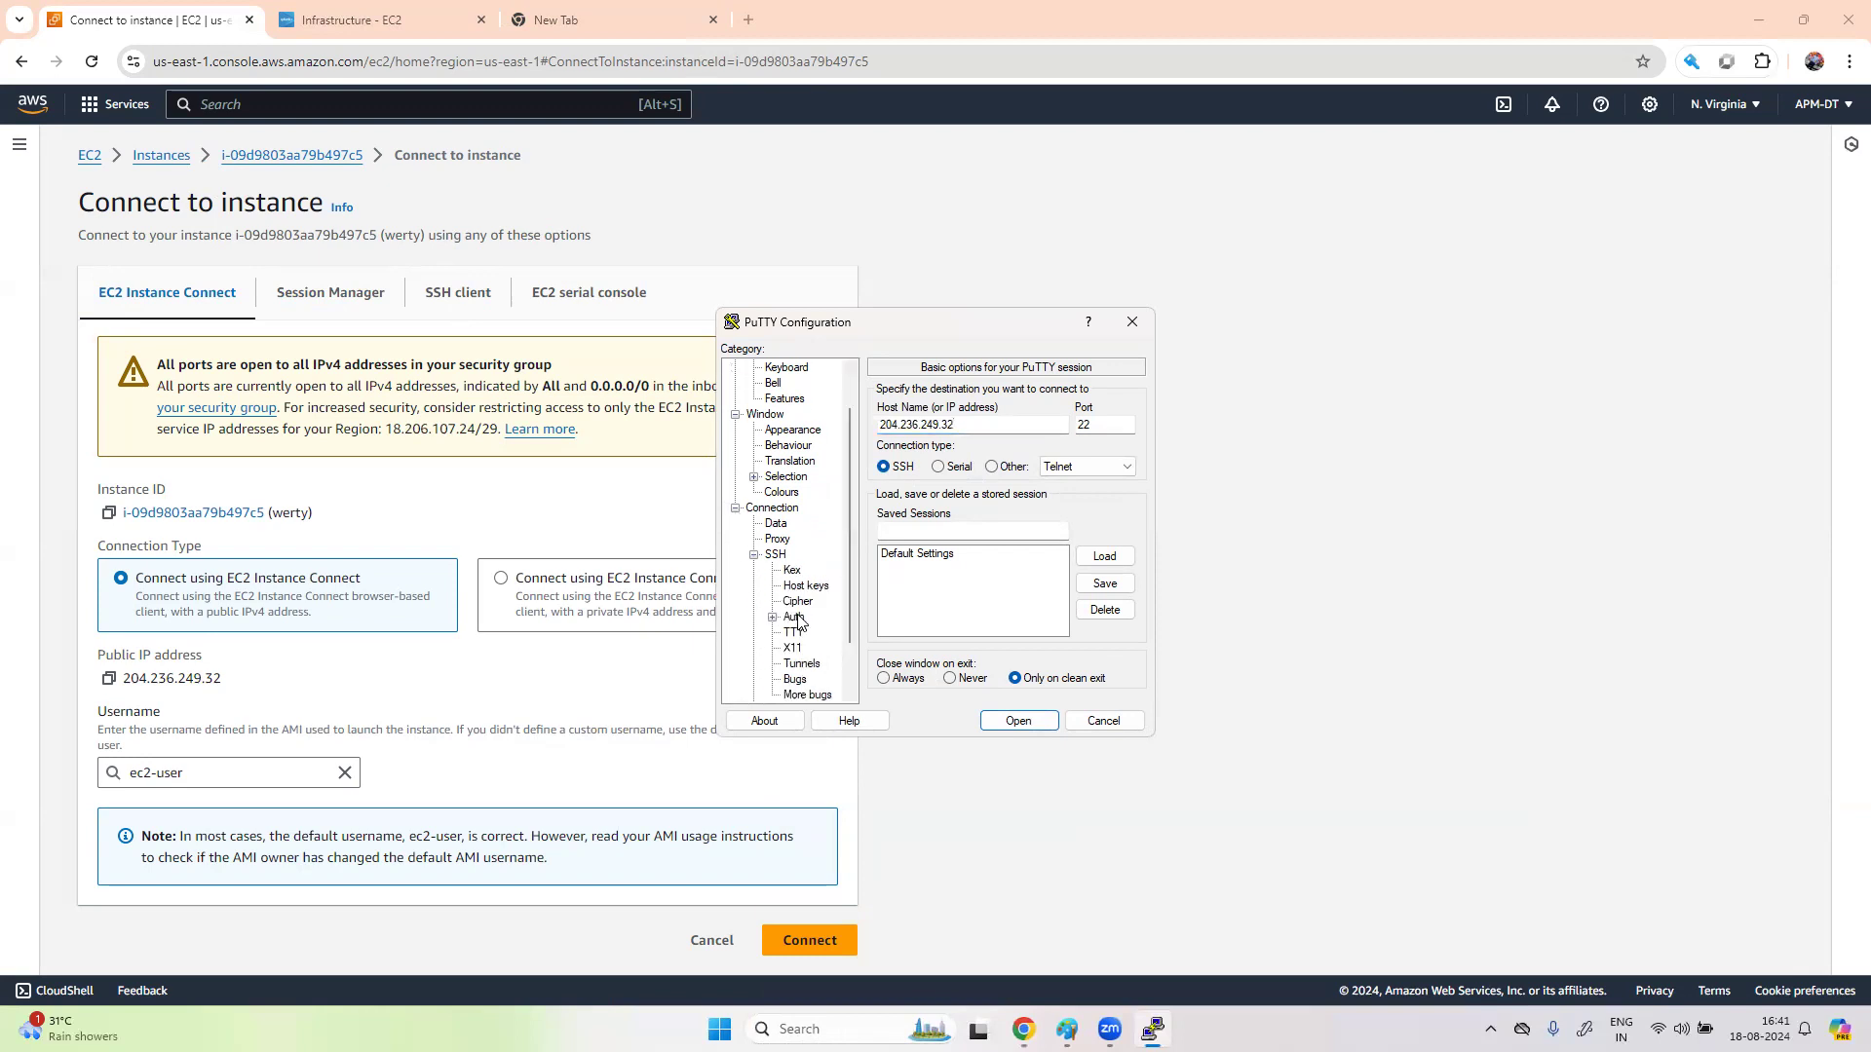
left_click(772, 617)
left_click(822, 633)
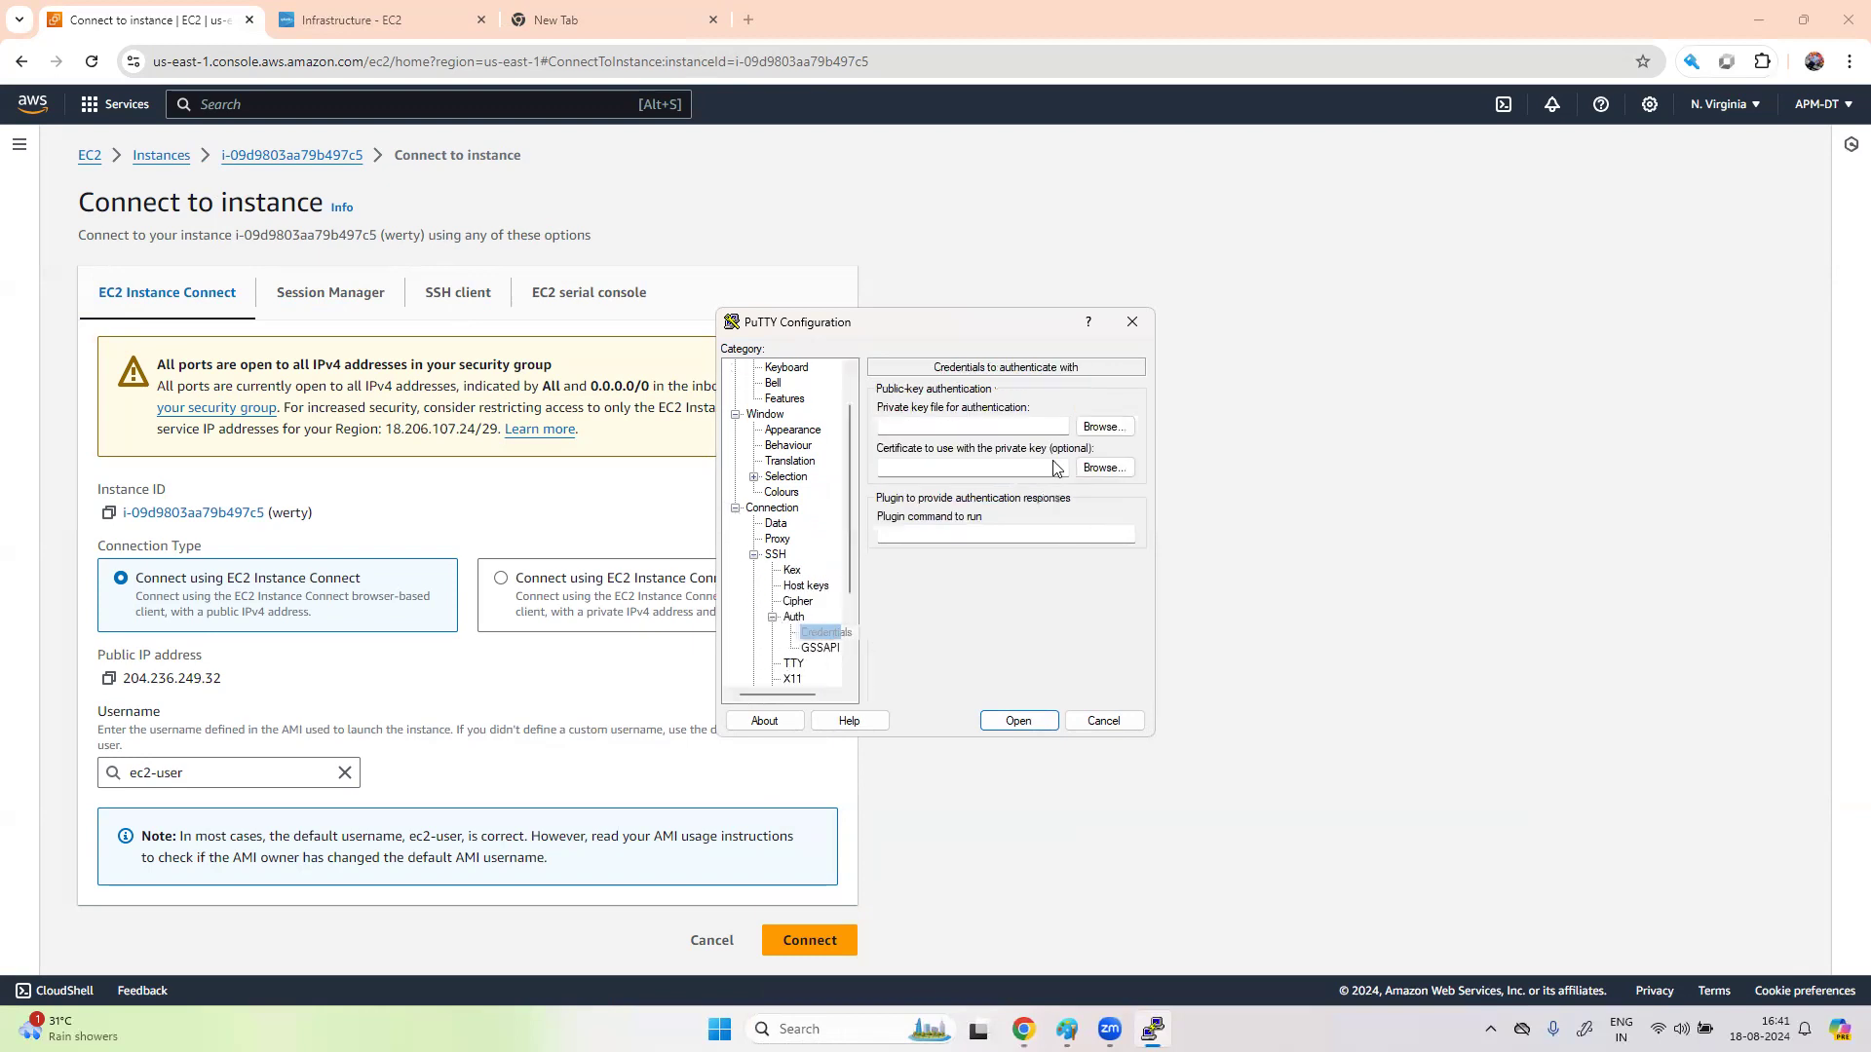
left_click(1104, 429)
left_click(976, 526)
left_click(1542, 930)
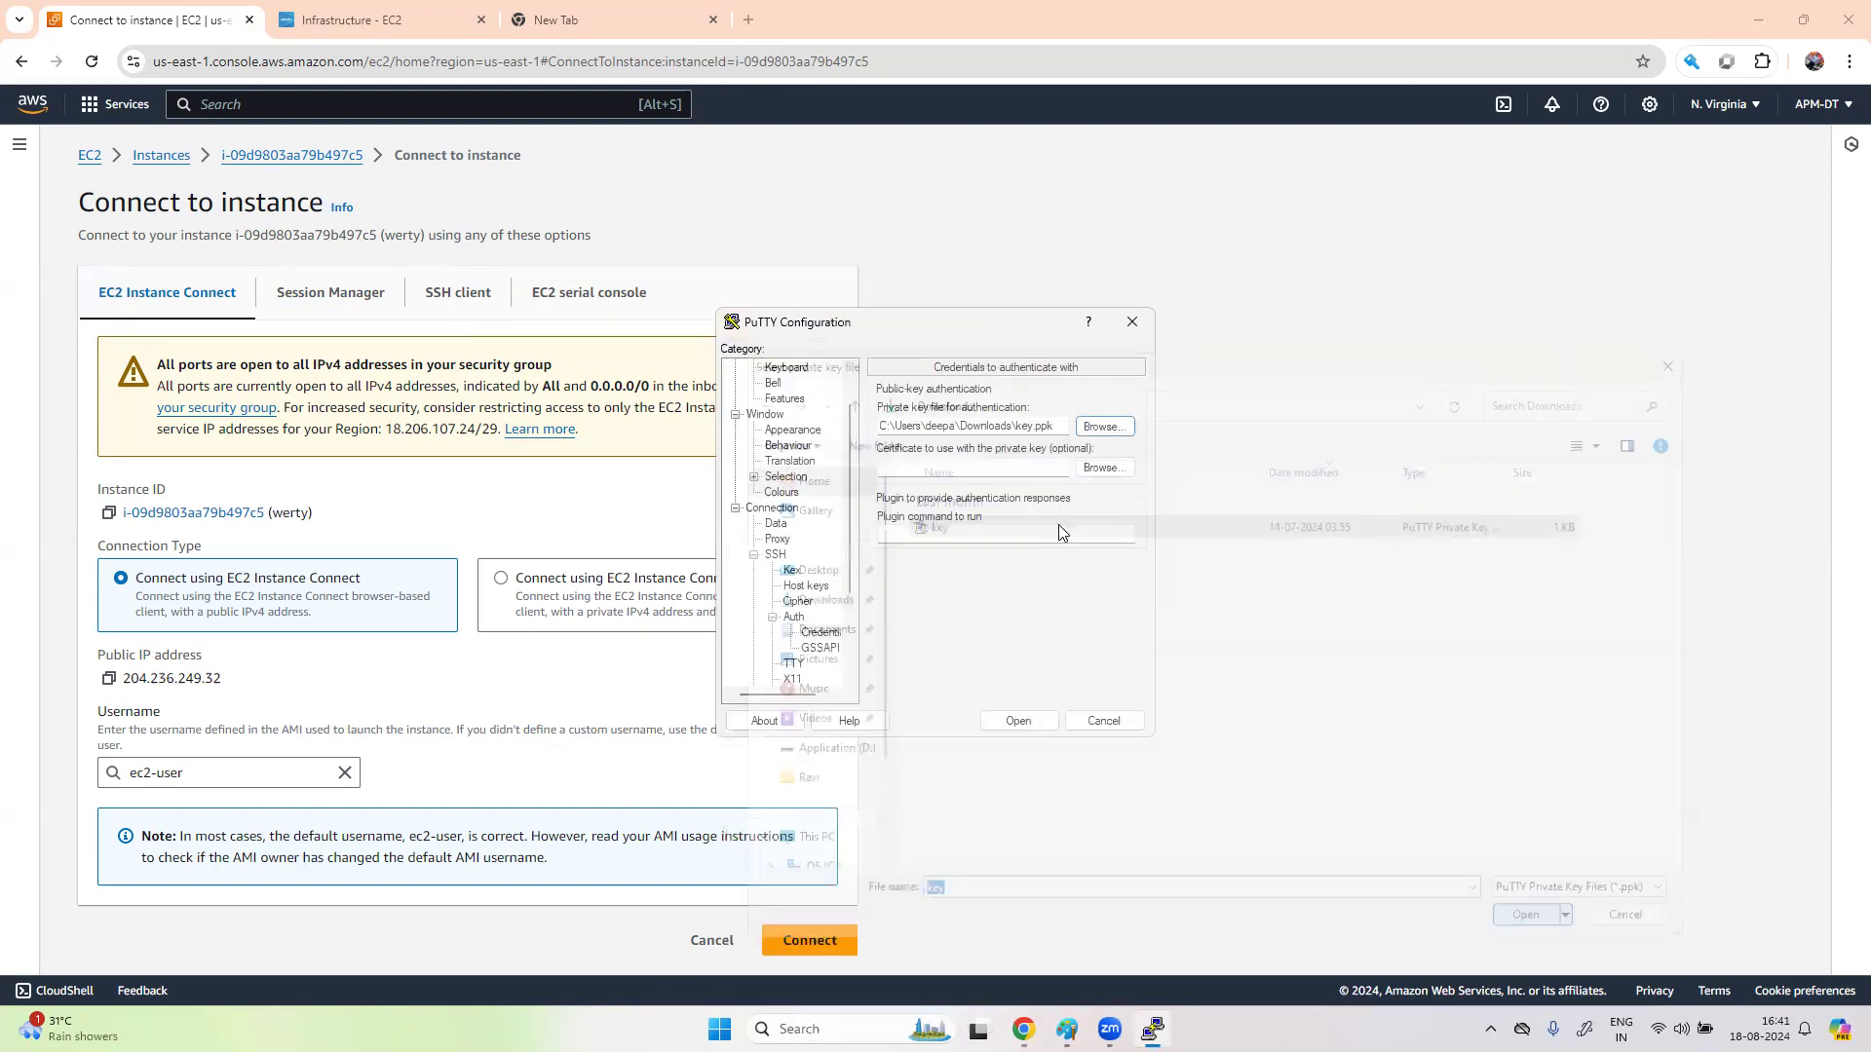
left_click(1018, 721)
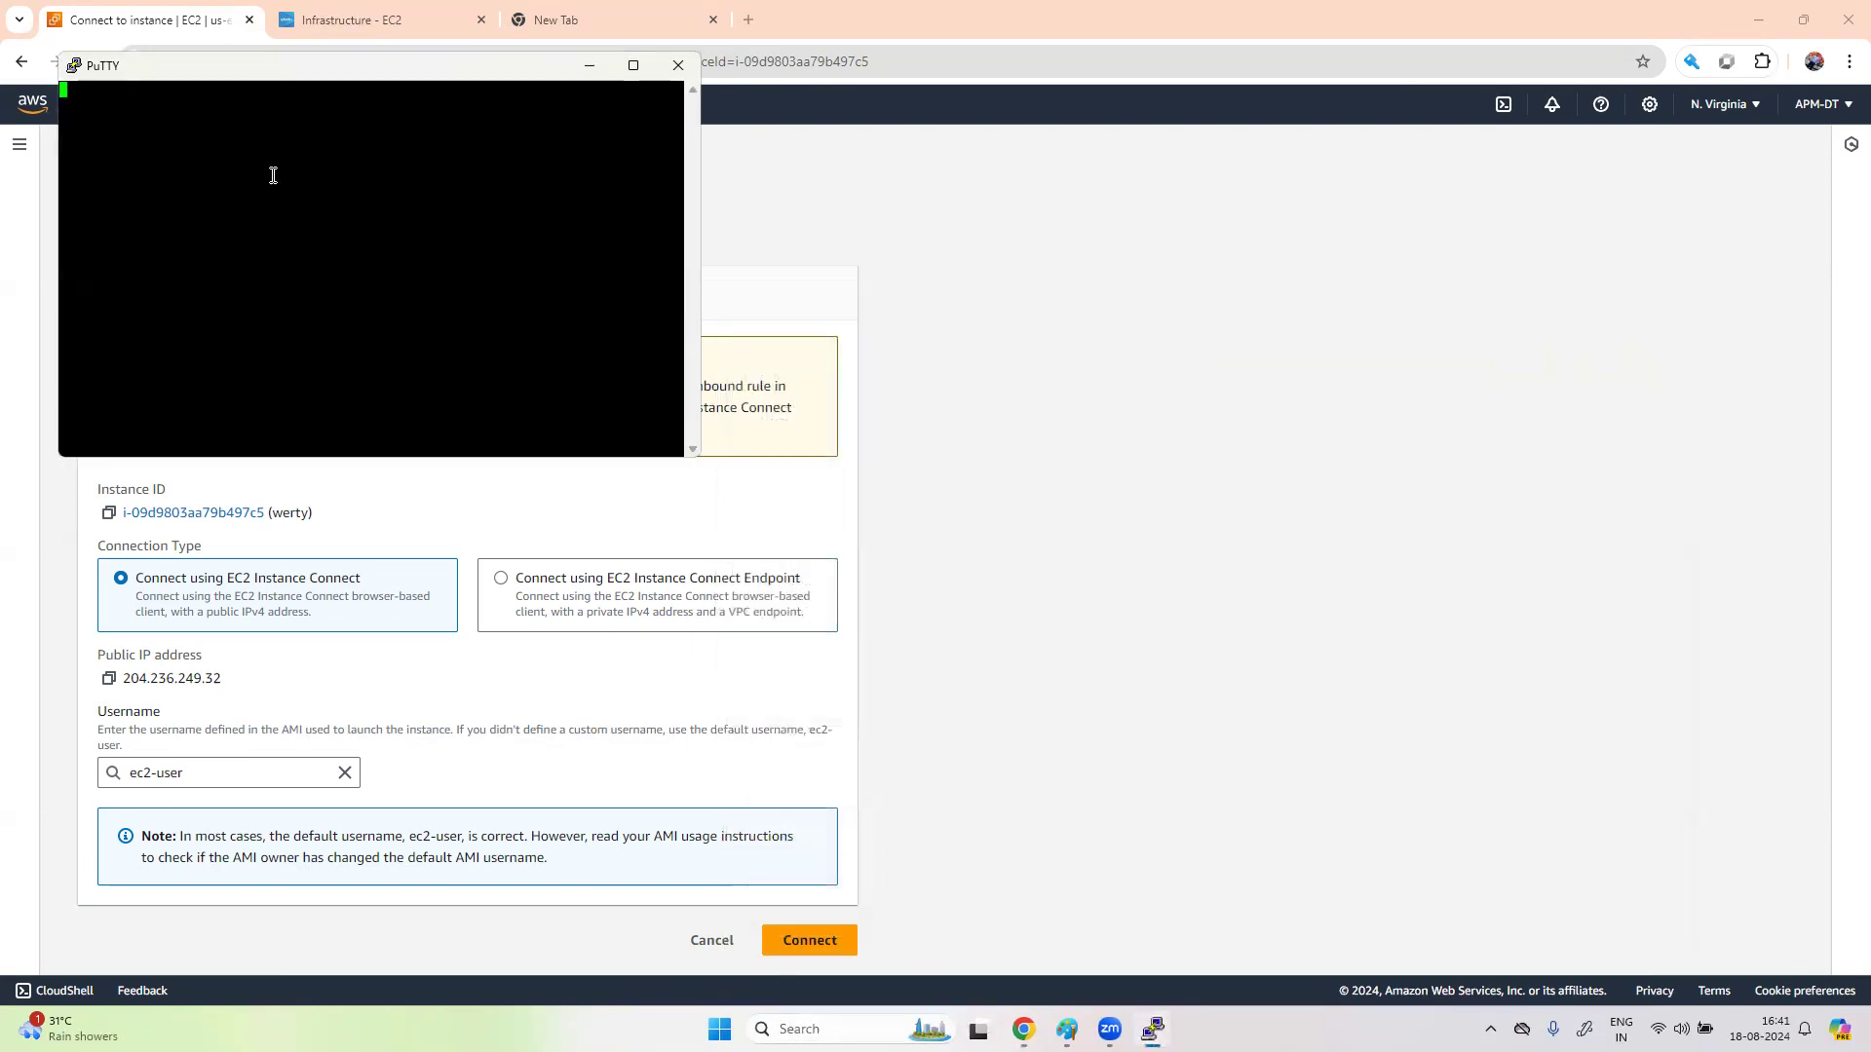
- Log in as ec2-user and become root with sudo su
type("ec2")
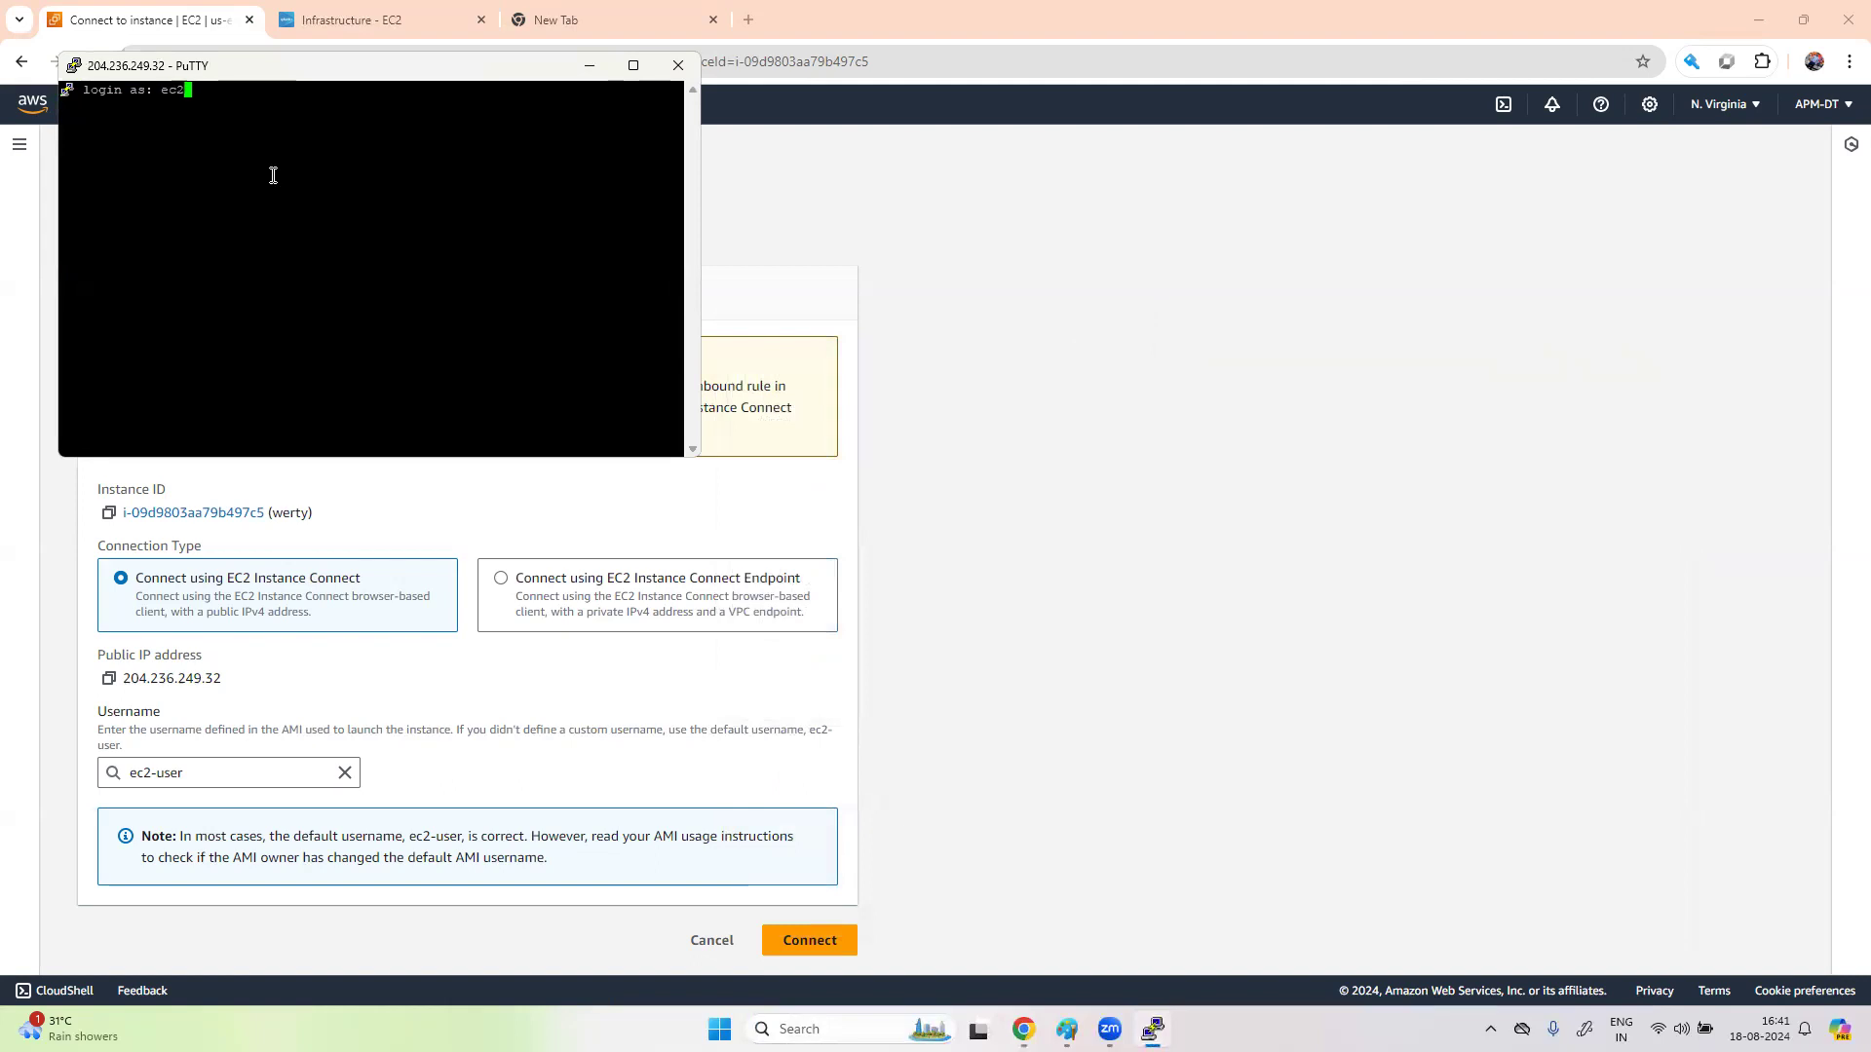
type("-user")
key("Return")
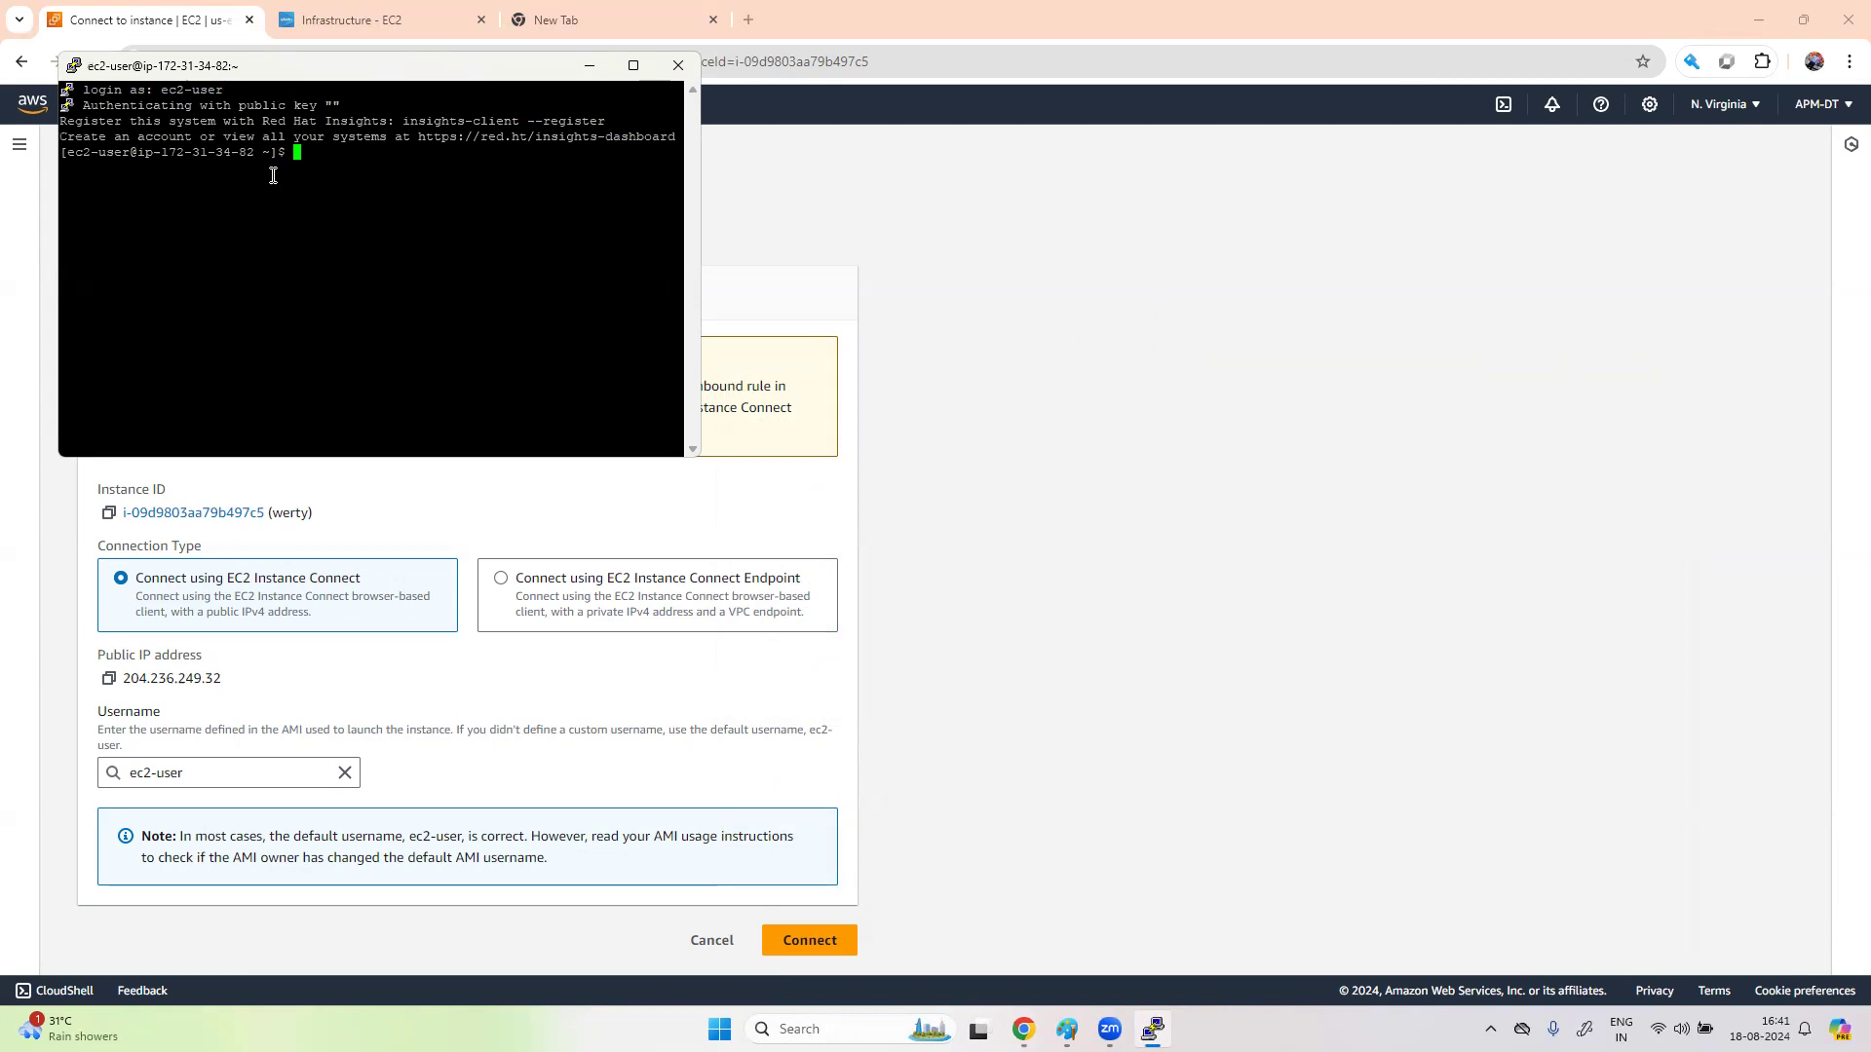
type("sudo su")
key("Return")
left_click(432, 39)
left_click(429, 21)
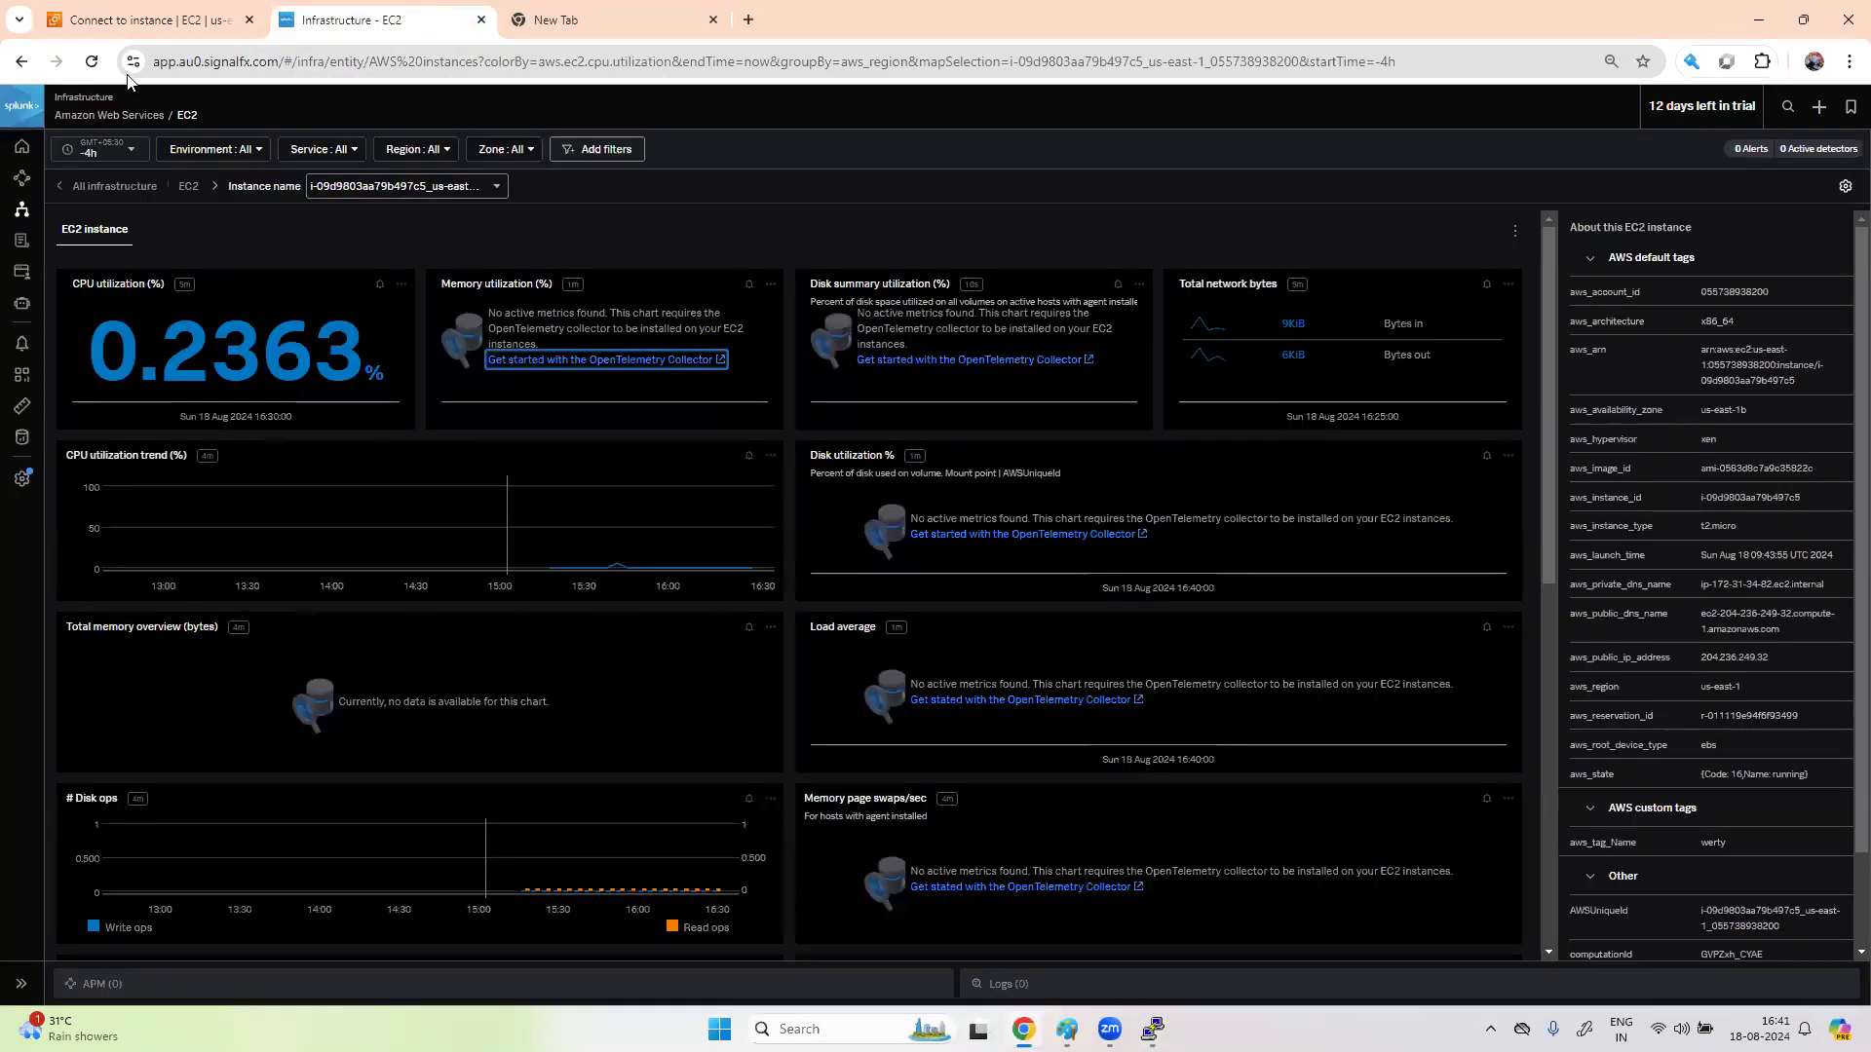
- Deploy the Splunk OpenTelemetry Collector for Linux with environment dev and copy the installer script command
left_click(24, 438)
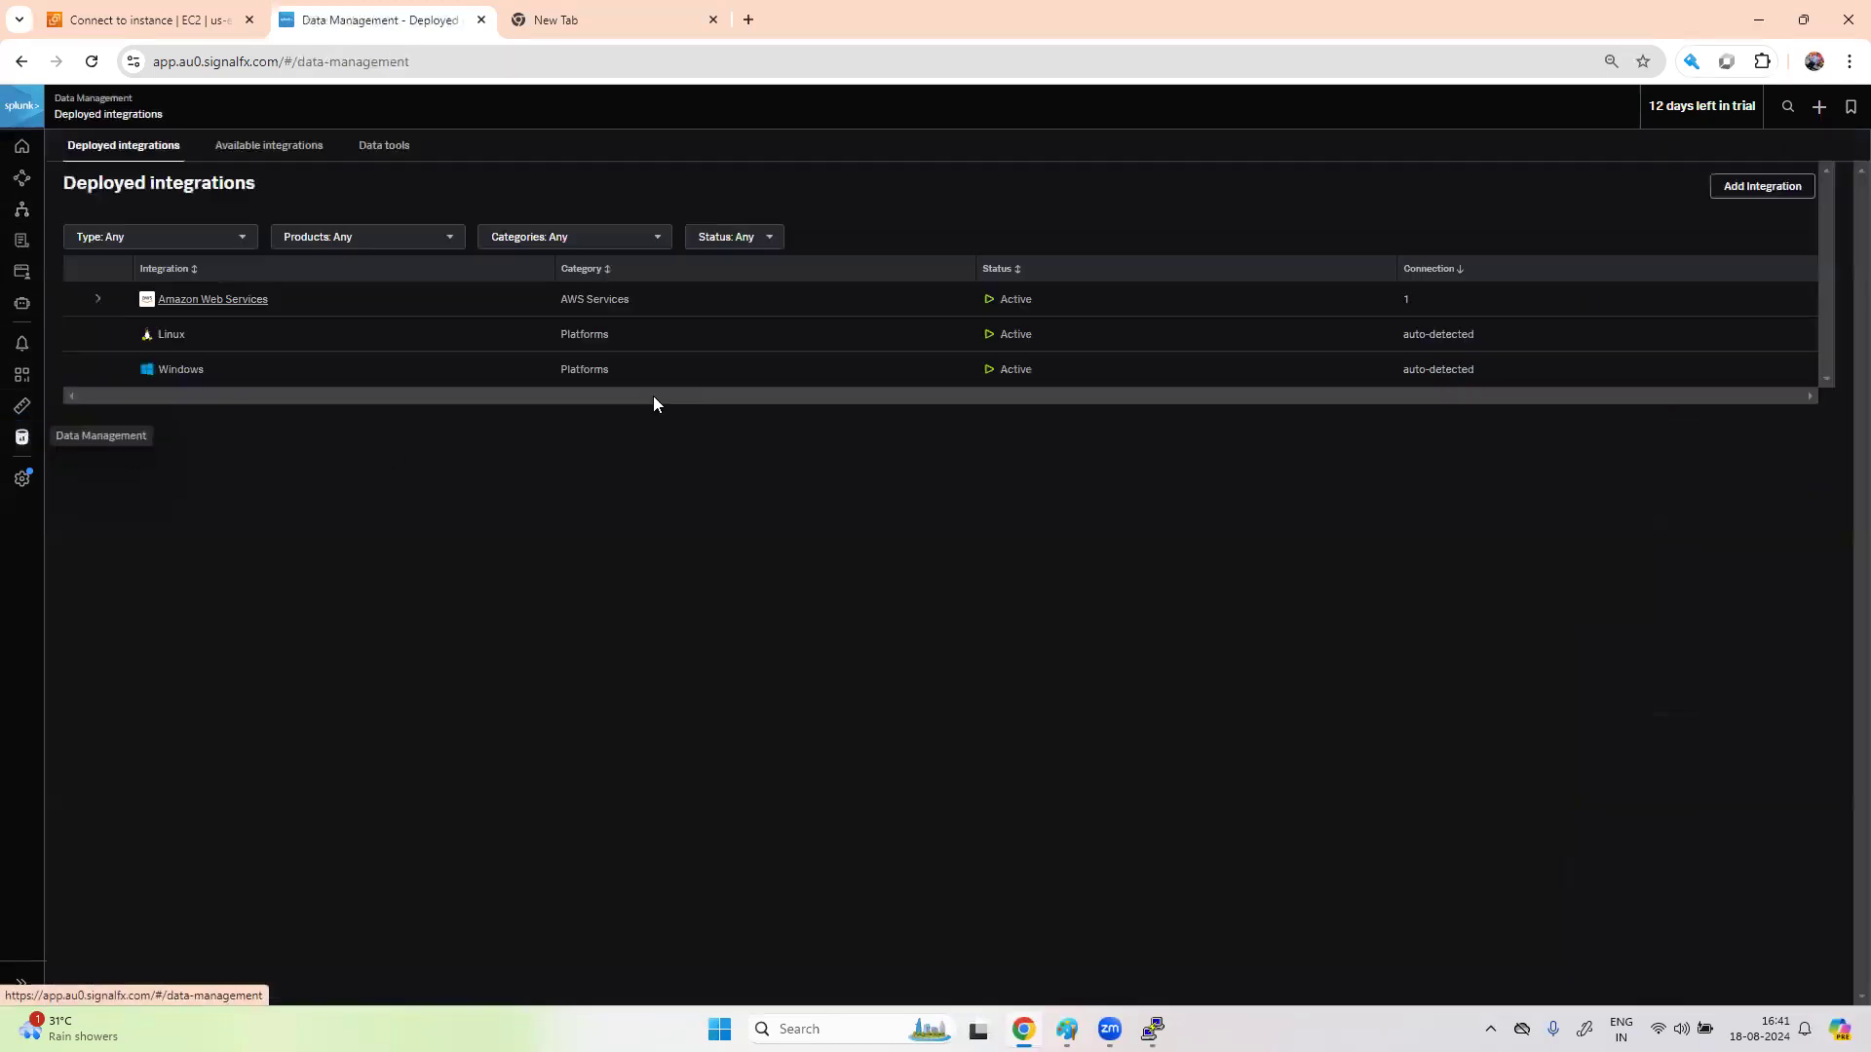
left_click(269, 145)
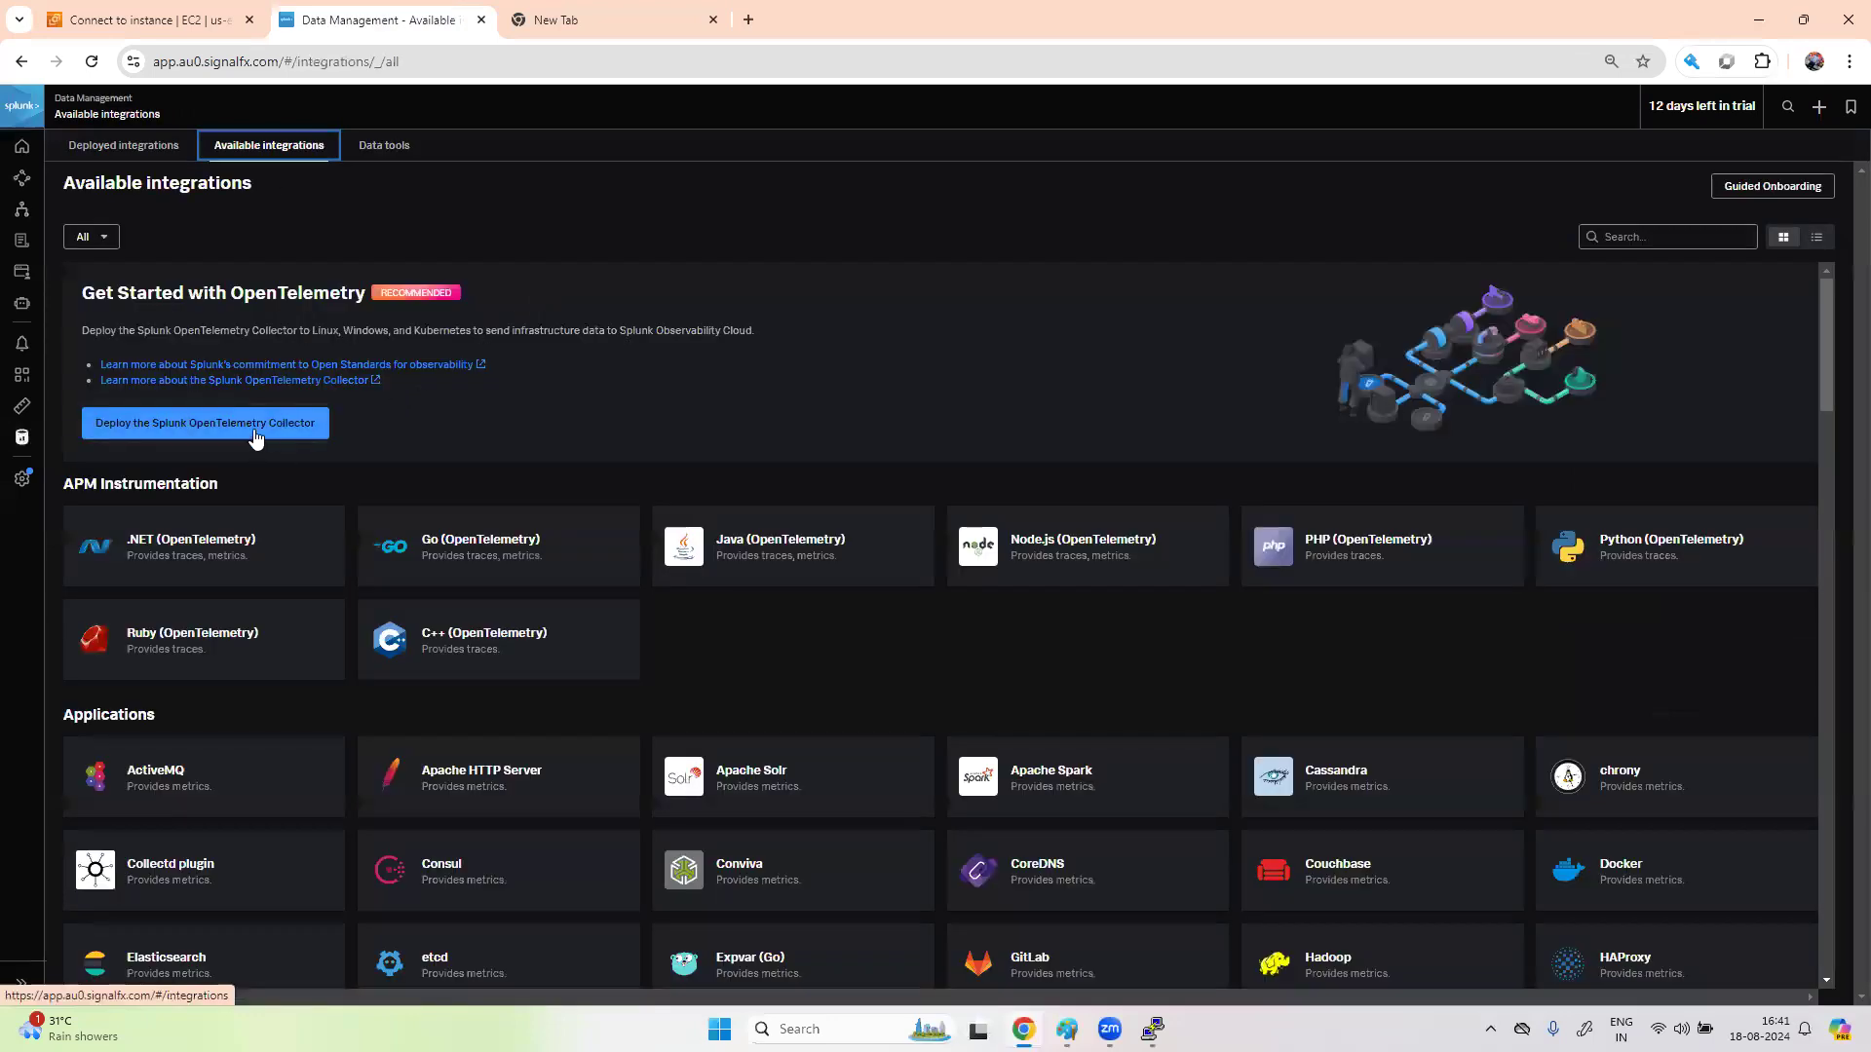
left_click(255, 423)
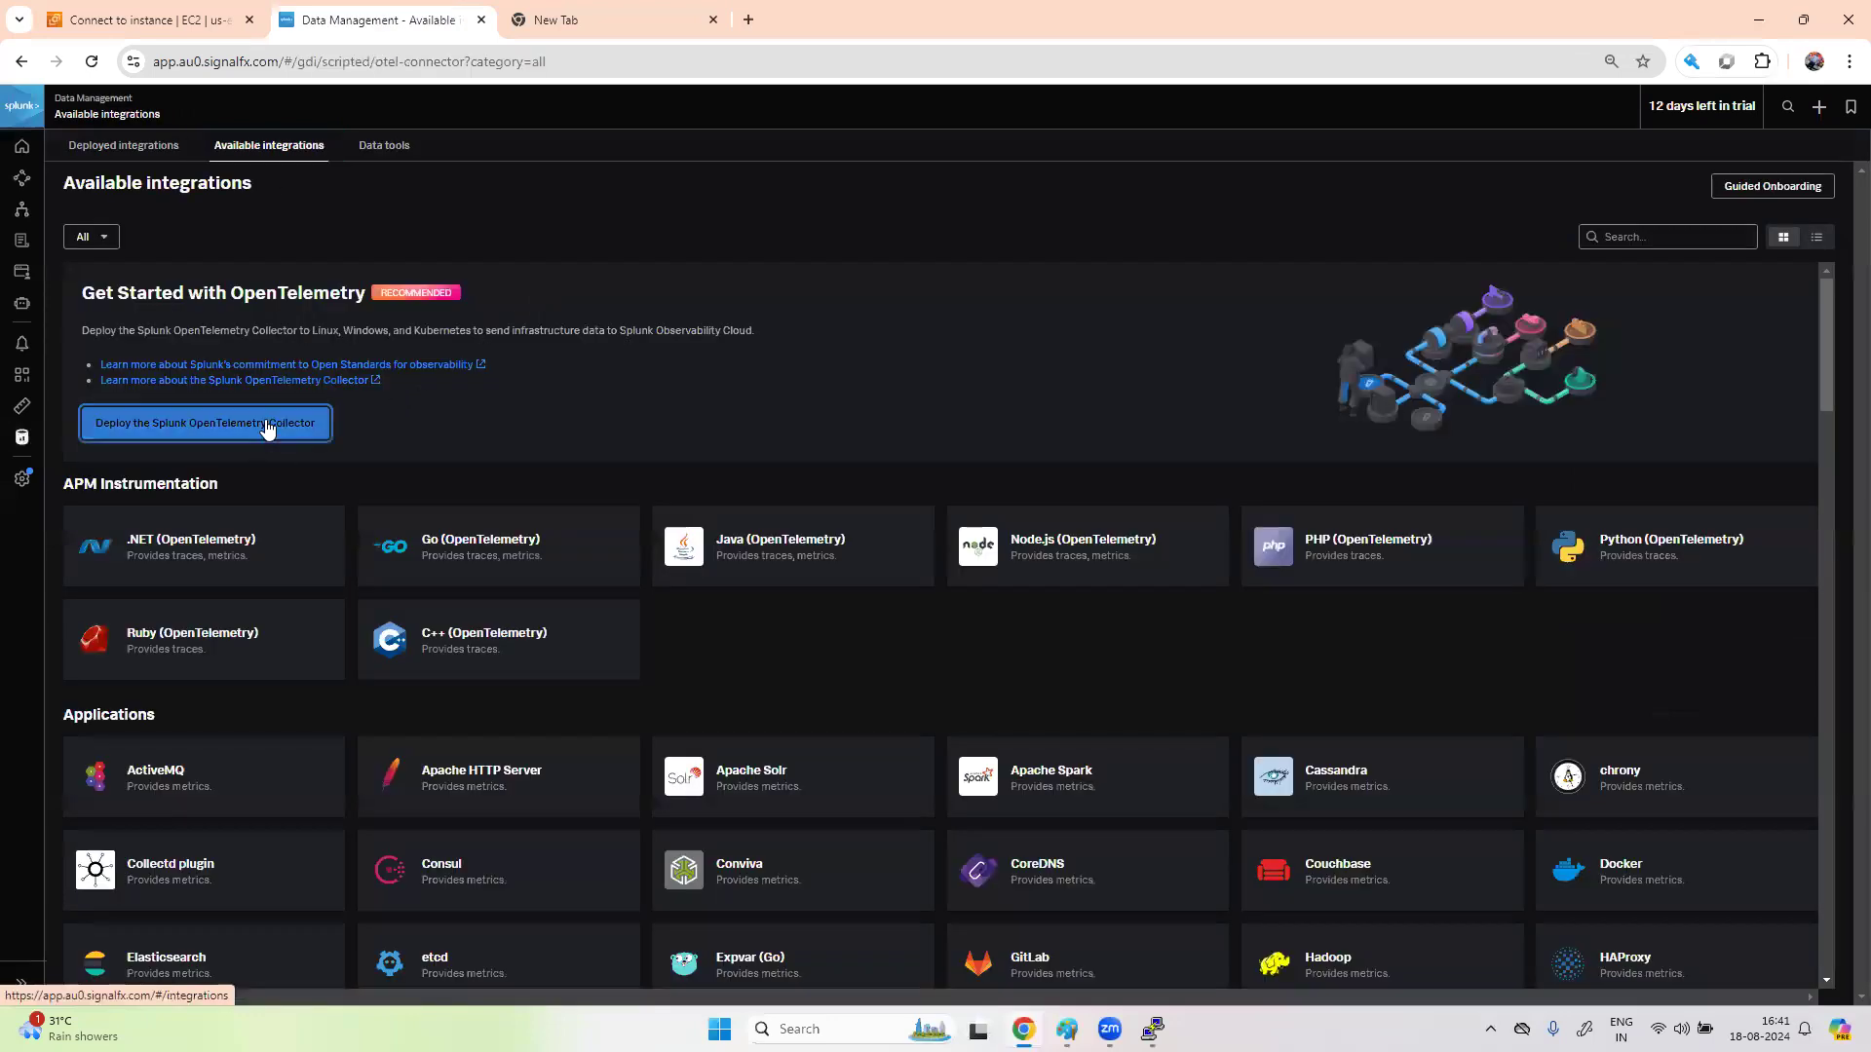
left_click(294, 983)
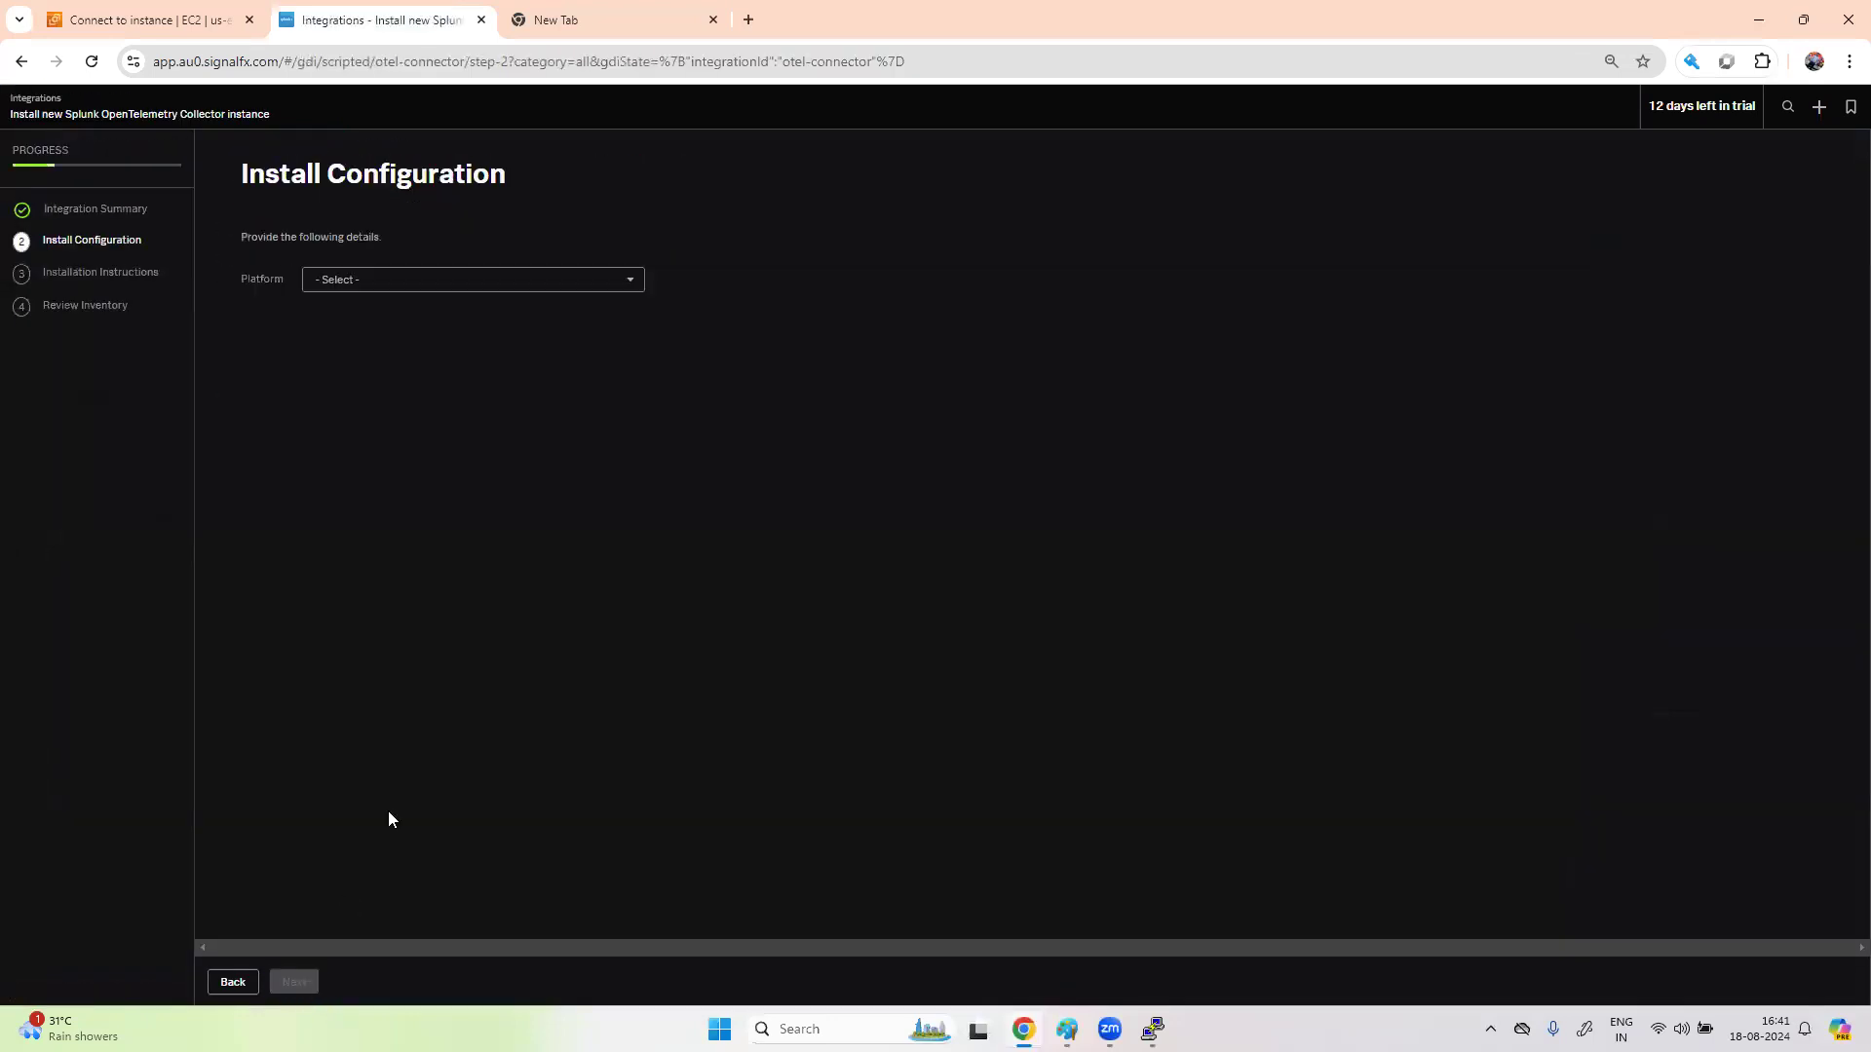
left_click(393, 286)
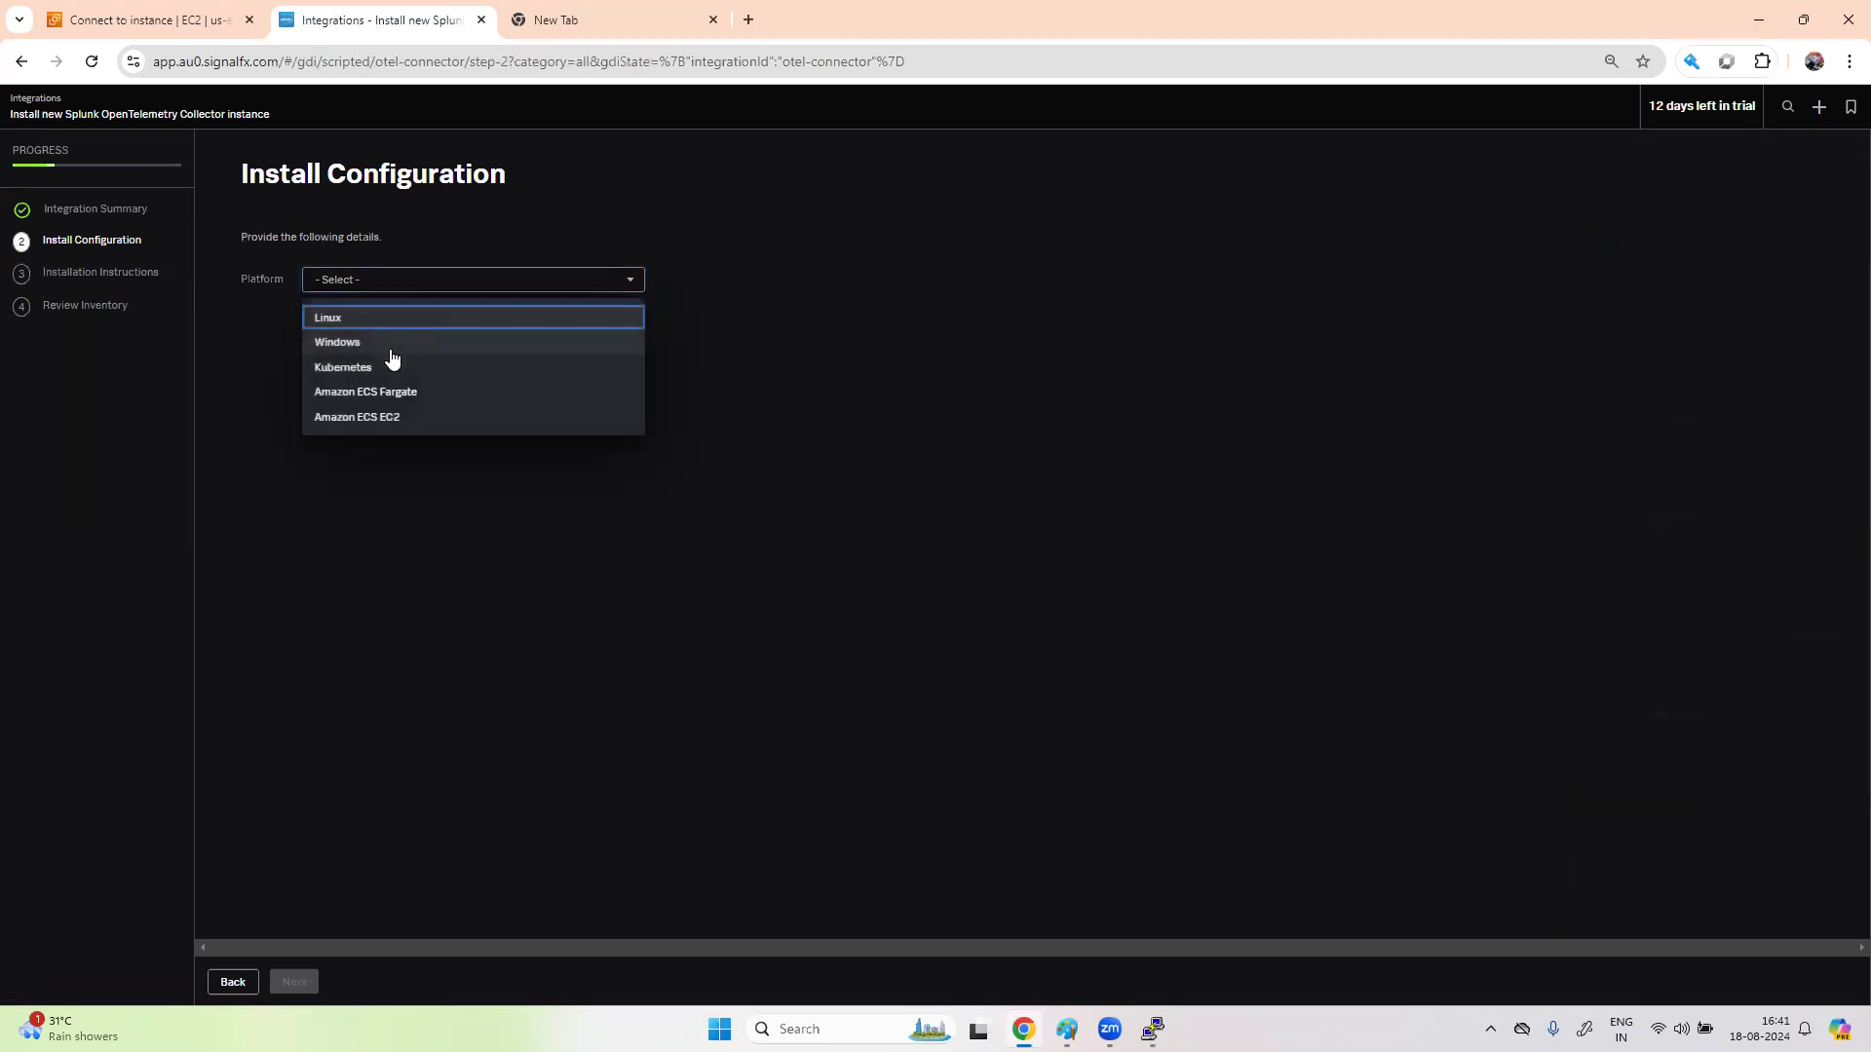
left_click(397, 320)
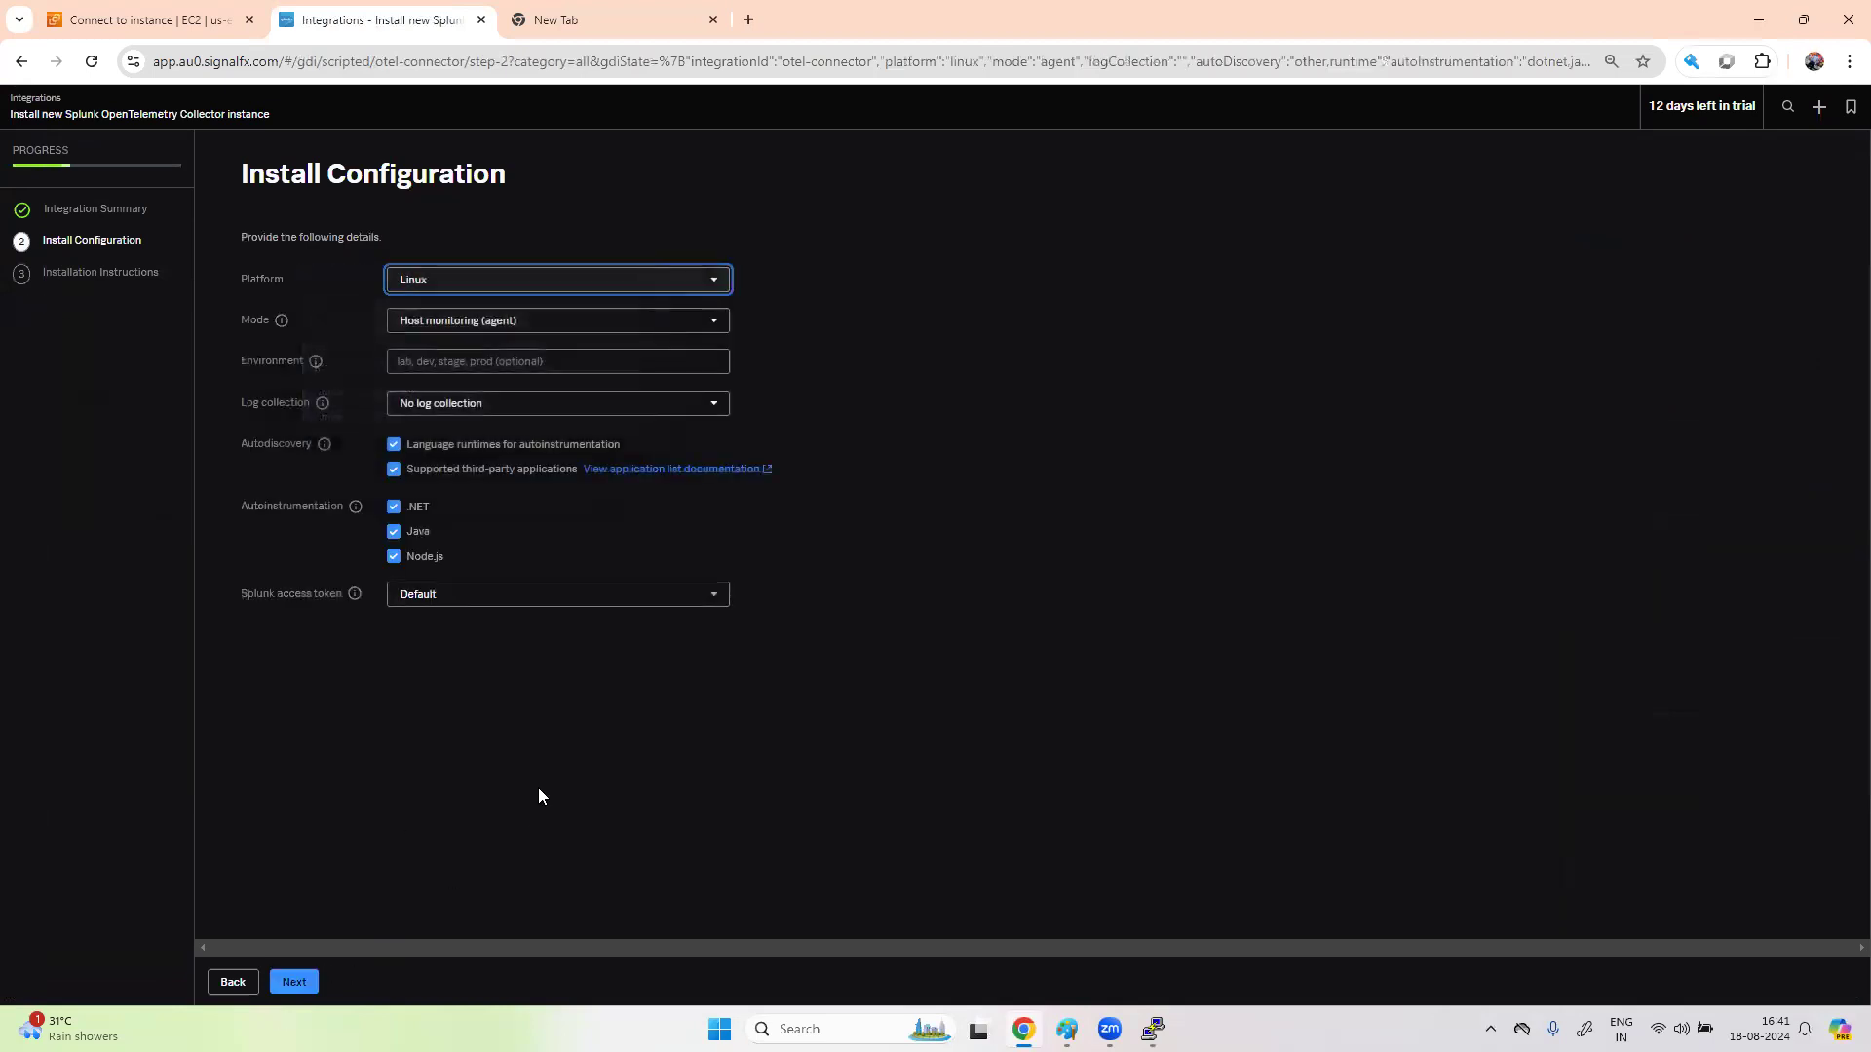
left_click(516, 362)
type("dev")
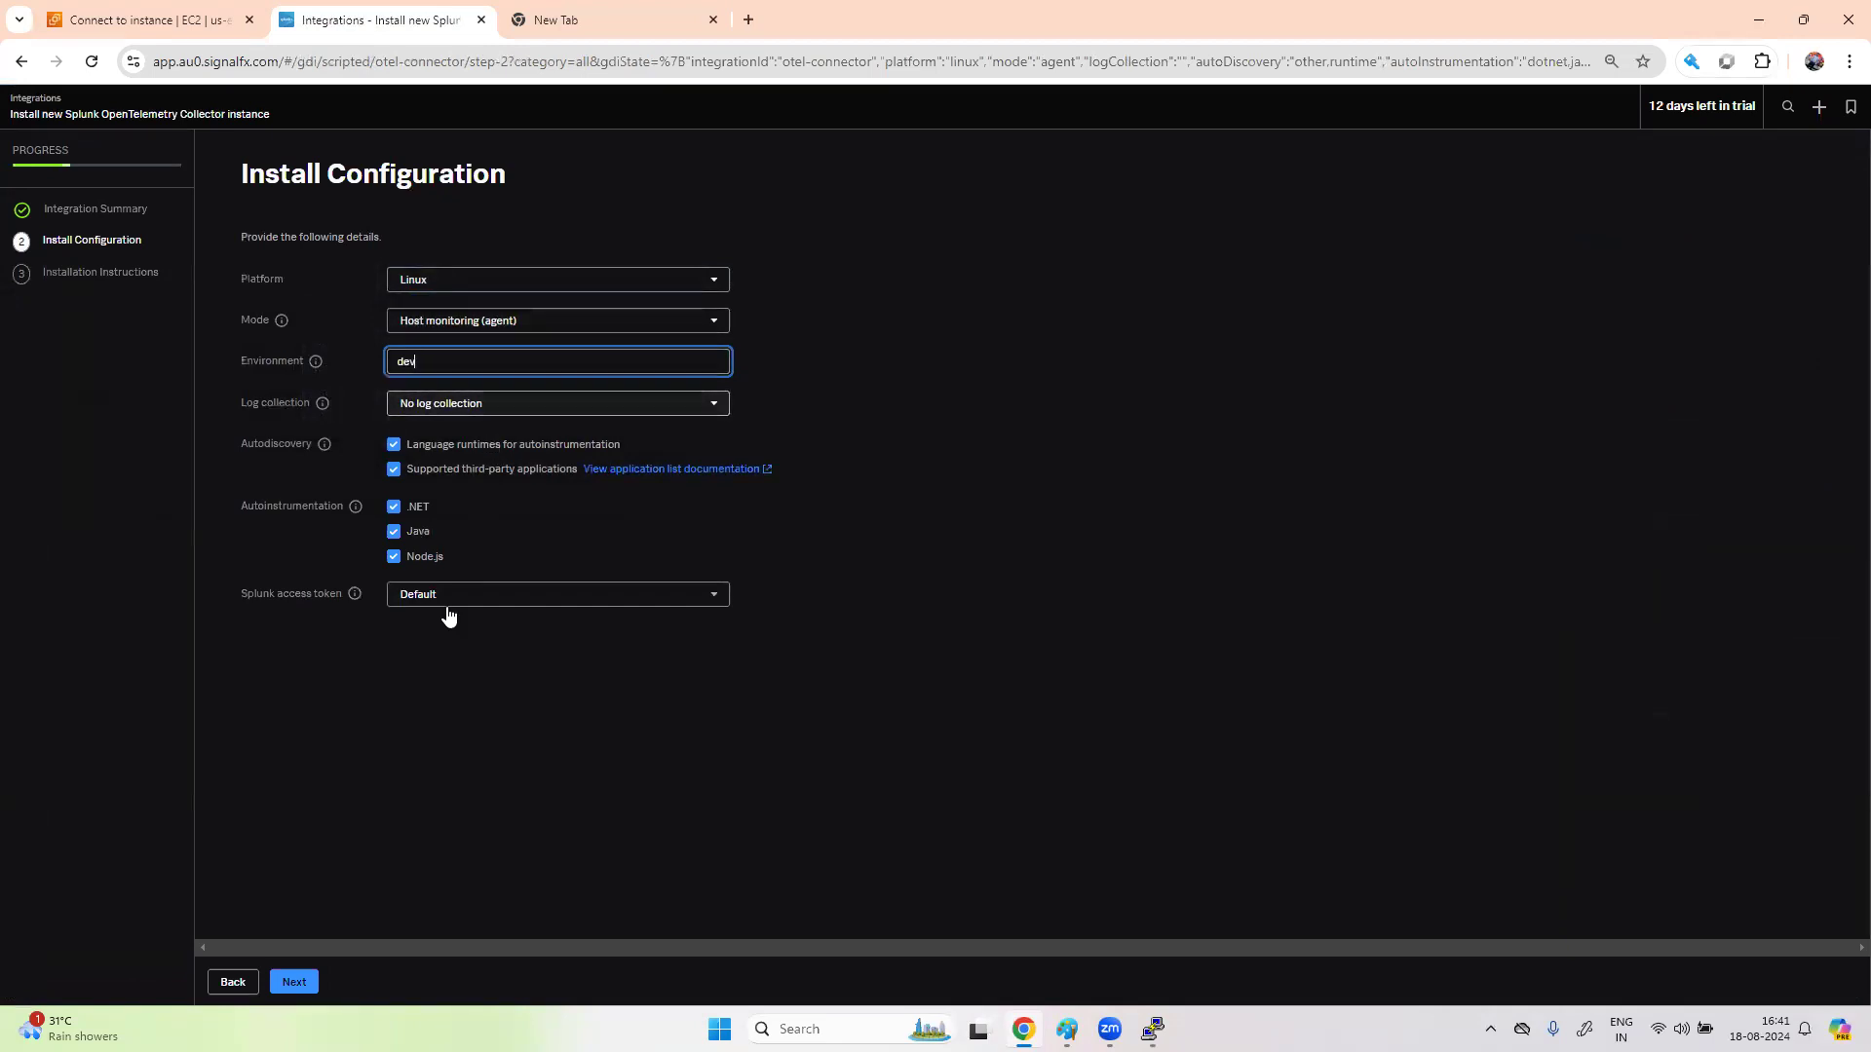
left_click(295, 982)
left_click(1795, 408)
- Run yum update -y in the PuTTY root shell
left_click(1153, 1029)
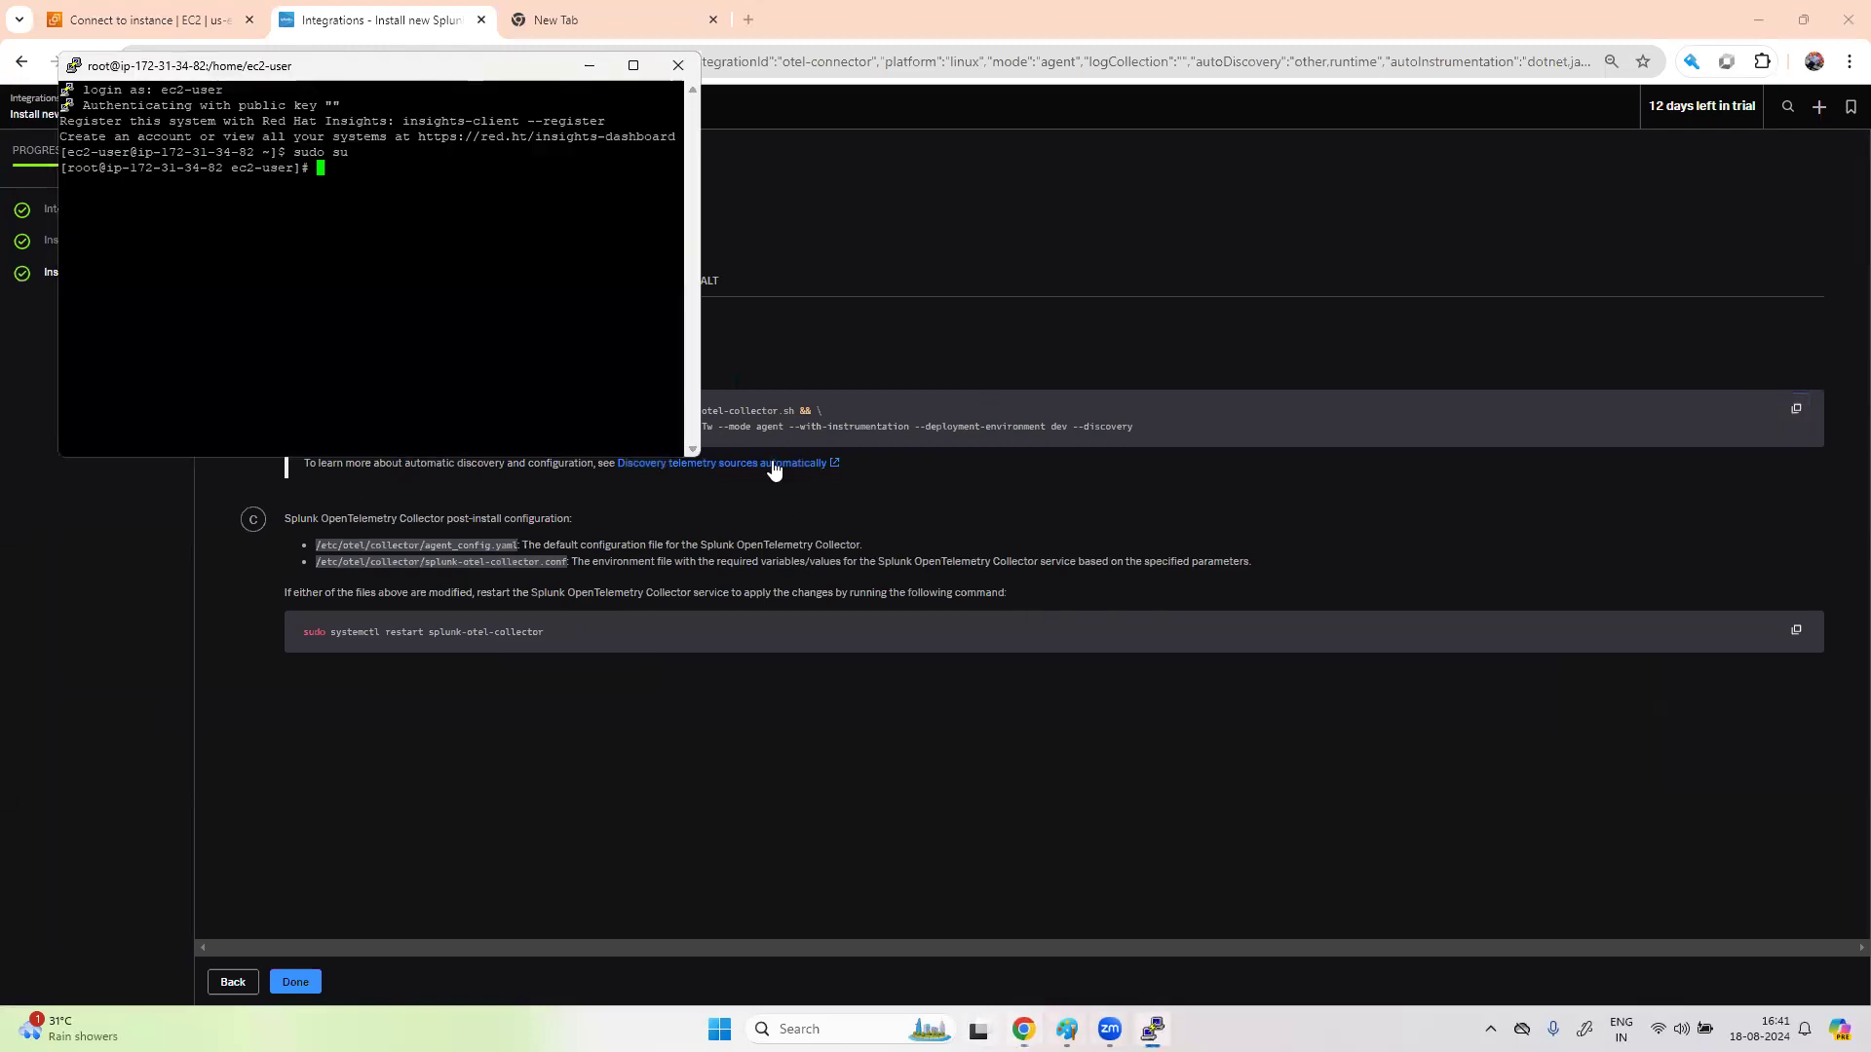
type("yum update -y")
key("Return")
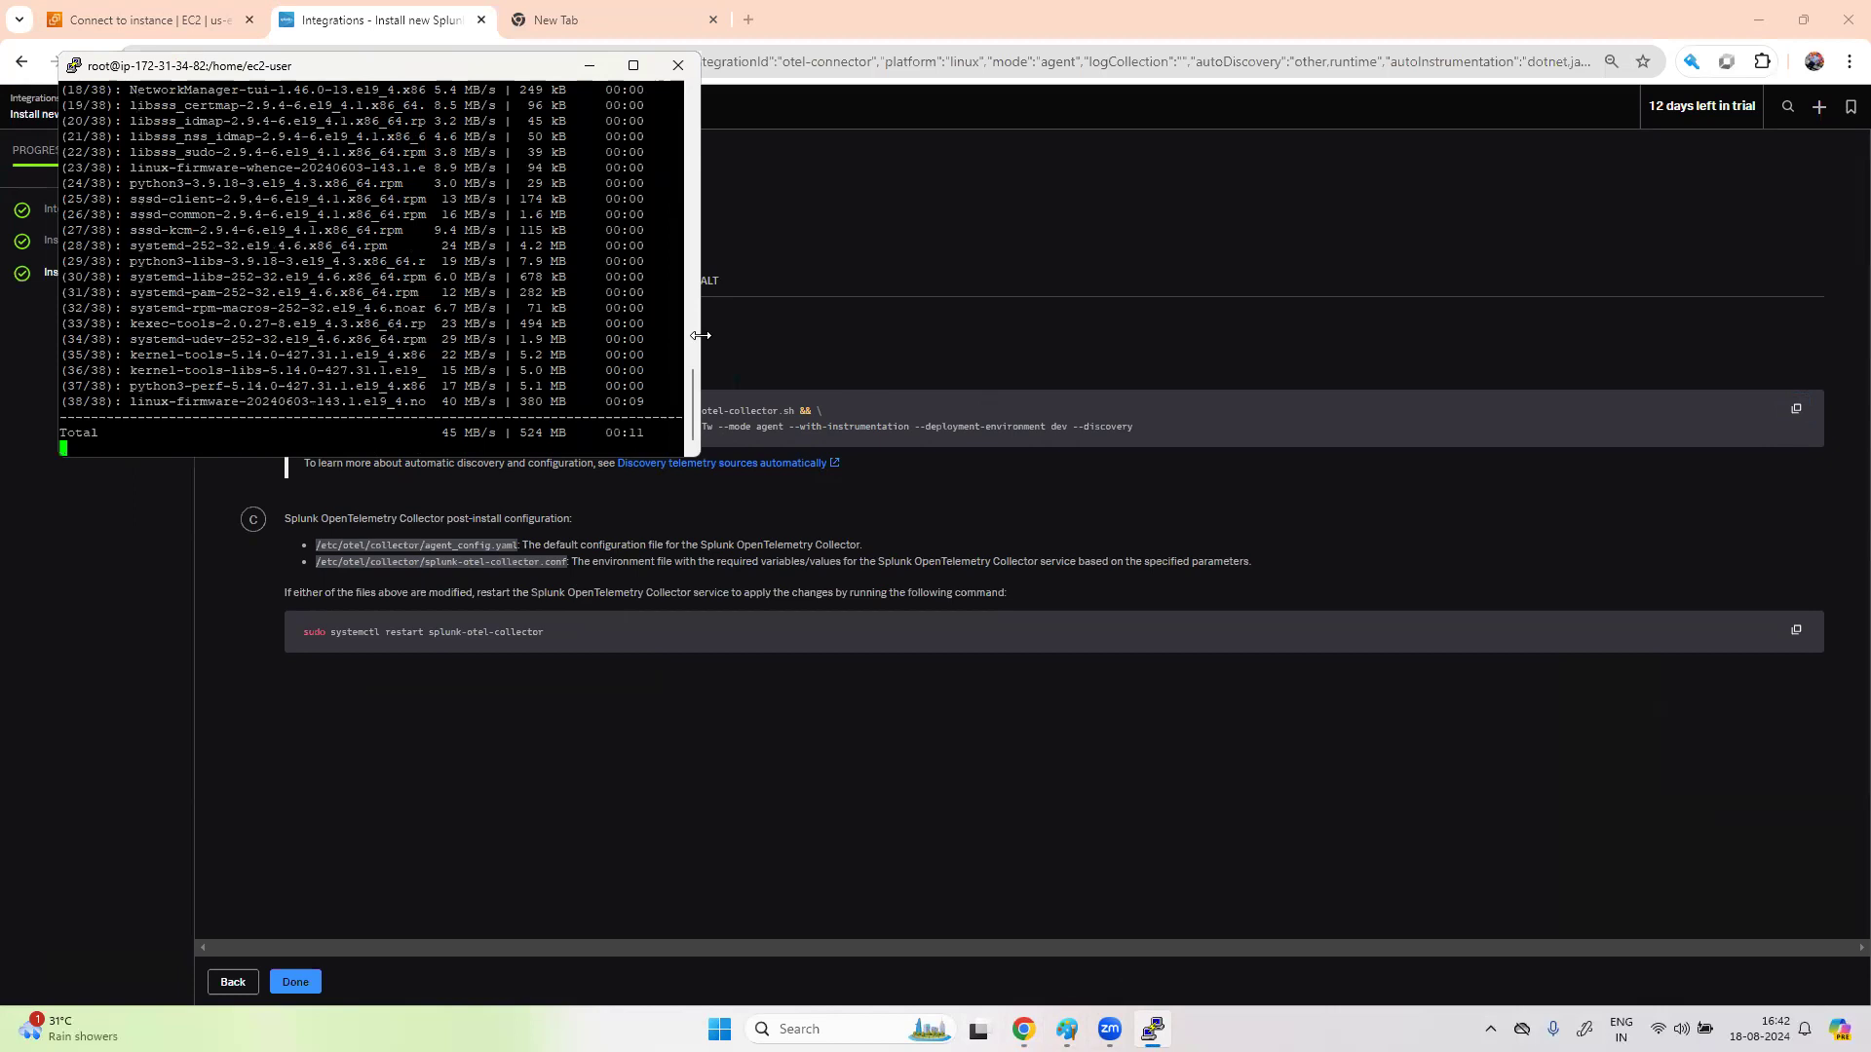
- Make the PuTTY terminal wider and taller to follow the yum update's progress
left_click_drag(701, 335, 1086, 336)
left_click_drag(853, 457, 833, 704)
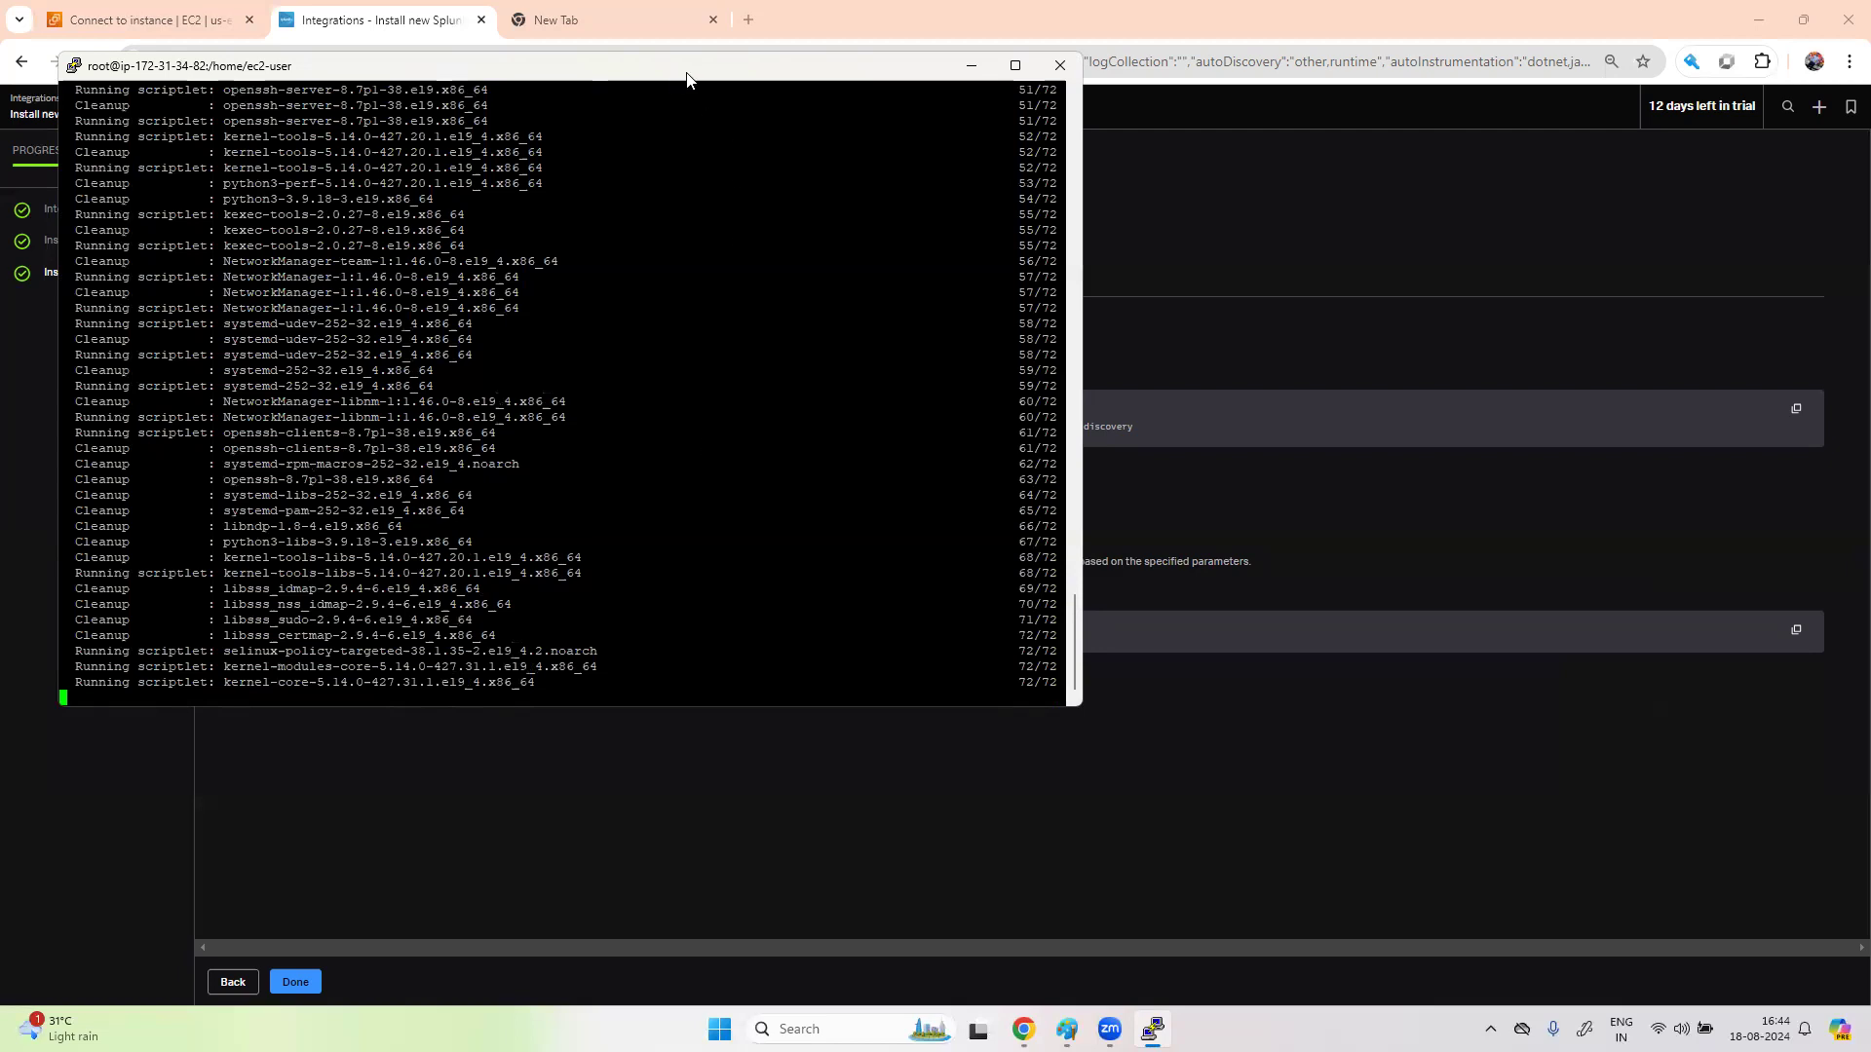
left_click_drag(687, 78, 1302, 267)
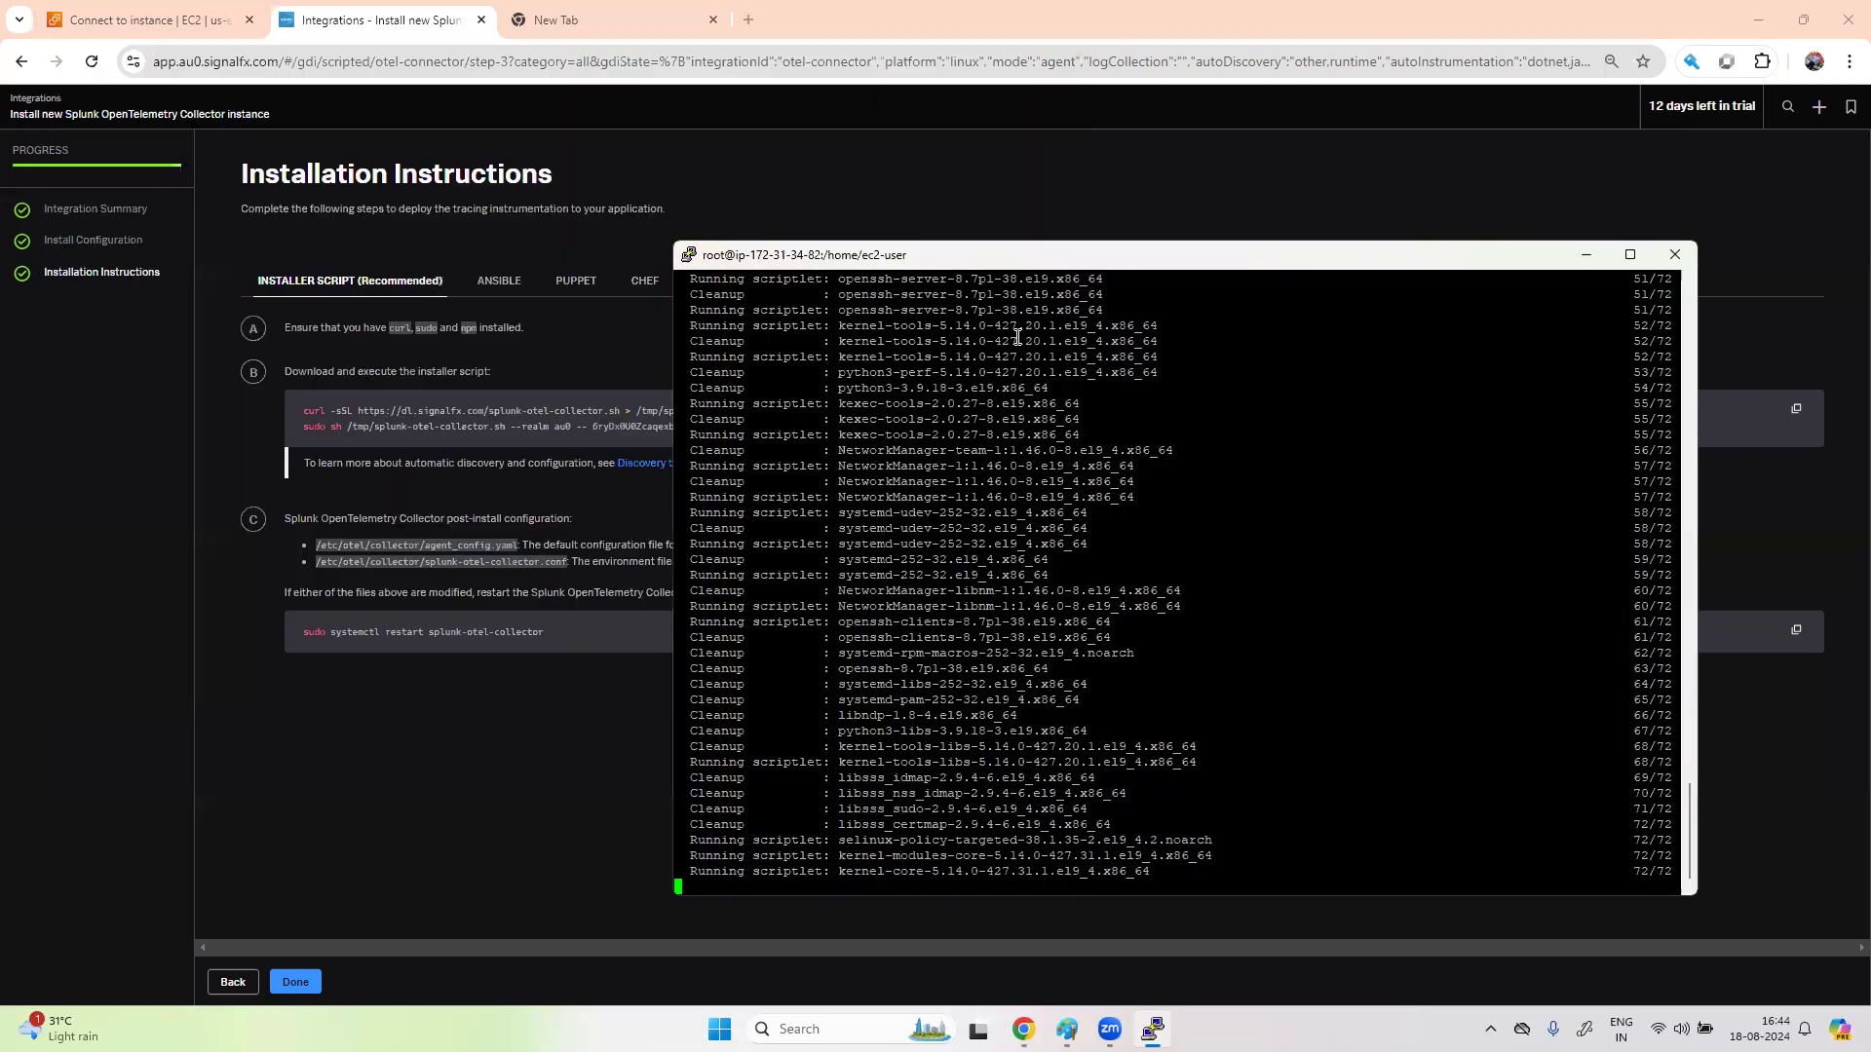
left_click(574, 350)
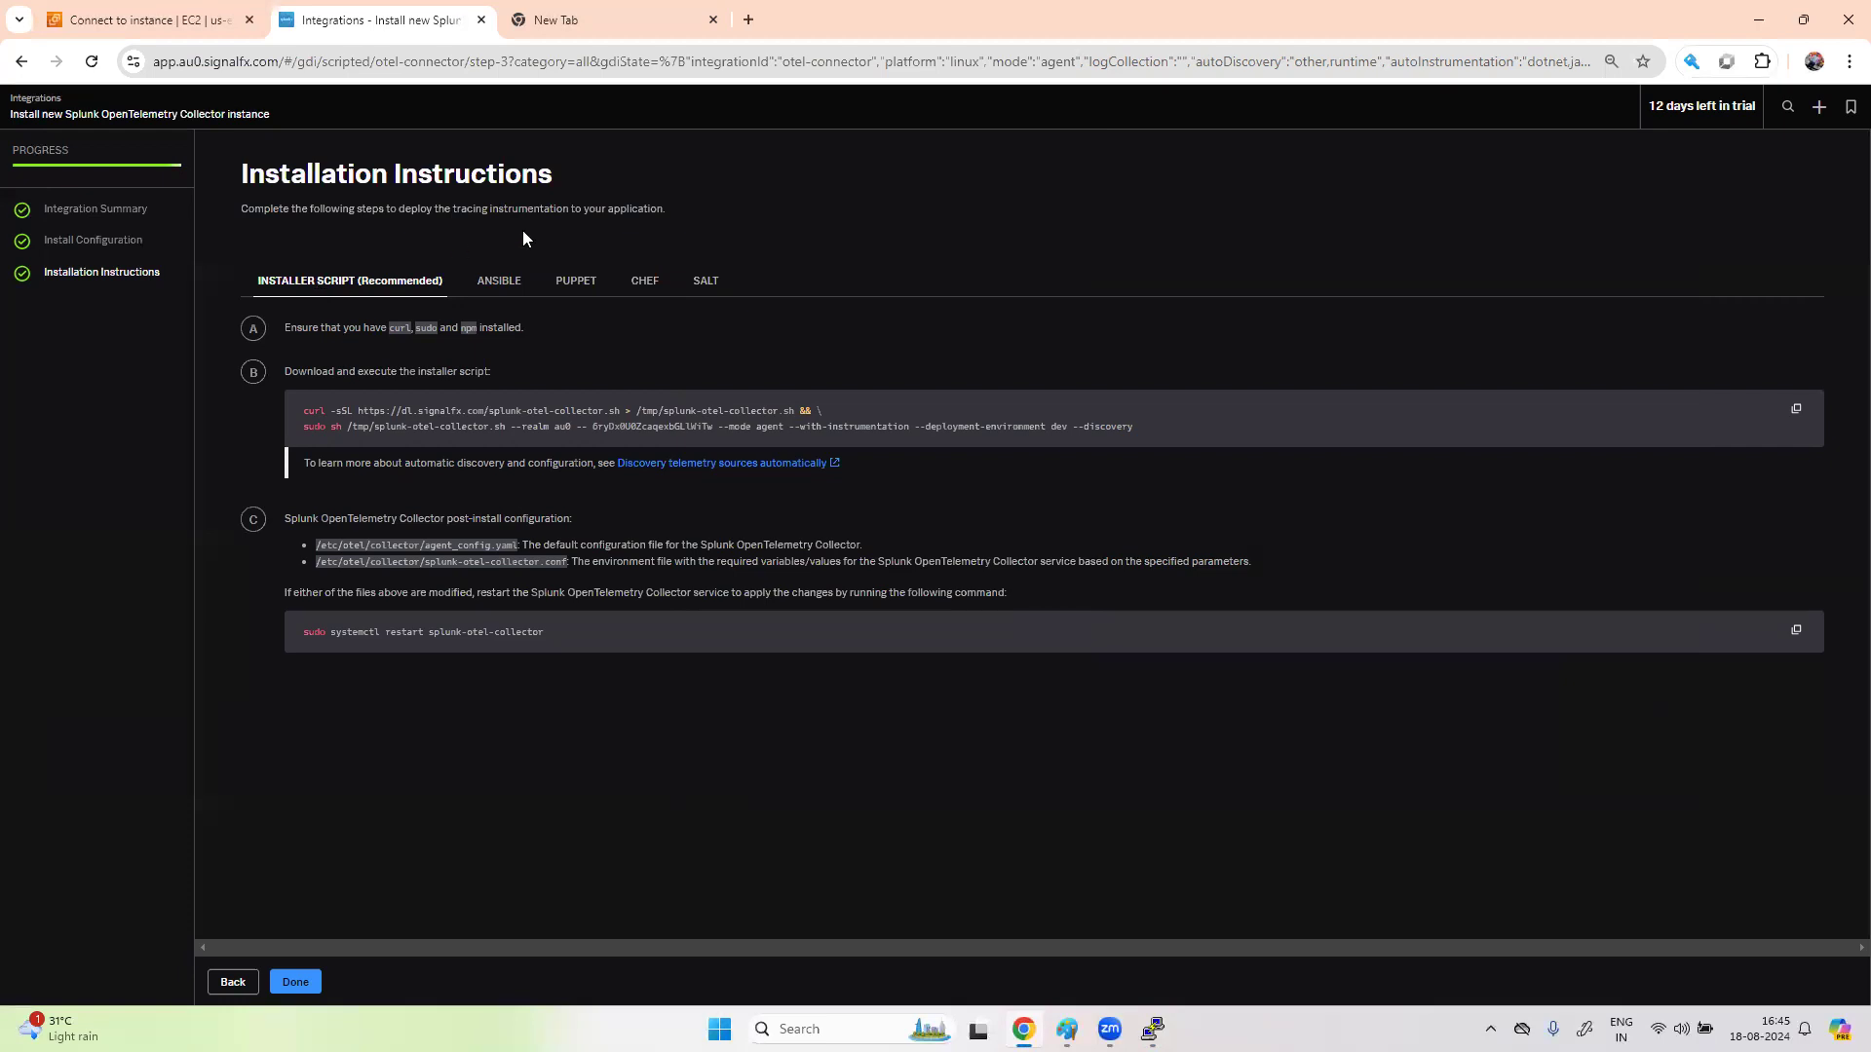
left_click(502, 288)
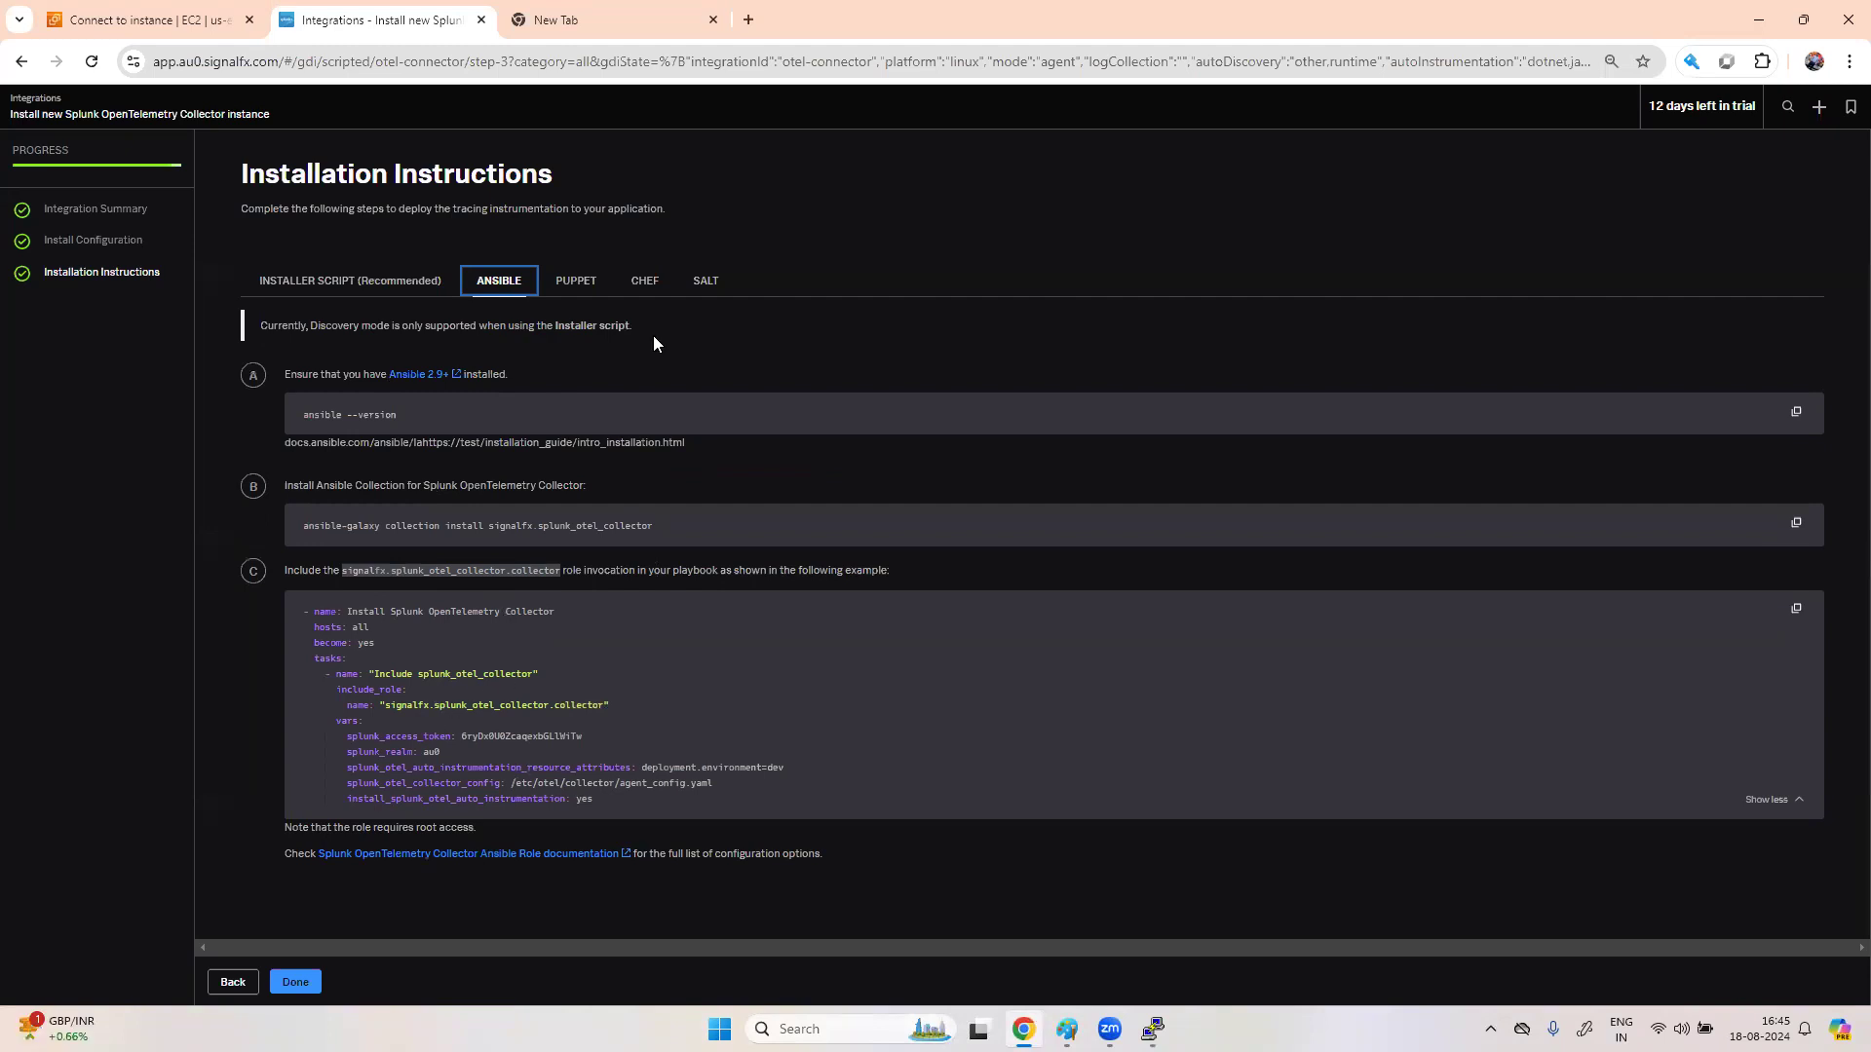
left_click(577, 283)
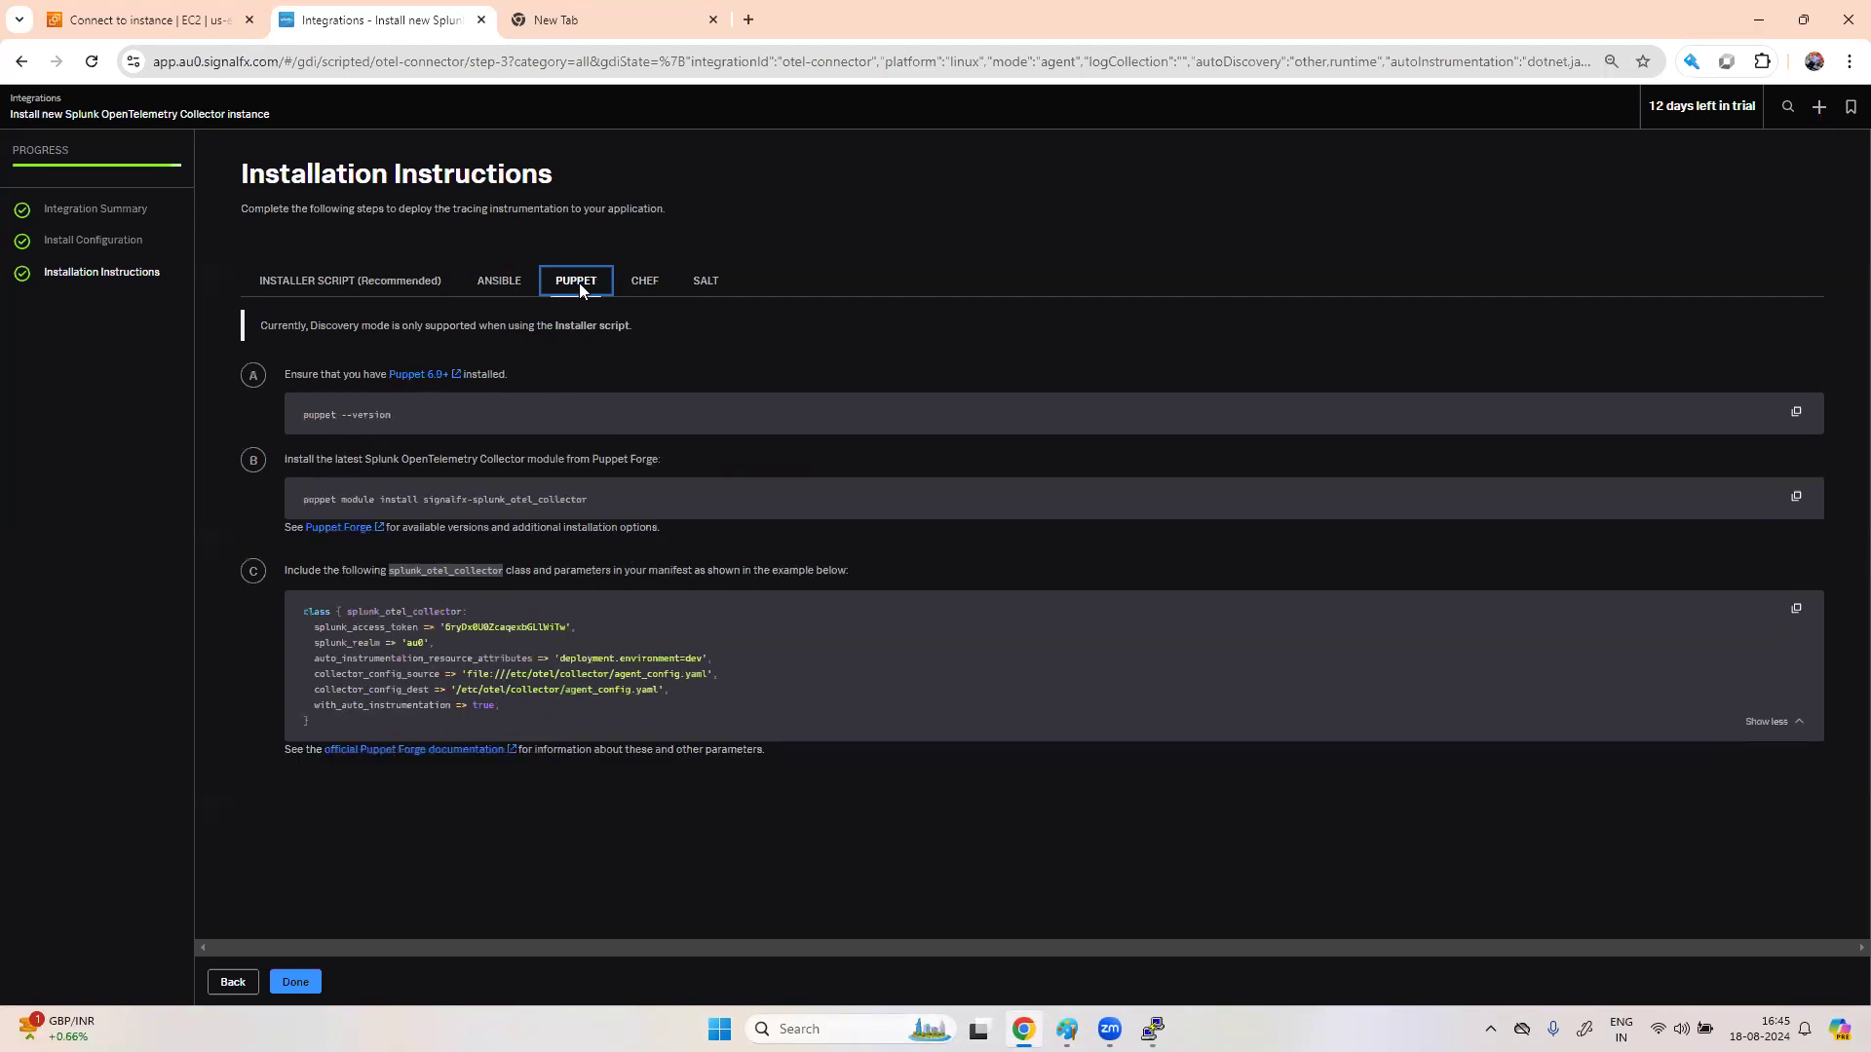
left_click(644, 283)
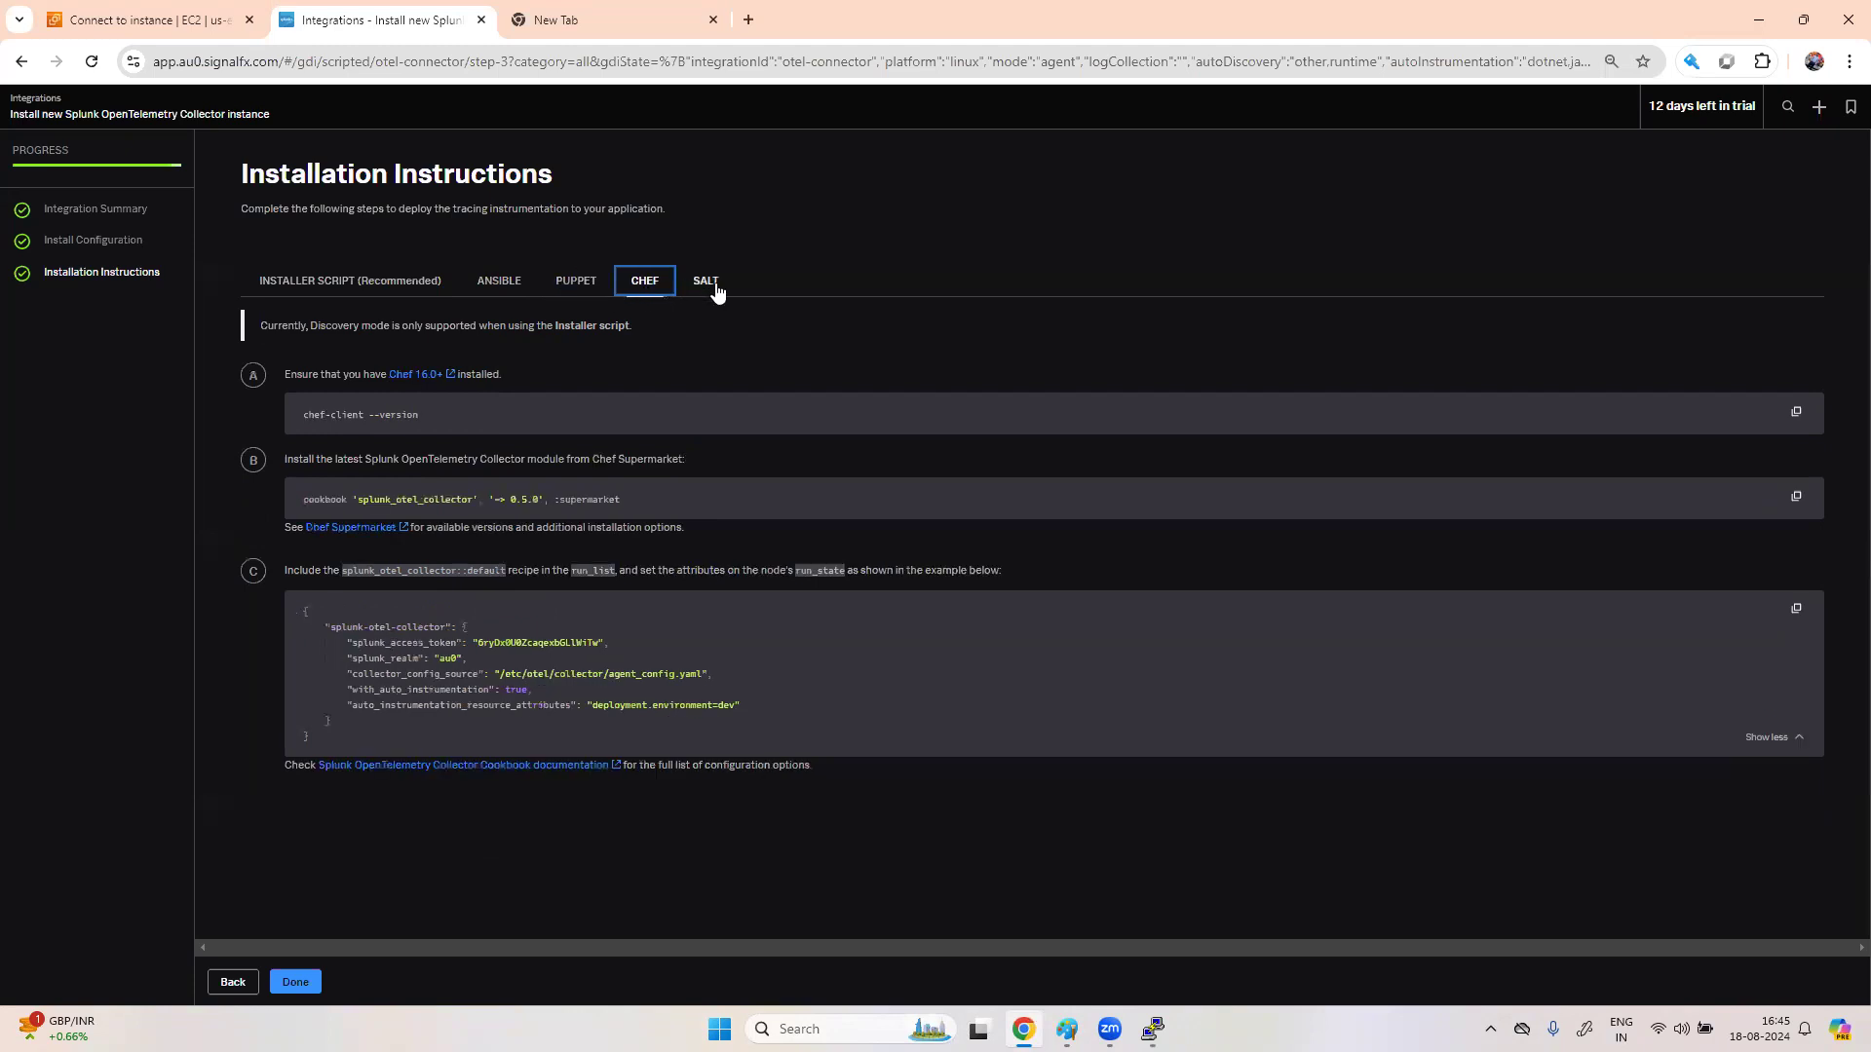
left_click(713, 282)
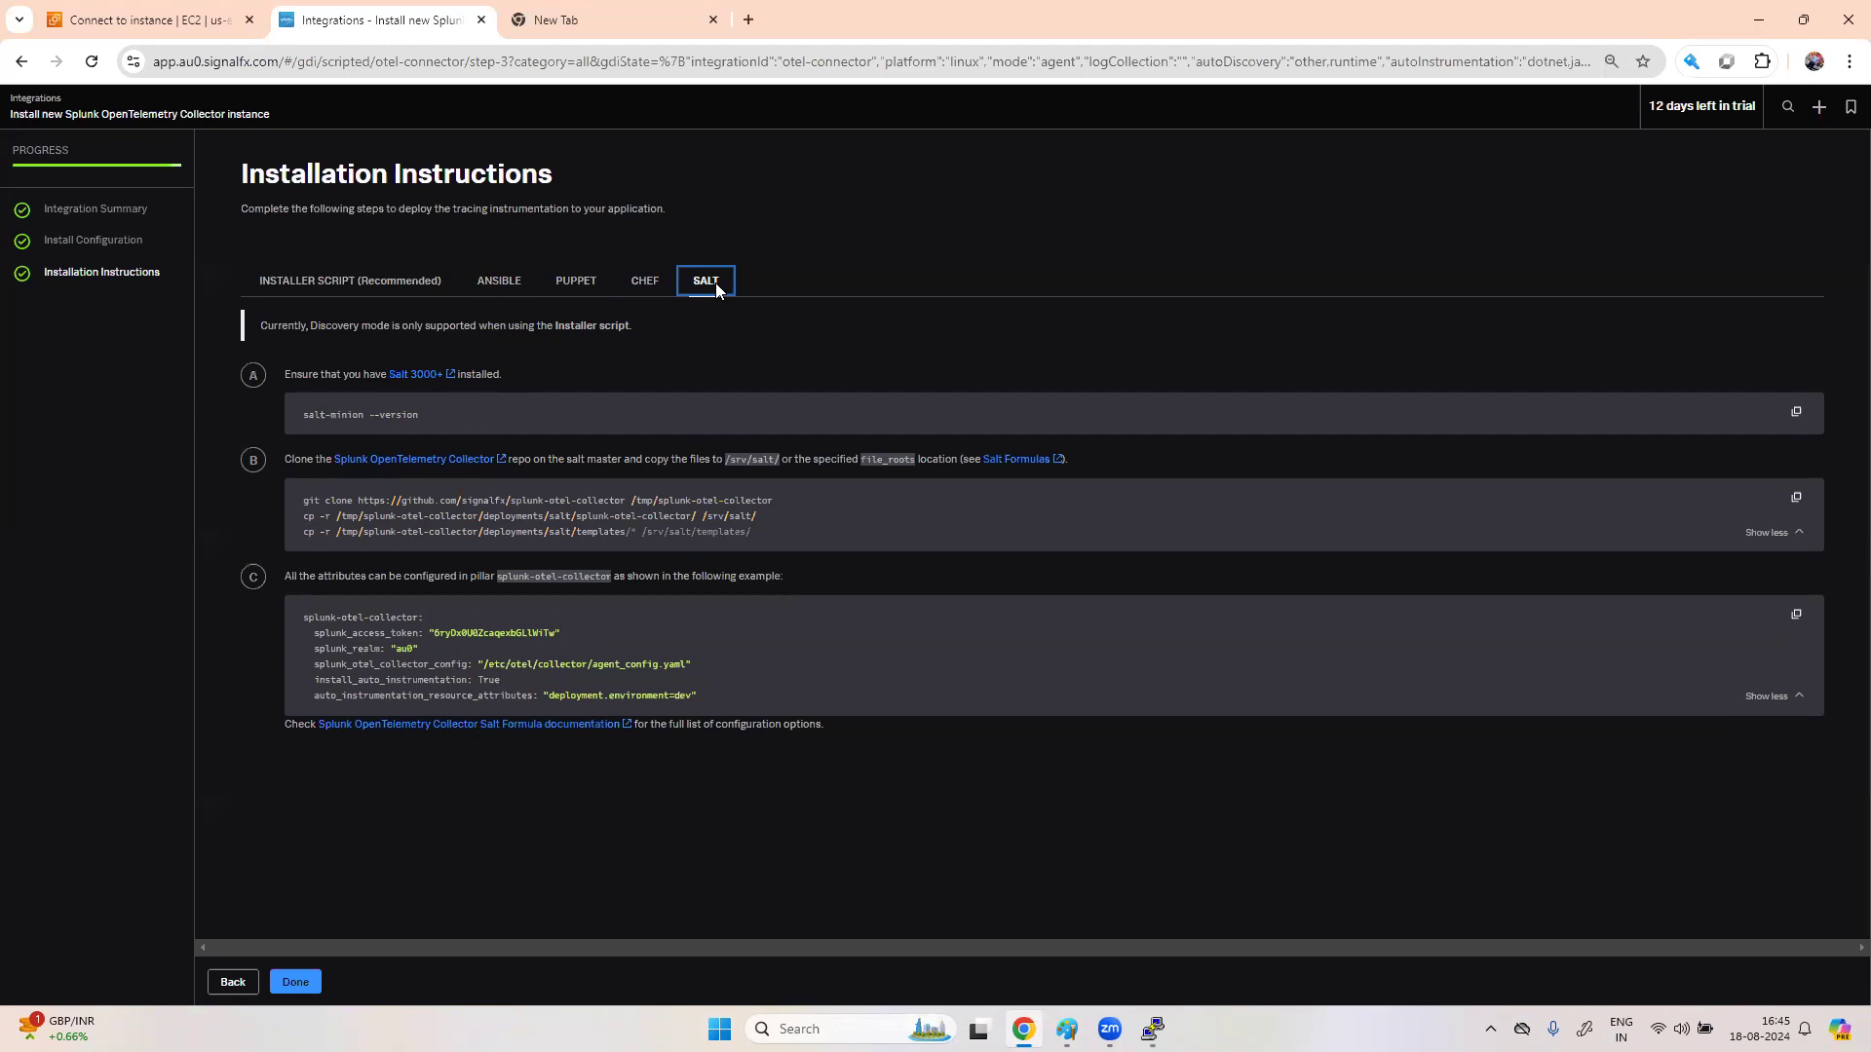
left_click(641, 284)
left_click(491, 282)
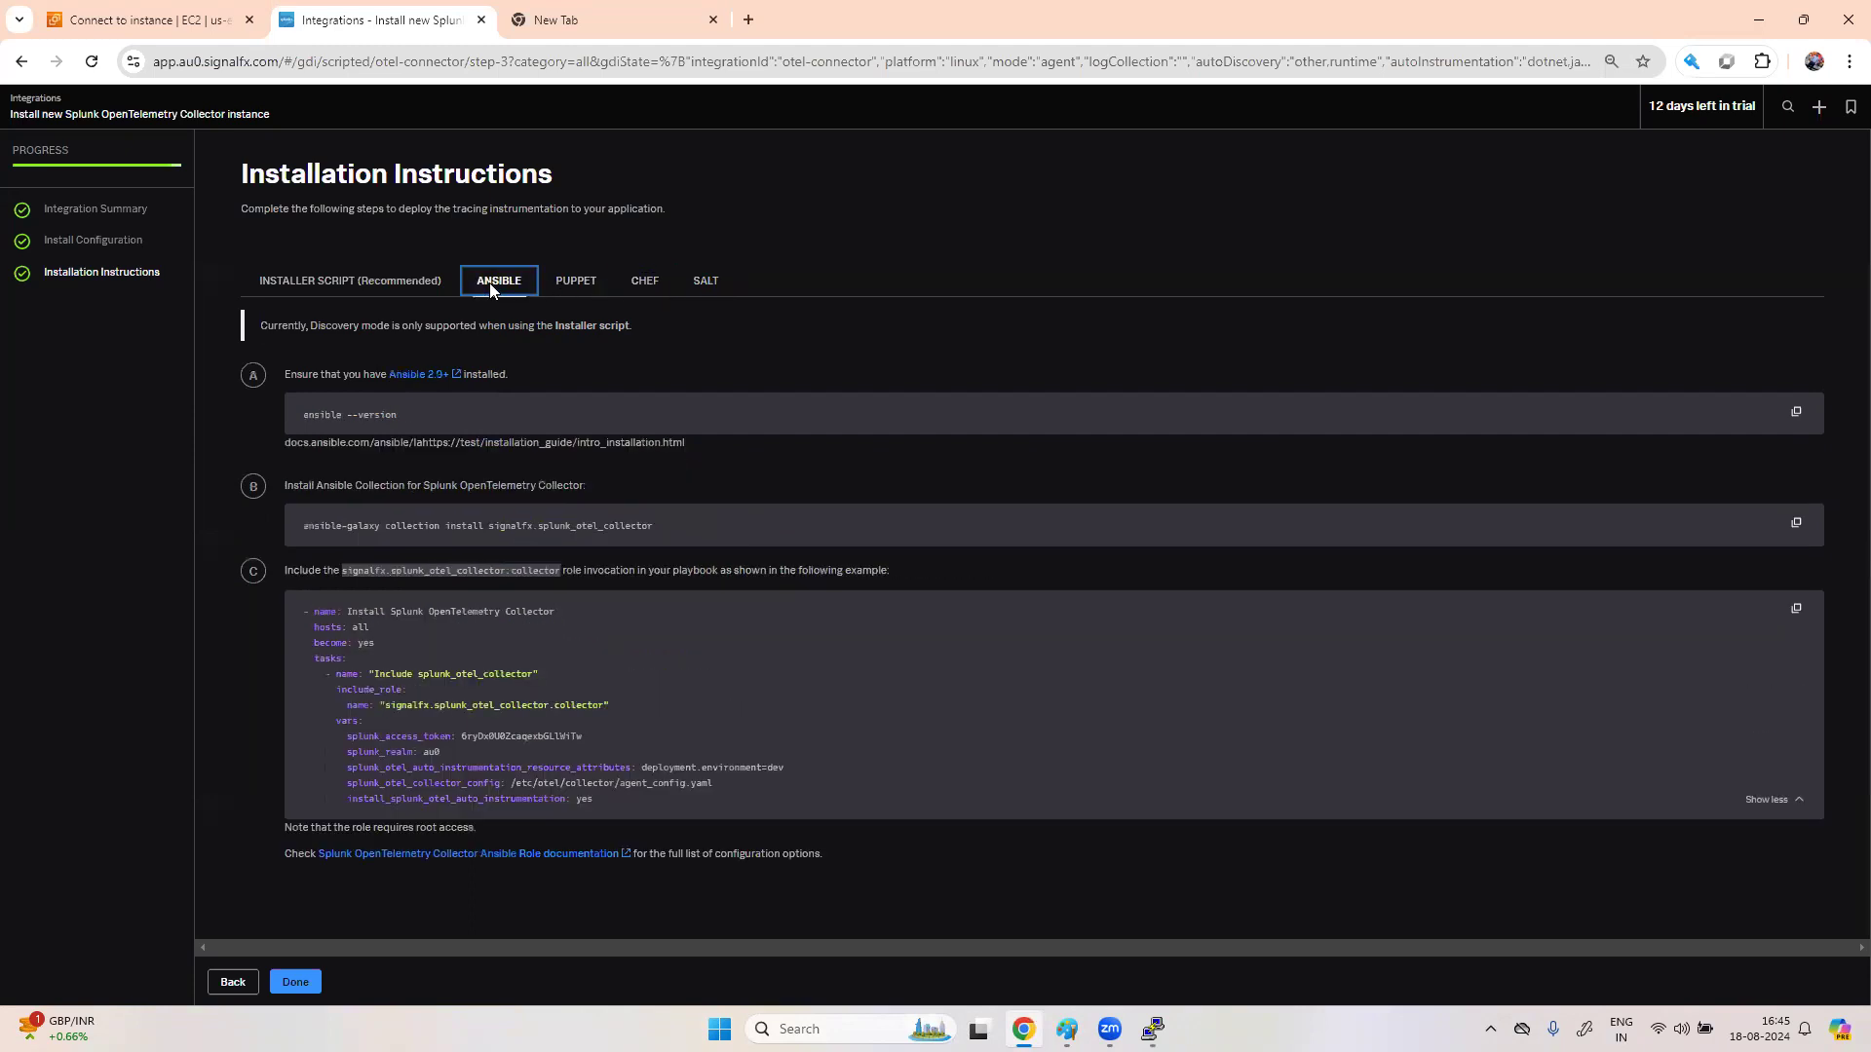
left_click(341, 280)
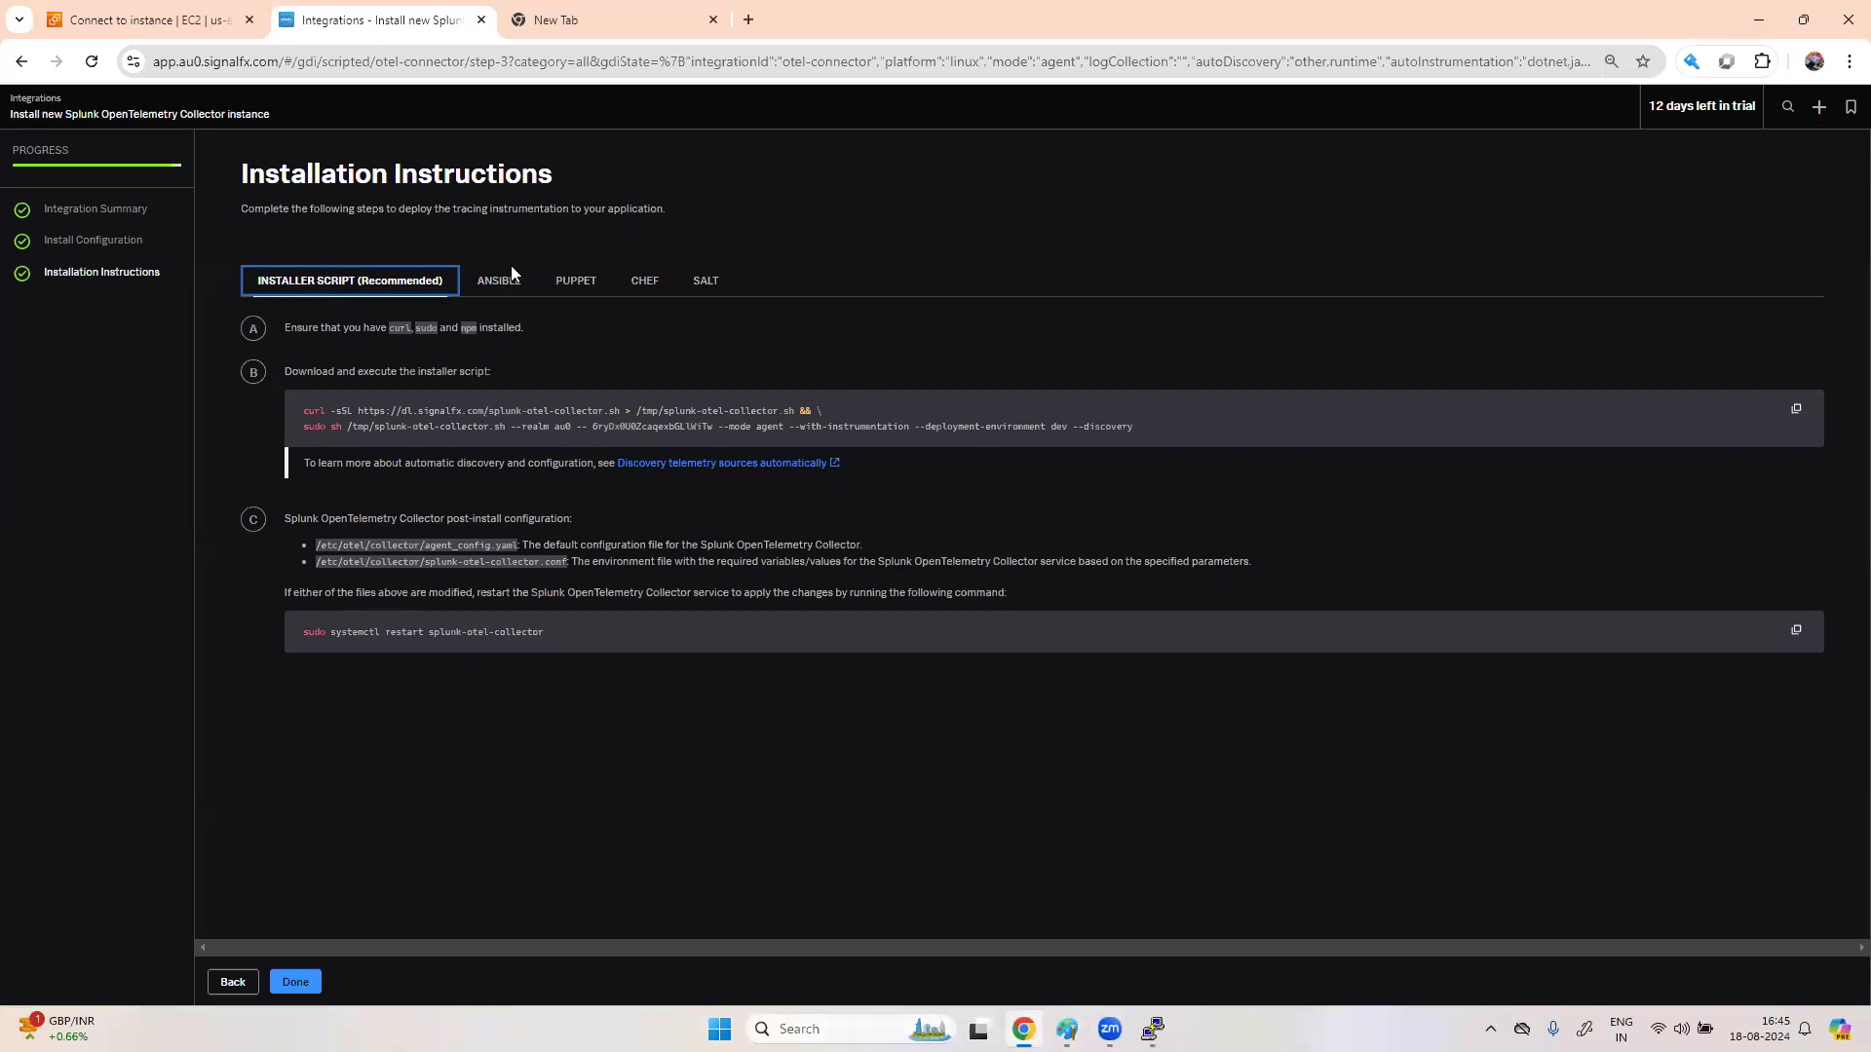
left_click(1152, 1029)
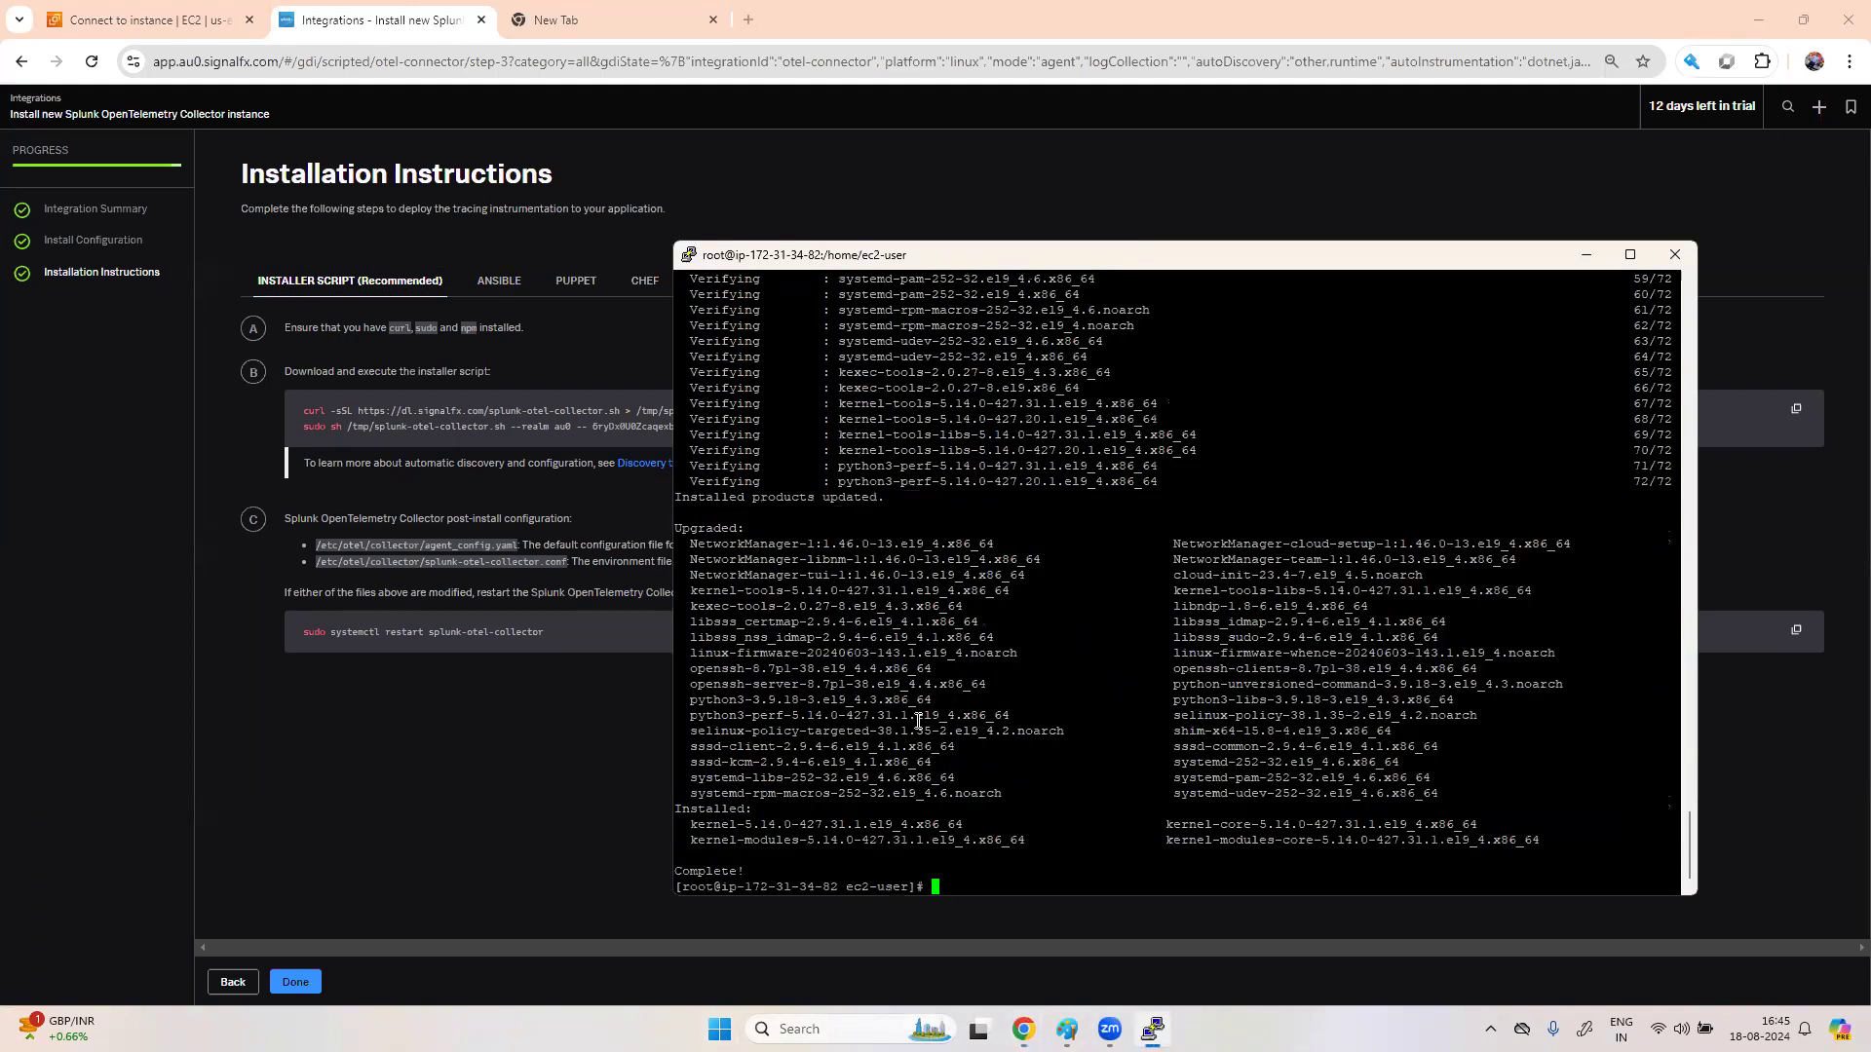
- Copy the Splunk installer script command and run it at the PuTTY root prompt
left_click(452, 410)
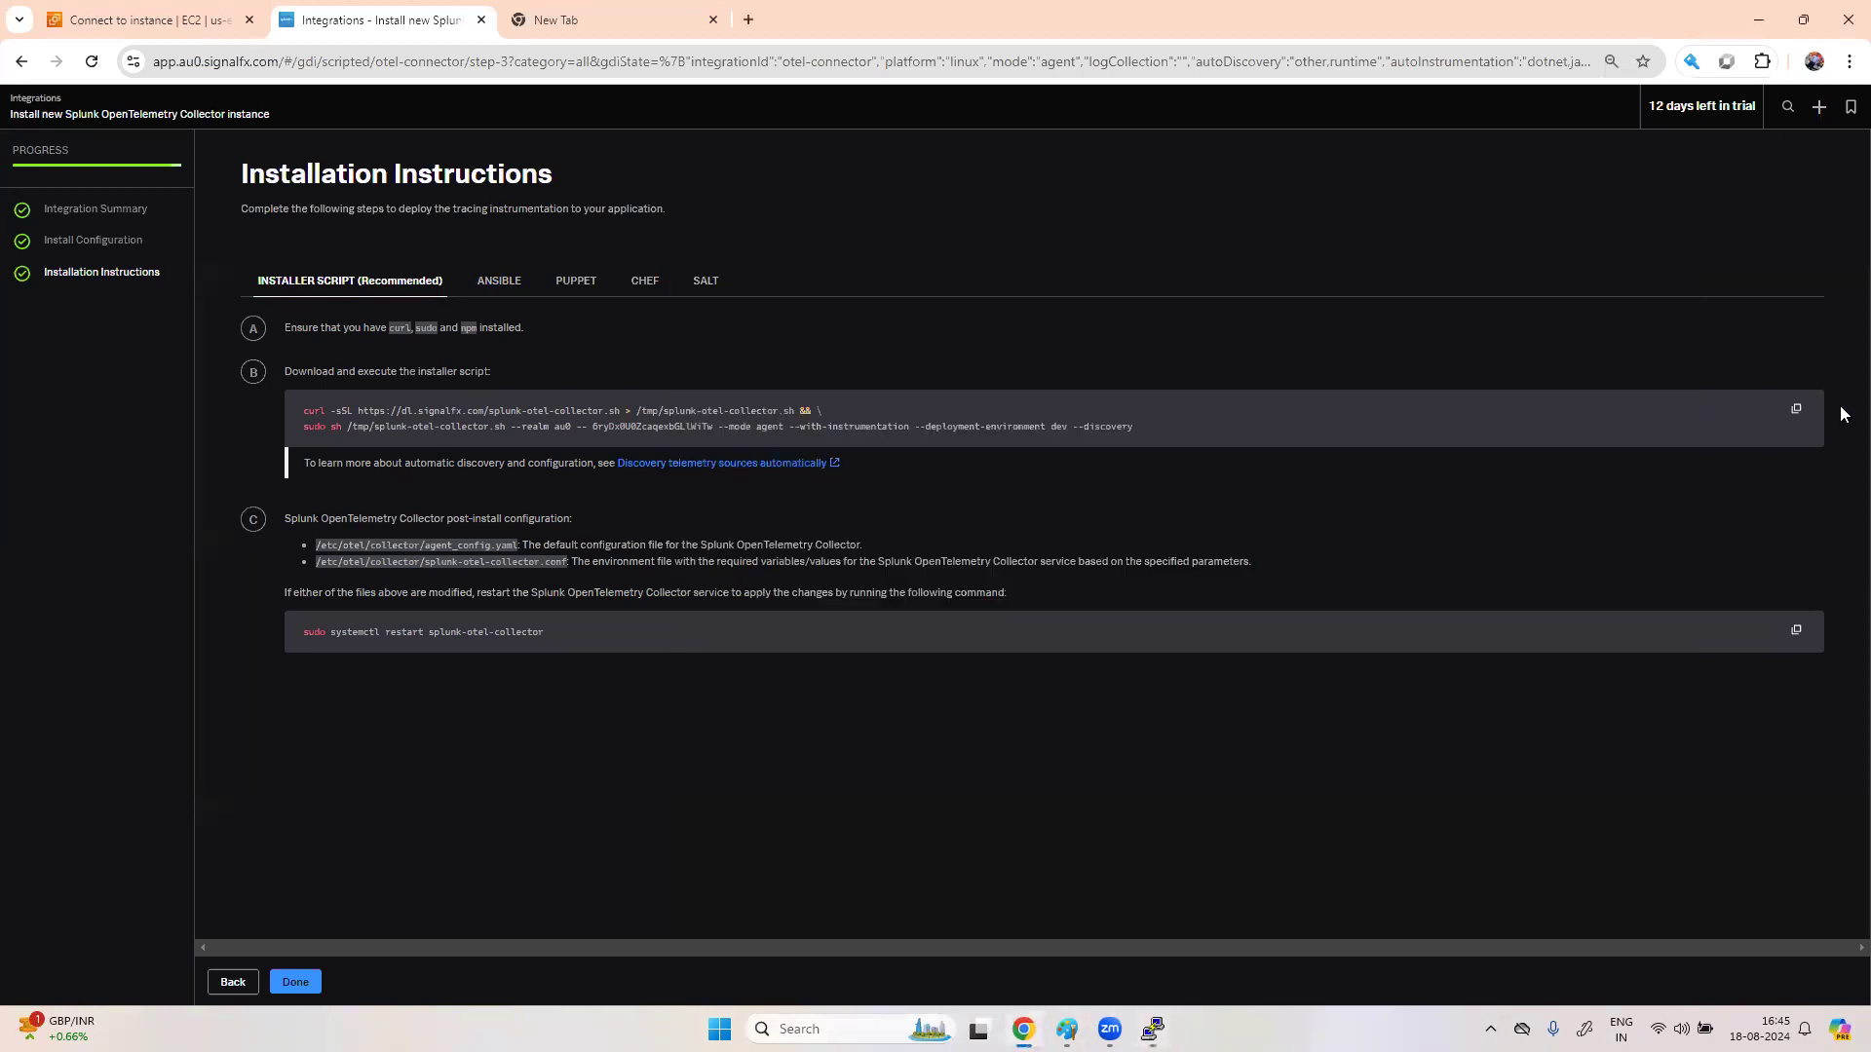
left_click(1795, 409)
key("alt+Tab")
right_click(1093, 875)
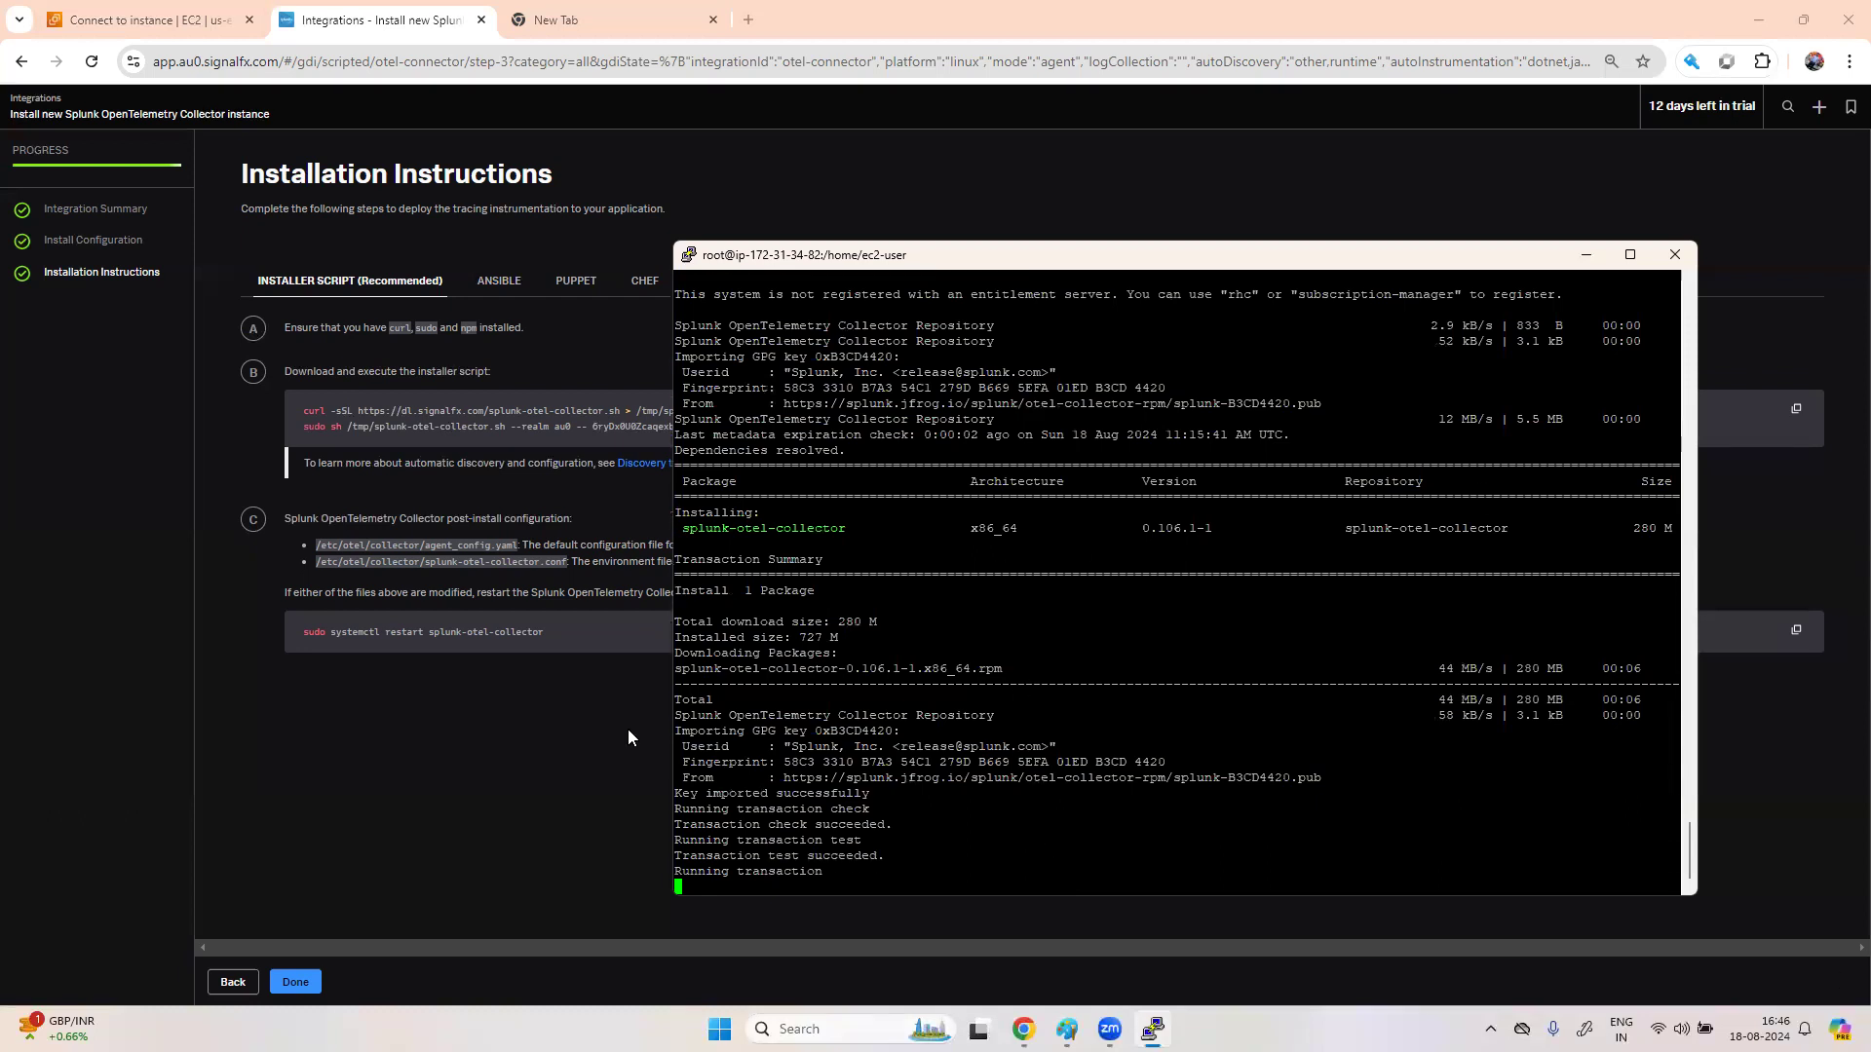
- Copy the collector restart command and move the PuTTY window up and left while installation finishes
left_click(448, 756)
left_click(1796, 632)
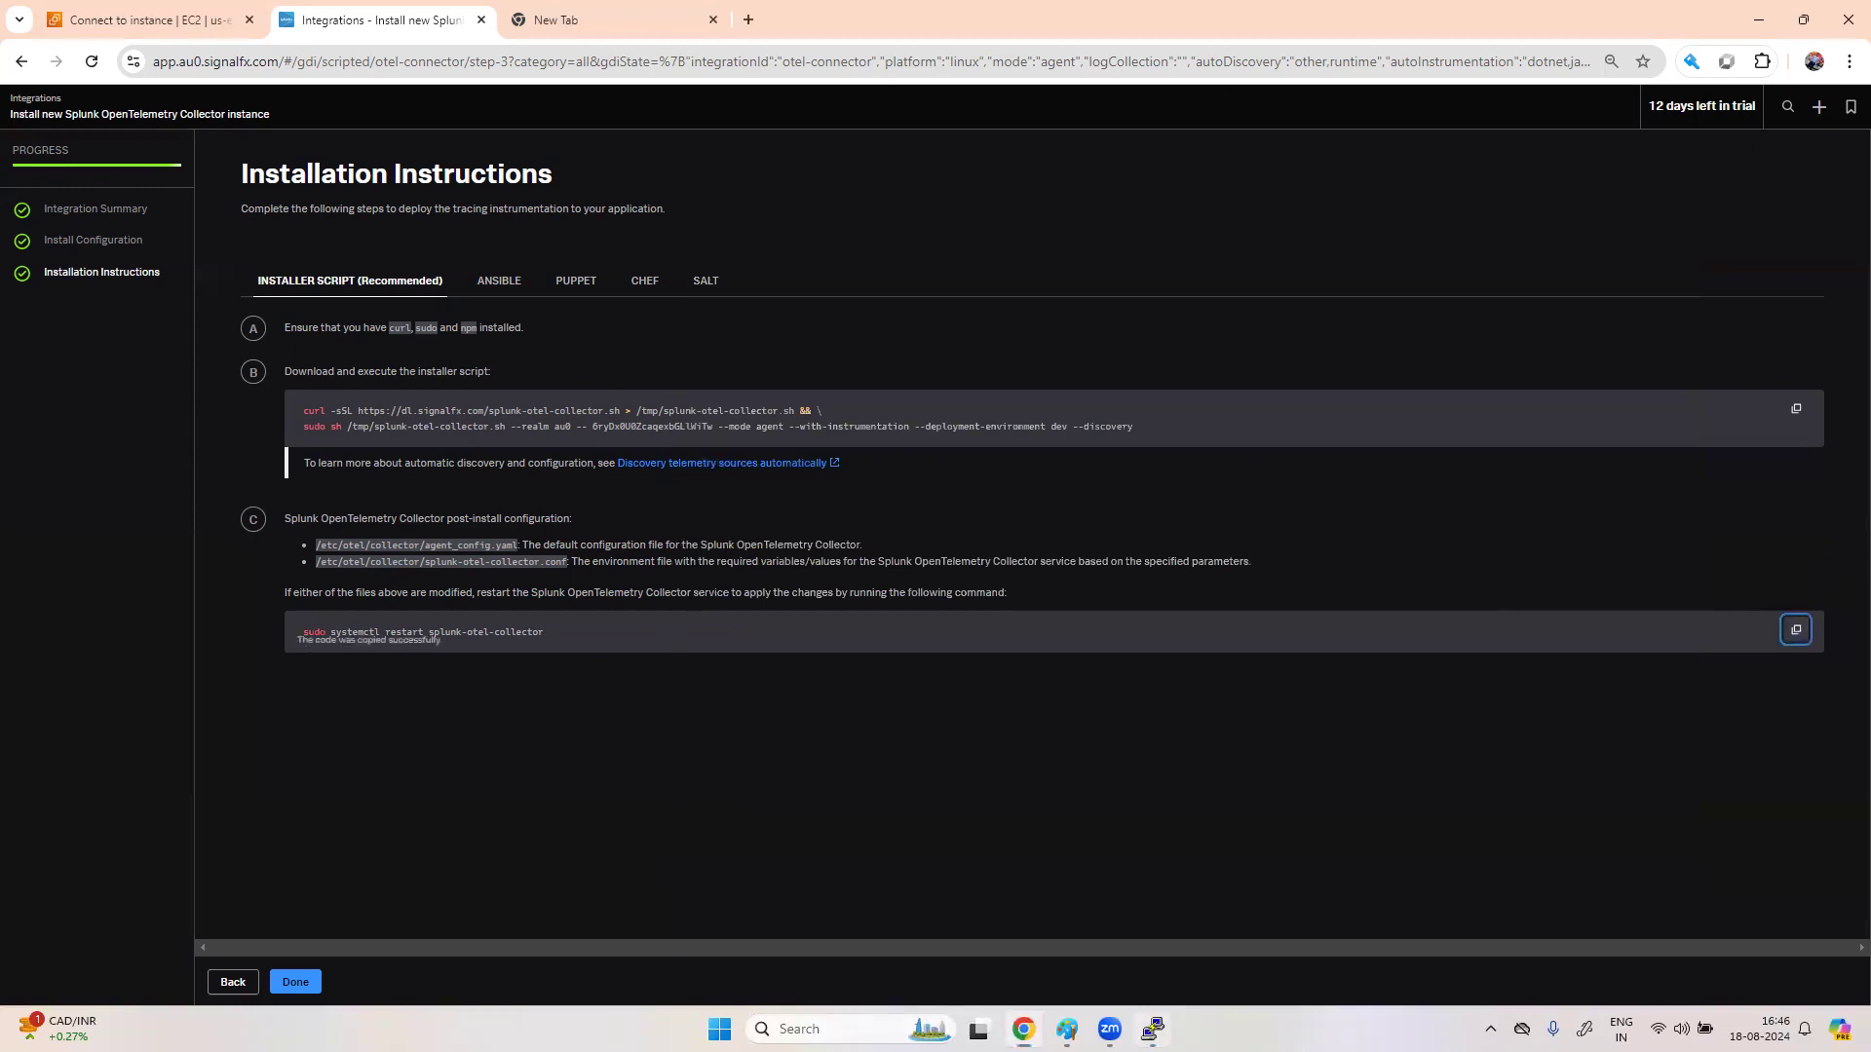
key("alt+Tab")
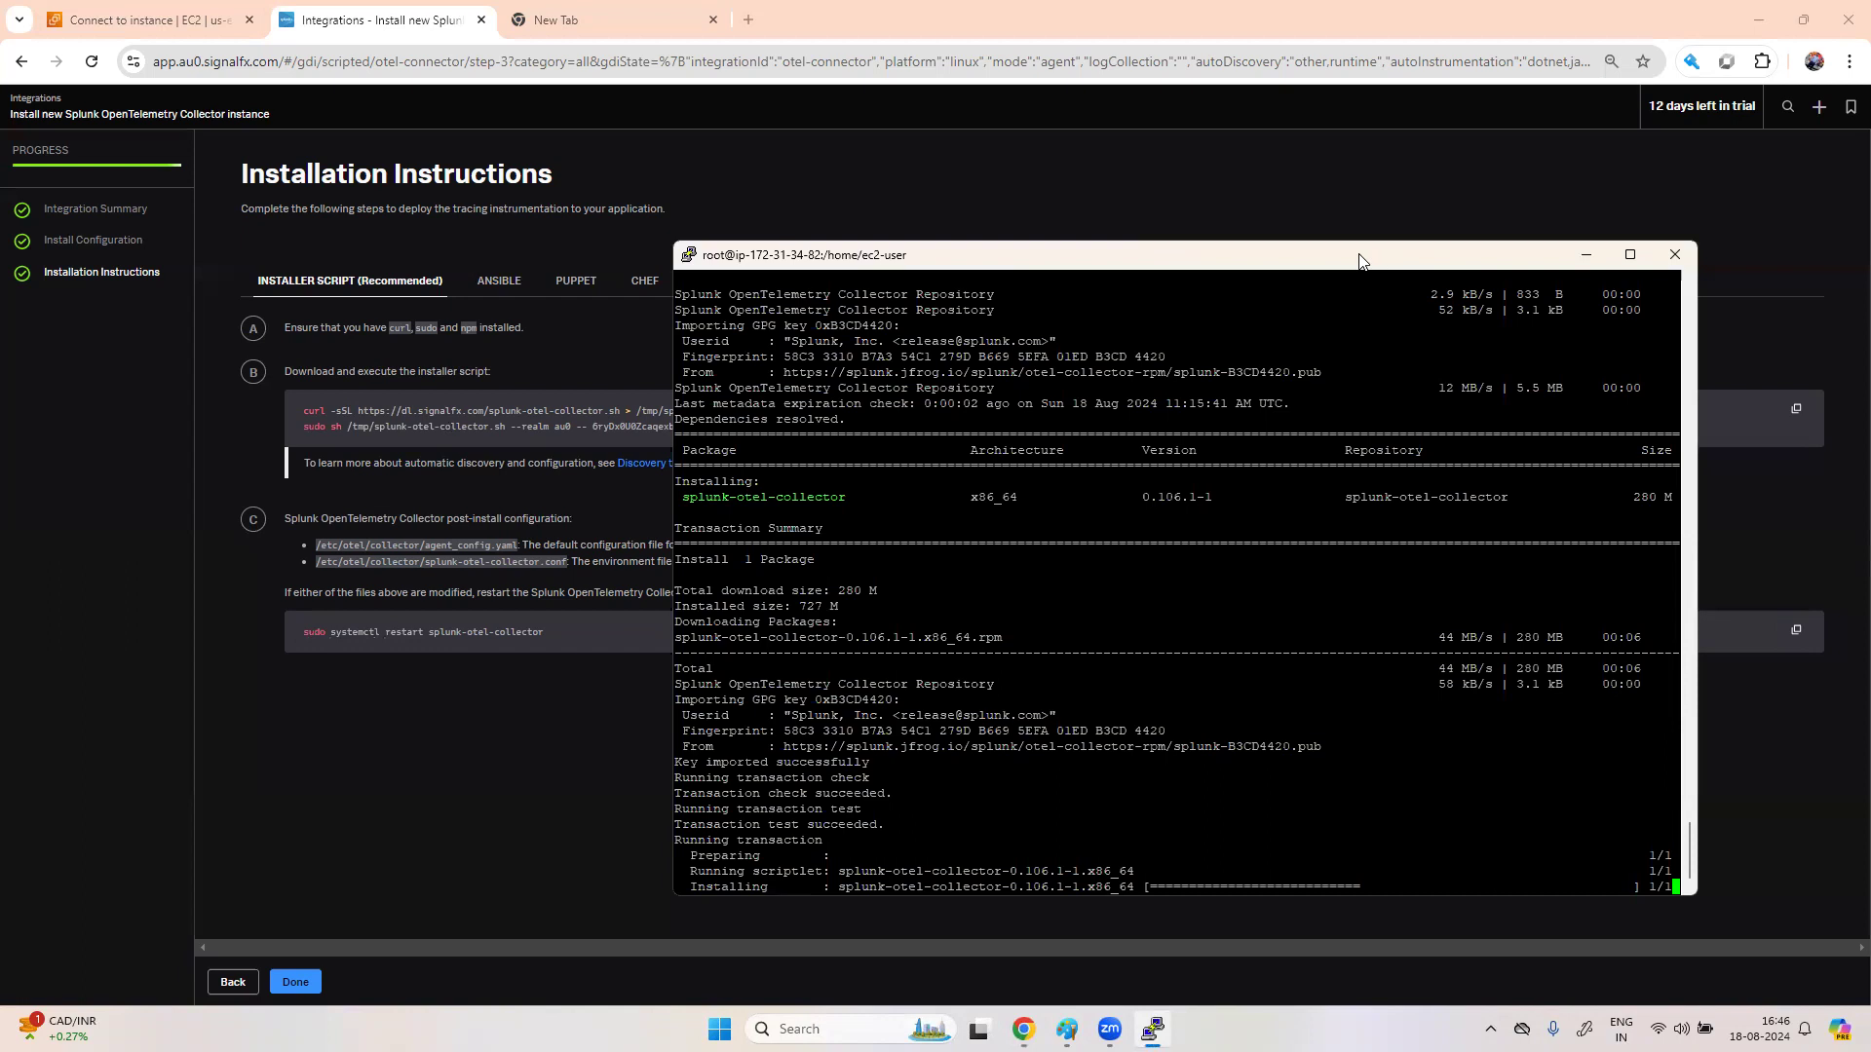
left_click_drag(1360, 261, 871, 170)
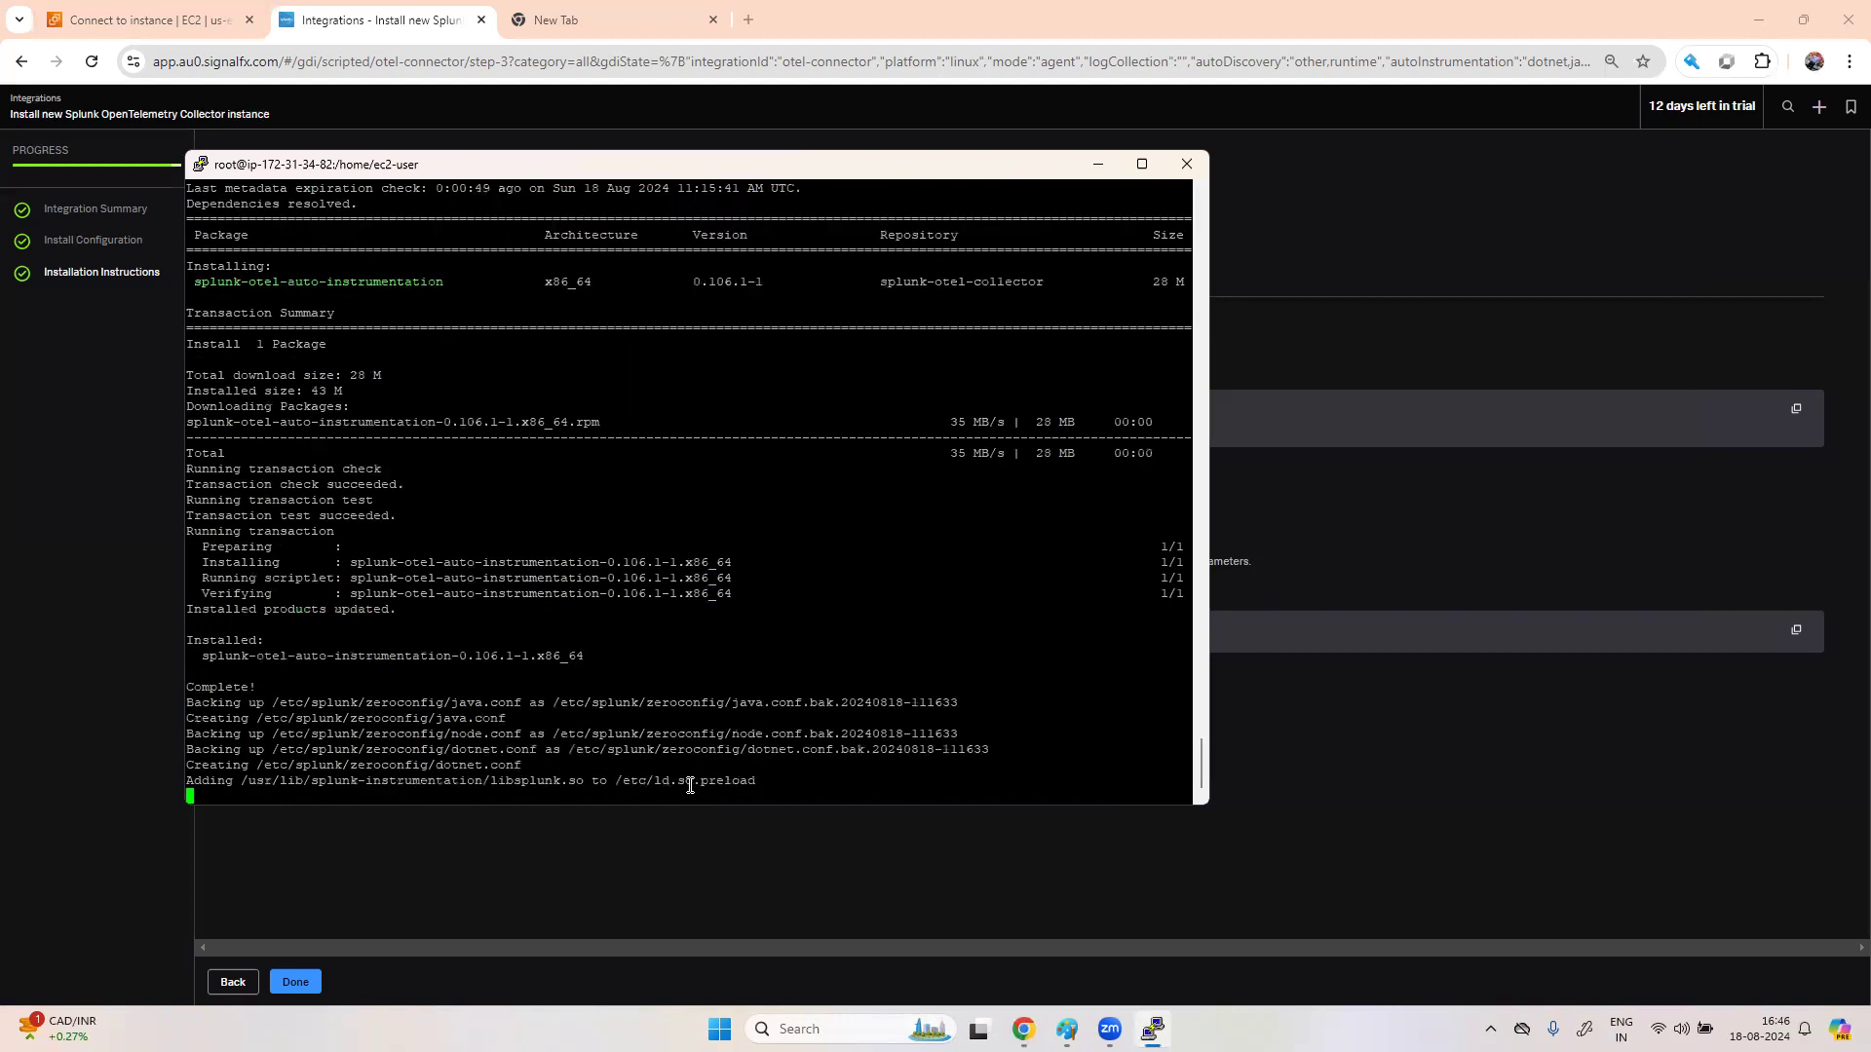
- Run 'sudo systemctl restart splunk-otel-collector', then check its status to confirm it's active (running)
right_click(639, 789)
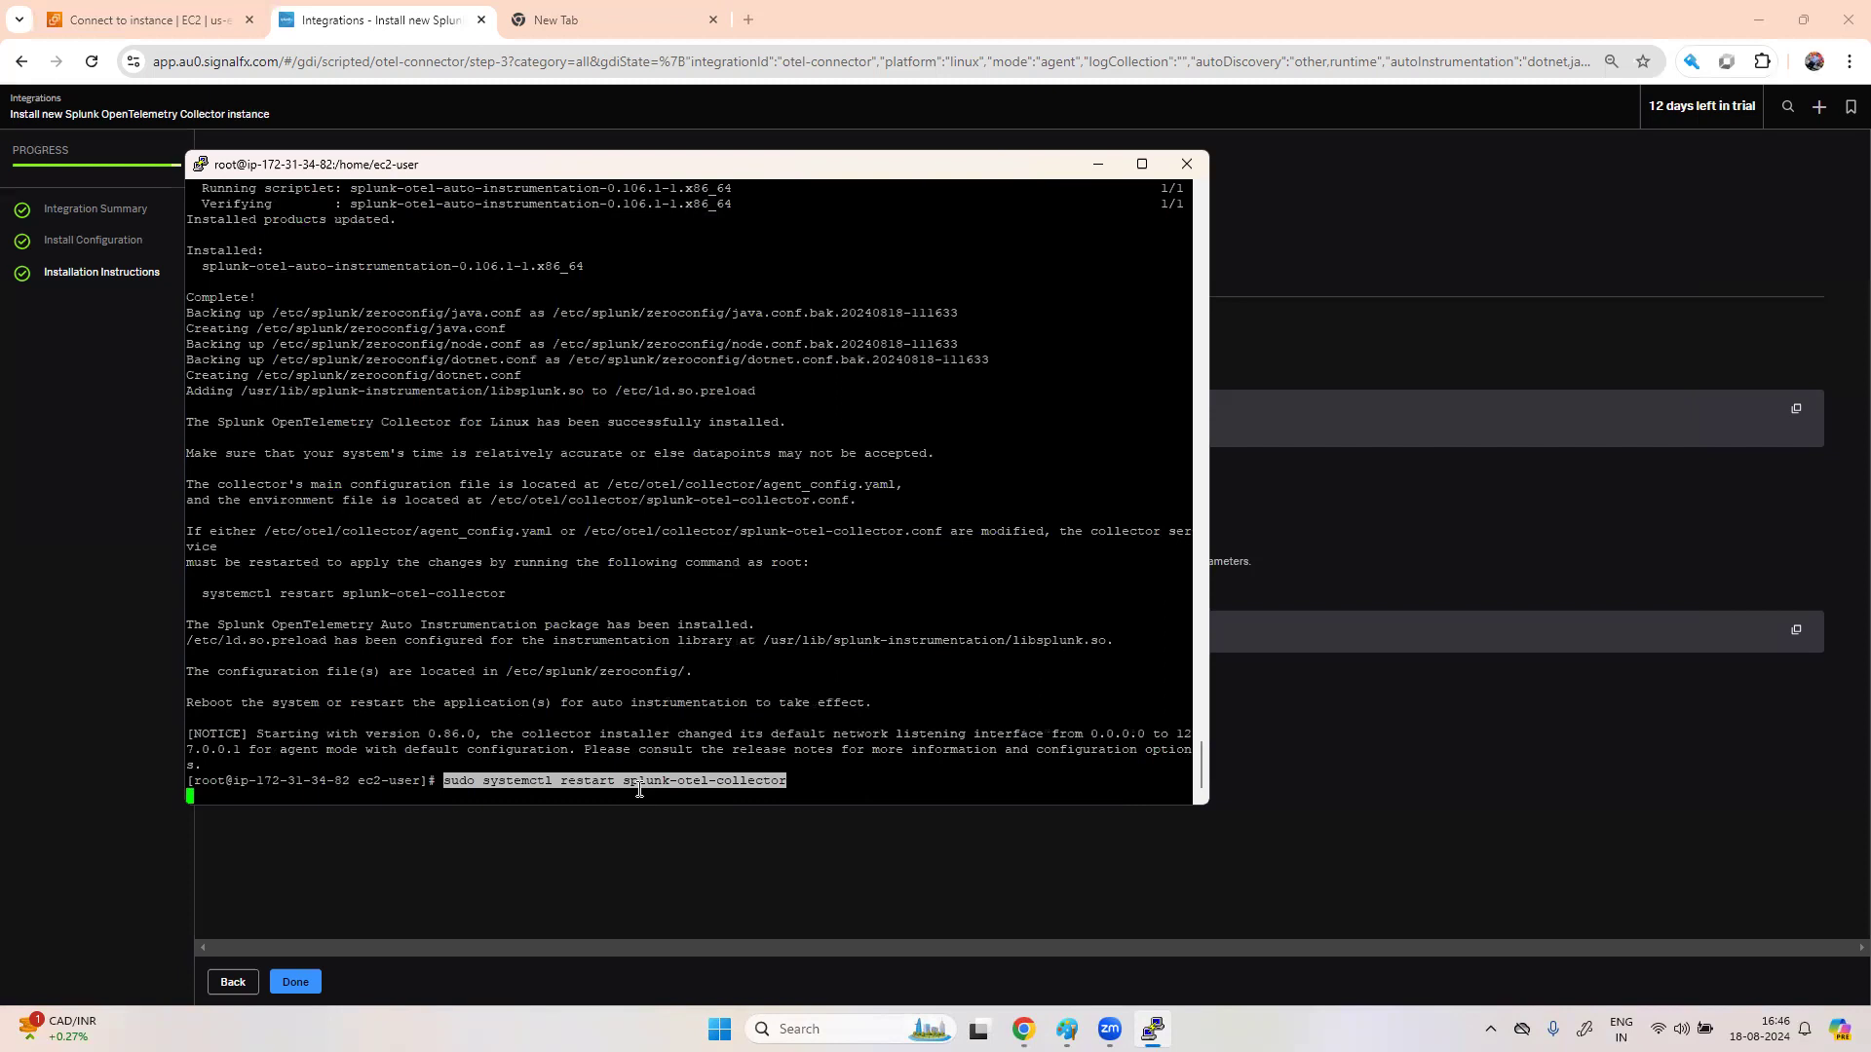
key("Up")
key("Left")
key("Left")
key("Left")
key("Left")
key("Left")
key("Left")
key("Left")
key("Left")
key("Left")
key("Left")
key("Left")
key("Left")
key("Left")
key("Left")
key("Left")
key("Left")
key("Left")
key("Left")
key("Left")
key("Left")
key("Left")
key("Left")
key("BackSpace")
key("BackSpace")
key("BackSpace")
key("BackSpace")
key("BackSpace")
key("BackSpace")
key("BackSpace")
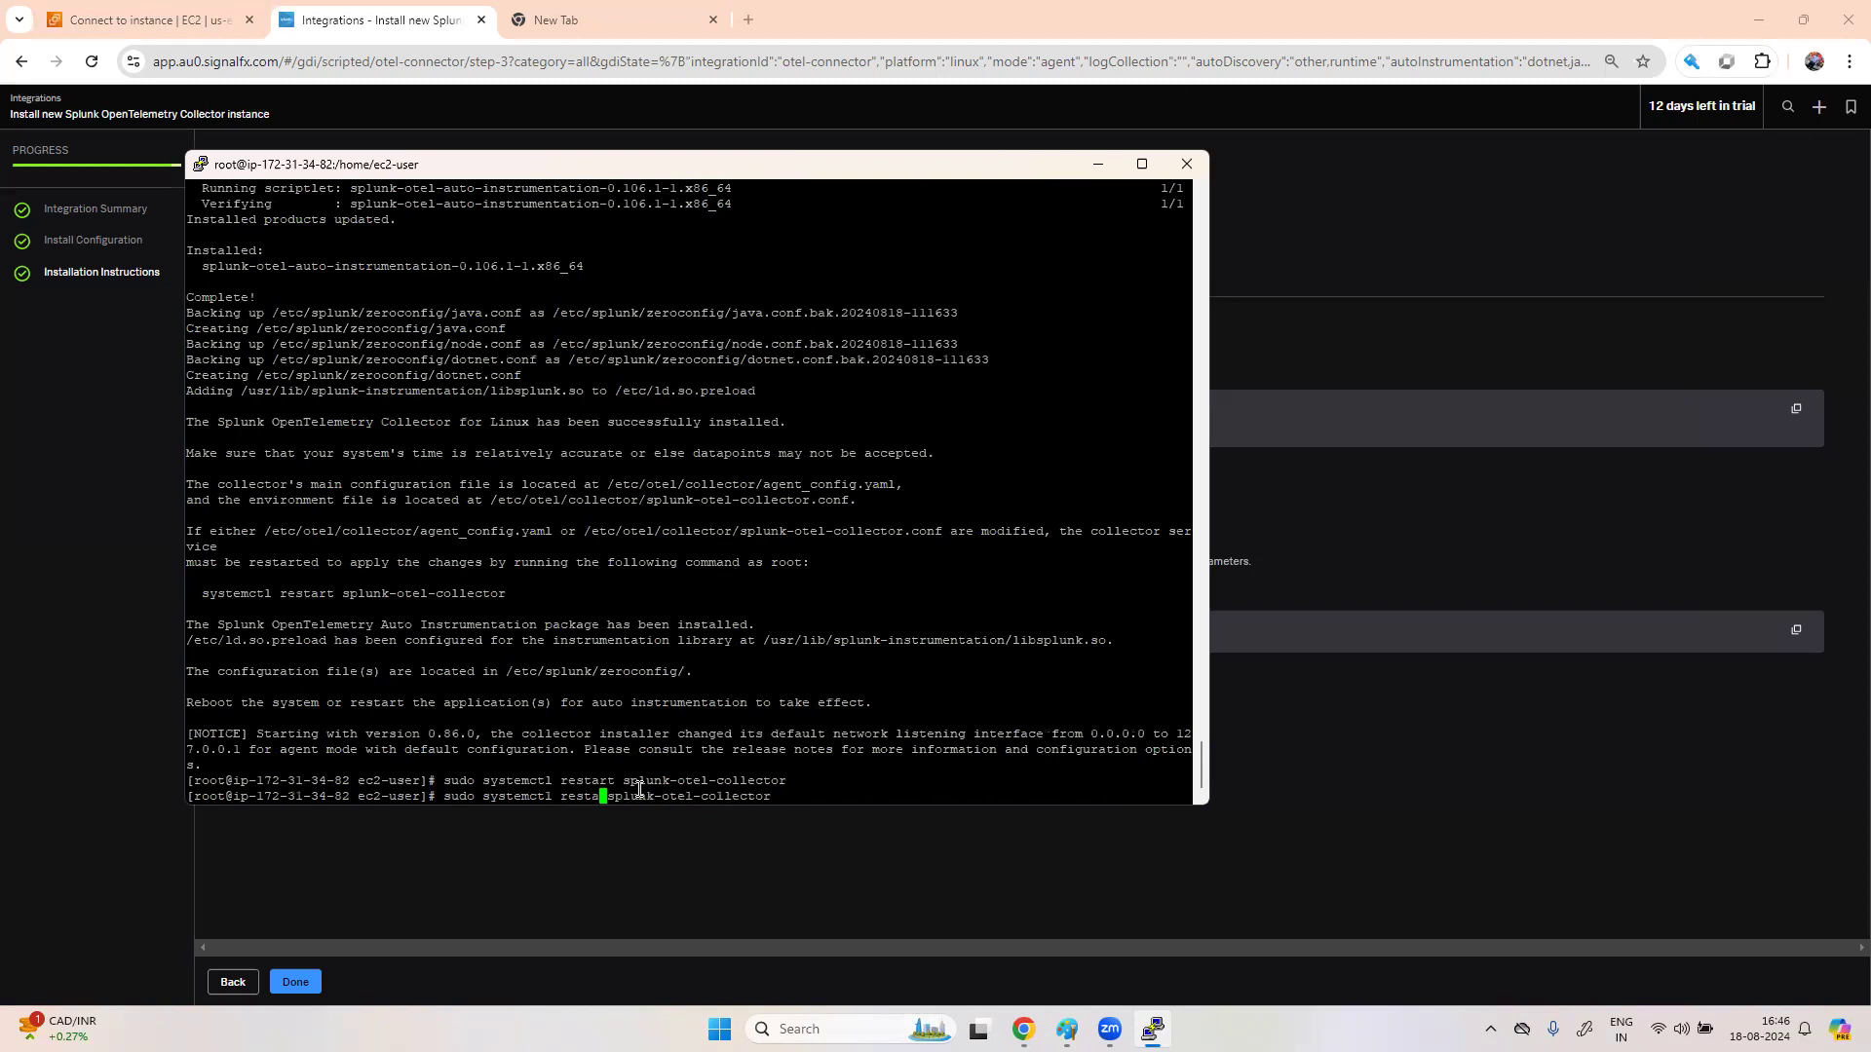
type("status")
key("Return")
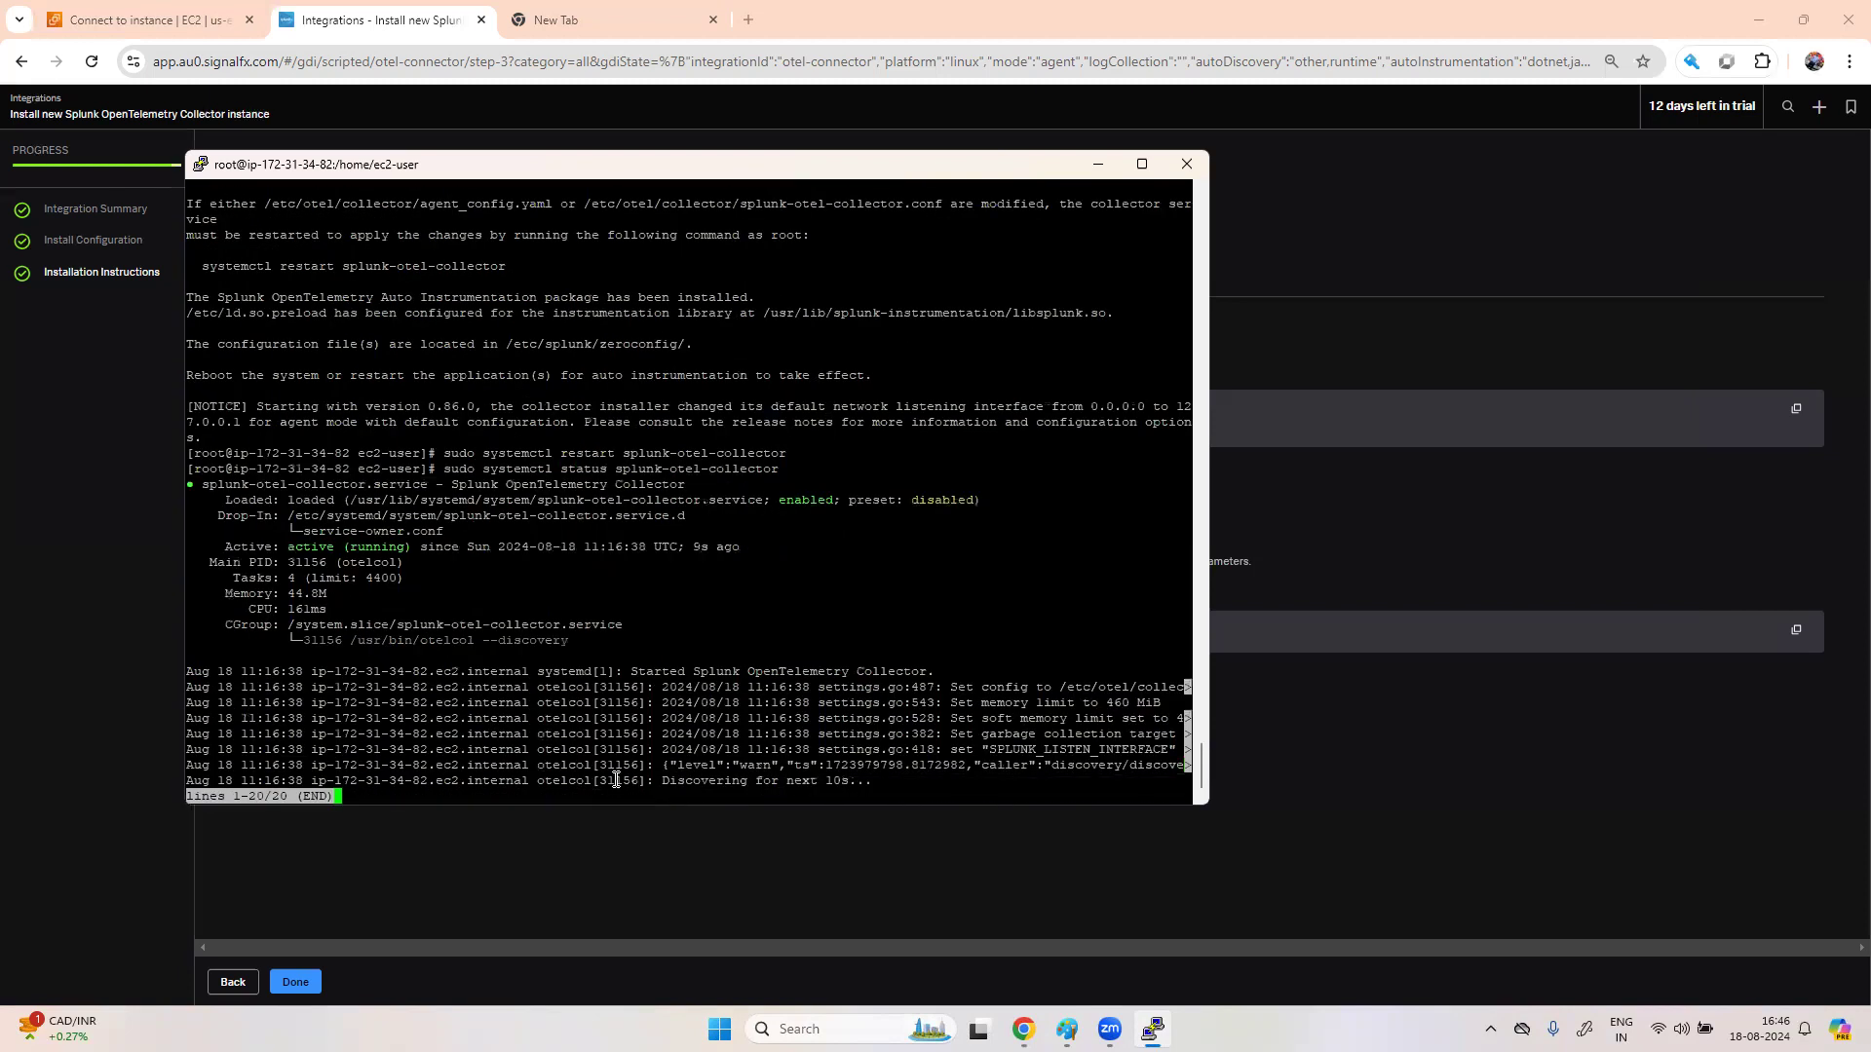
- Exit the status output and close the PuTTY session, confirming with OK
key("ctrl+c")
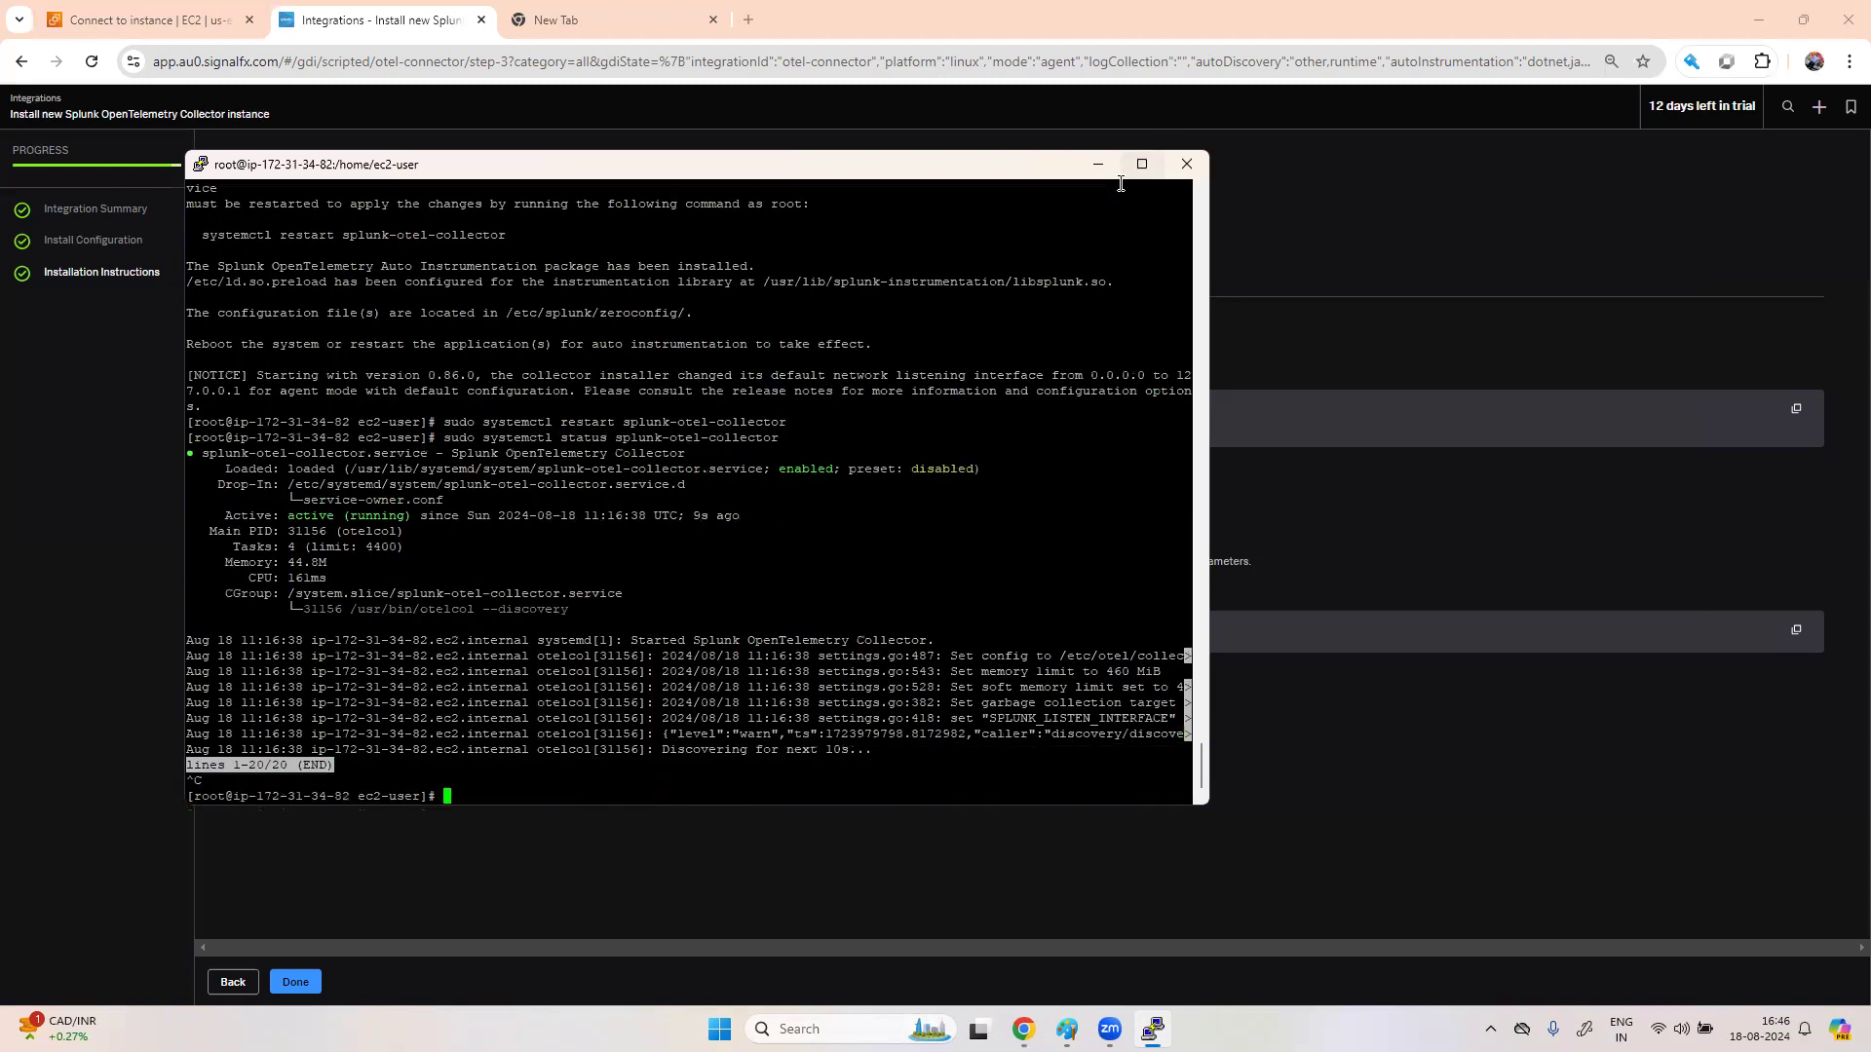
left_click(1203, 170)
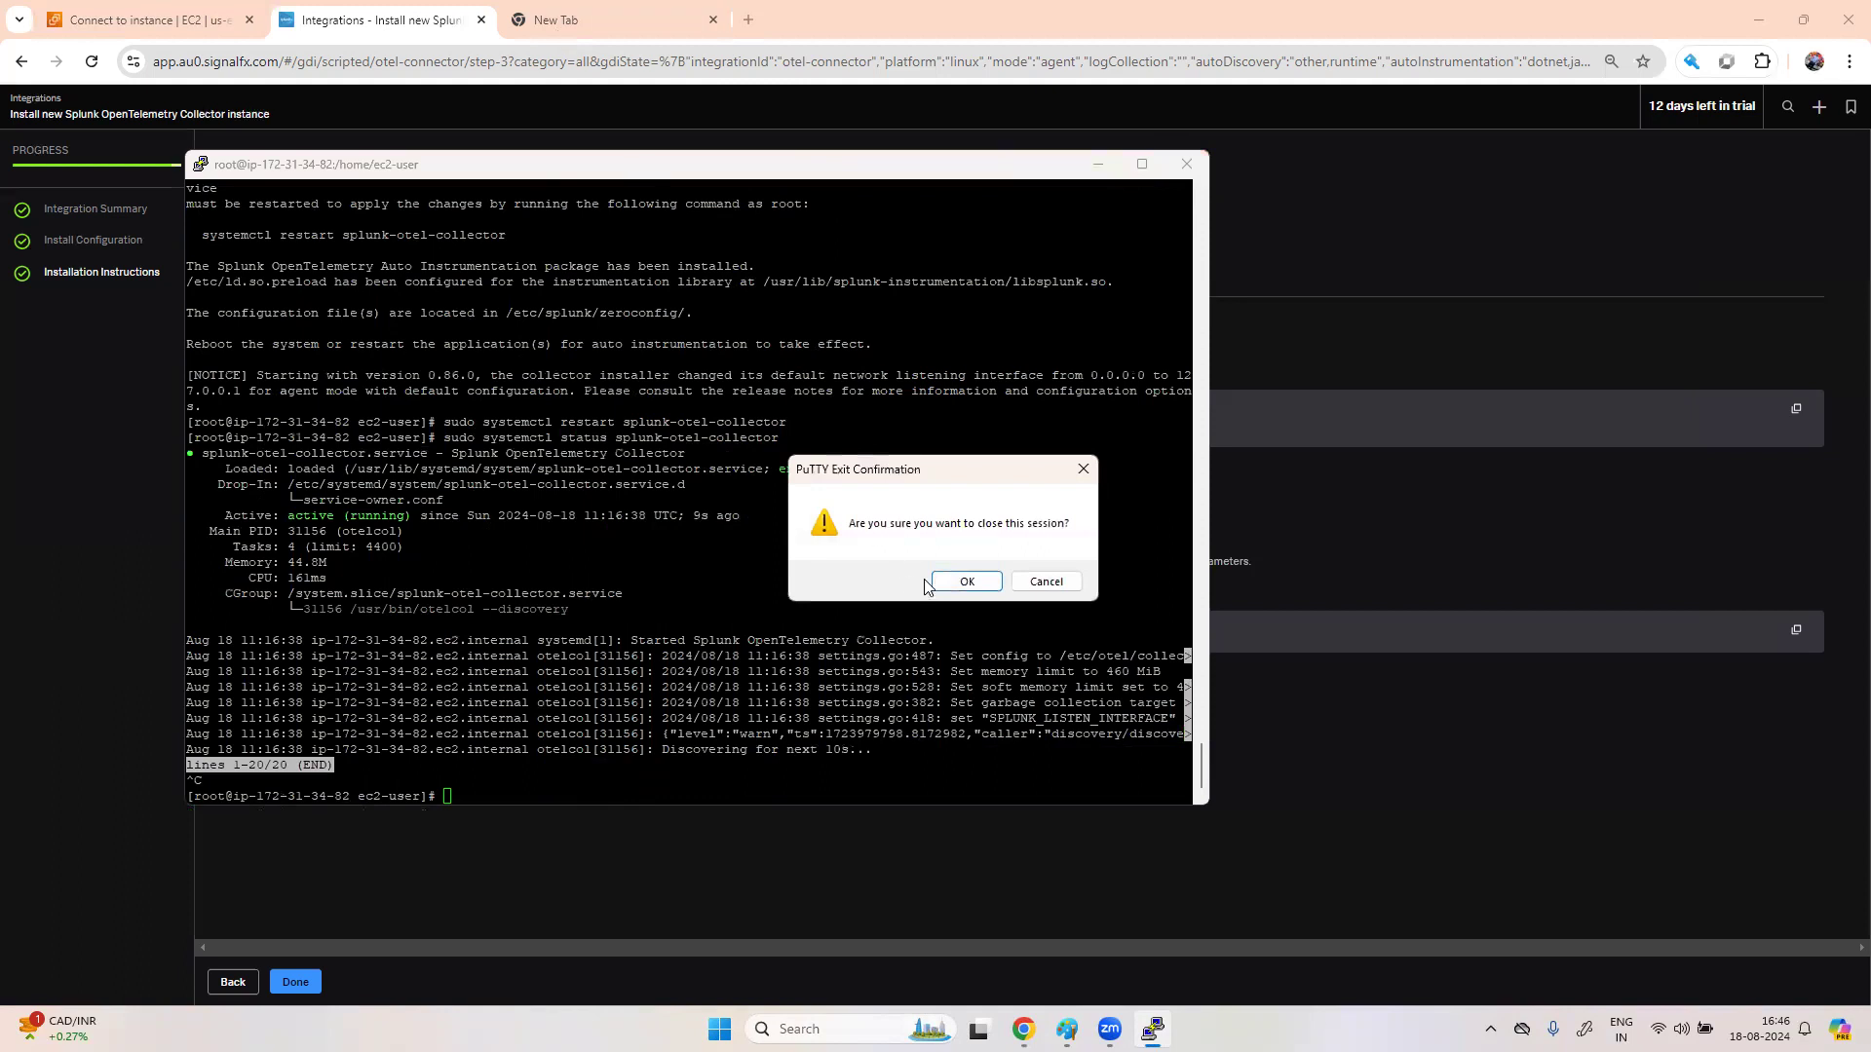
left_click(967, 582)
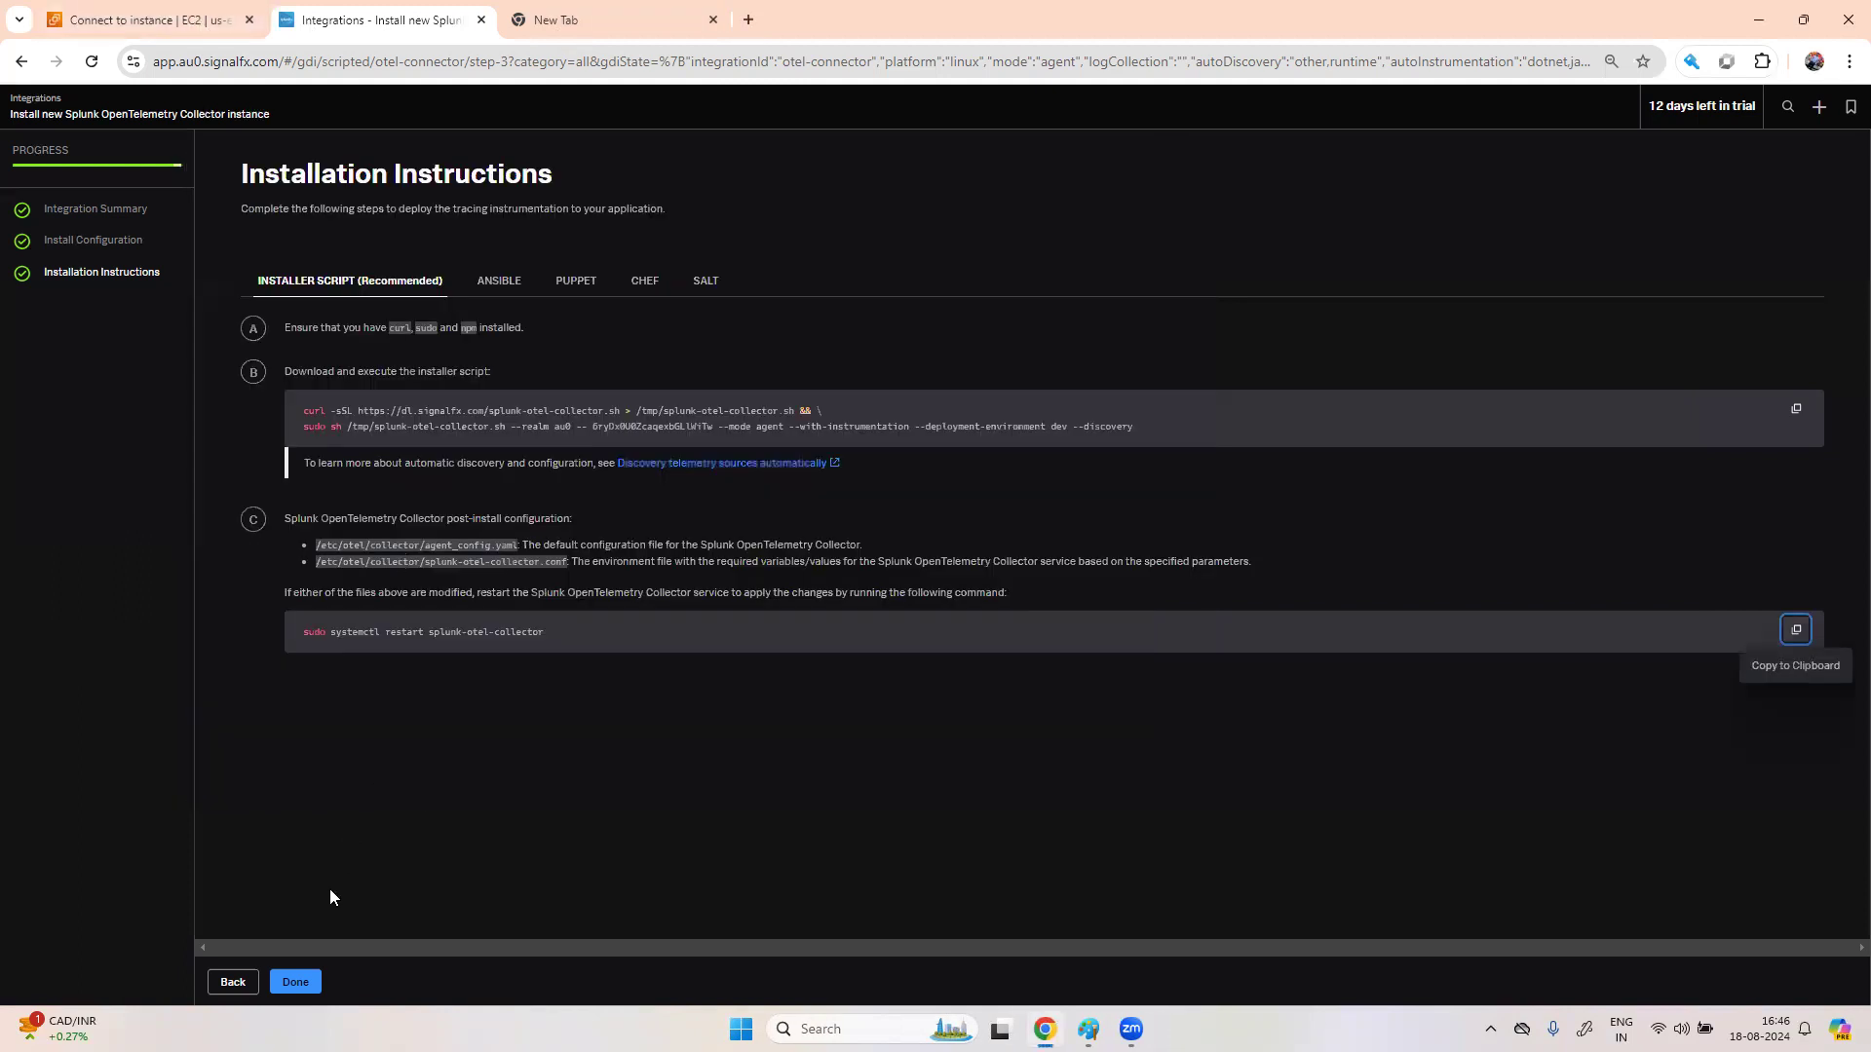
- Finish the instructions, check collector status on the Amazon Web Services EC2 hosts tab, then open Infrastructure
left_click(292, 991)
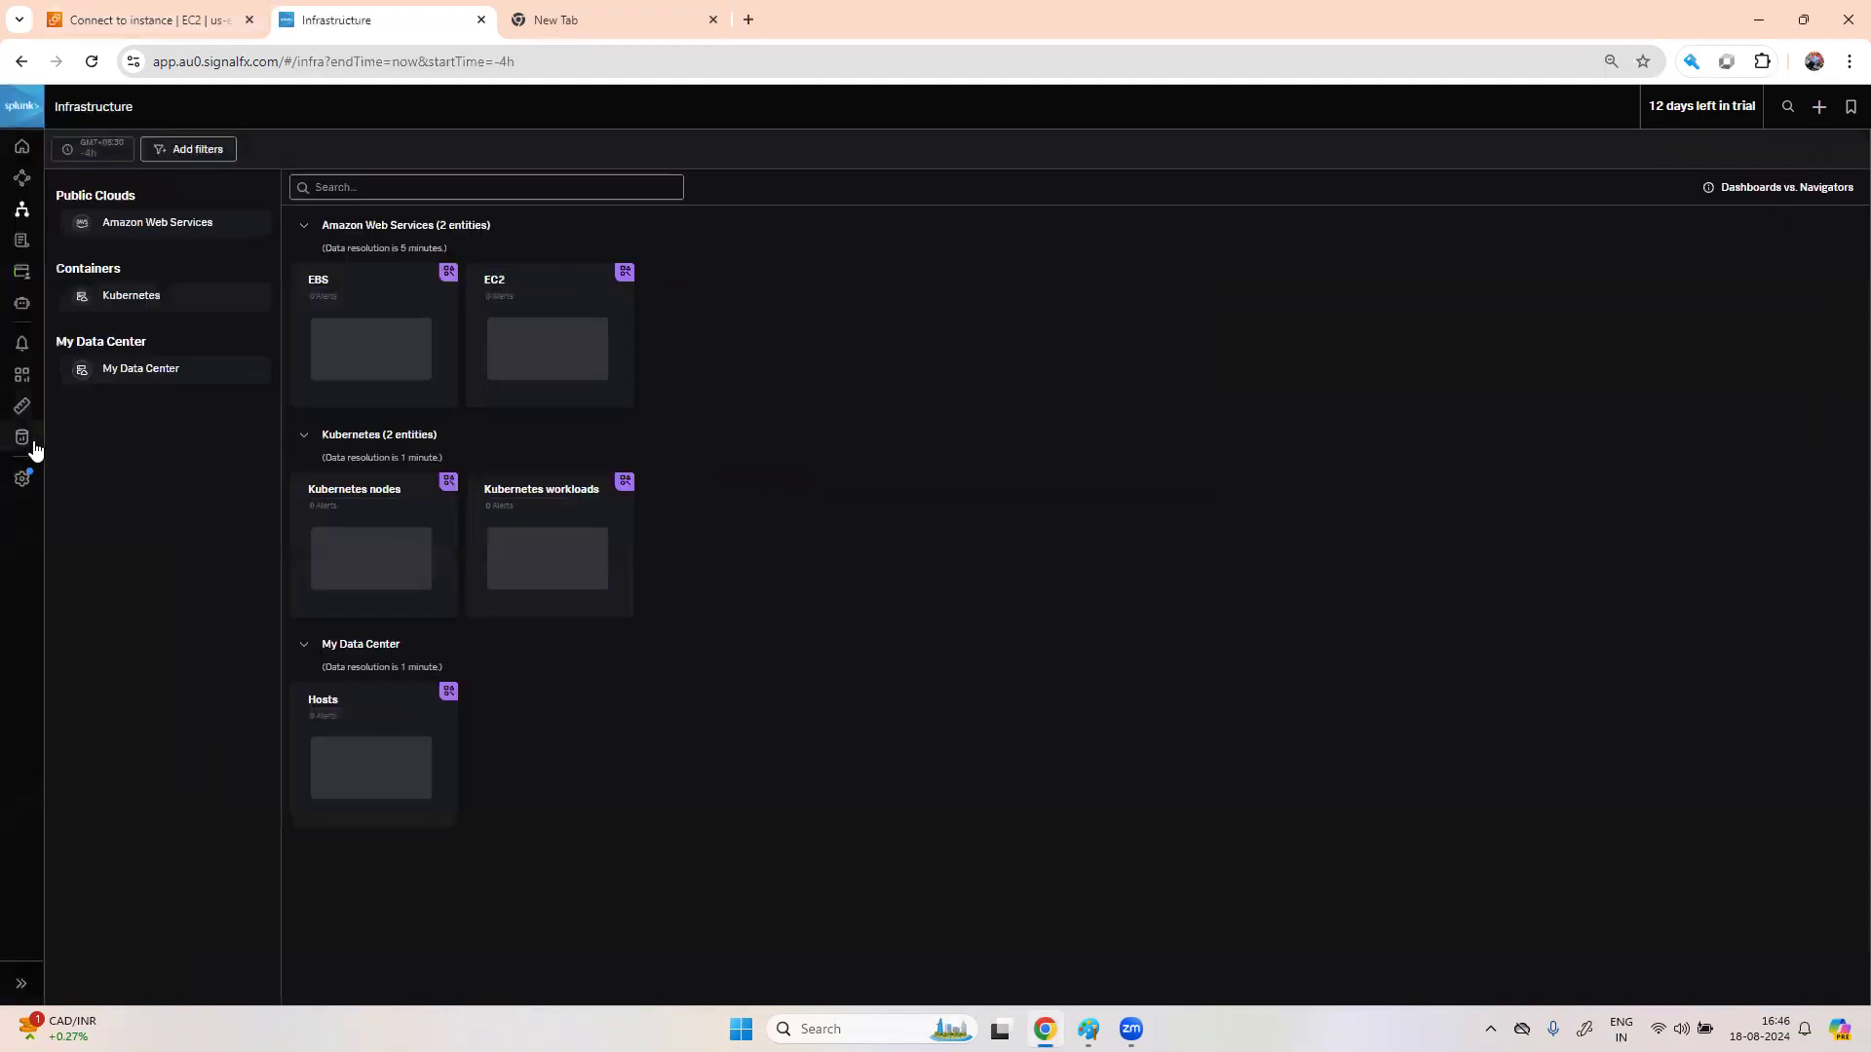
left_click(22, 449)
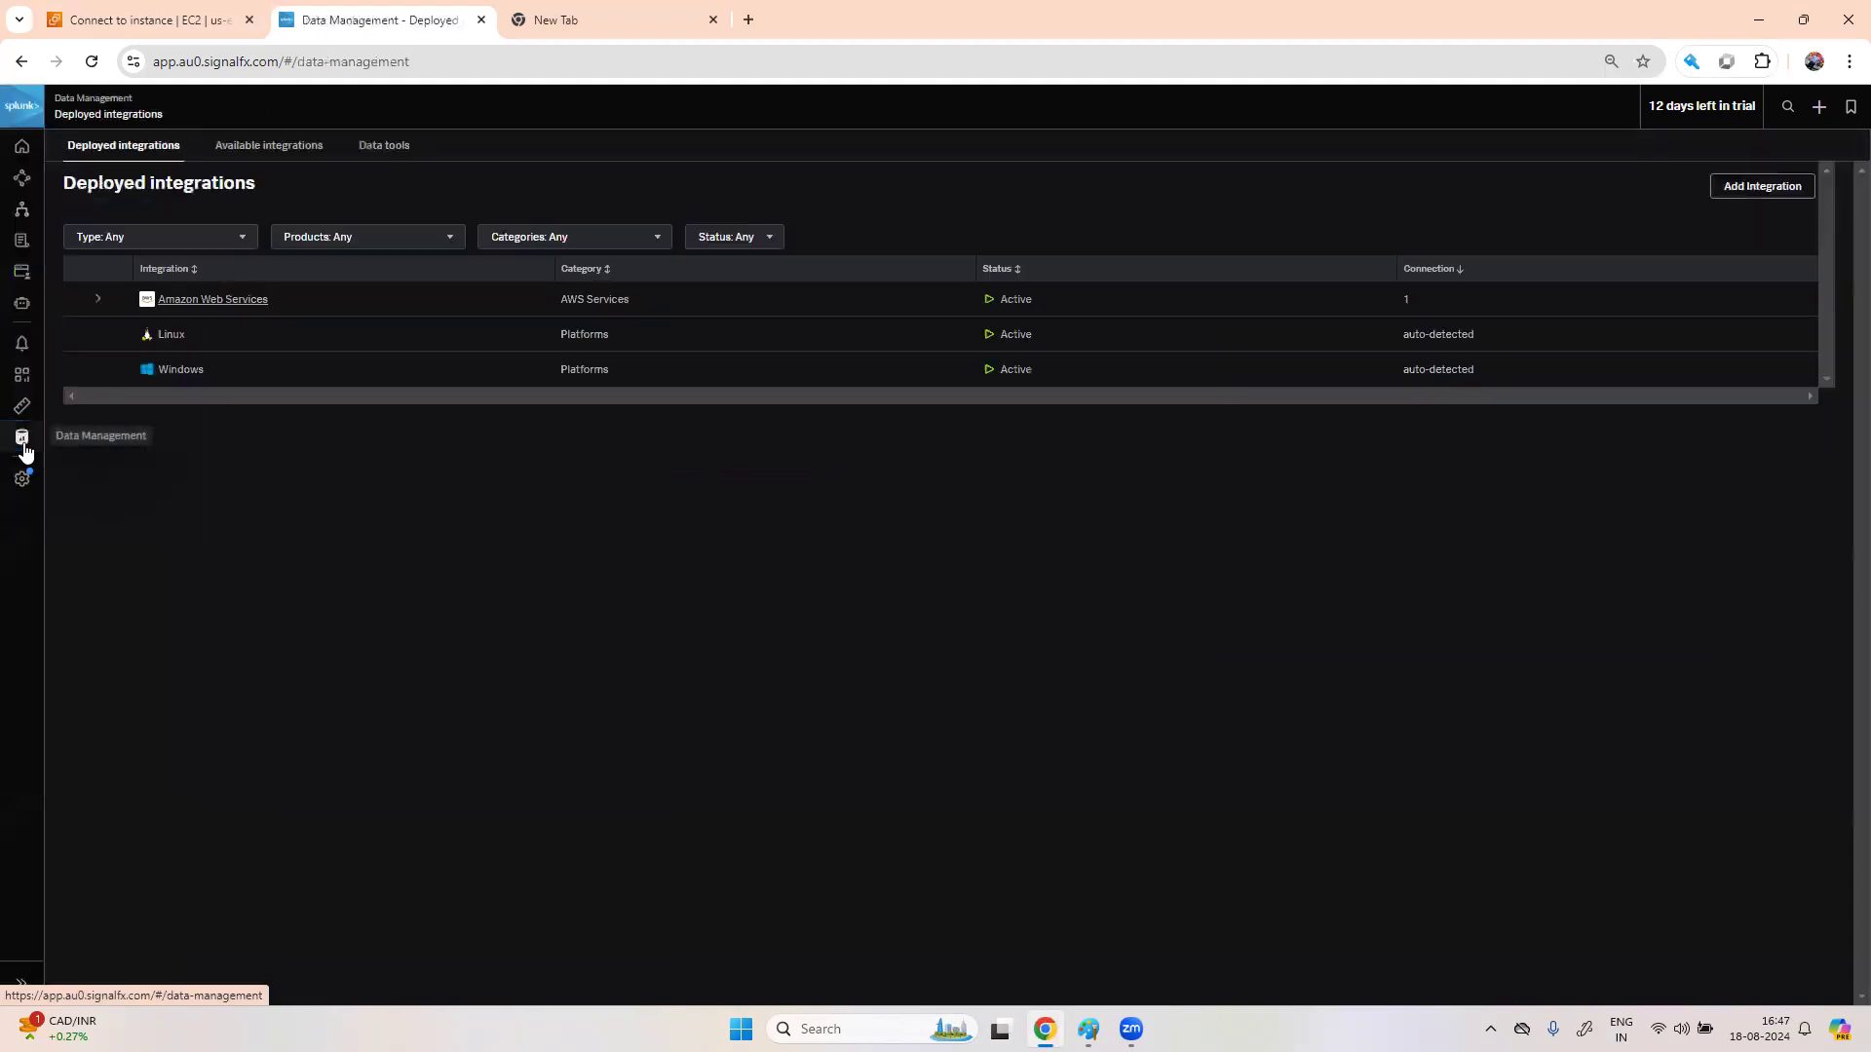
left_click(183, 302)
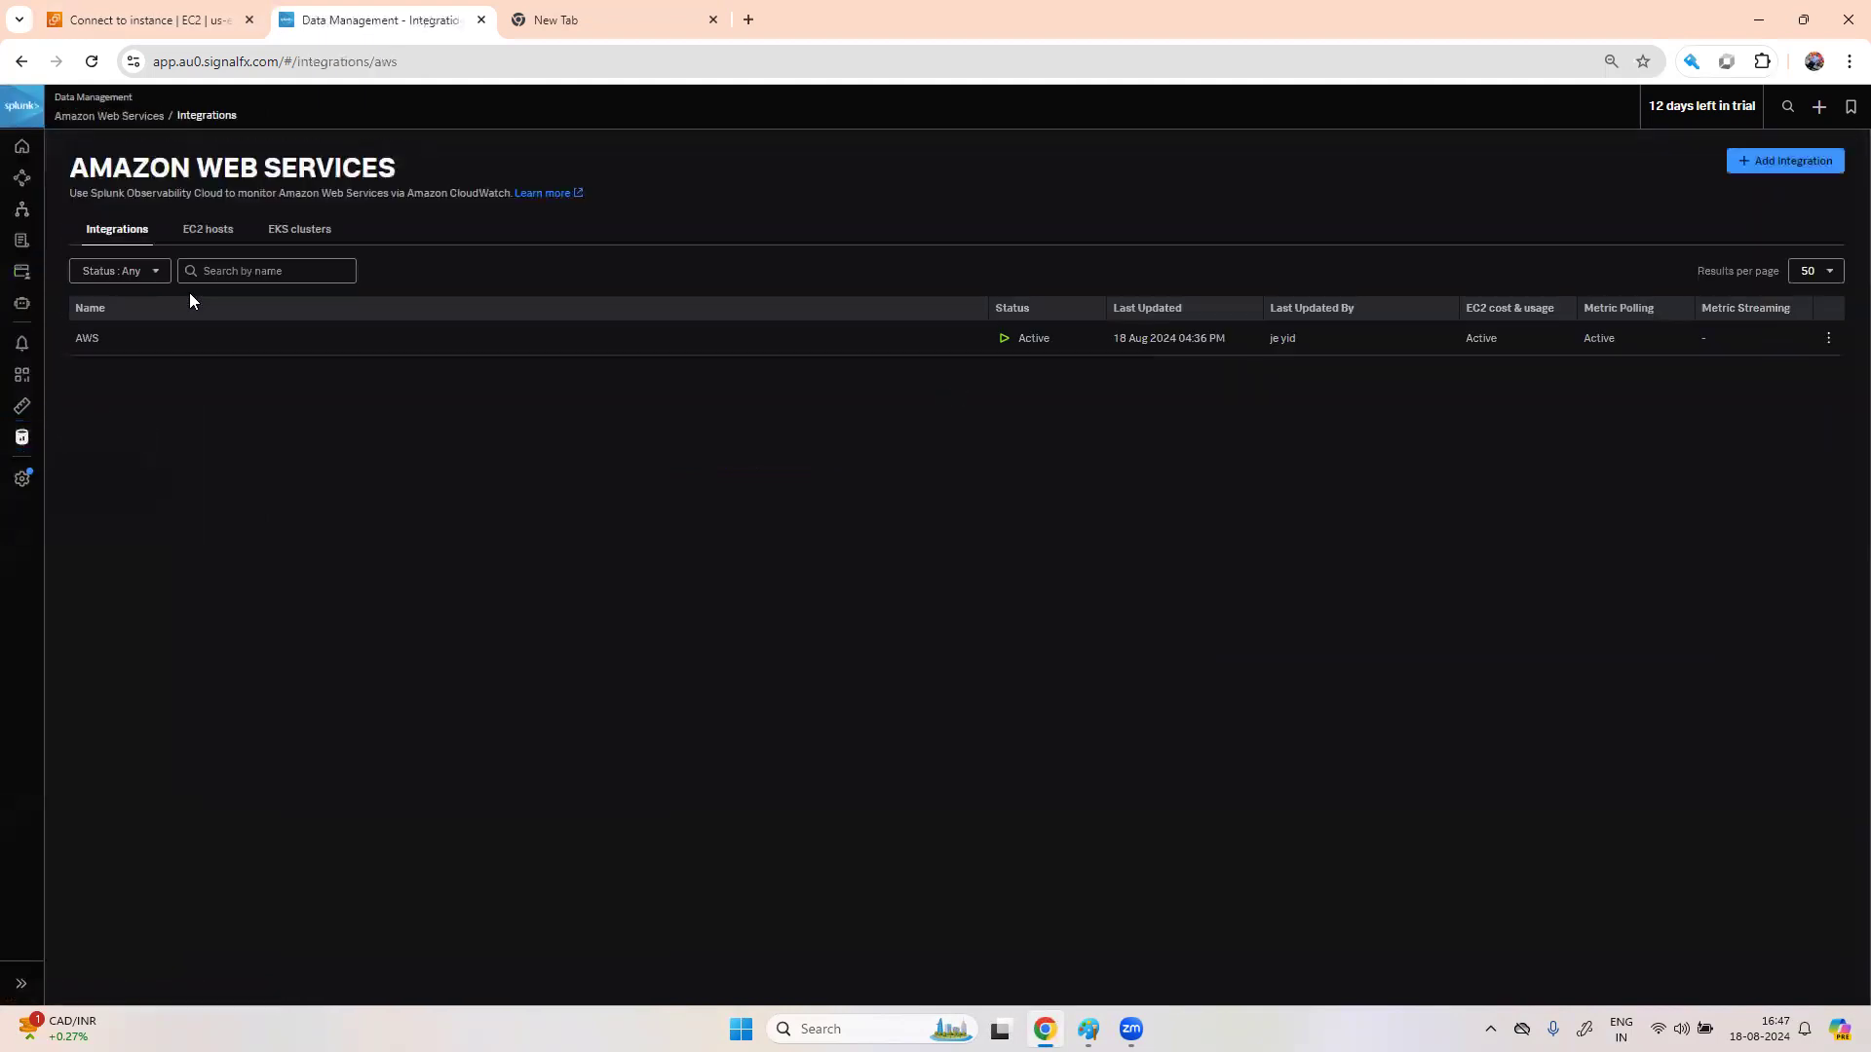
left_click(223, 235)
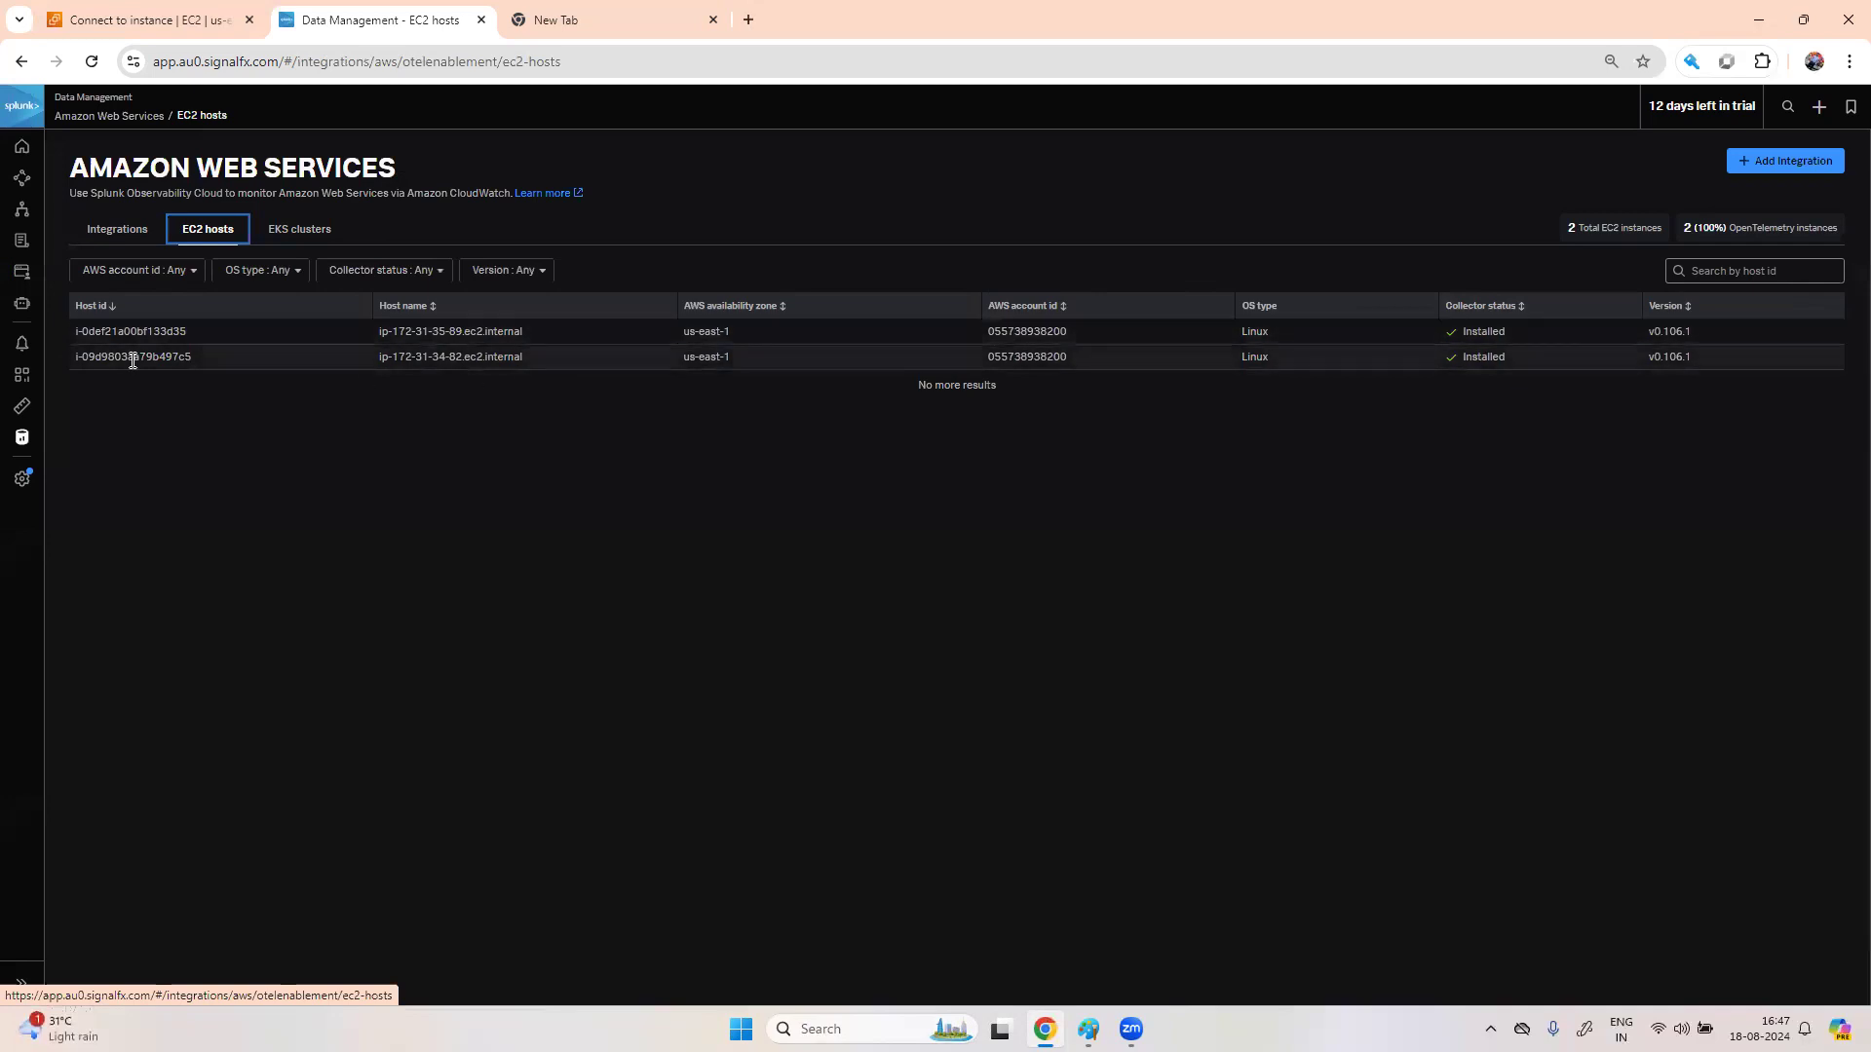
left_click(24, 219)
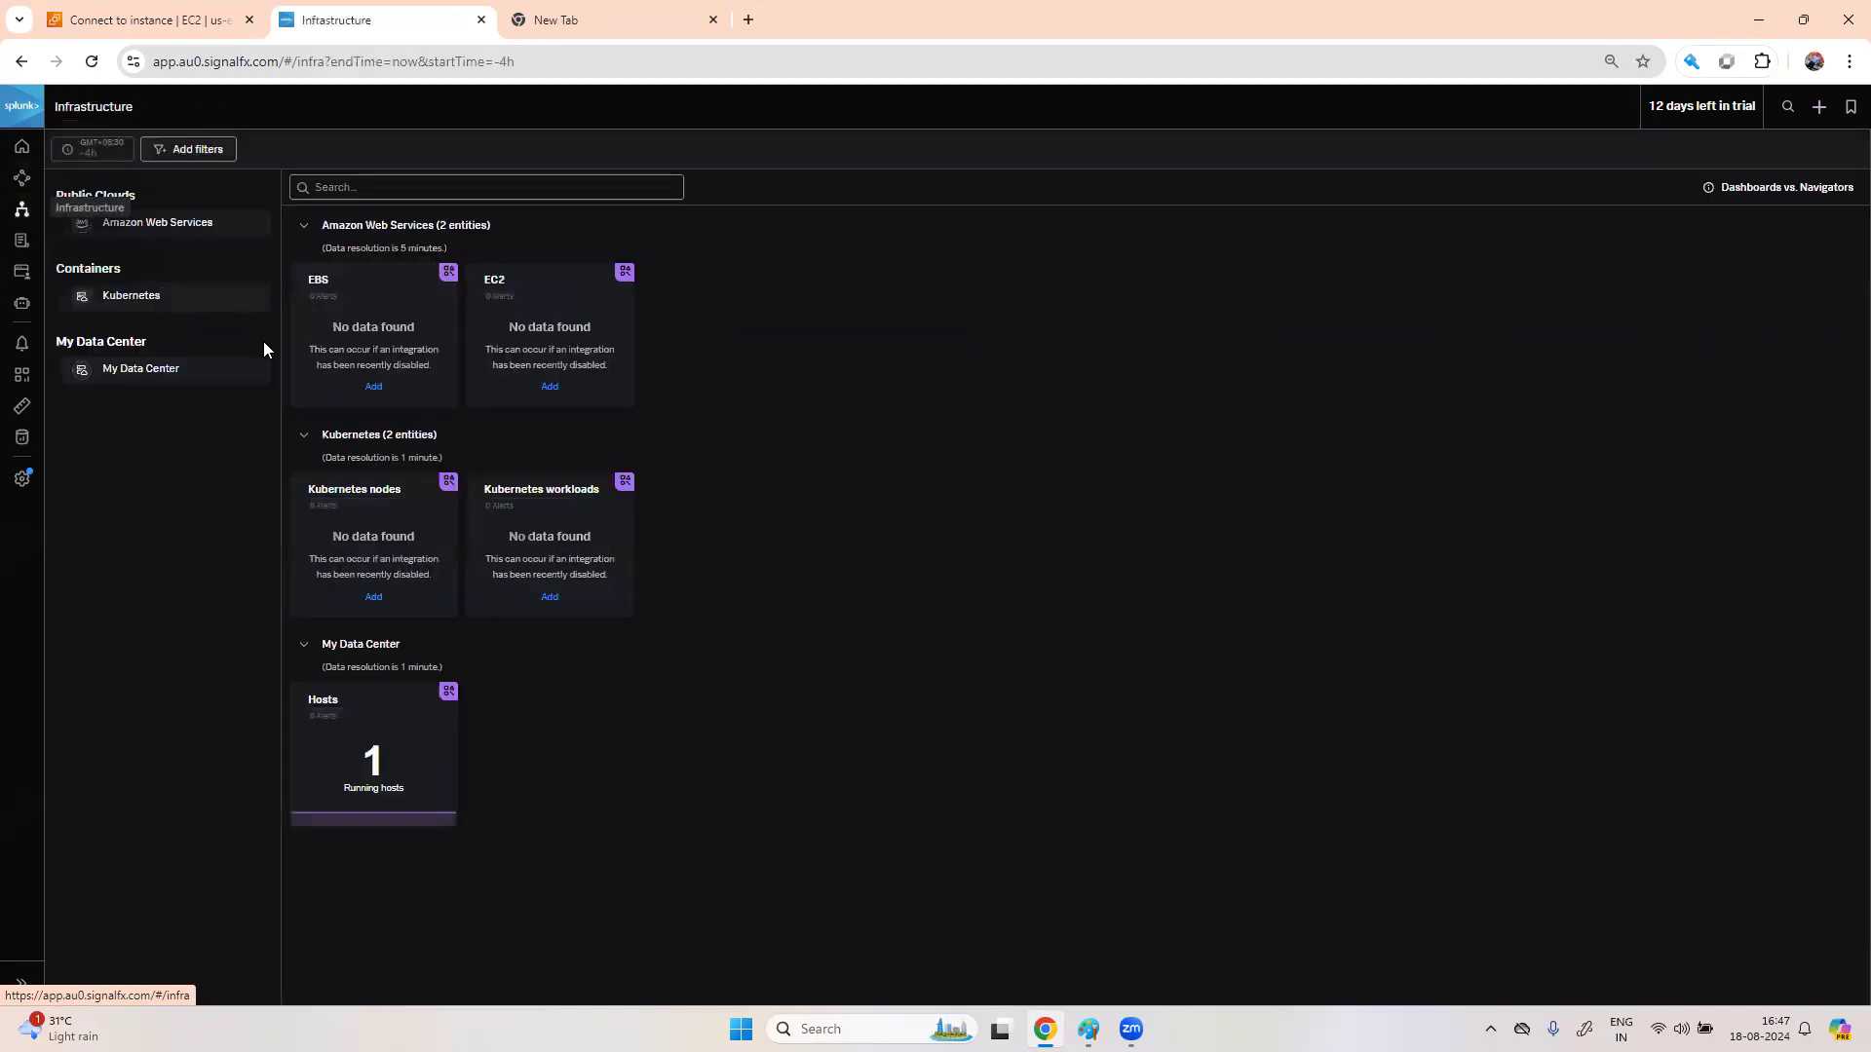
- Open the EC2 navigator, drill into us-east-1's werty instance dashboard, then return to All infrastructure
left_click(184, 222)
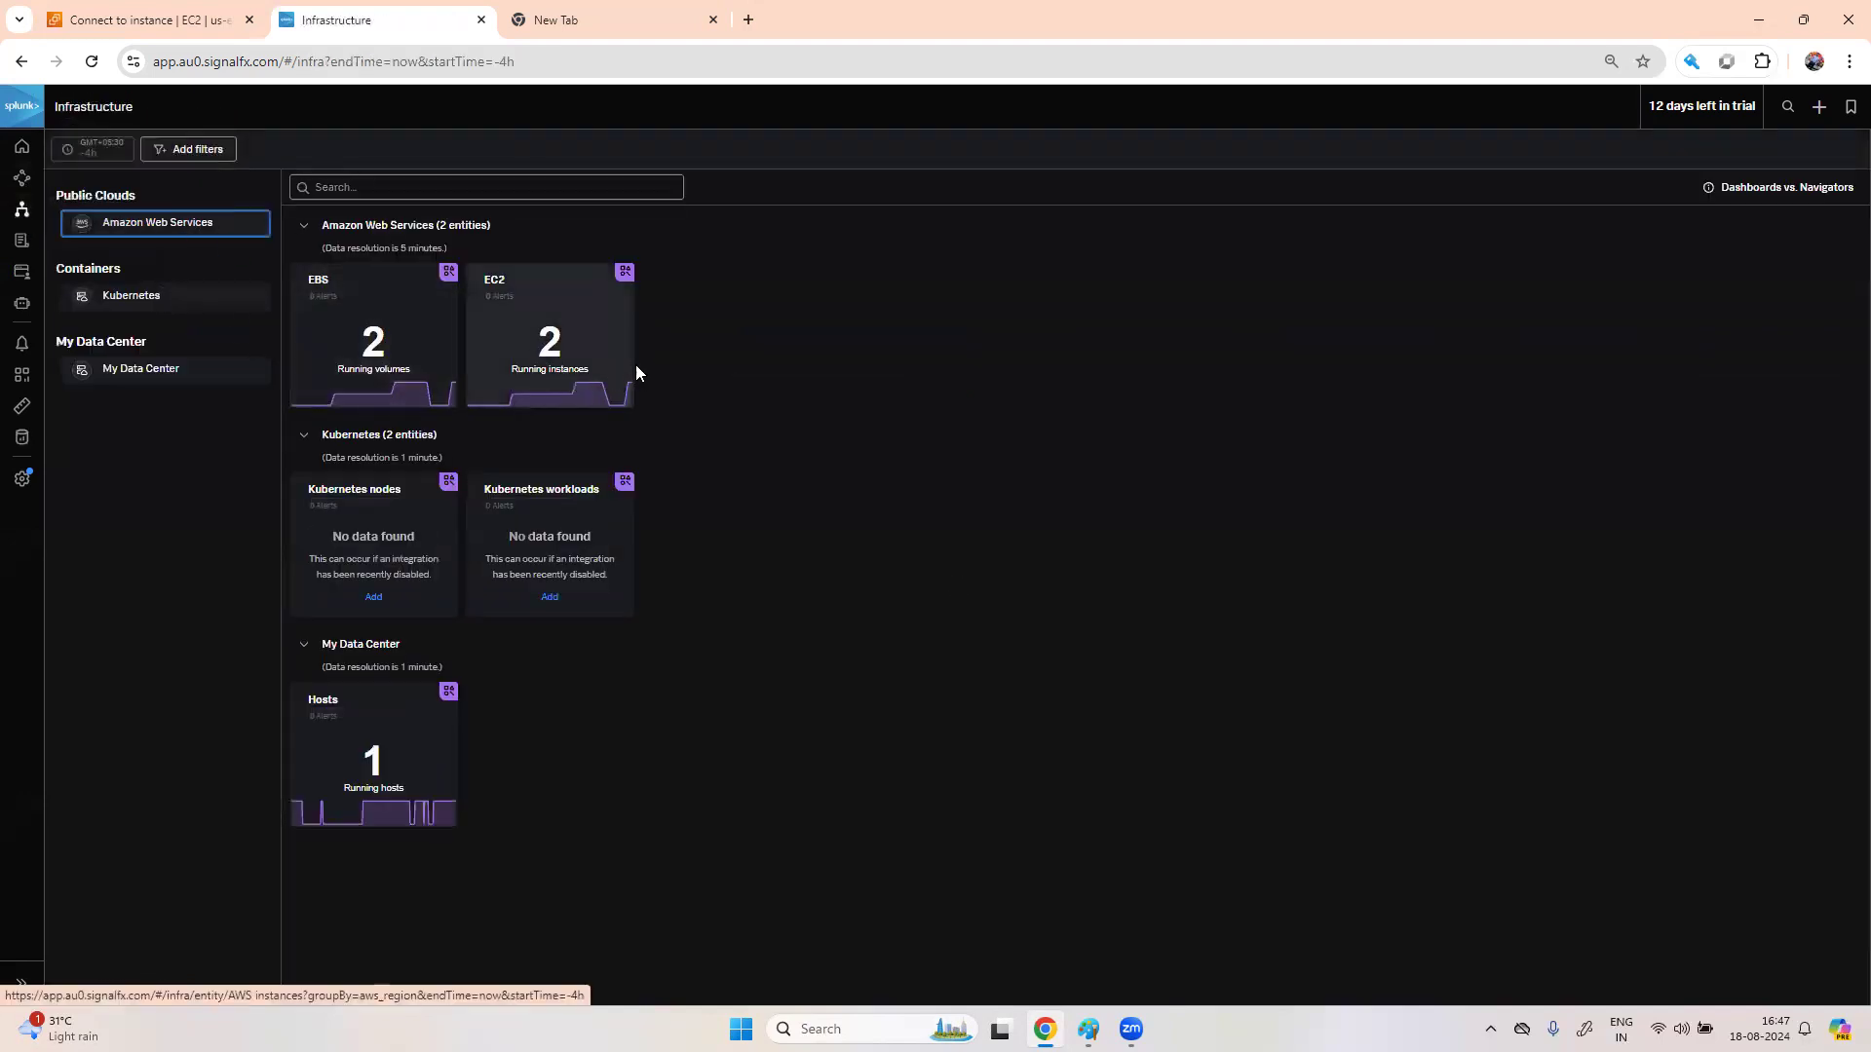
left_click(592, 336)
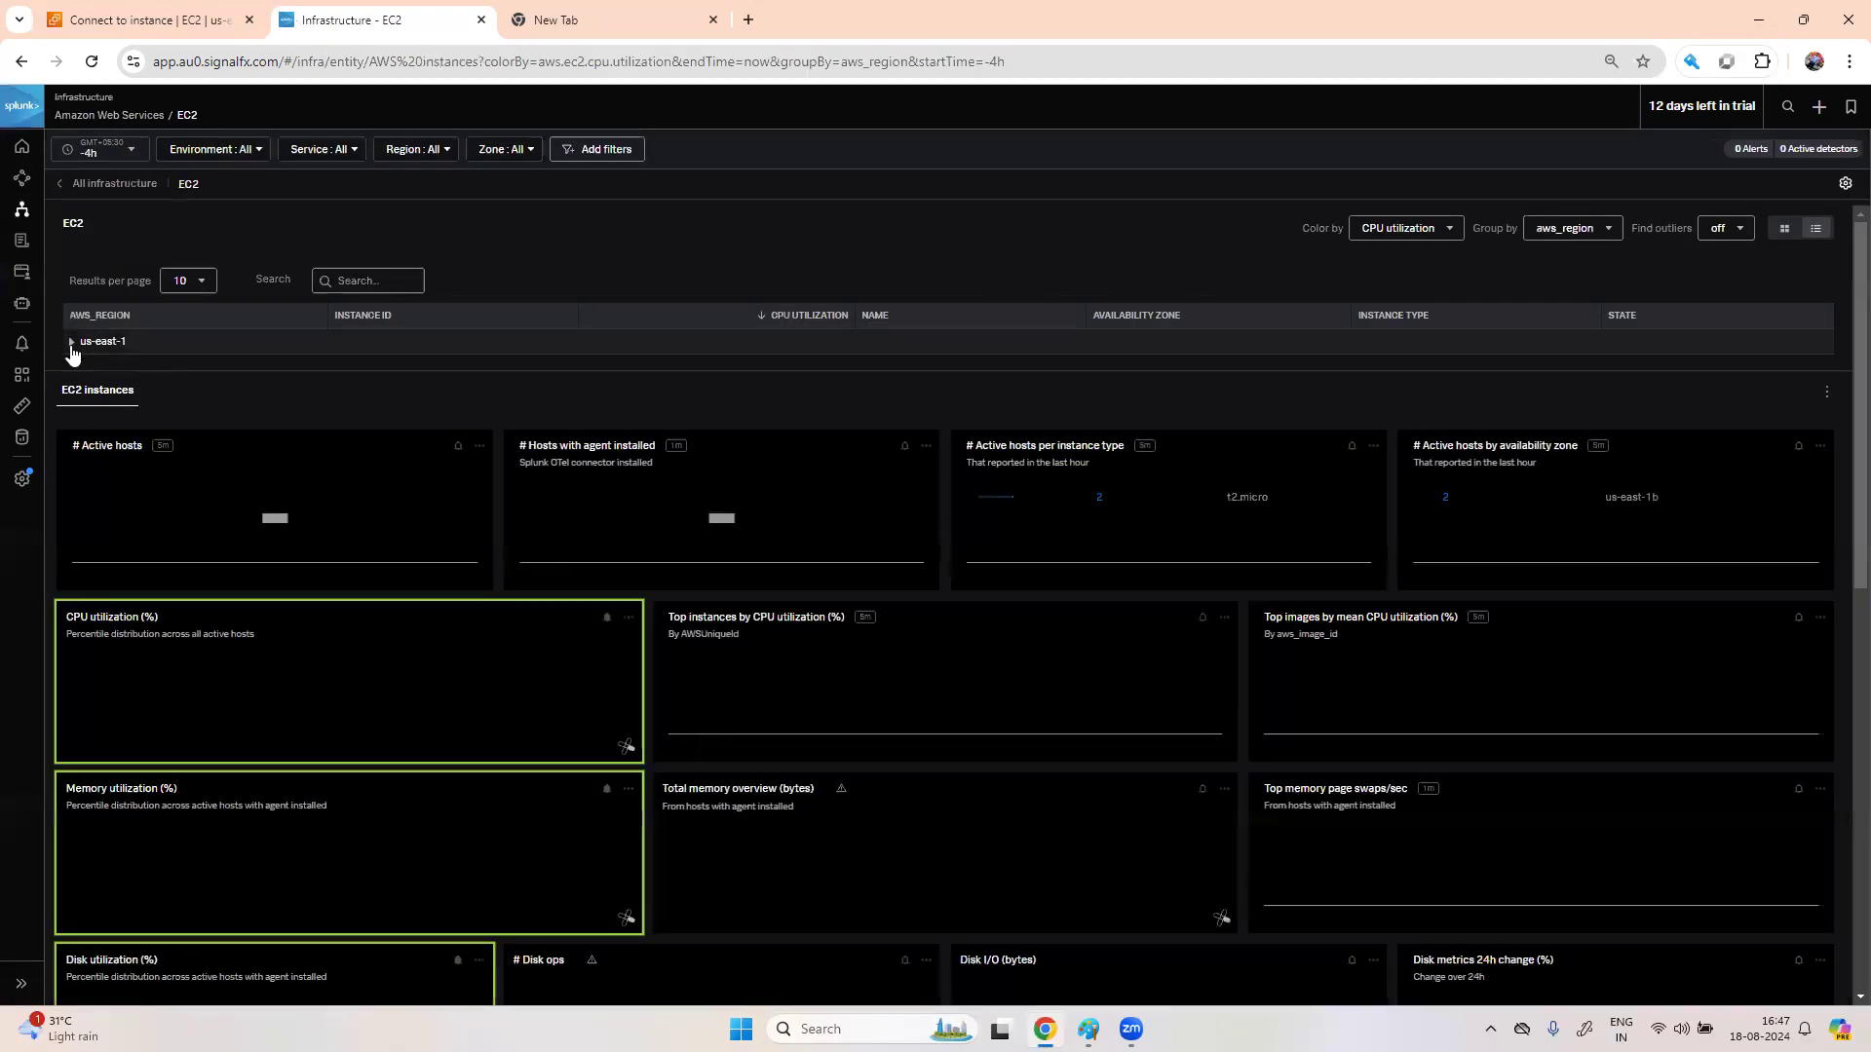
left_click(72, 341)
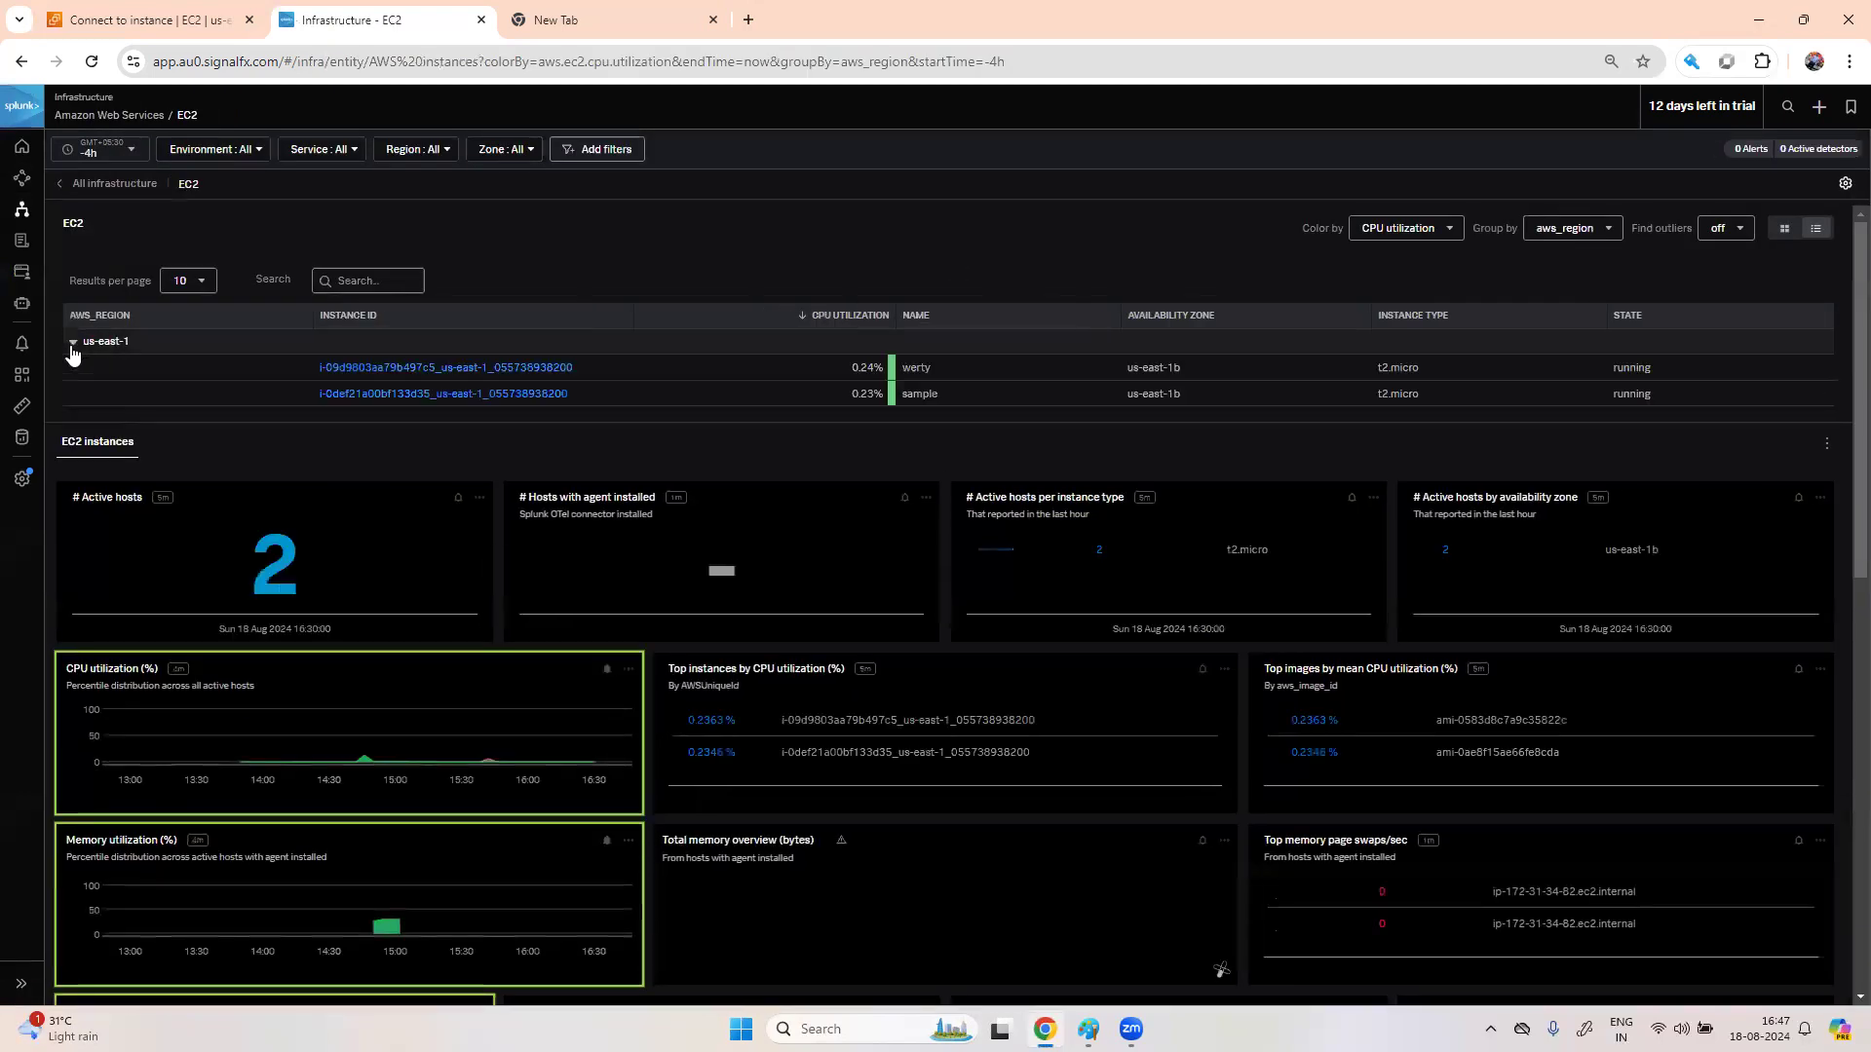
left_click(495, 376)
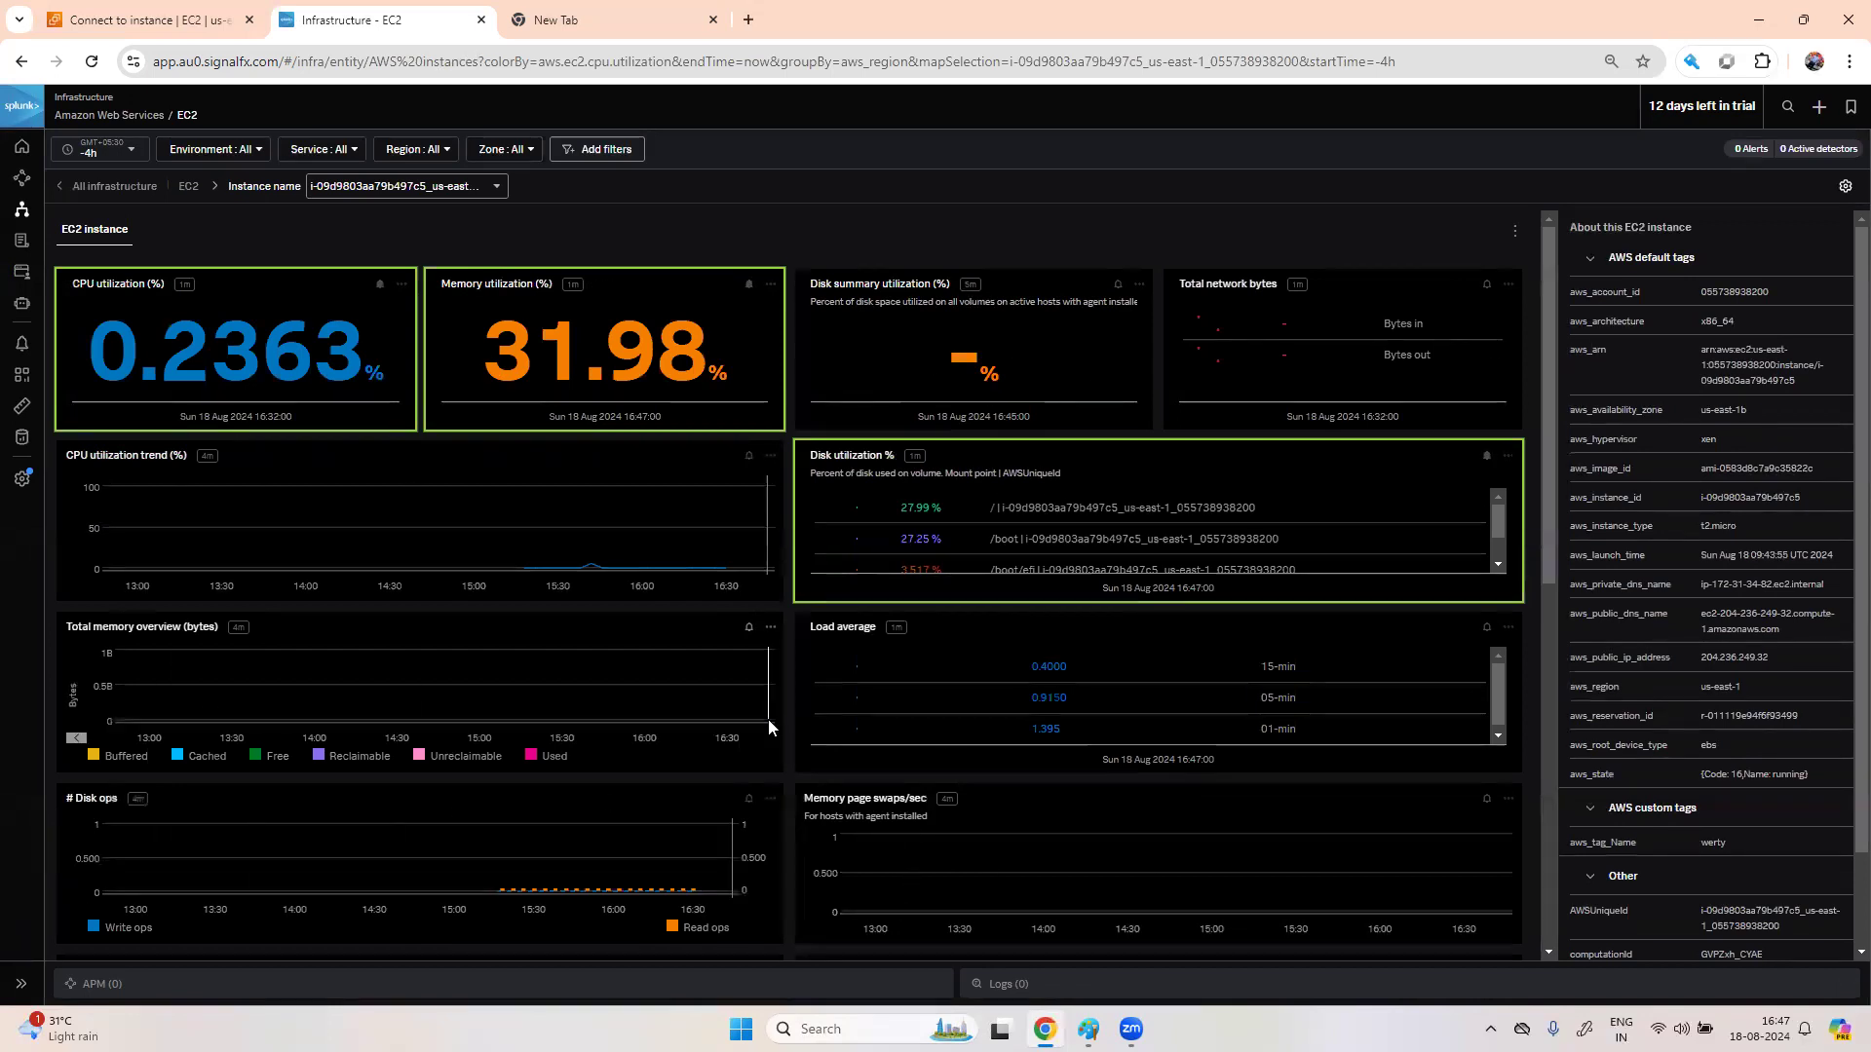
scroll(768, 719, "down", 5)
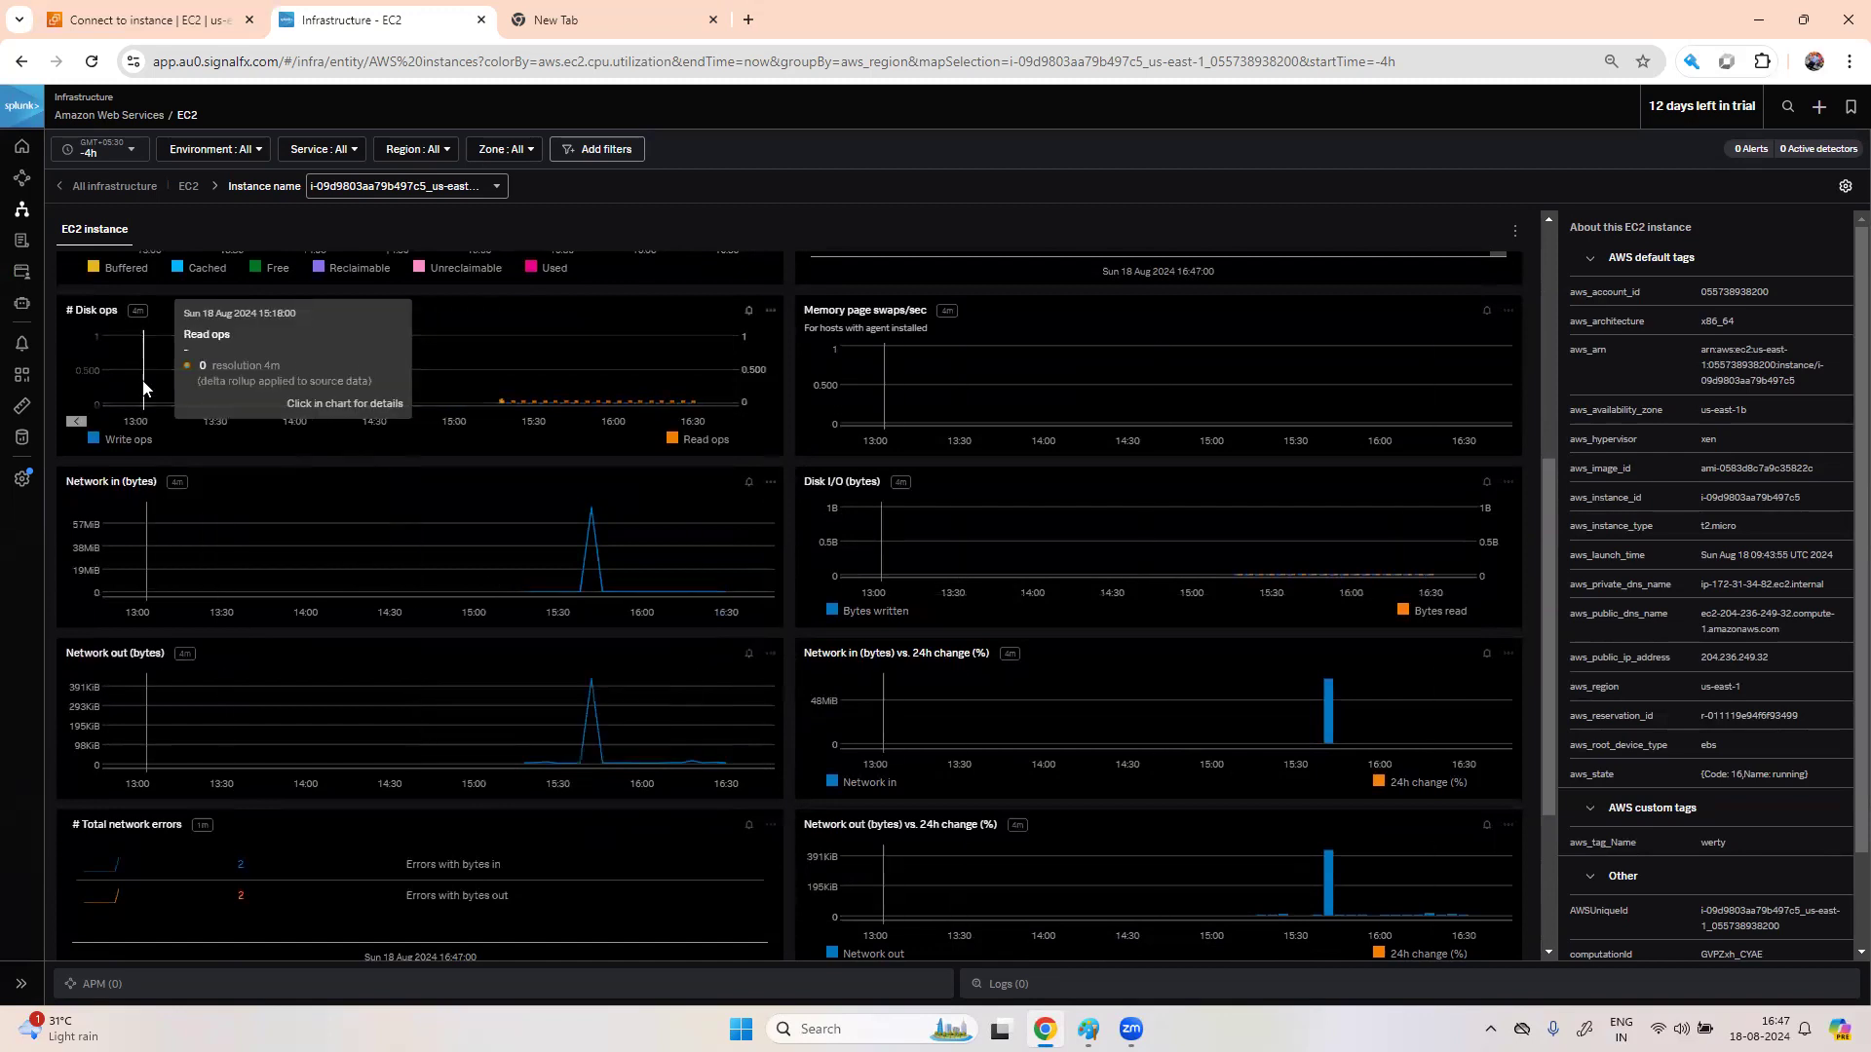
left_click(27, 218)
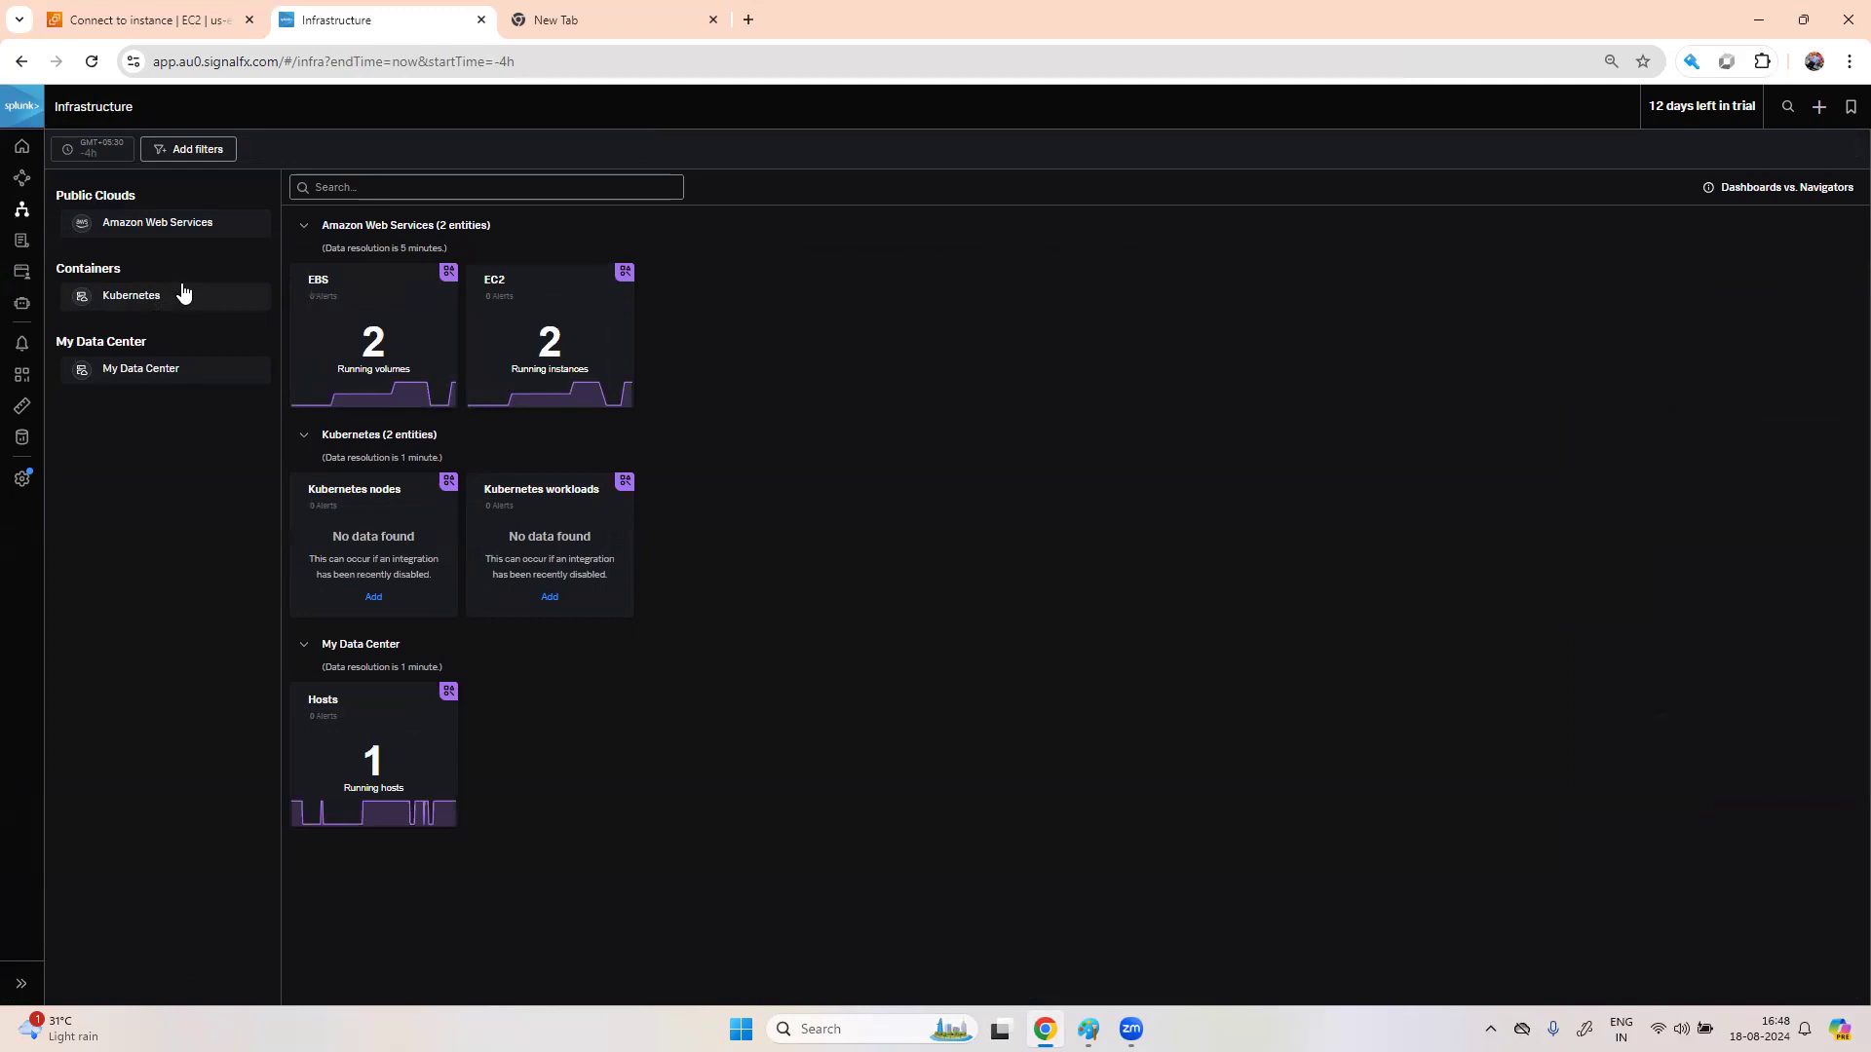
- Open the EBS navigator, view us-east-1 volume vol-0ed12cd8b2abbbaf9's metrics, then go to Data Management
left_click(190, 224)
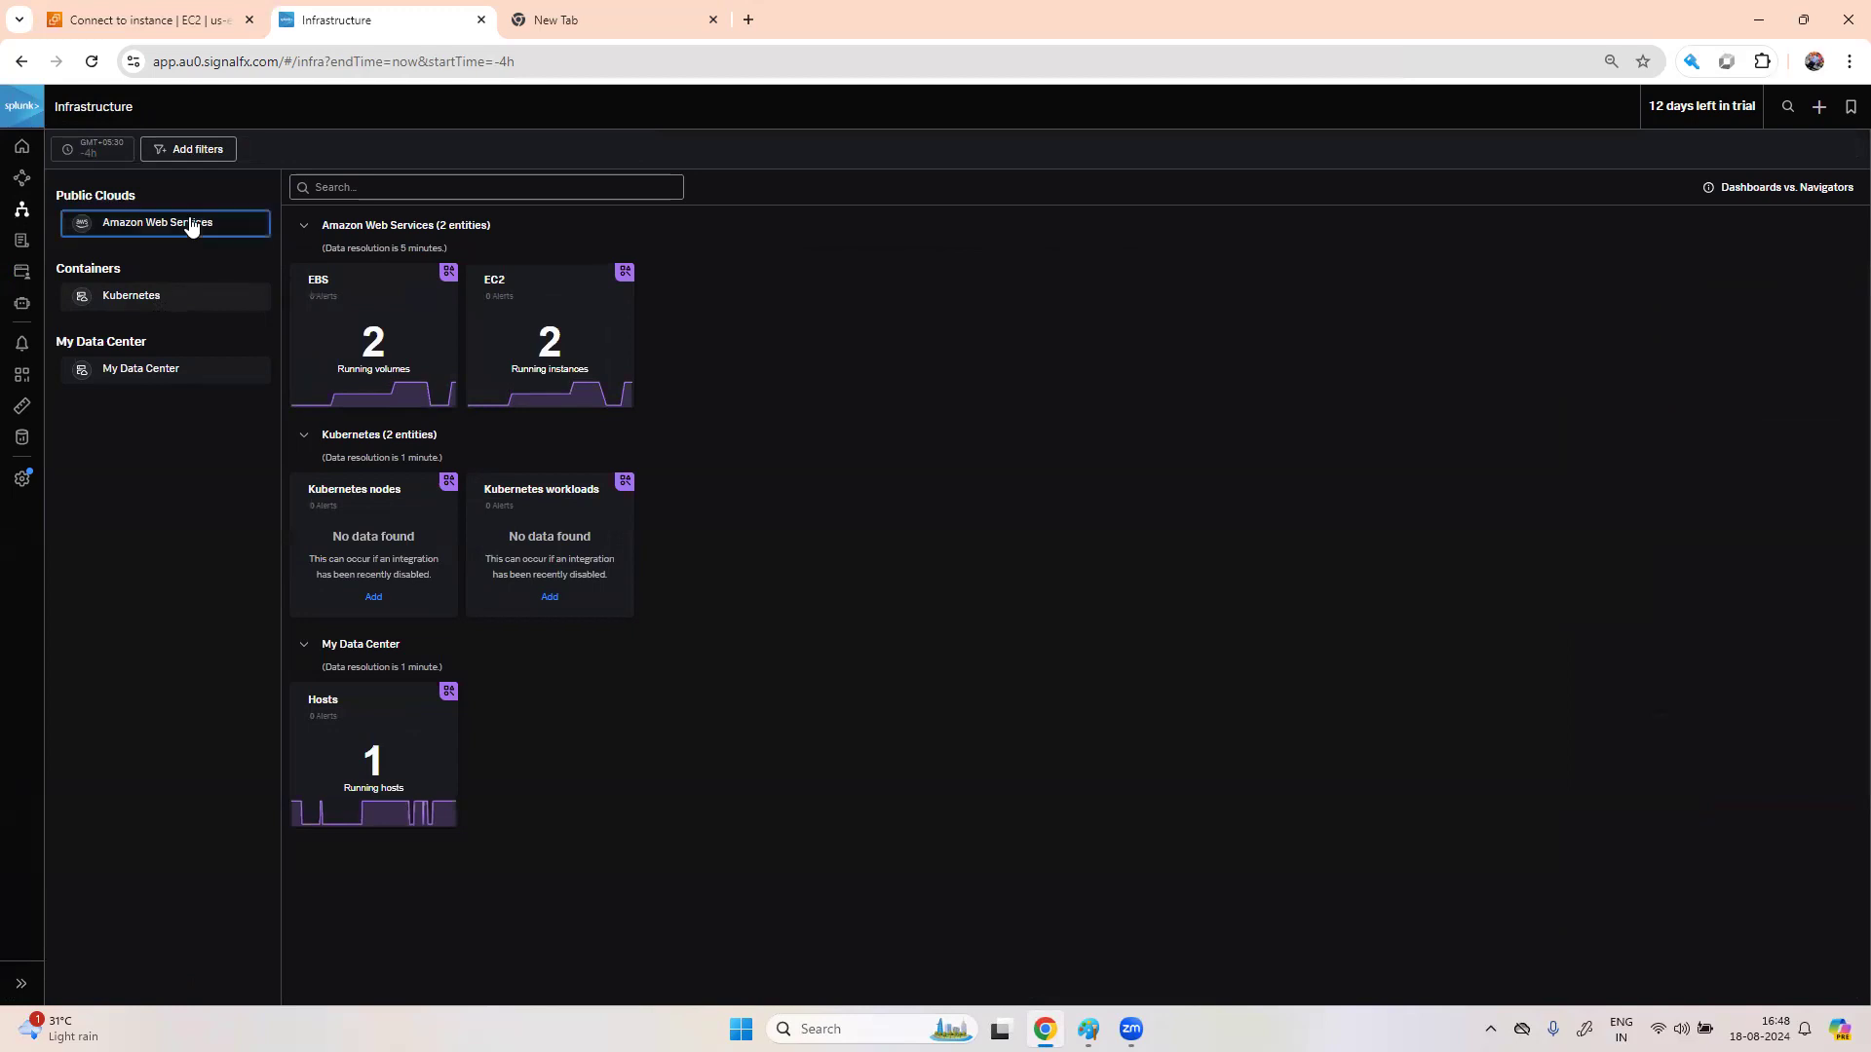
left_click(355, 326)
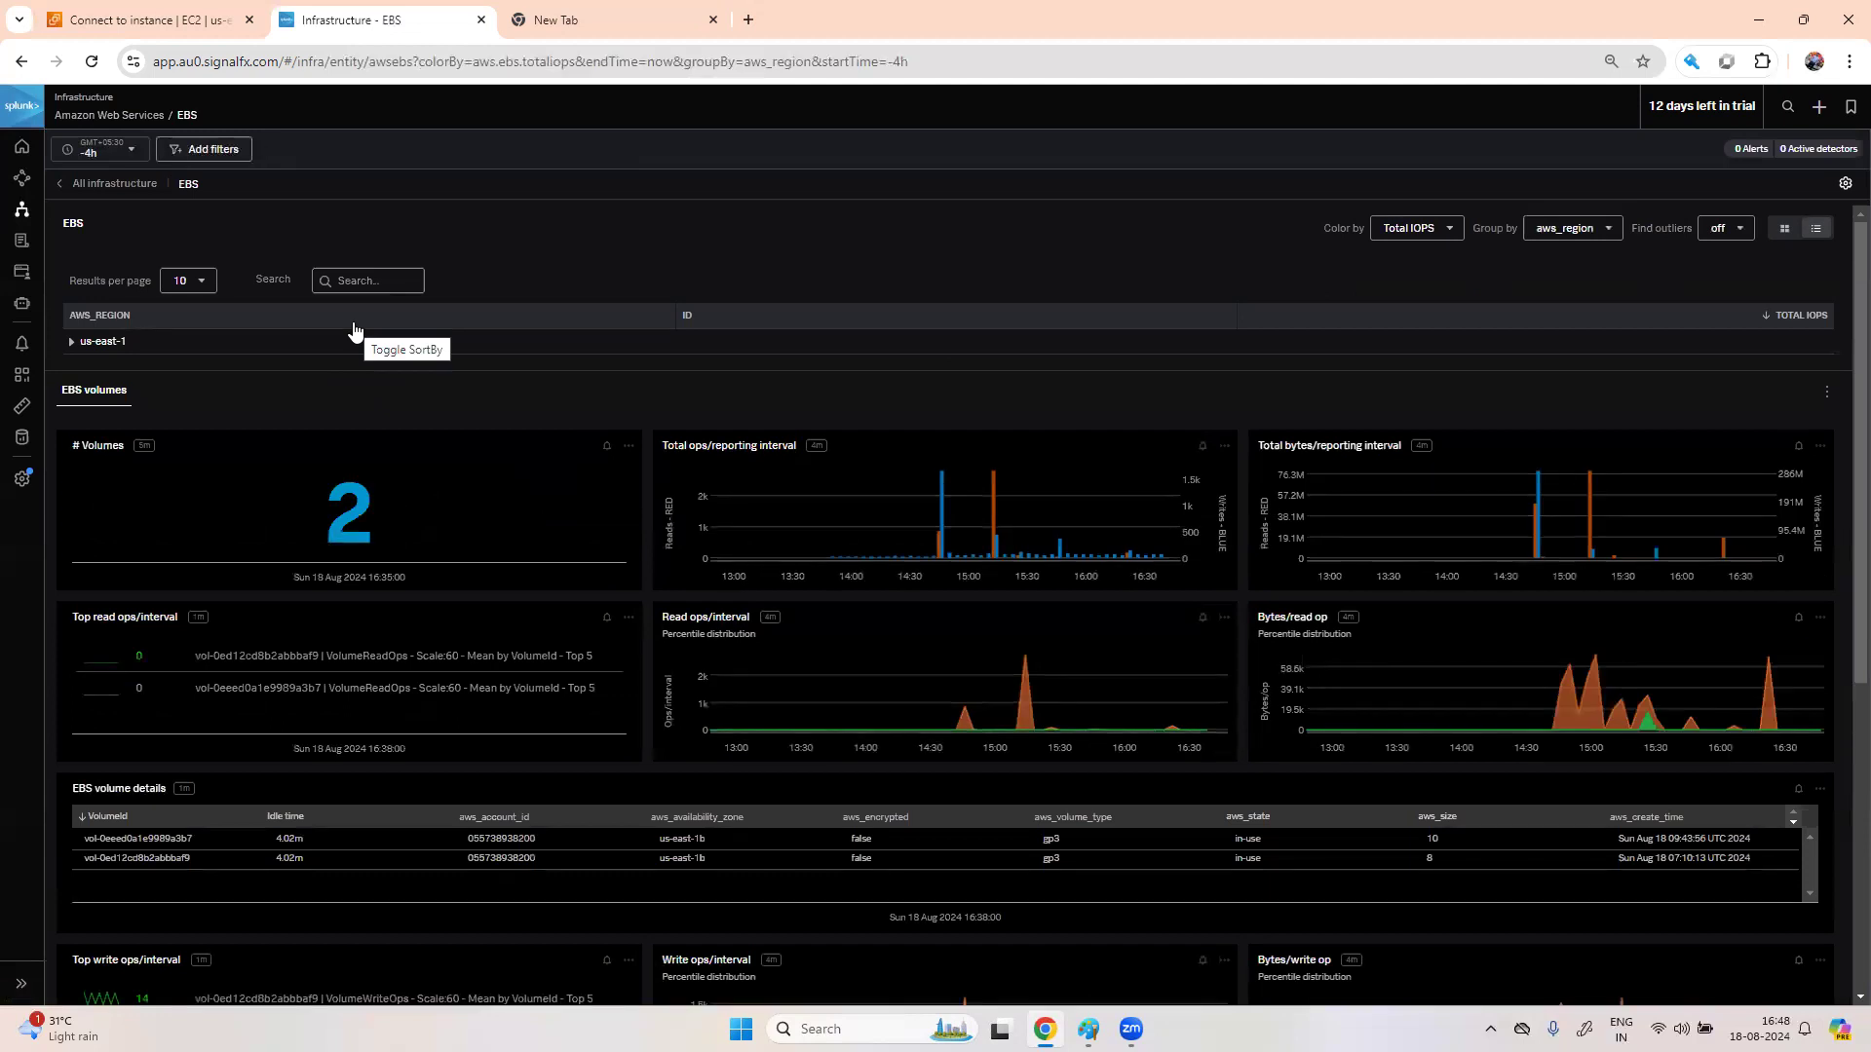
left_click(73, 343)
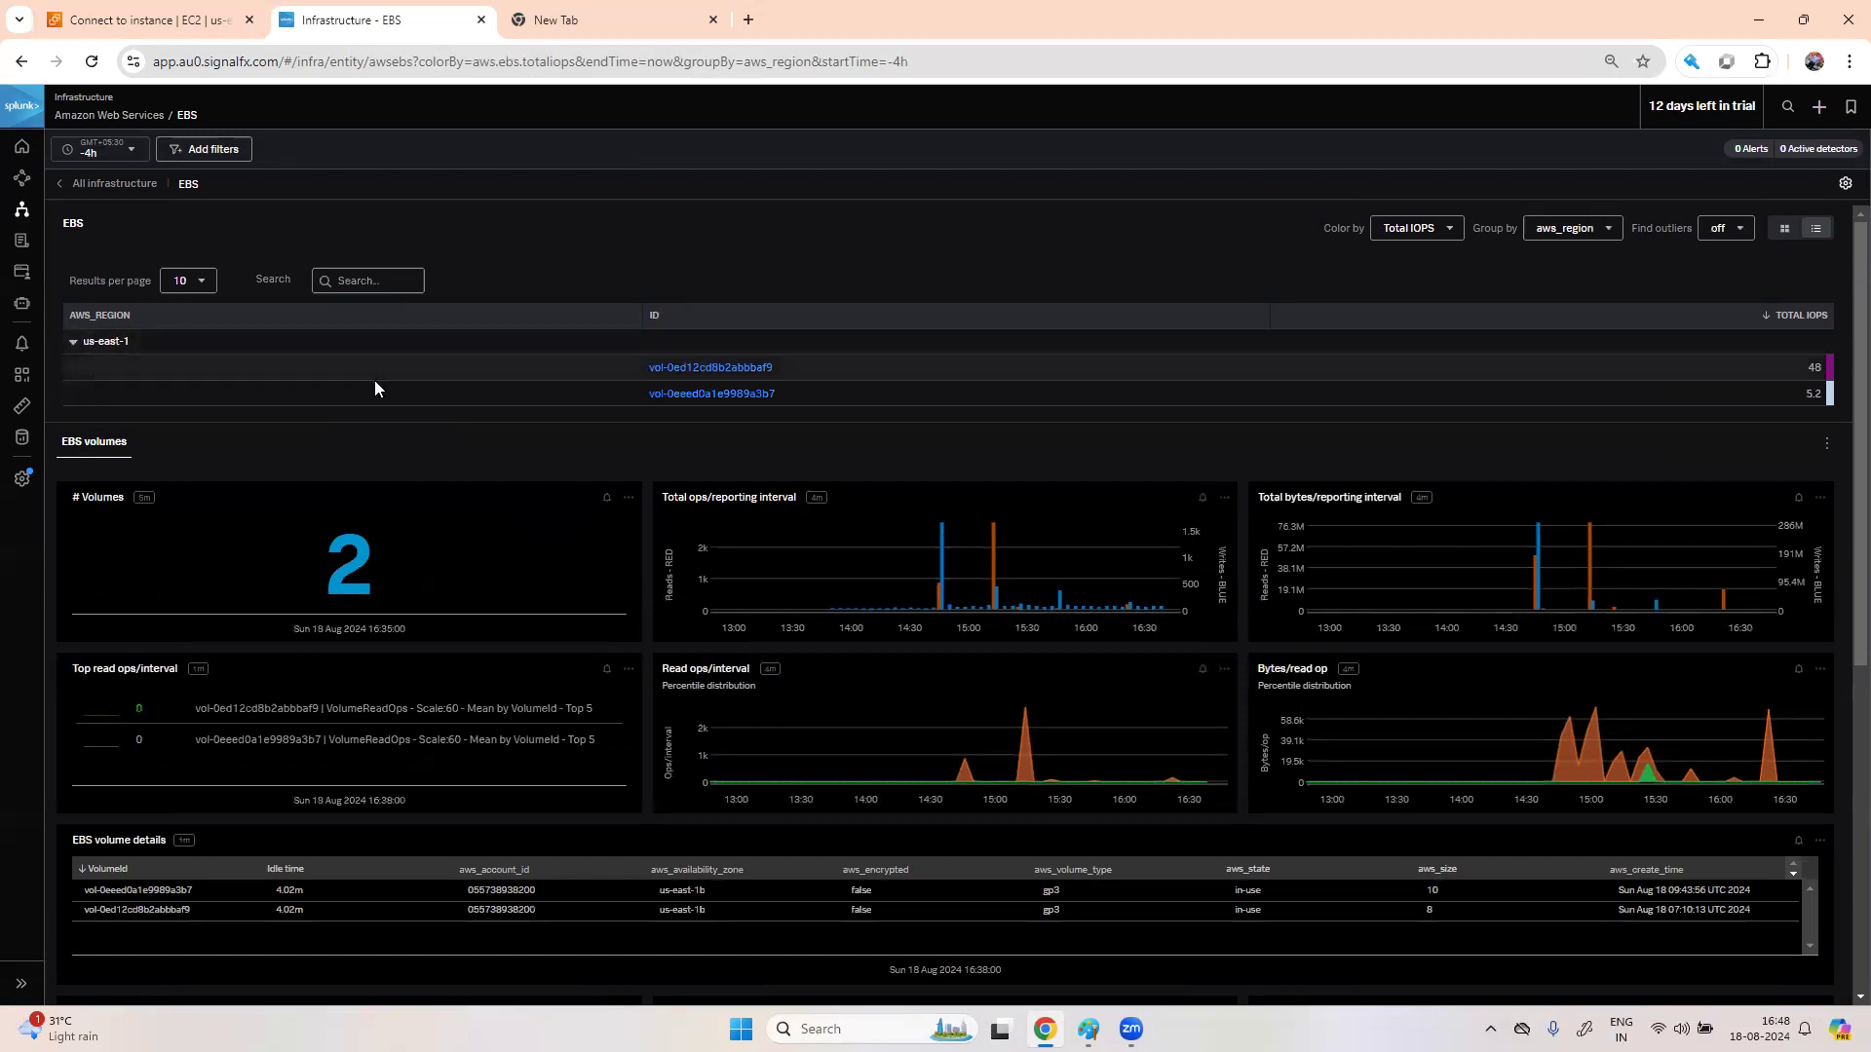
left_click(742, 371)
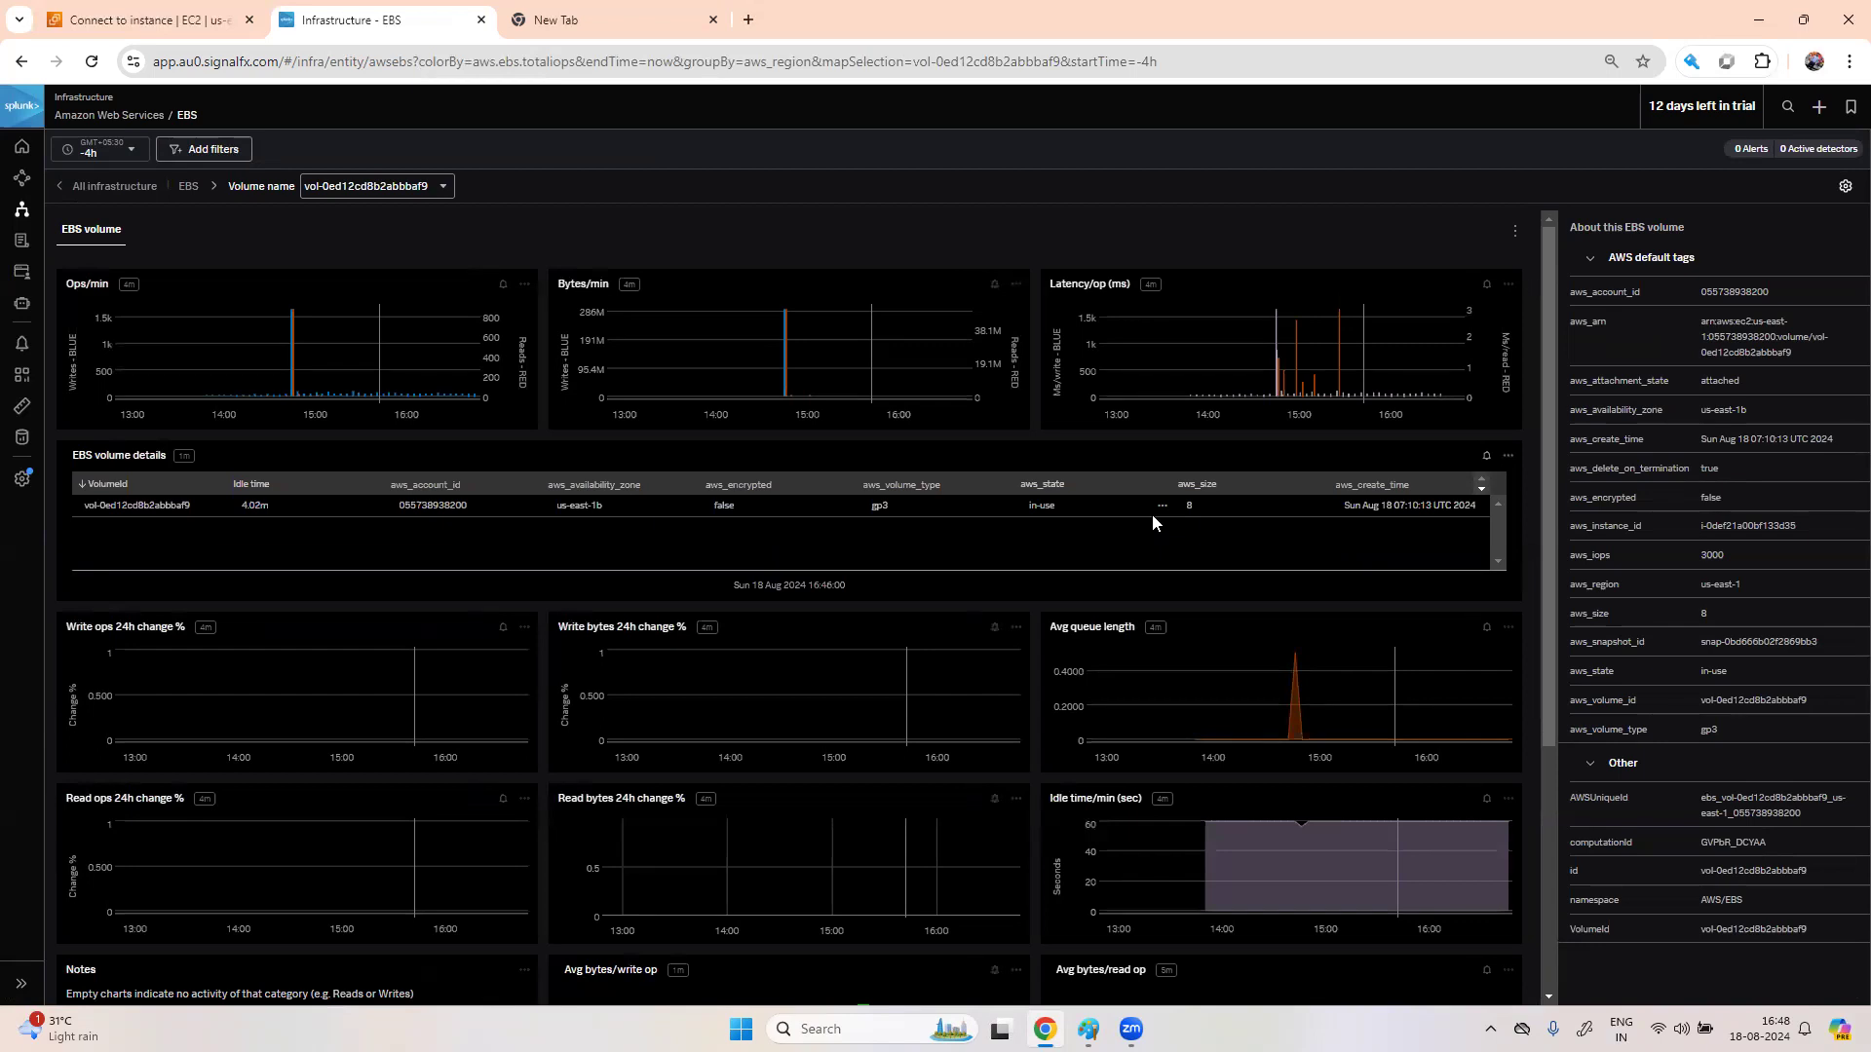
left_click(24, 440)
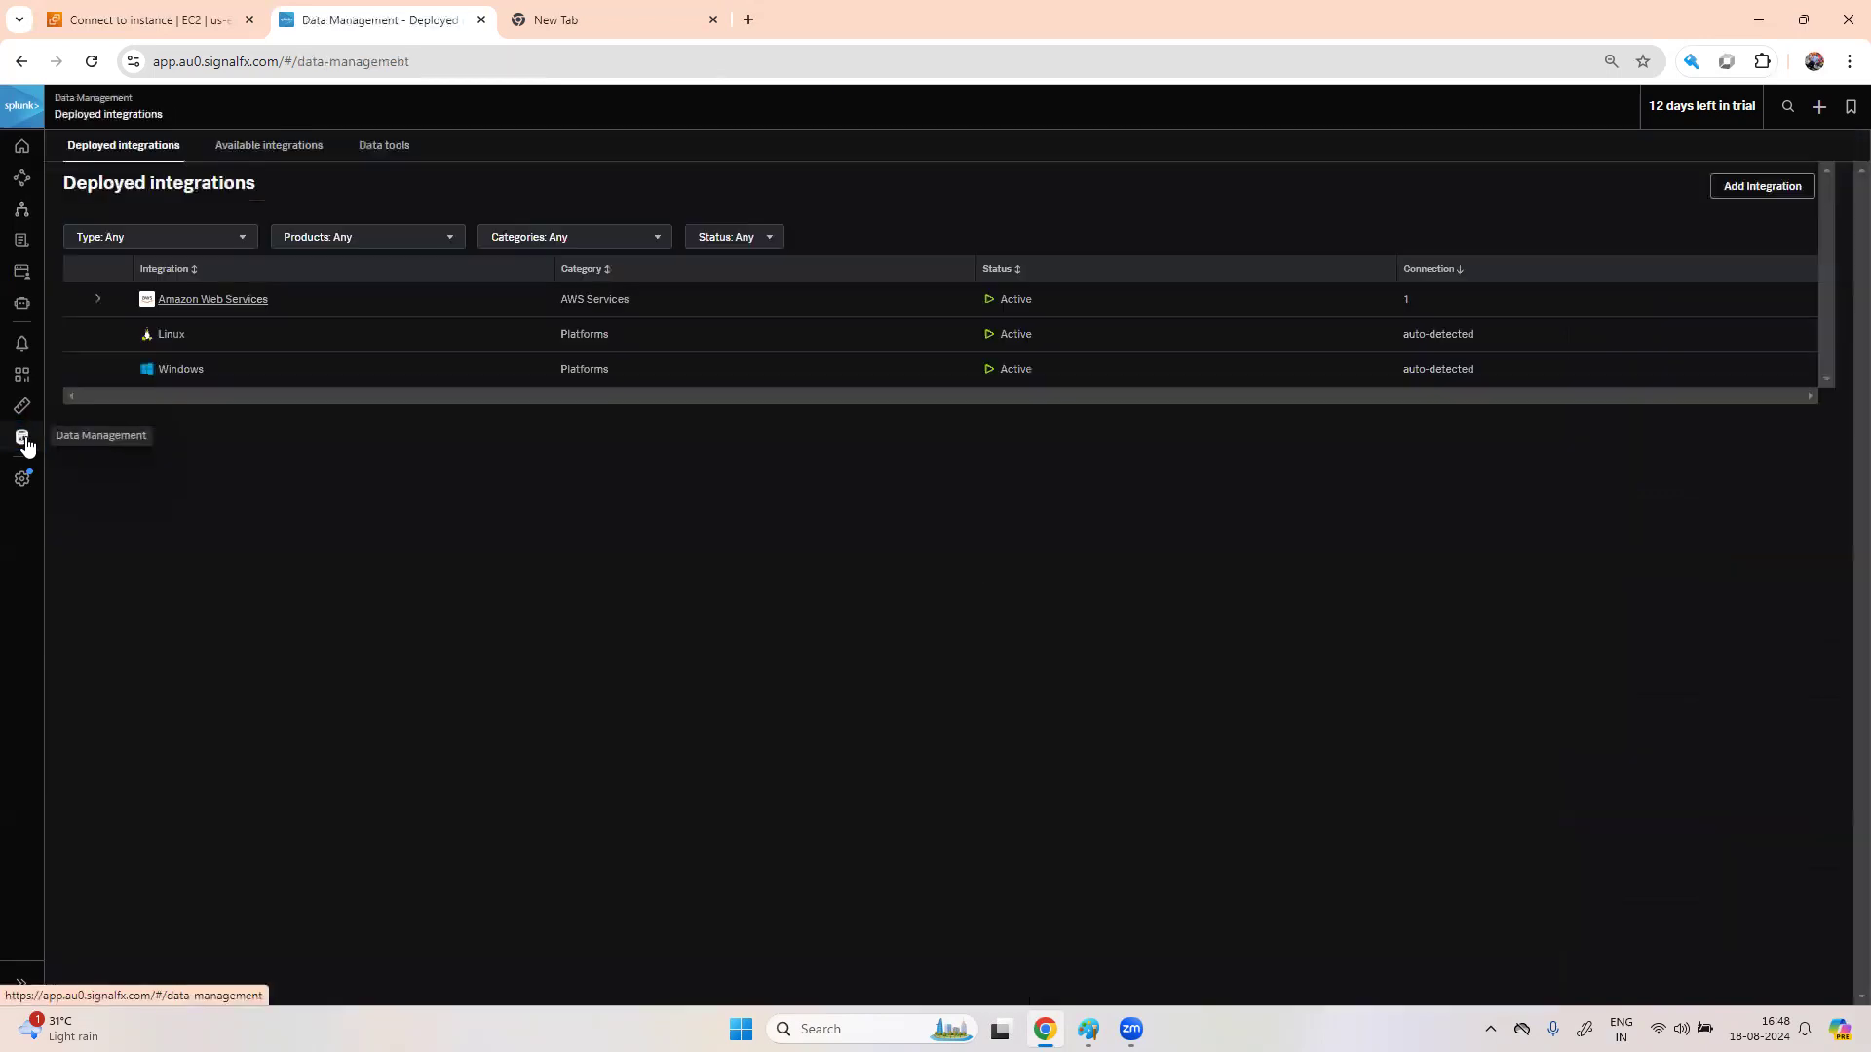
- Edit the AWS integration, try Splunk-managed and AWS-managed streaming options, then go Back without saving
left_click(263, 299)
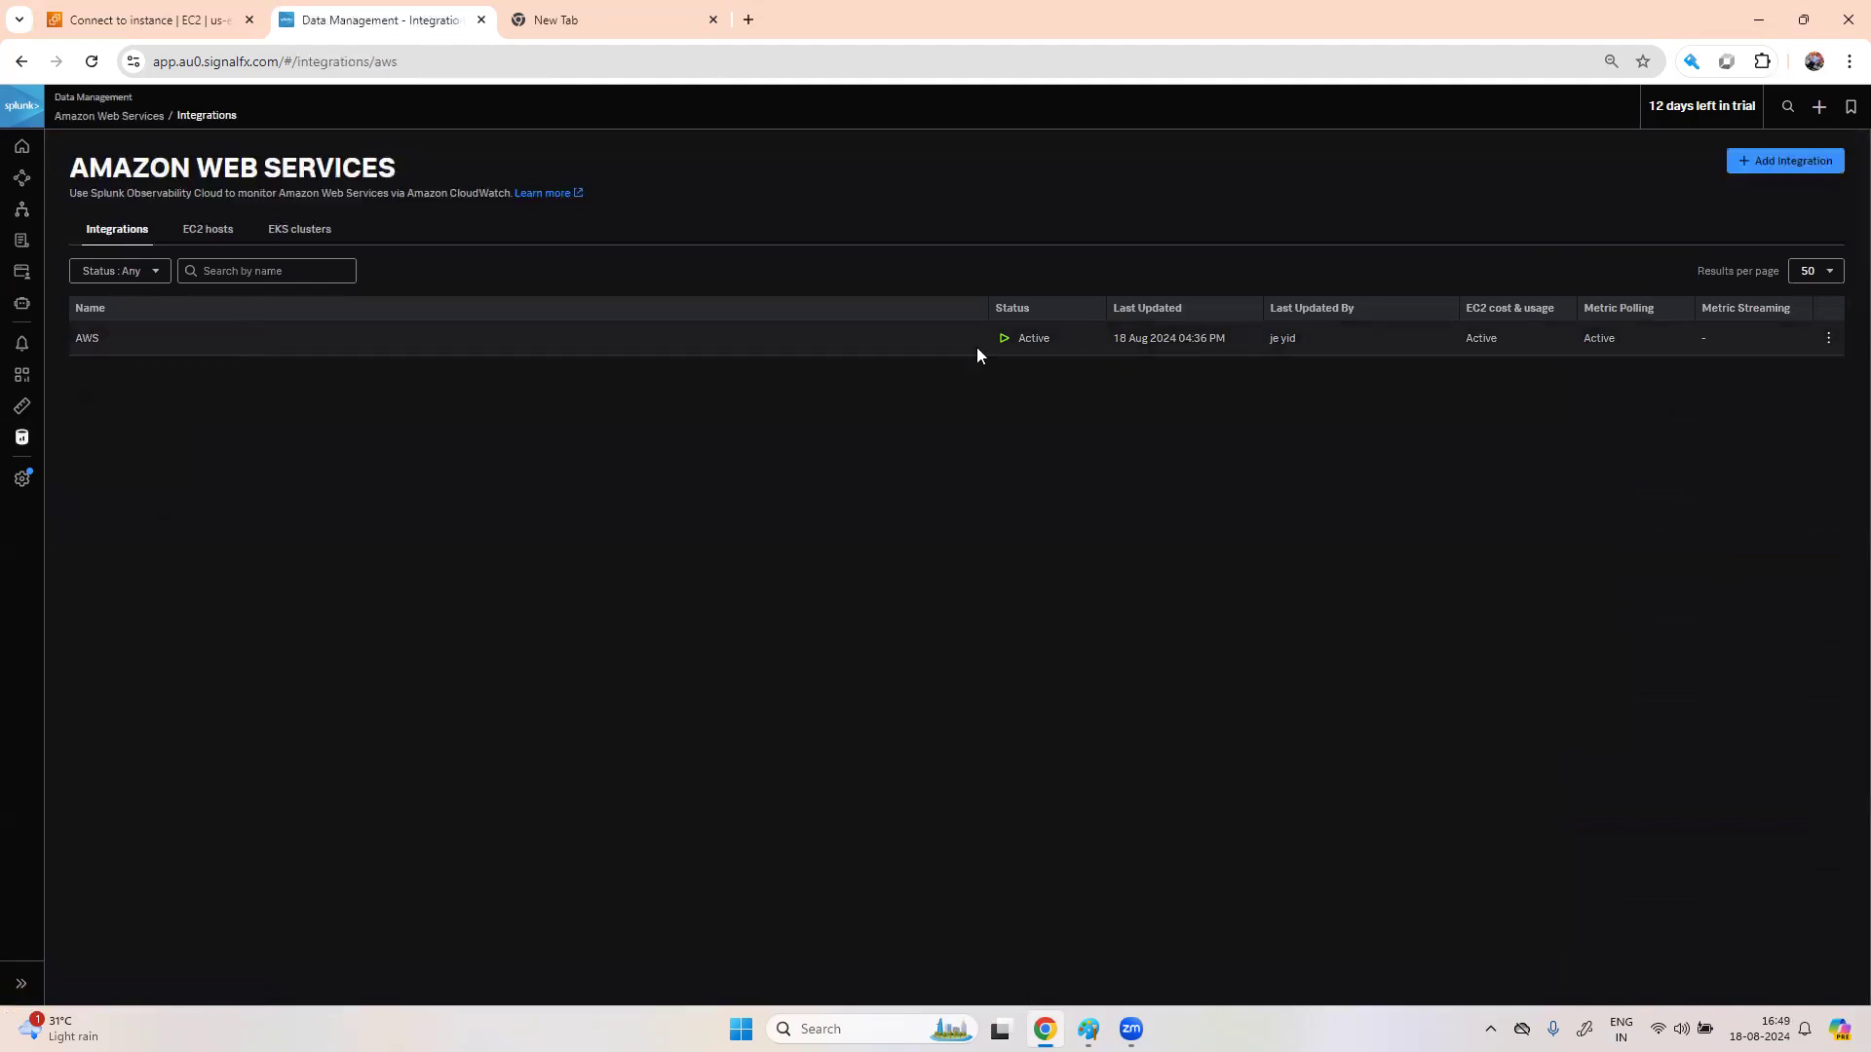
left_click(1828, 338)
left_click(1812, 440)
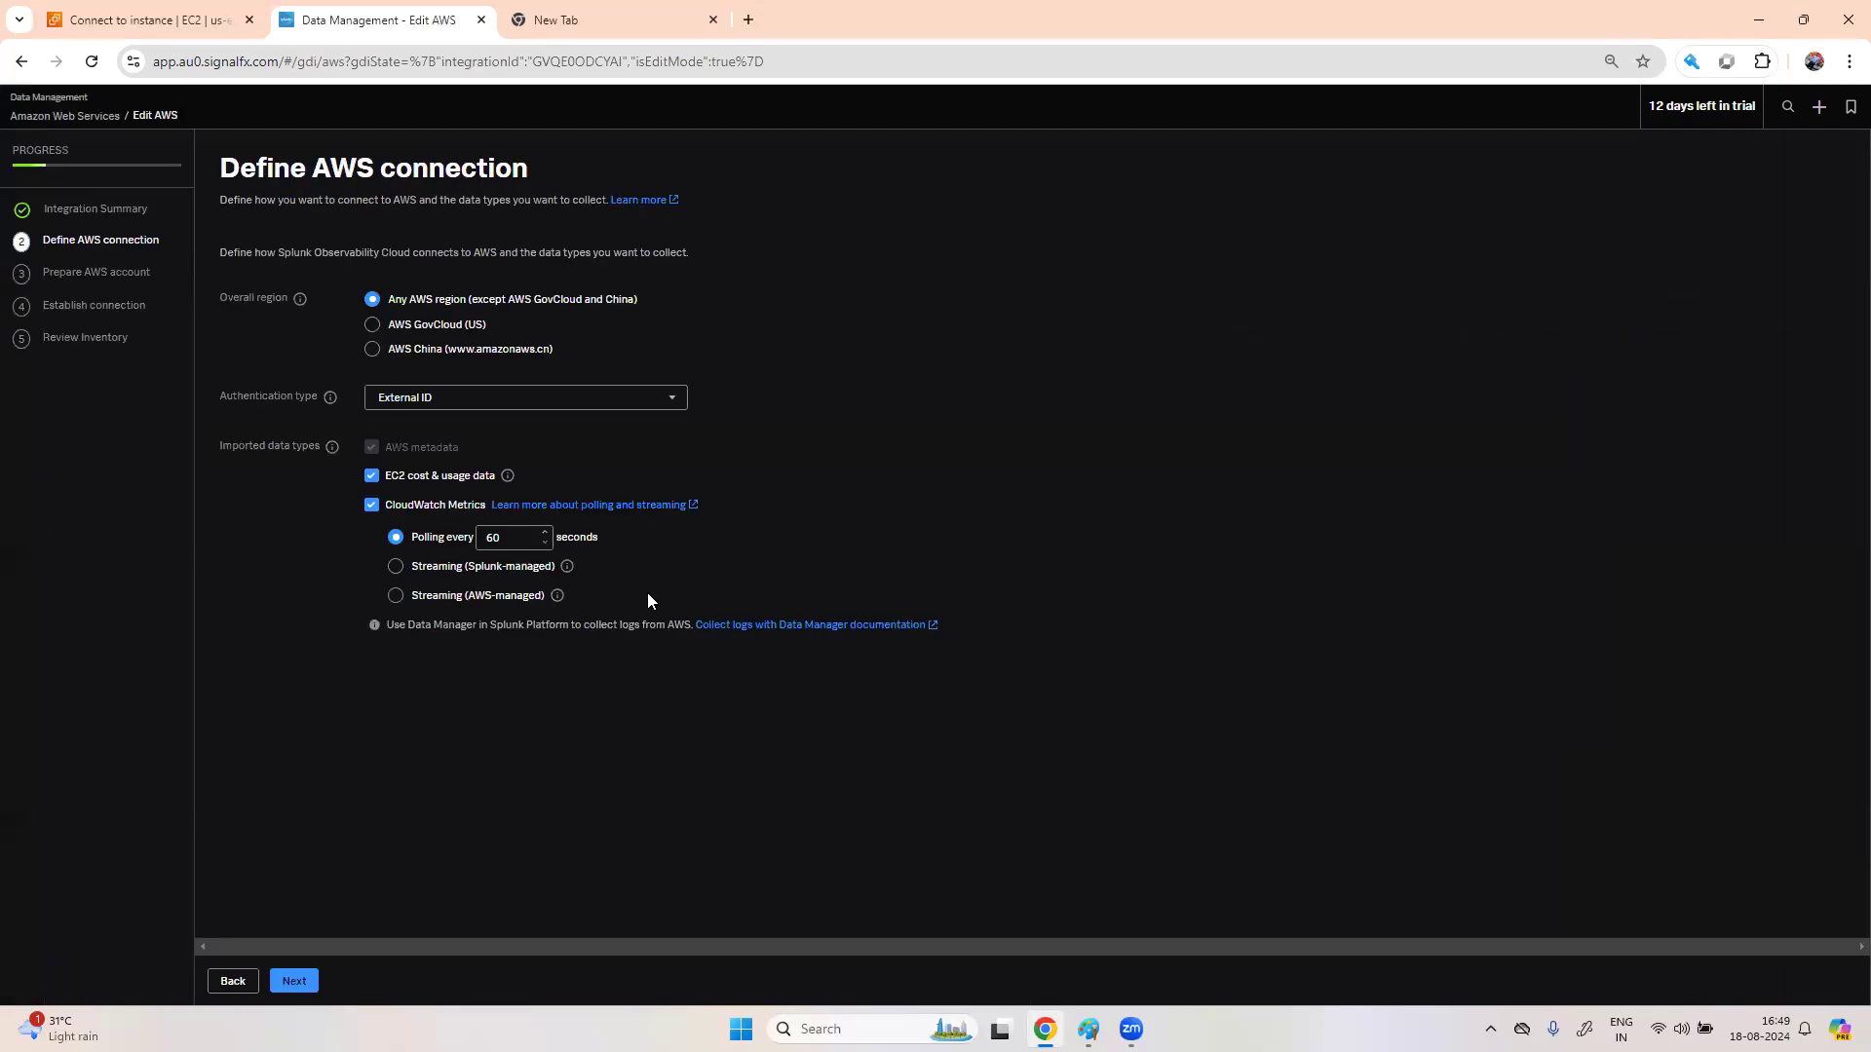
left_click(397, 568)
left_click(396, 596)
left_click(234, 980)
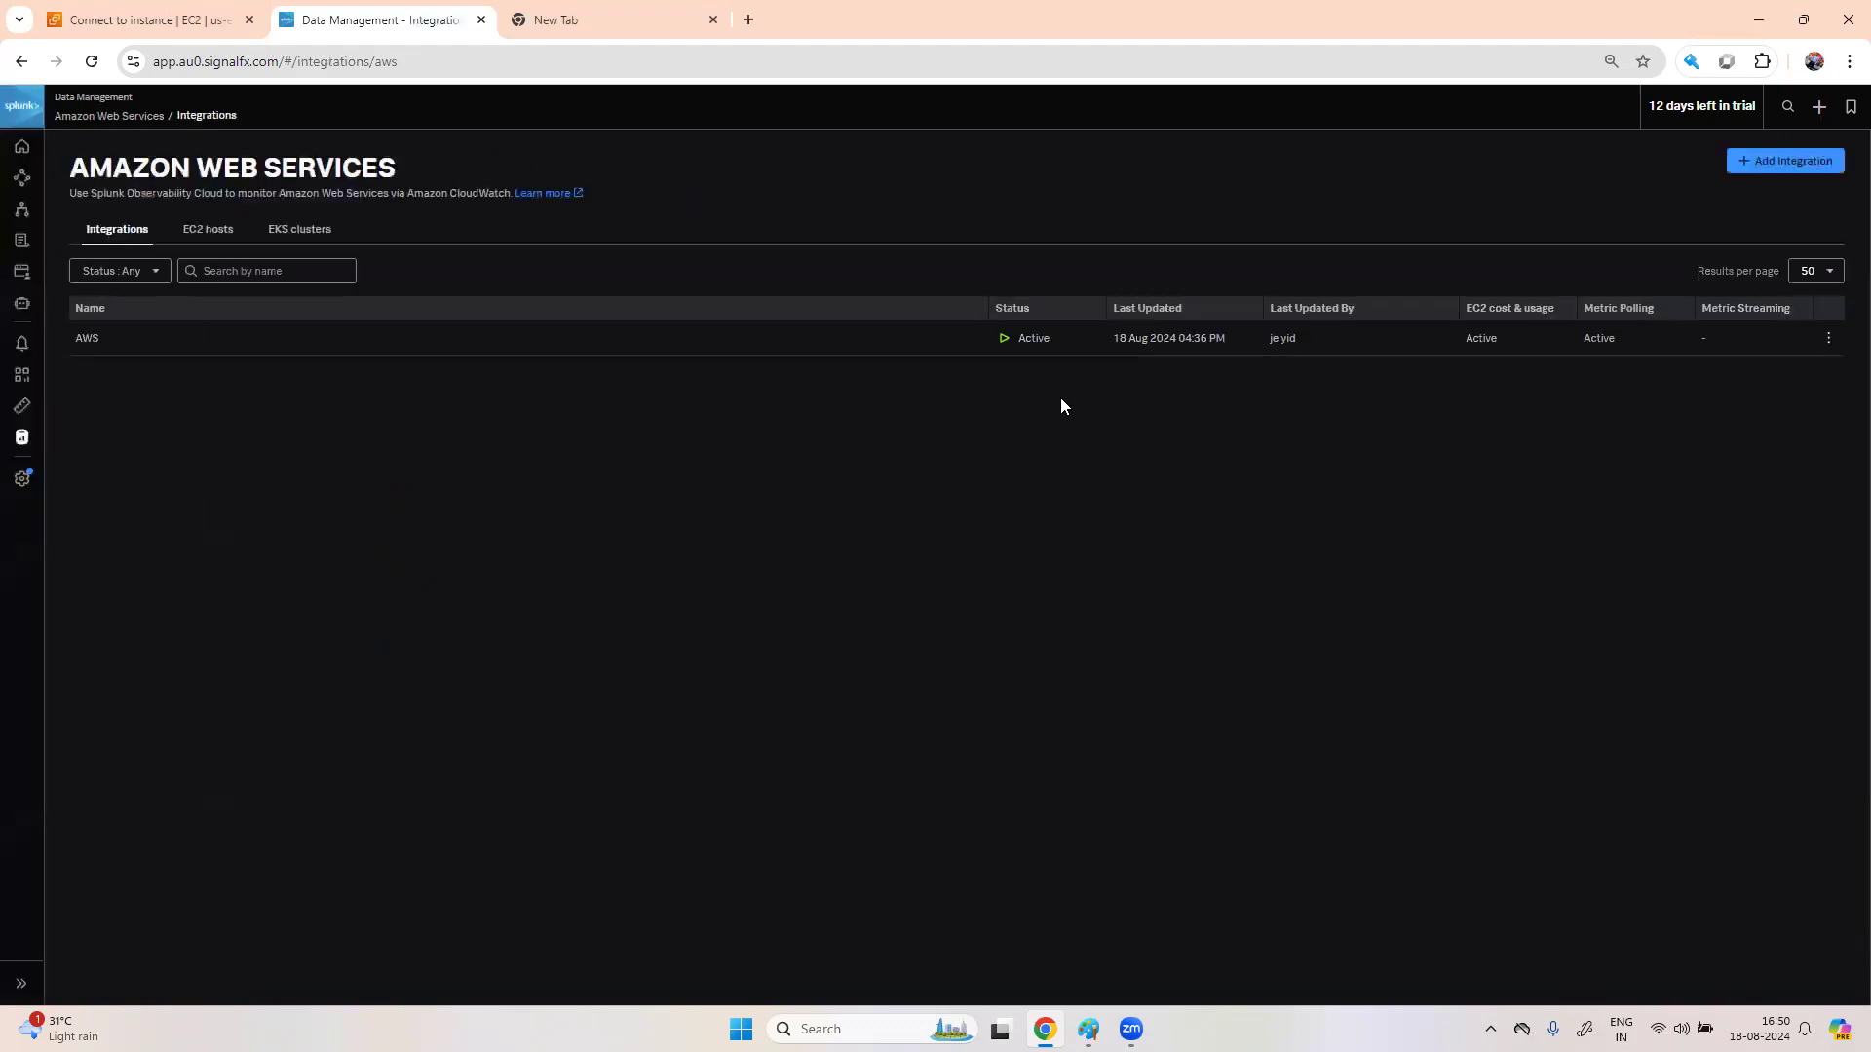